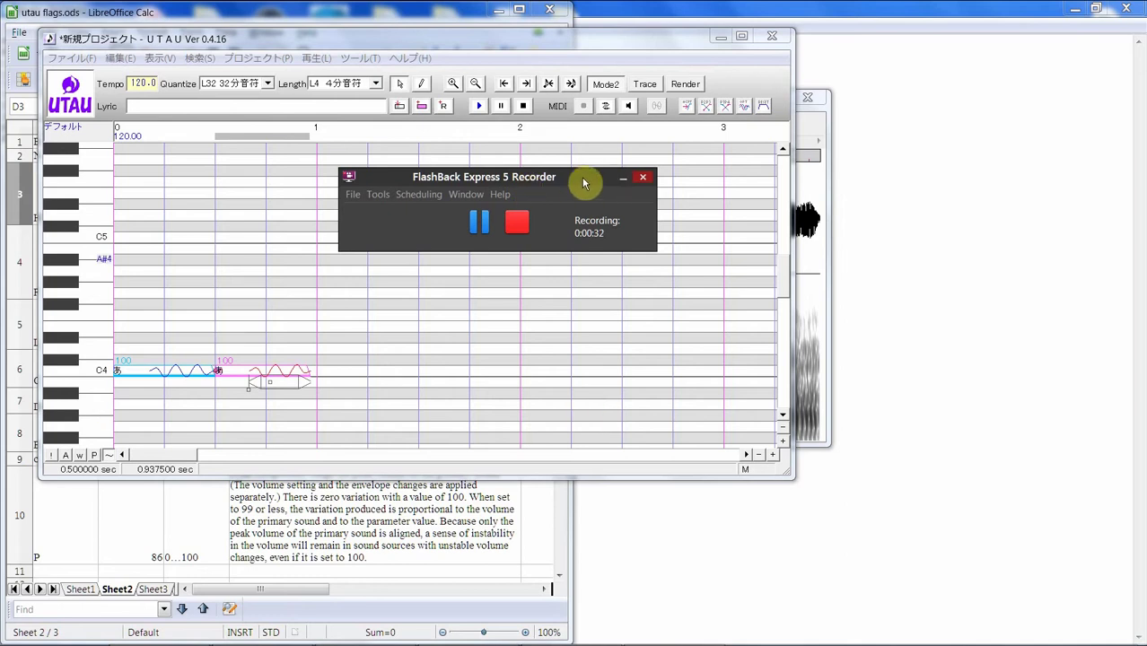
# Step: Minimize the recorder window and reposition the UTAU project and waveform viewer windows so the flags spreadsheet is uncovered
pyautogui.click(623, 179)
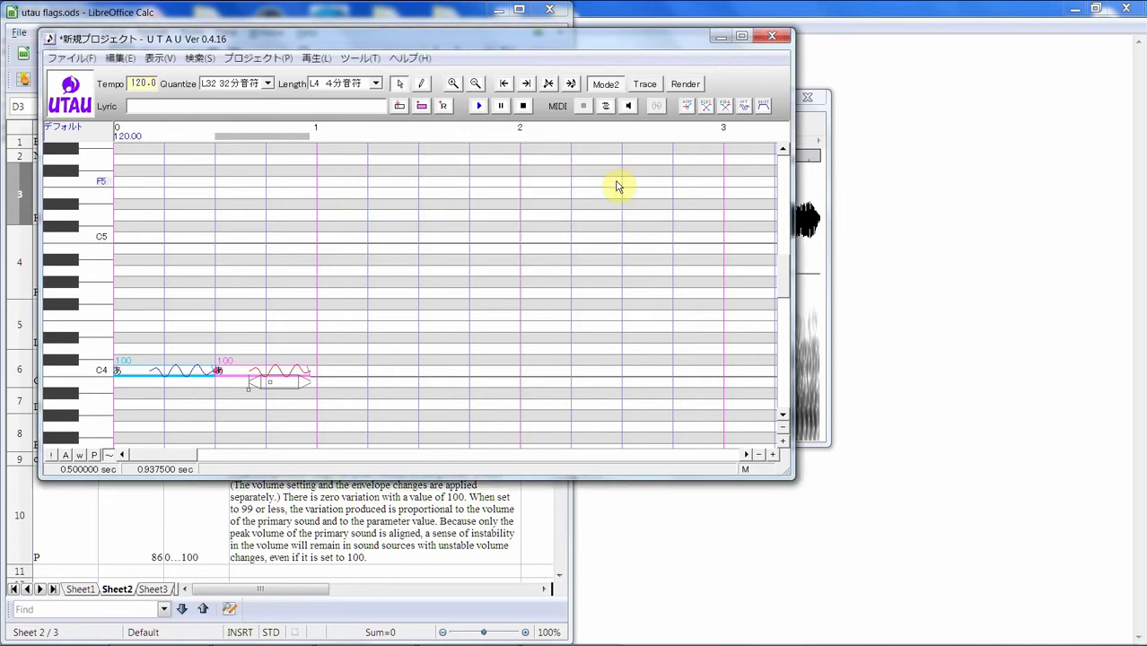
pyautogui.moveTo(489, 41); pyautogui.dragTo(792, 141)
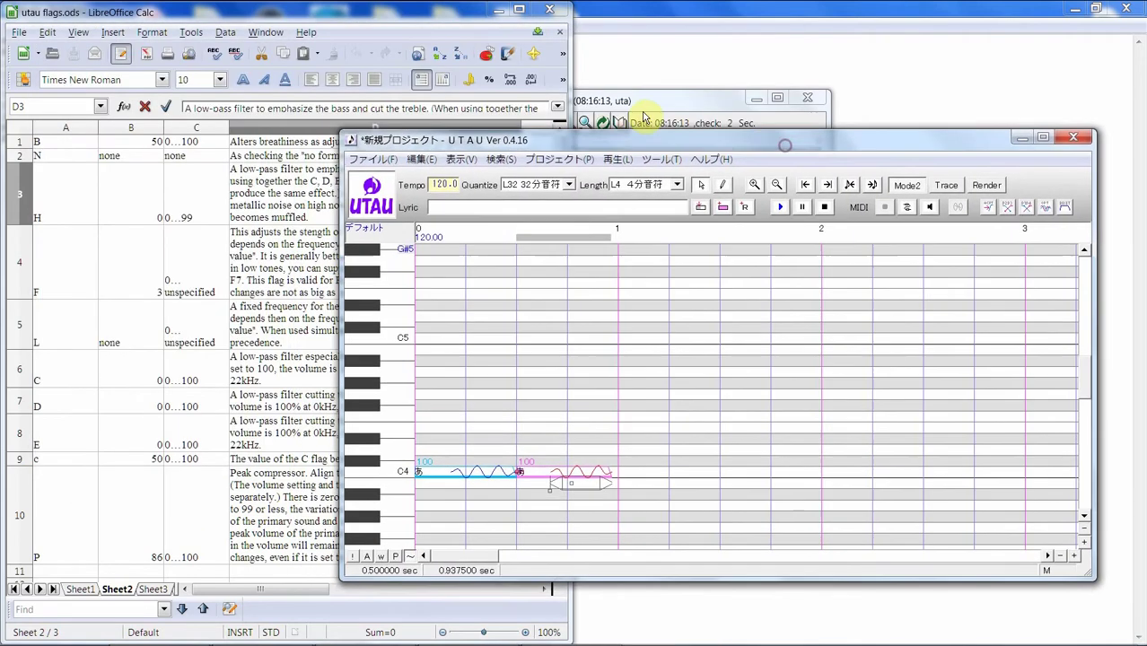
pyautogui.moveTo(643, 117); pyautogui.dragTo(676, 105)
# Step: Look through the flag descriptions on Sheet2 of the spreadsheet and select the description of the B flag
pyautogui.click(258, 196)
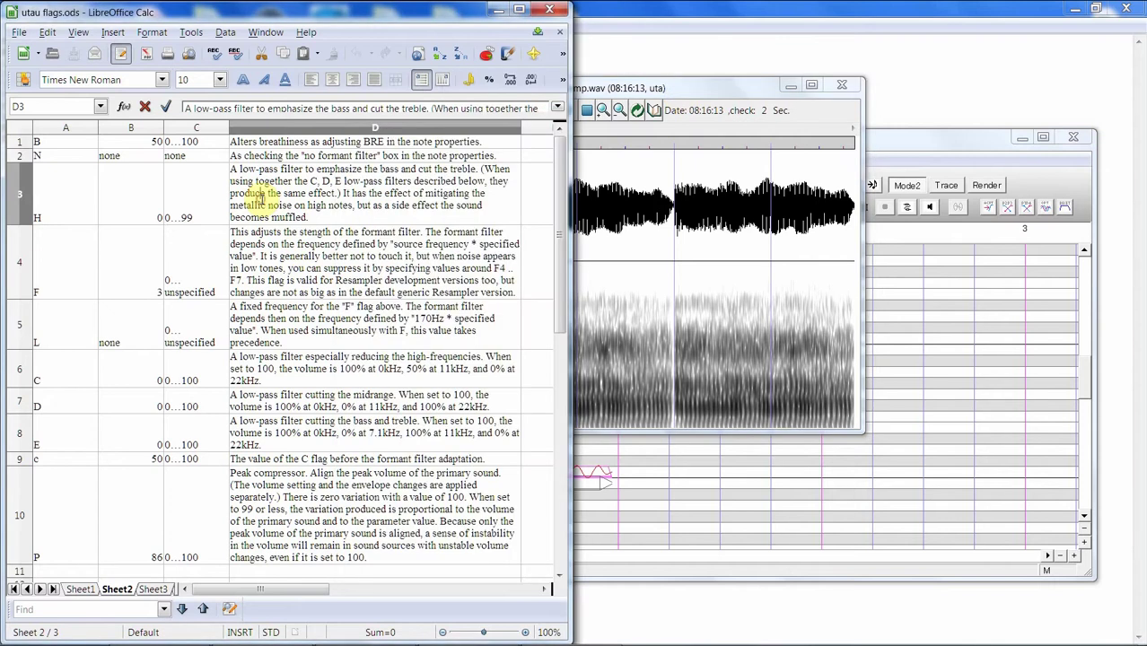
pyautogui.scroll(-1, 267, 202)
pyautogui.scroll(1, 273, 206)
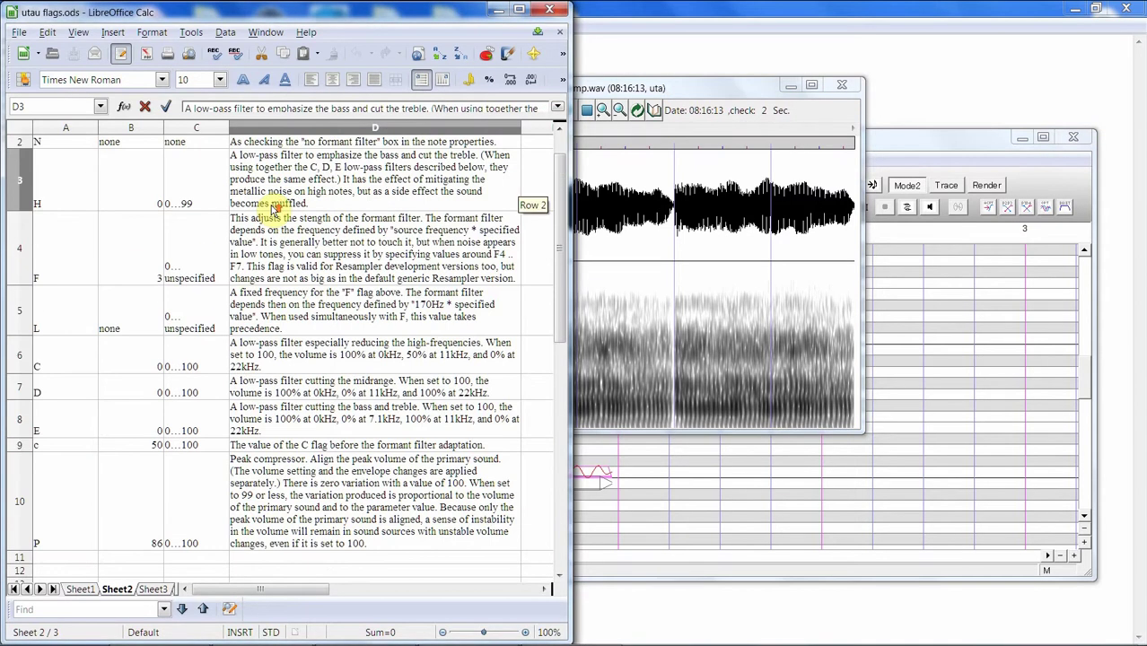
pyautogui.scroll(1, 274, 208)
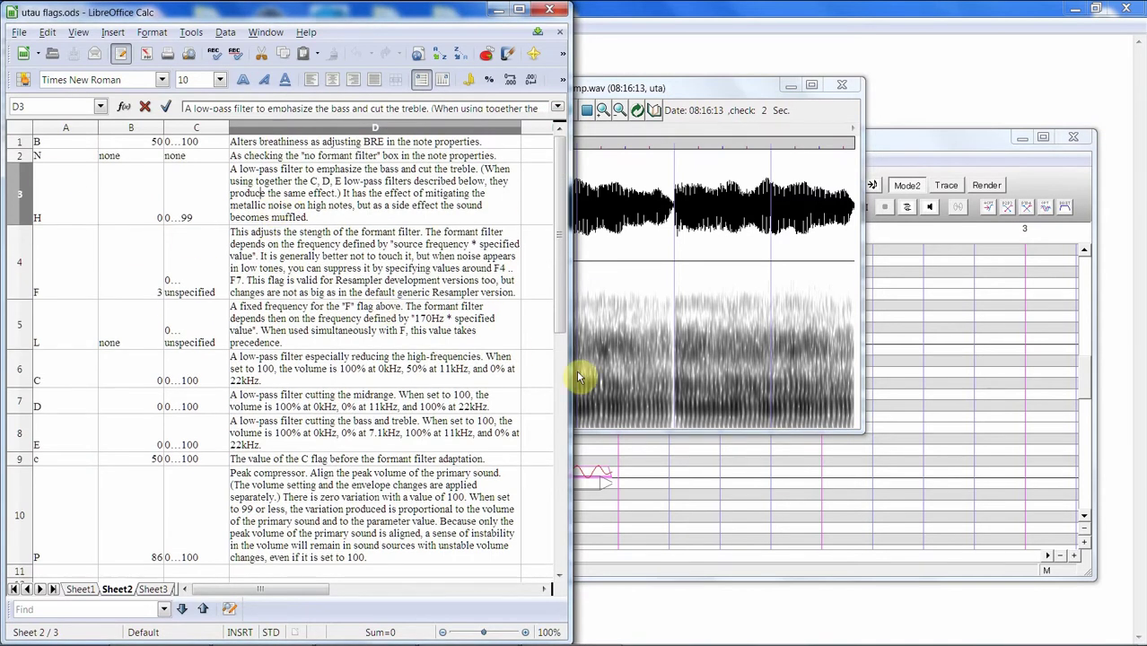
pyautogui.scroll(-1, 309, 334)
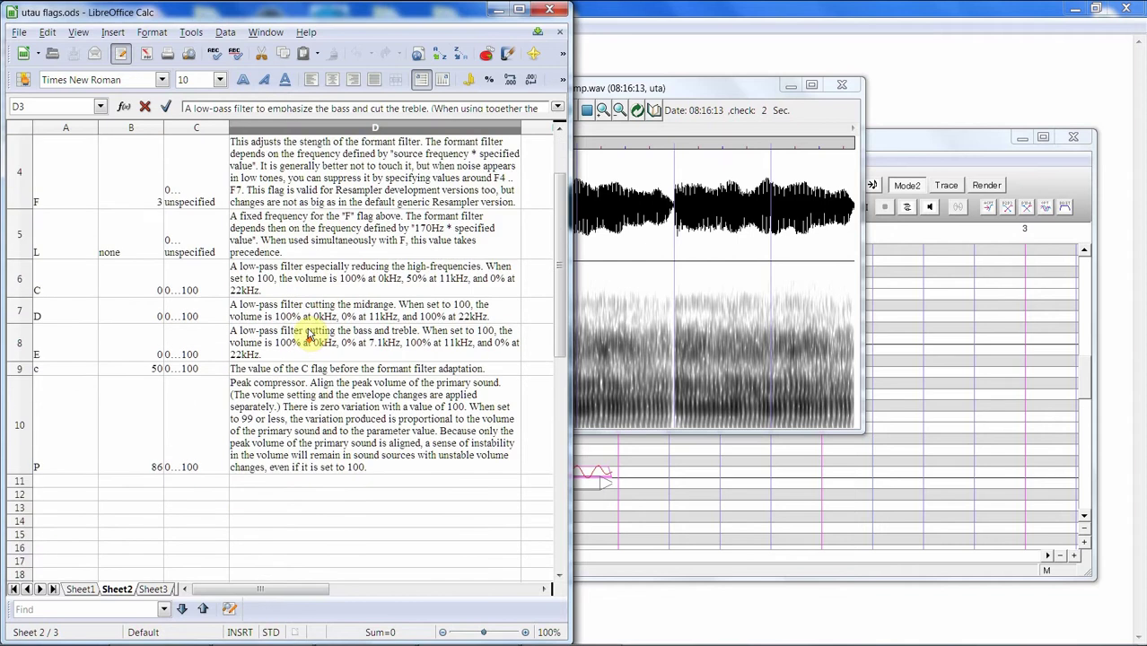
pyautogui.scroll(-1, 310, 334)
pyautogui.scroll(4, 305, 325)
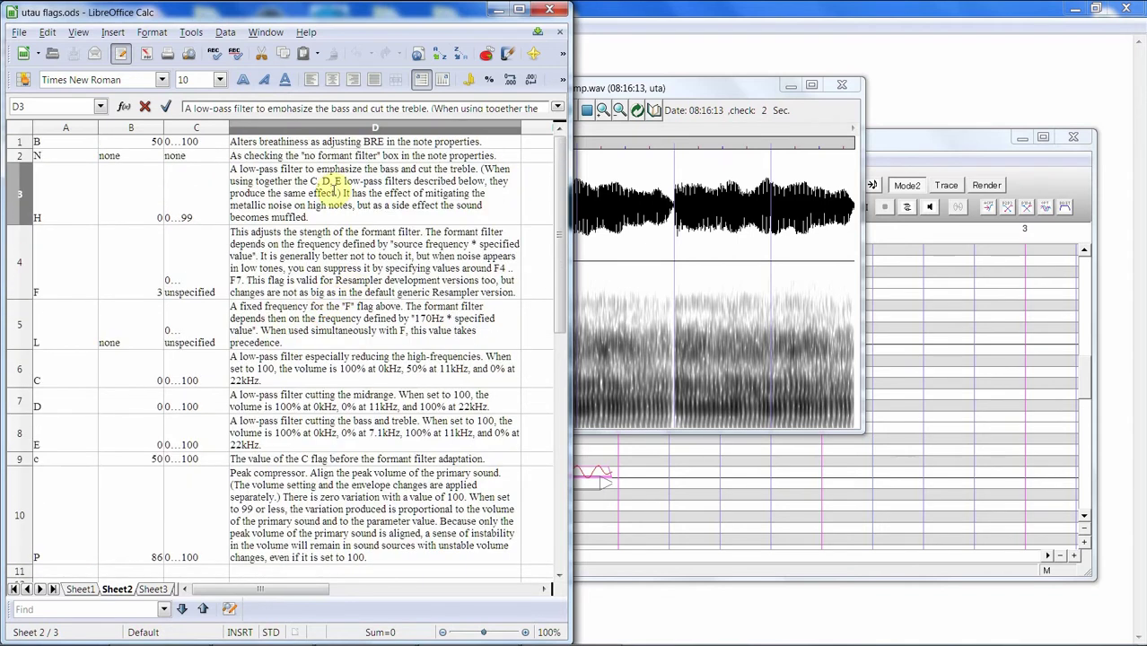
pyautogui.click(321, 146)
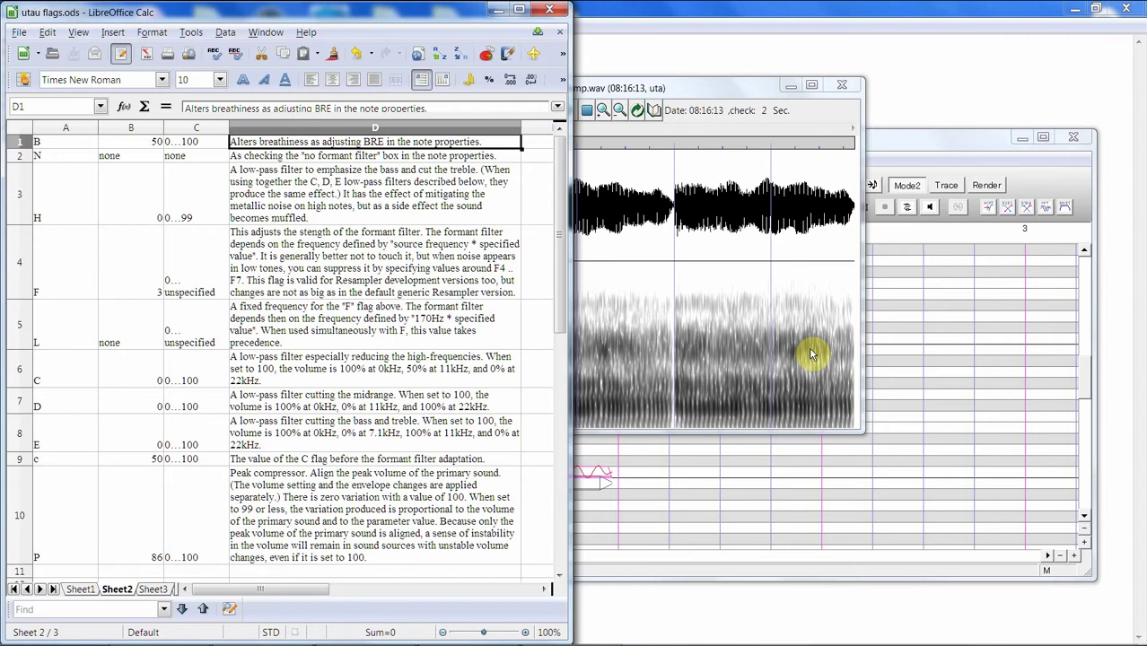
# Step: In UTAU, set the breathiness (BRE) of the second あ note to 100 in its note properties
pyautogui.click(742, 490)
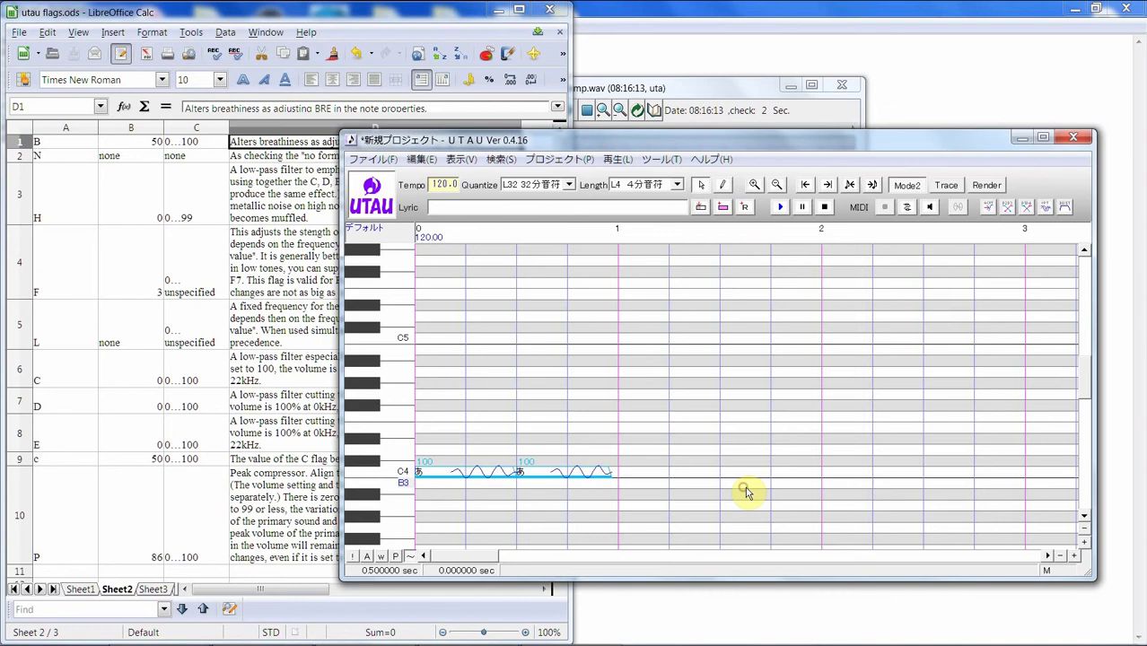
pyautogui.rightClick(544, 470)
pyautogui.click(592, 462)
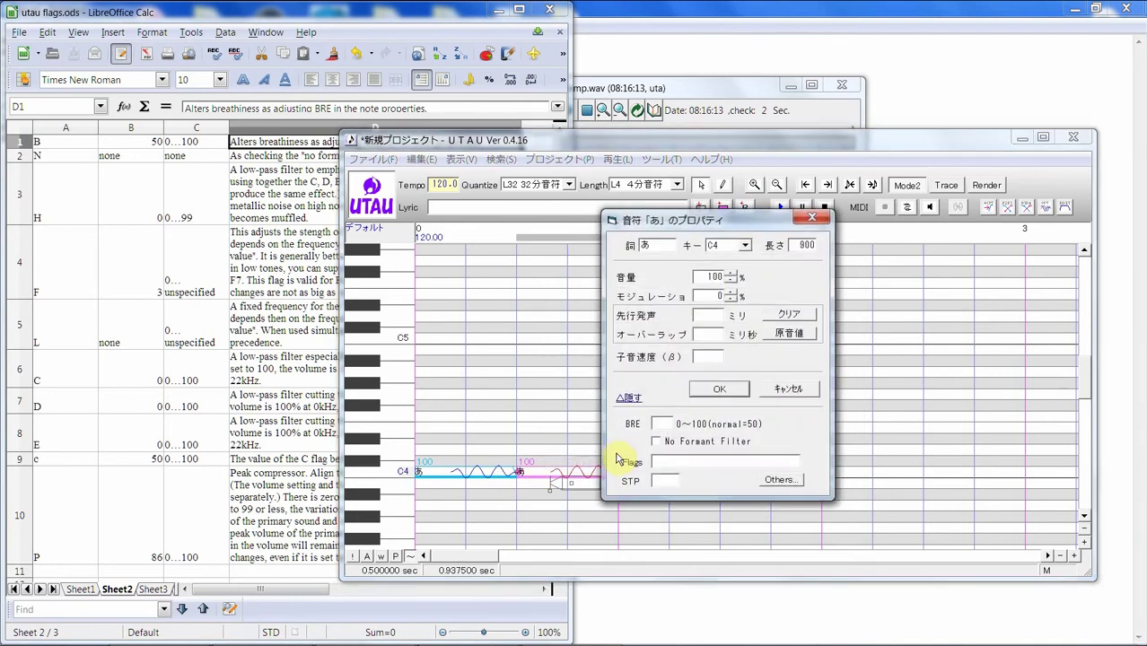
pyautogui.click(663, 423)
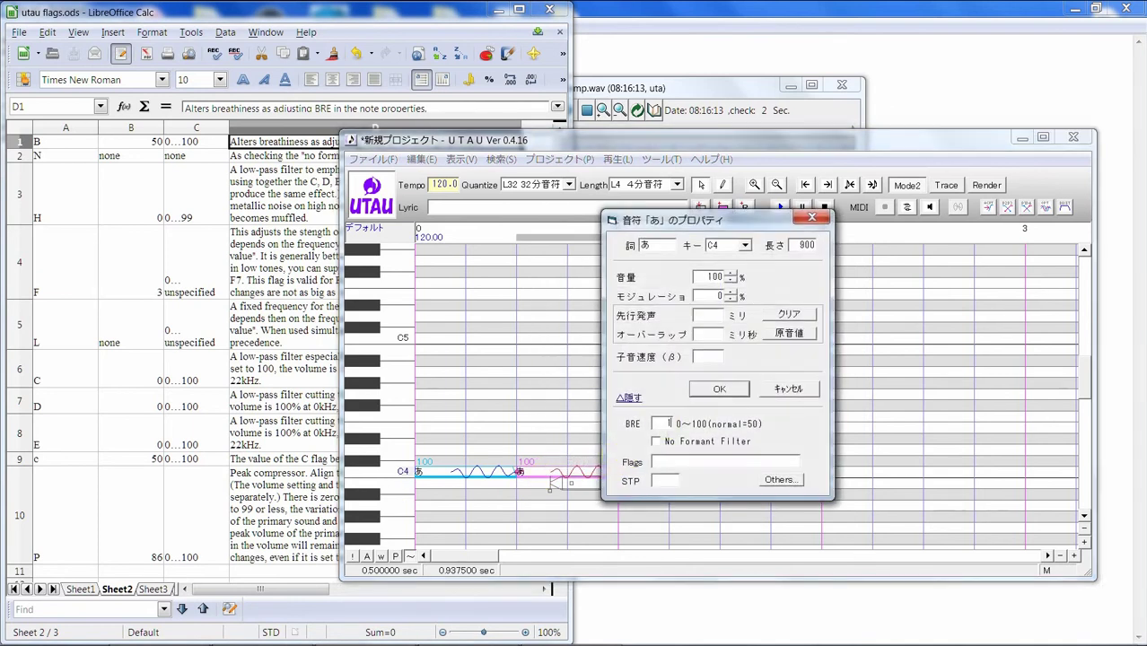
pyautogui.click(719, 390)
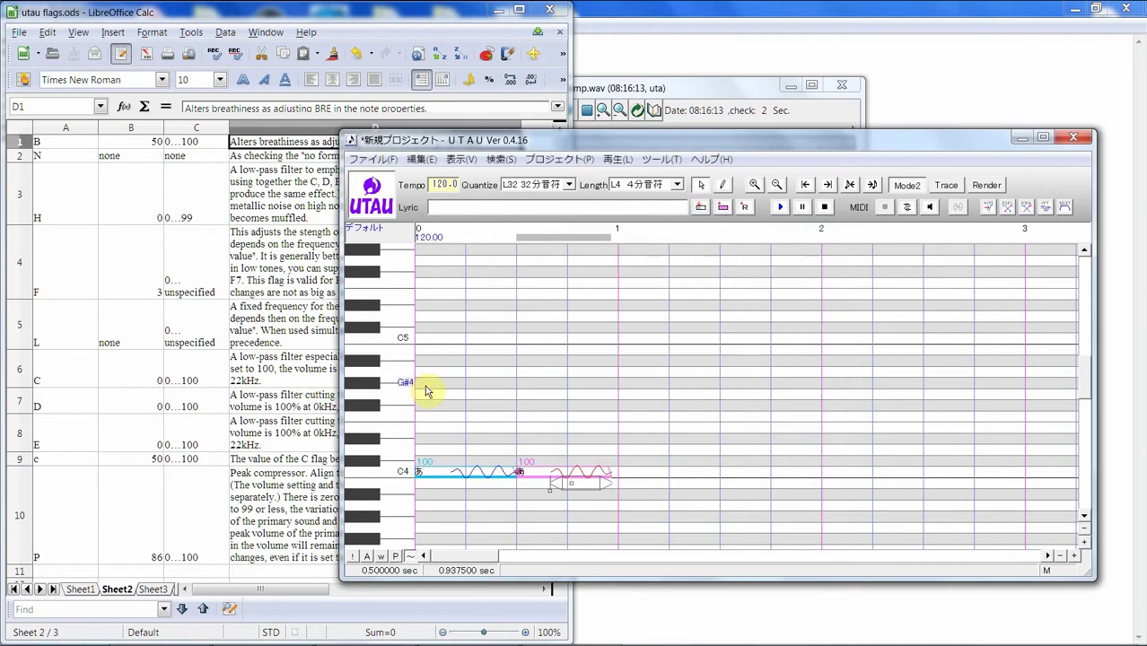
# Step: Play both あ notes together and examine their rendered waveform and spectrogram in utawaview
pyautogui.moveTo(427, 390); pyautogui.dragTo(567, 383)
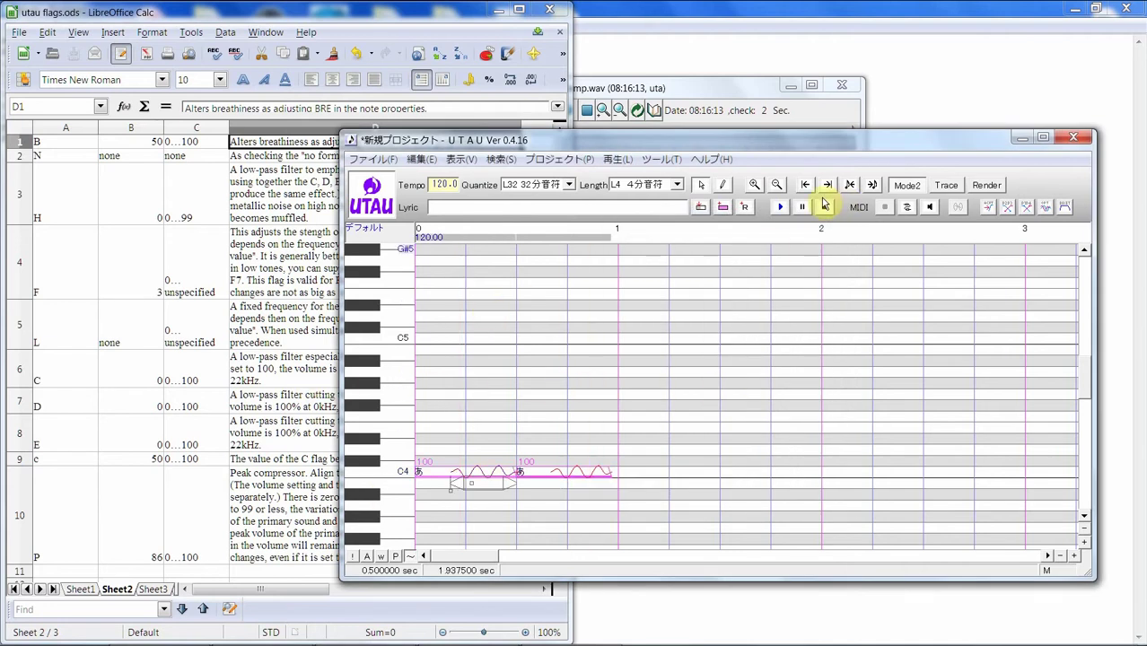
pyautogui.click(780, 206)
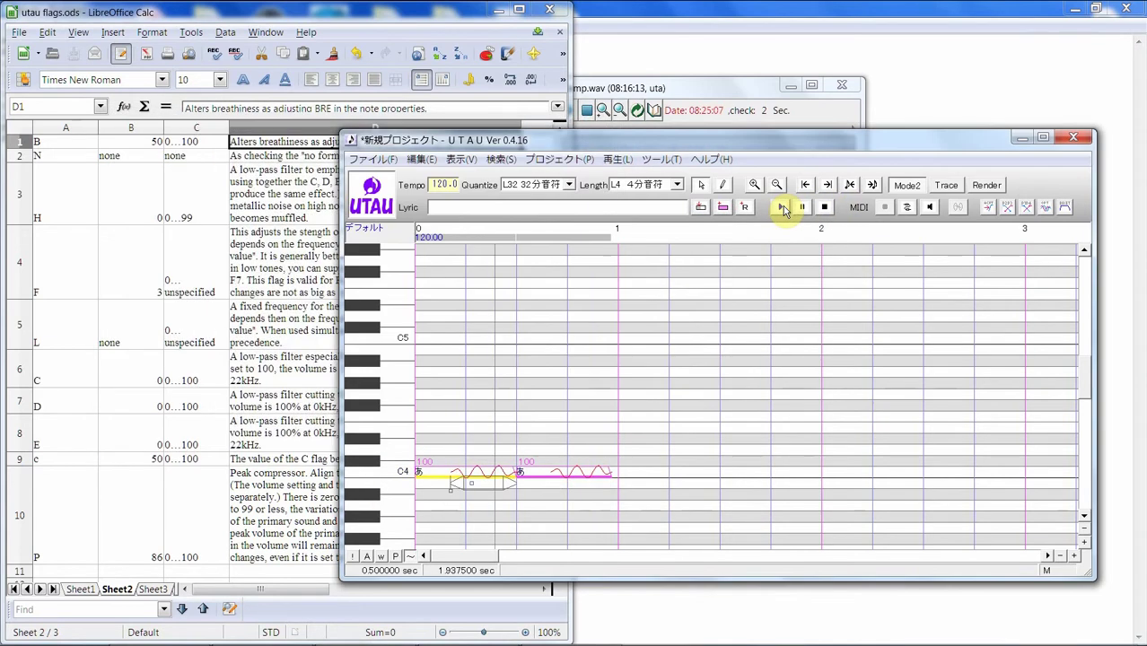
pyautogui.click(707, 98)
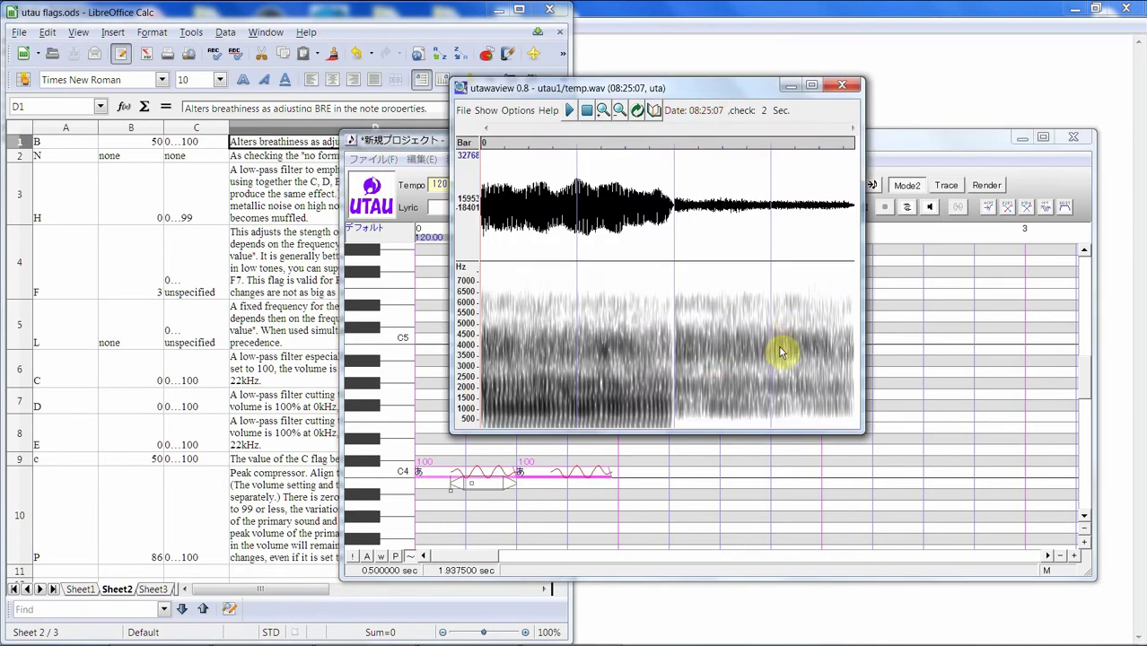
# Step: Back in UTAU, set the second あ note's BRE to 0 and play both notes to compare their spectrograms
pyautogui.click(566, 483)
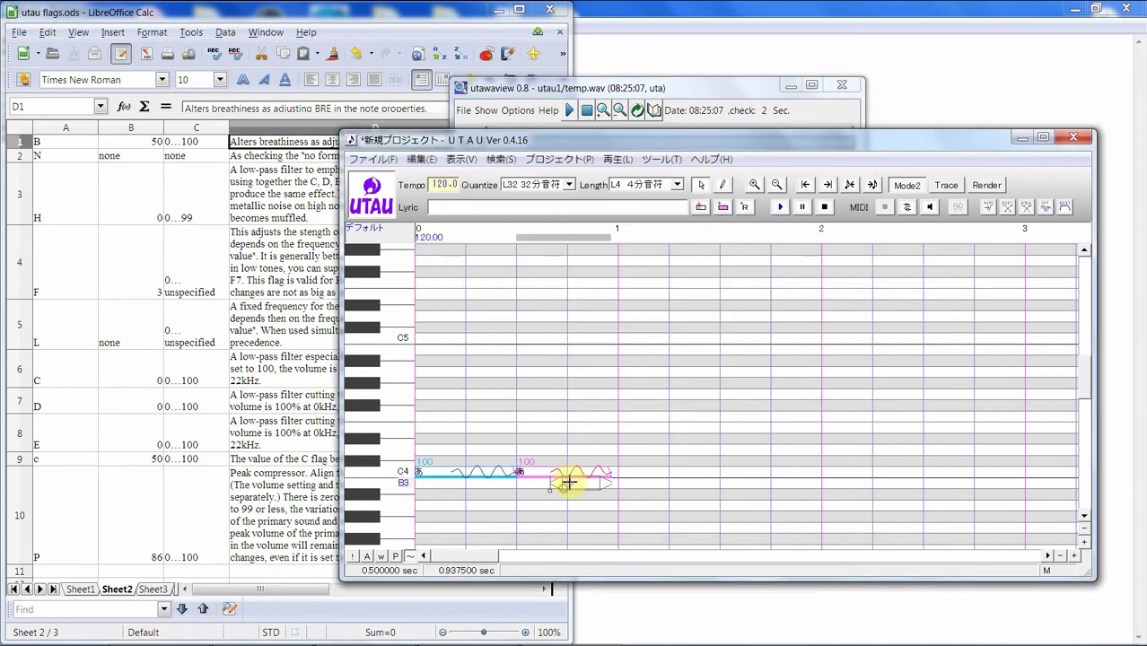
pyautogui.rightClick(578, 479)
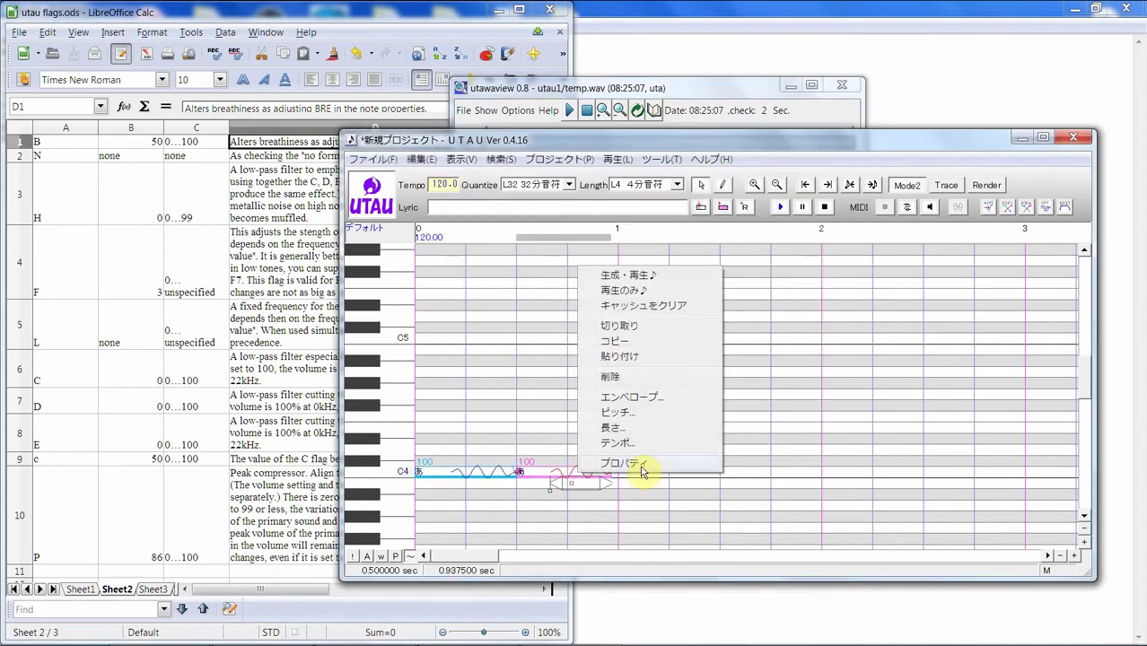
pyautogui.click(644, 467)
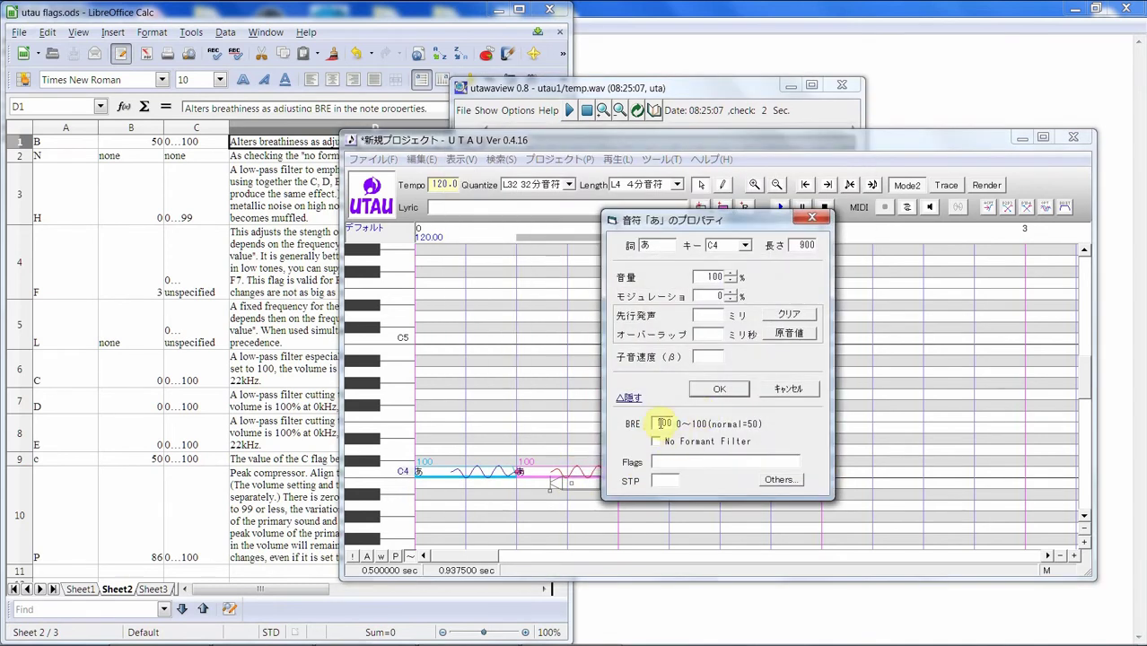
pyautogui.doubleClick(664, 423)
pyautogui.click(710, 389)
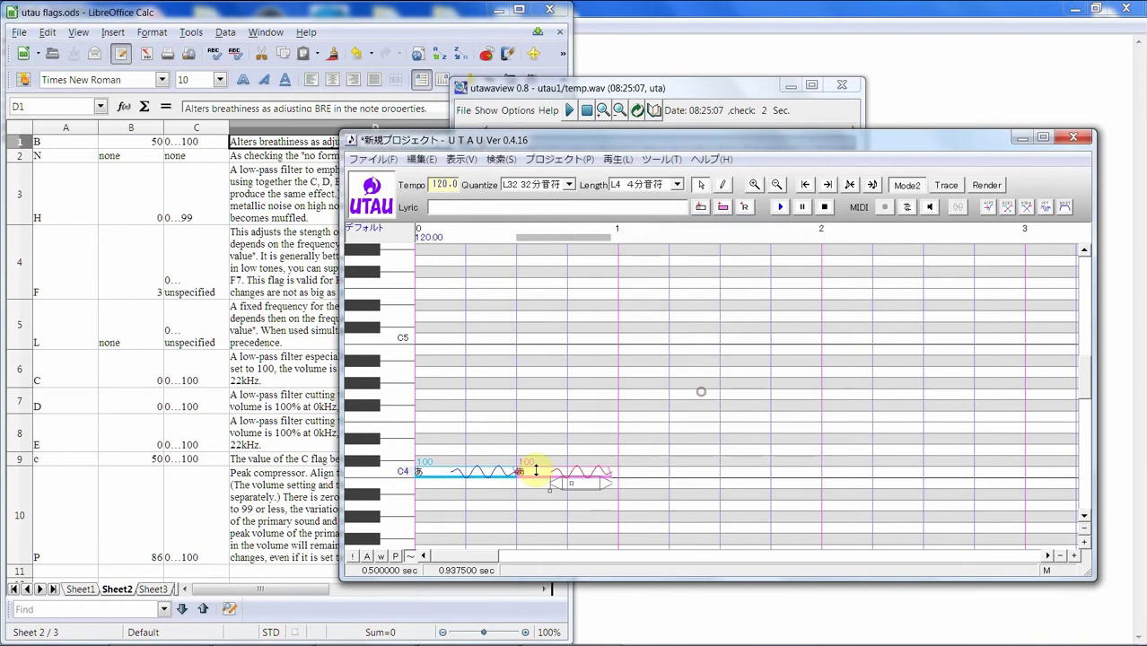
pyautogui.click(780, 207)
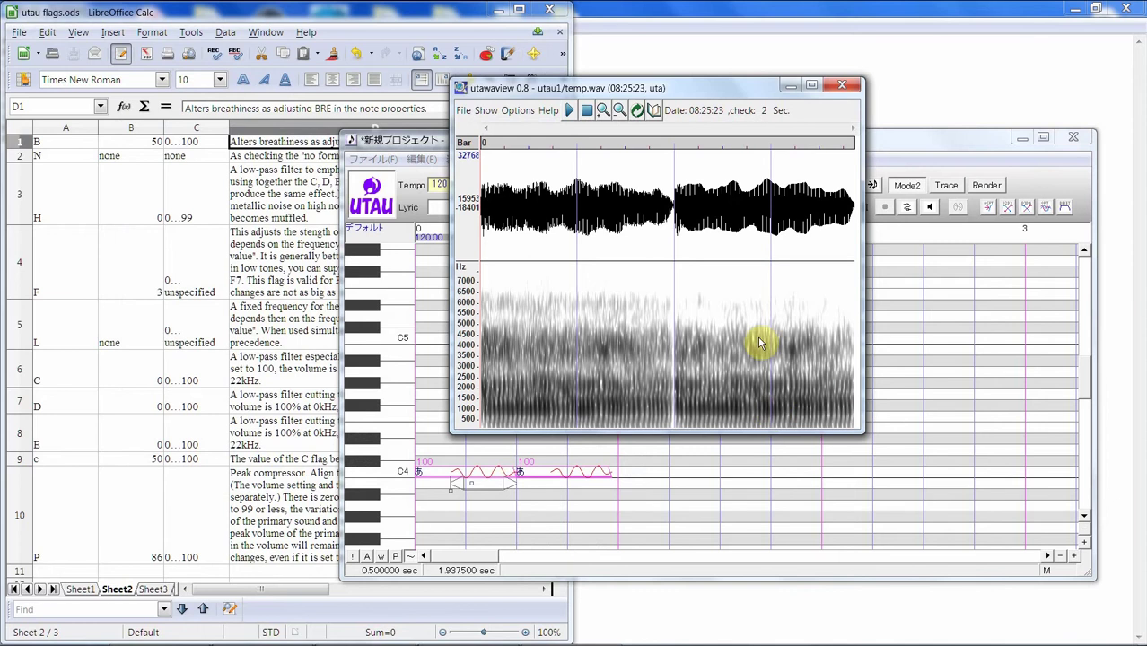
# Step: Clear the BRE value in the second あ note's properties in UTAU
pyautogui.click(623, 510)
pyautogui.rightClick(561, 473)
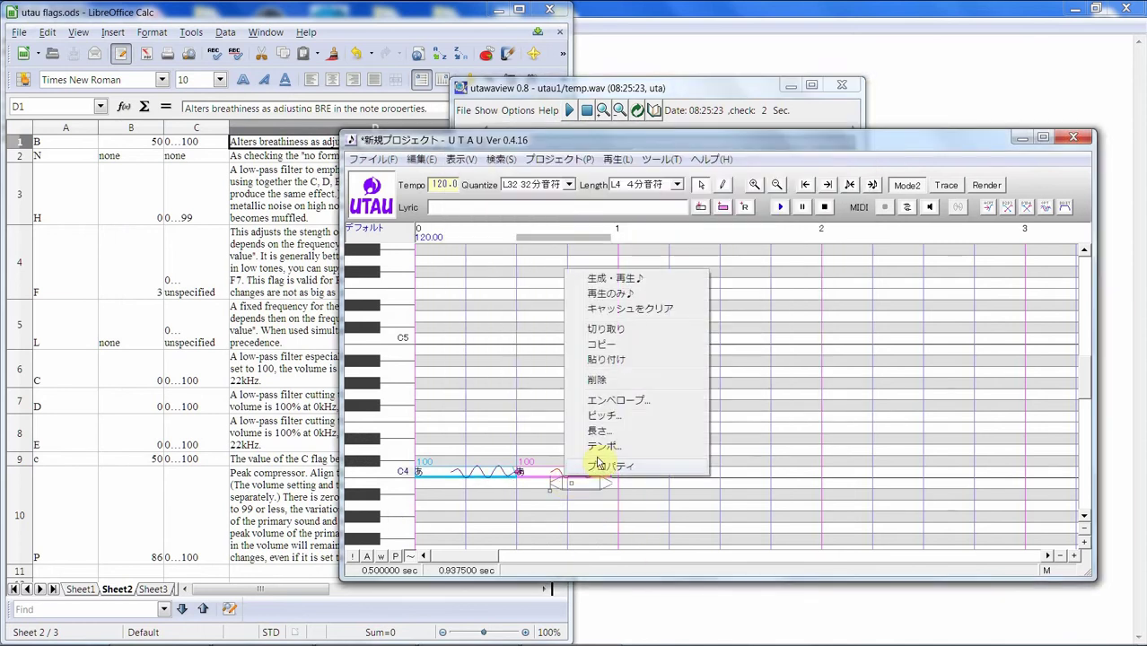
pyautogui.click(634, 463)
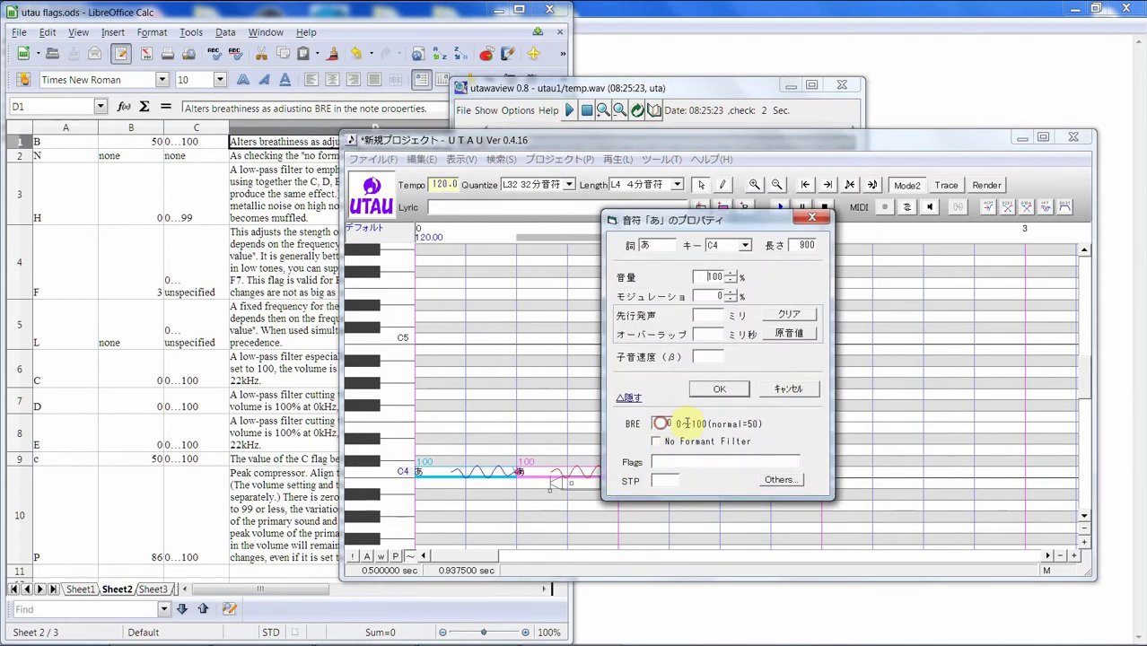
pyautogui.click(662, 423)
pyautogui.click(727, 390)
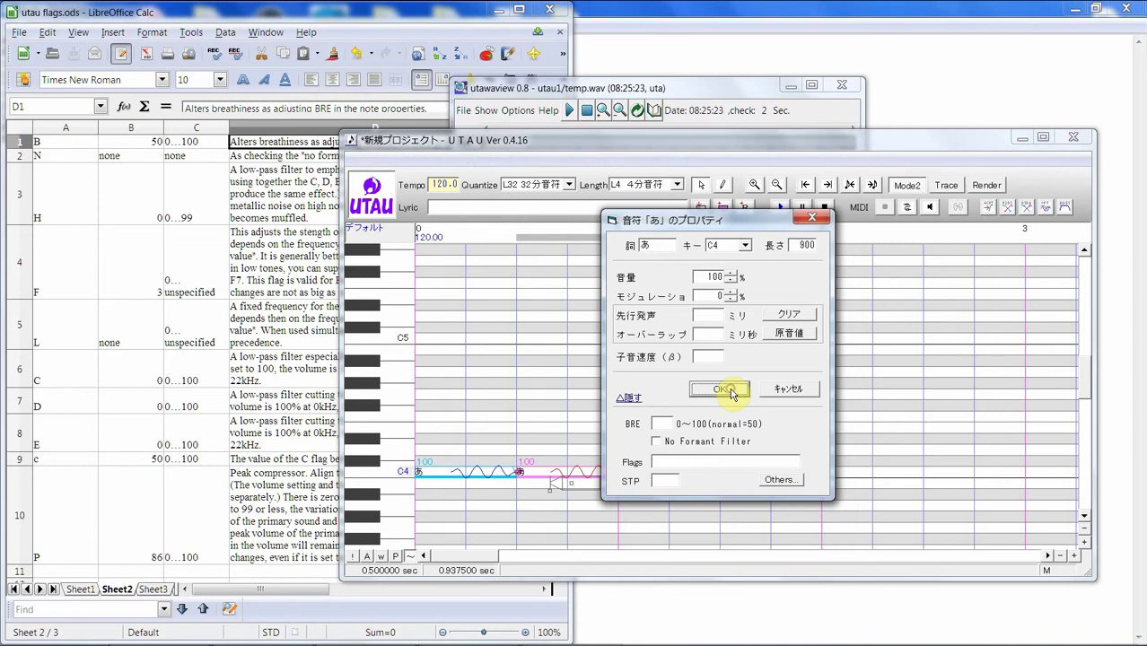
# Step: Check the N flag's description in the LibreOffice Calc sheet and enter N as the flag of the second あ note in UTAU
pyautogui.click(287, 160)
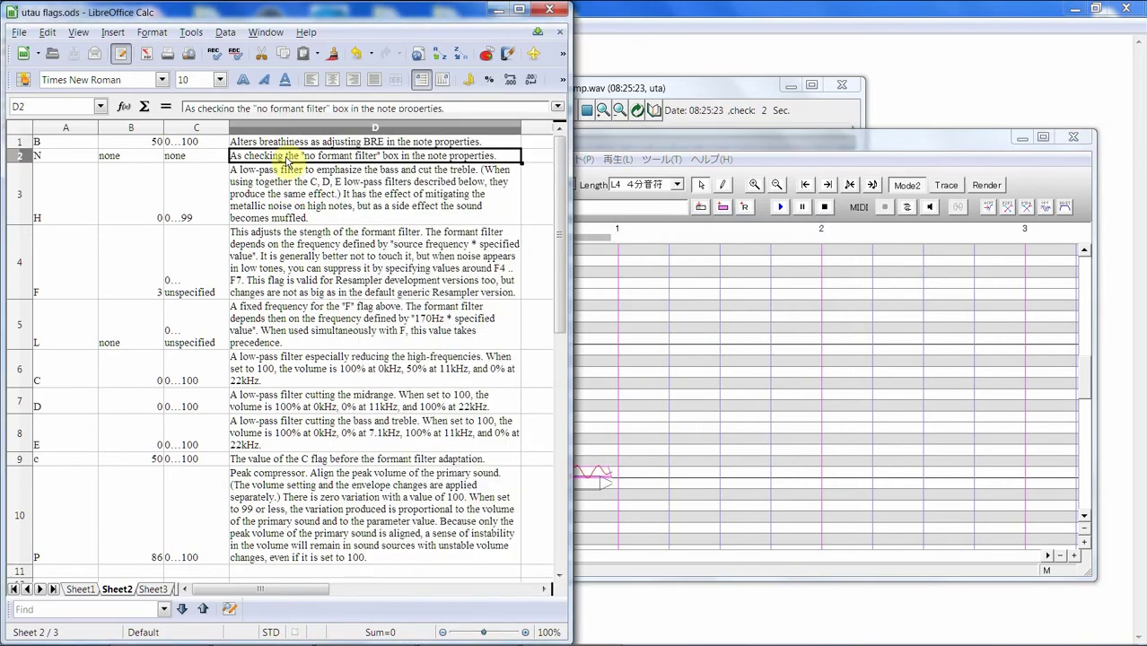
pyautogui.scroll(-1, 288, 163)
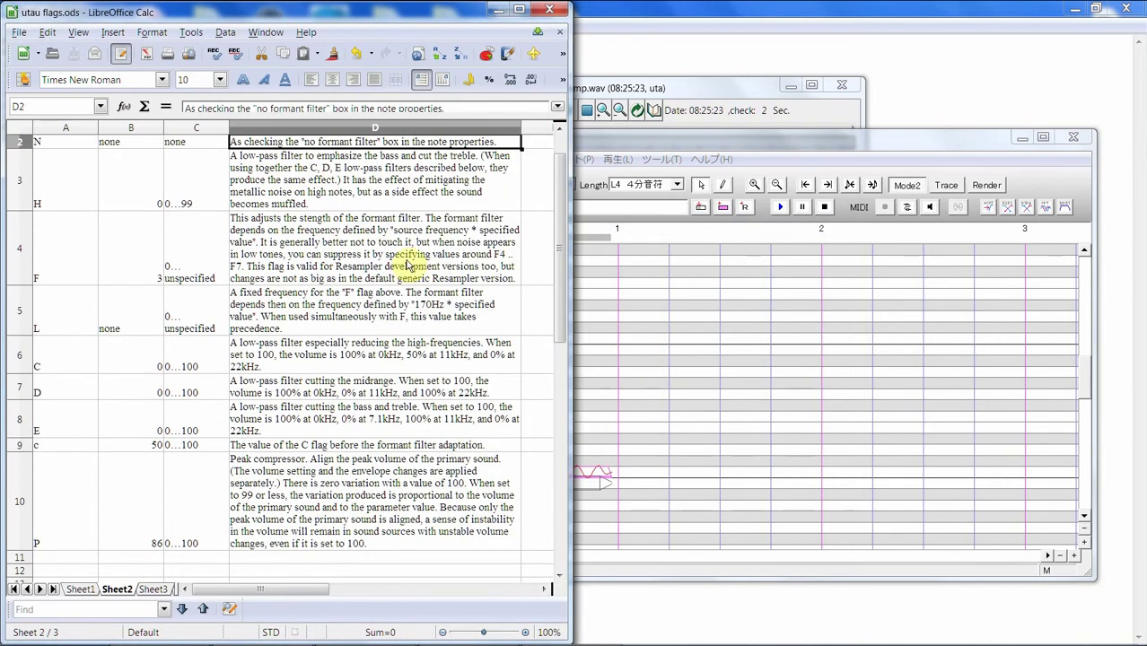
pyautogui.click(680, 426)
pyautogui.rightClick(551, 473)
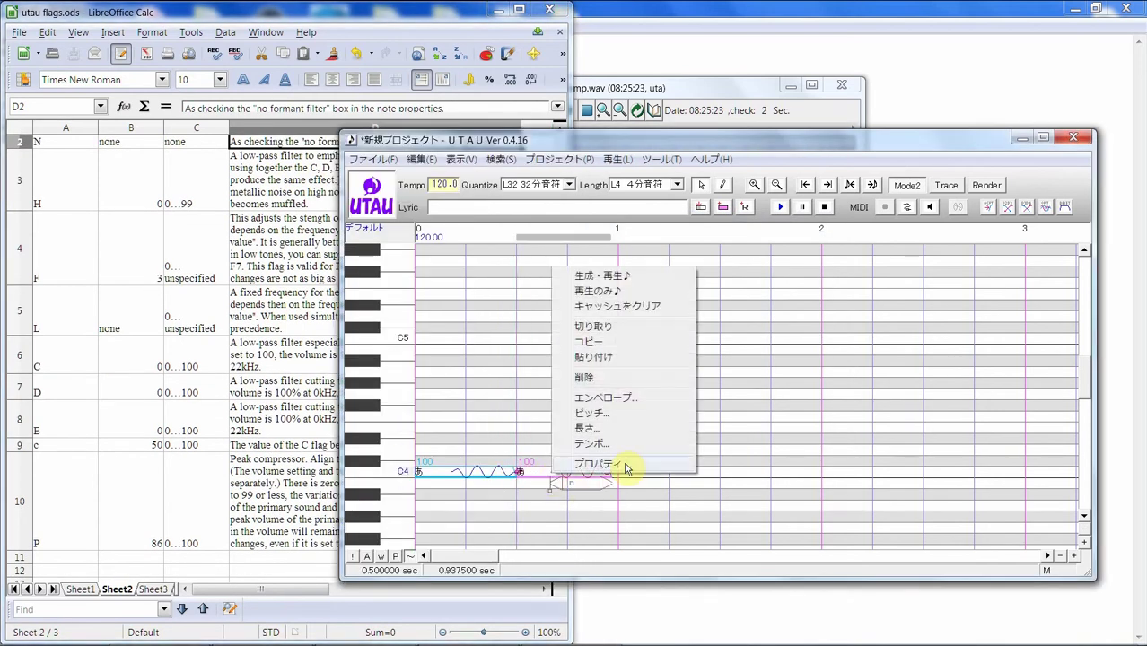
pyautogui.click(627, 468)
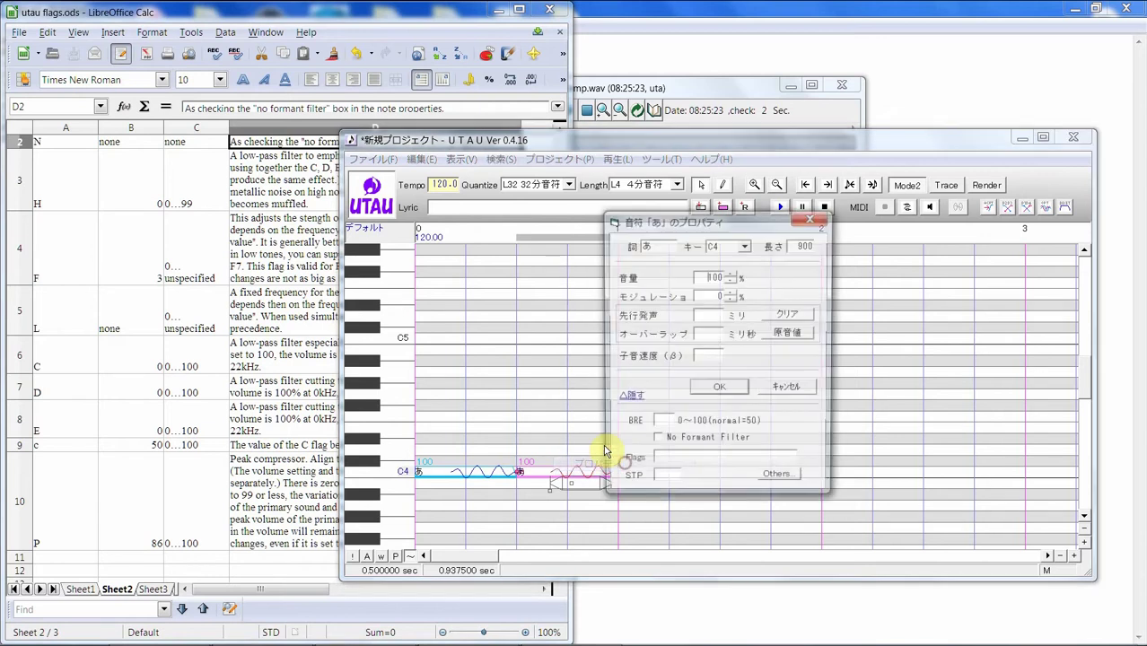
pyautogui.click(696, 462)
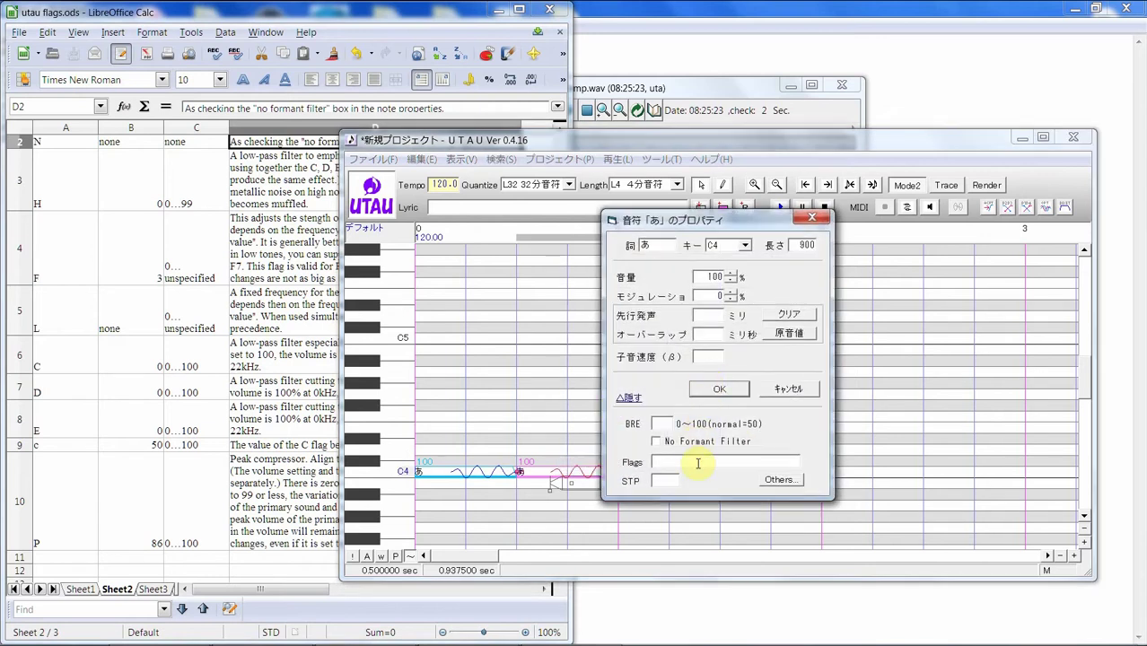
pyautogui.write('N')
pyautogui.click(719, 388)
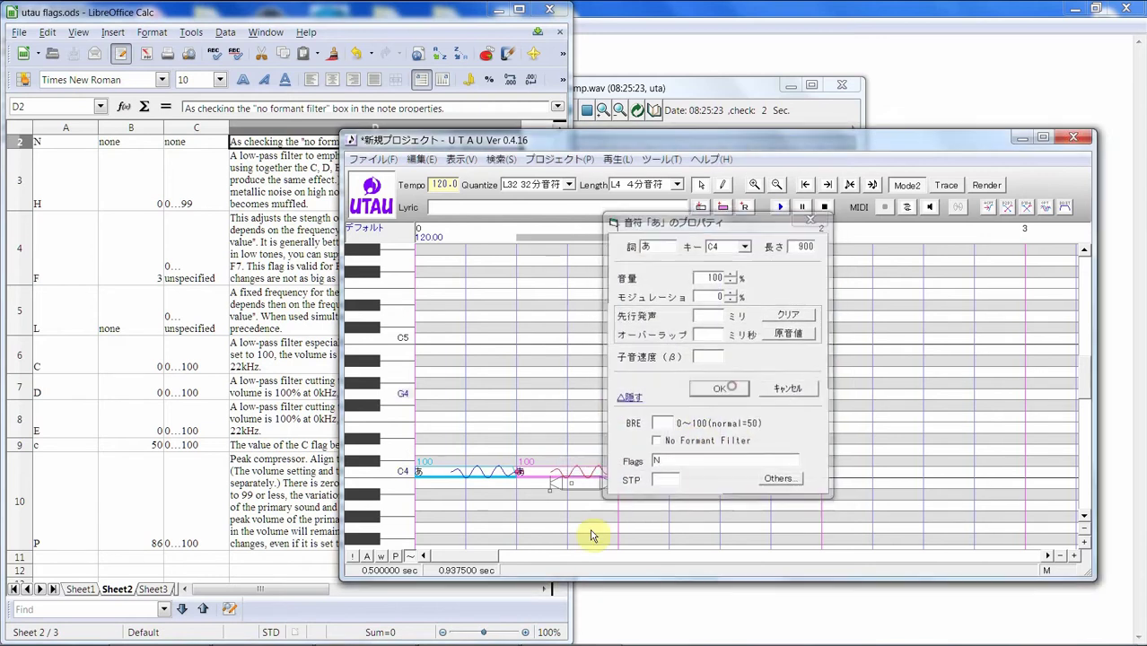
# Step: Open the default voicebank's information and highlight its average frequency and logical range, closing it when finished
pyautogui.click(370, 197)
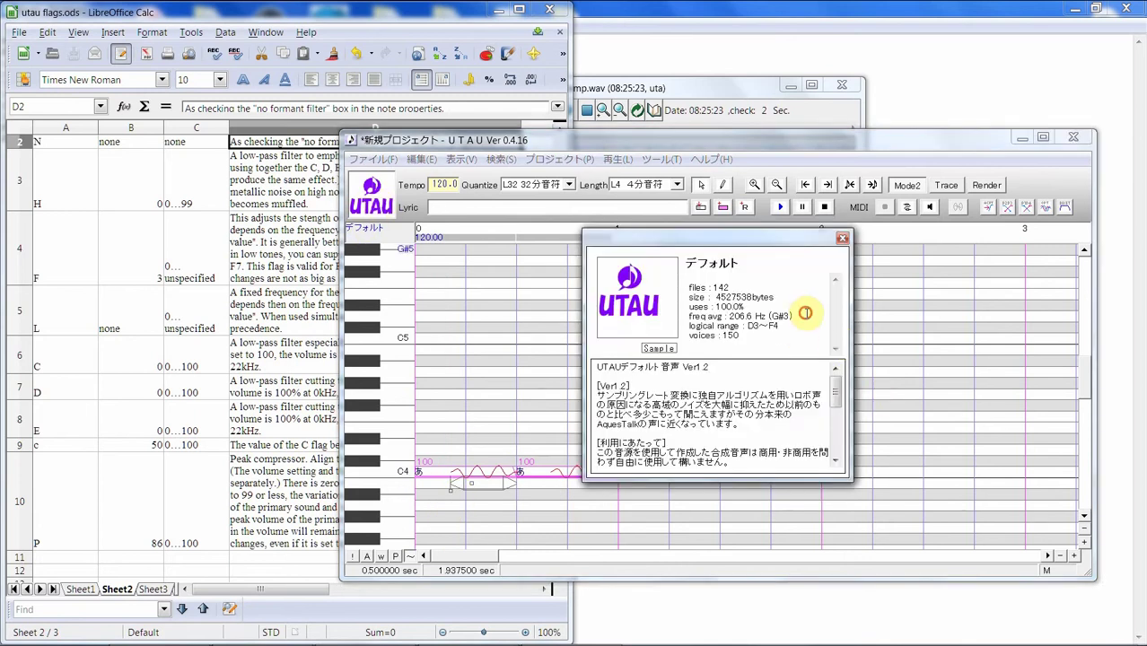
pyautogui.moveTo(797, 314); pyautogui.dragTo(690, 316)
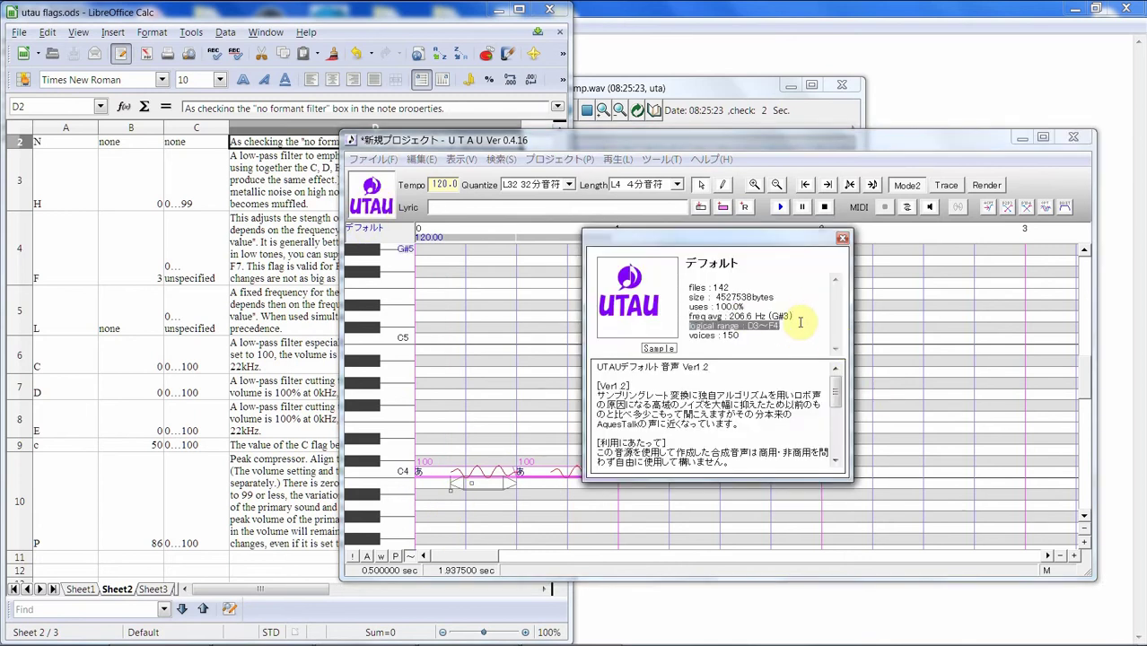
pyautogui.click(842, 238)
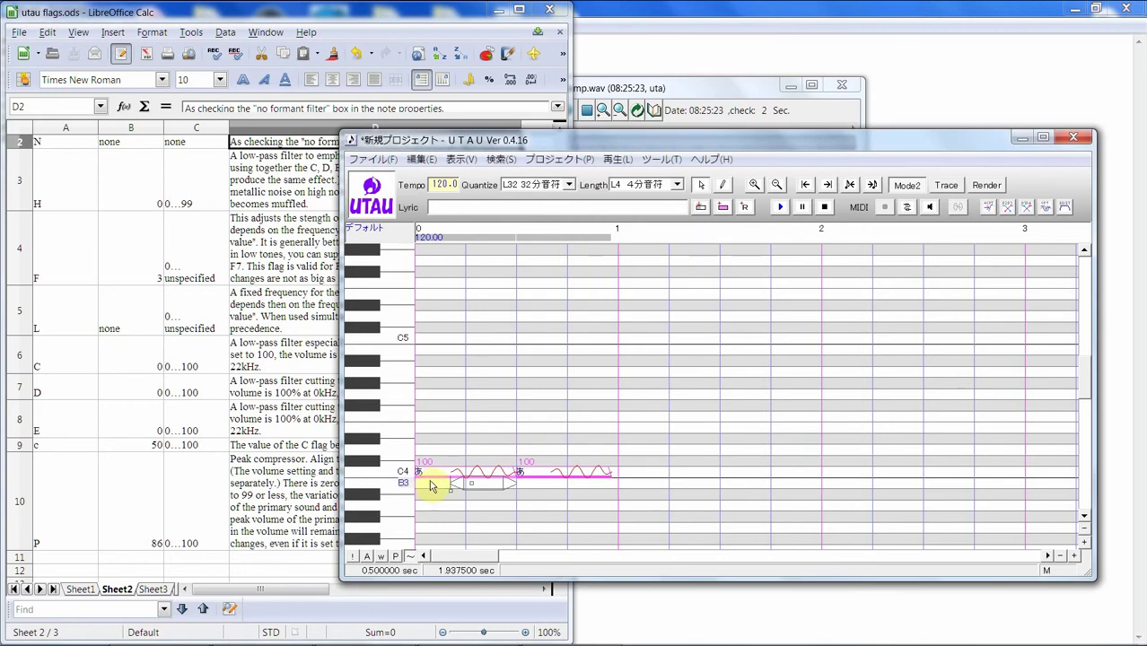
# Step: Raise both あ notes to F4, play them, and view the rendered spectrogram in the maximized utawaview window
pyautogui.moveTo(419, 478); pyautogui.dragTo(431, 422)
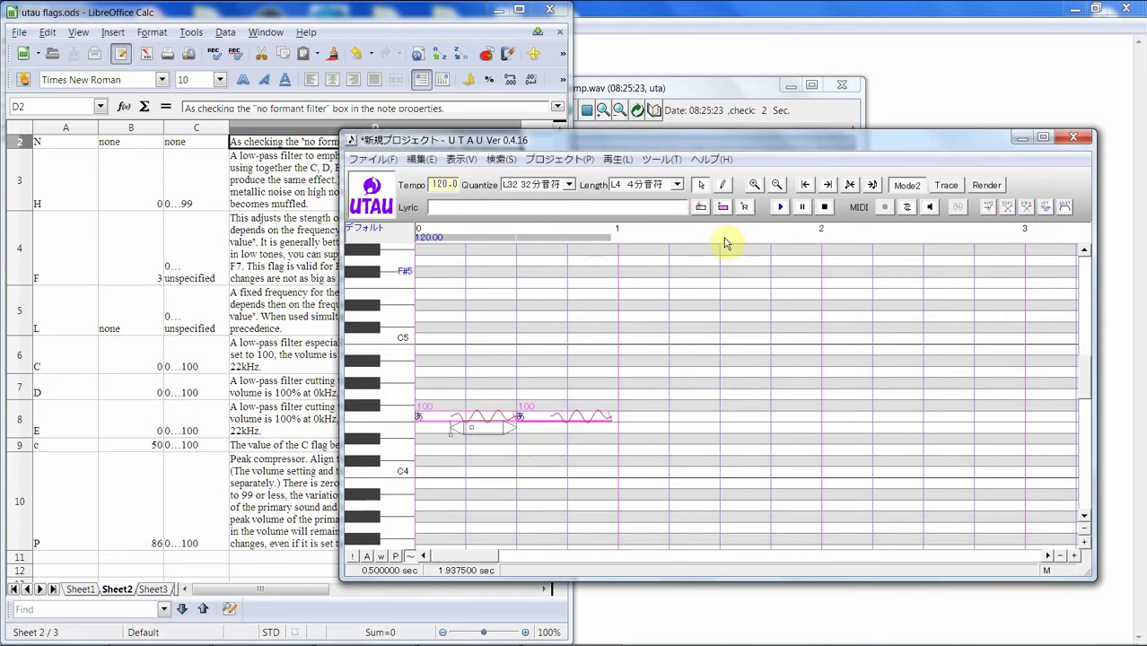
pyautogui.click(778, 207)
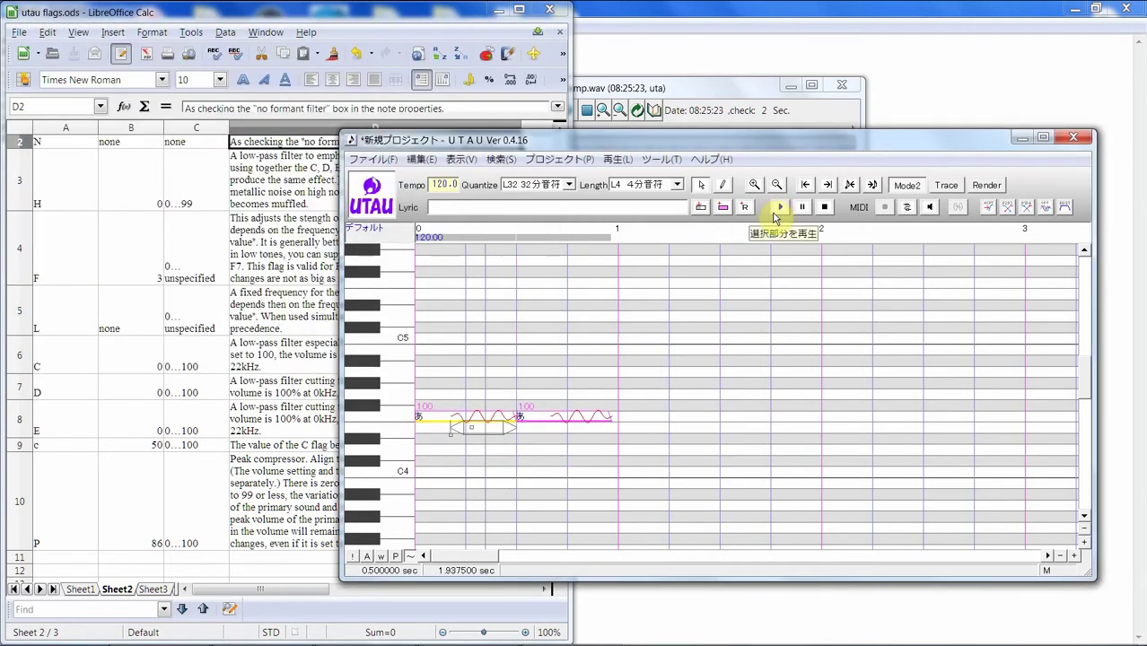
pyautogui.click(674, 105)
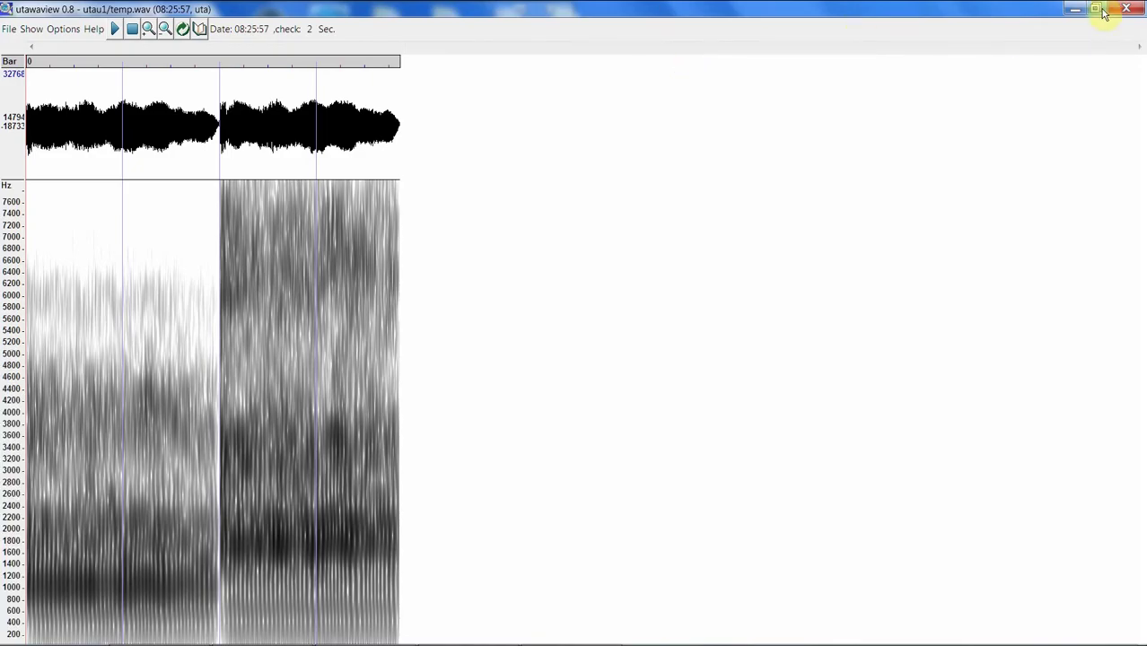
# Step: Lower both あ notes to G#3 in UTAU, play them, and view the rendered spectrogram in the restored utawaview window
pyautogui.click(1095, 8)
pyautogui.moveTo(692, 90); pyautogui.dragTo(787, 84)
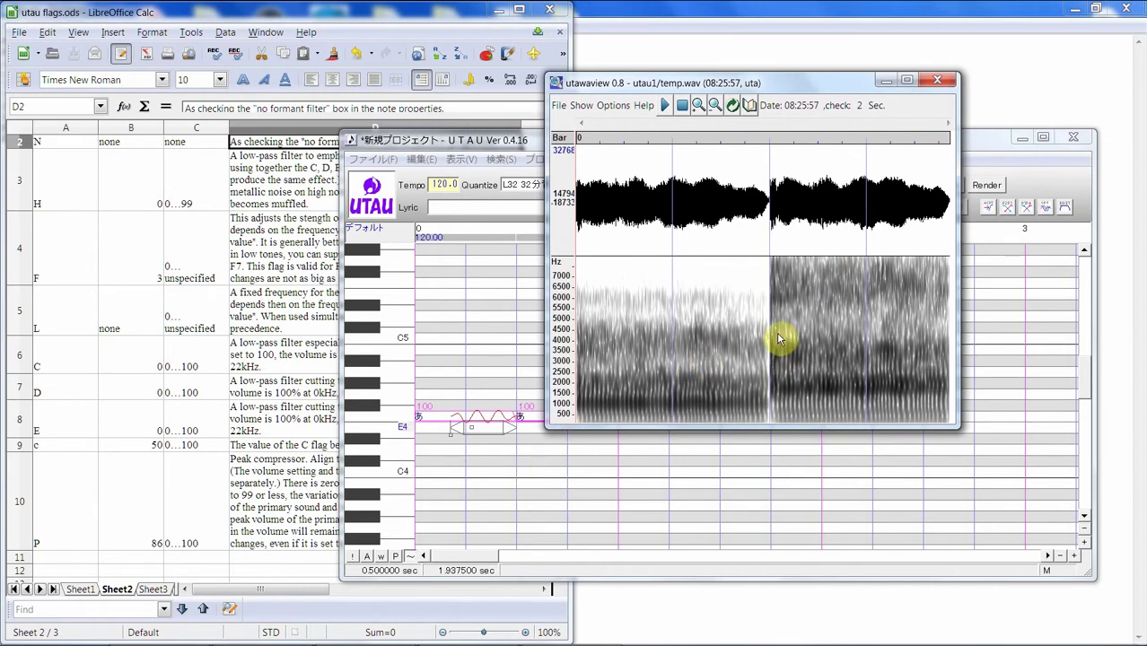
pyautogui.click(504, 448)
pyautogui.scroll(-2, 529, 431)
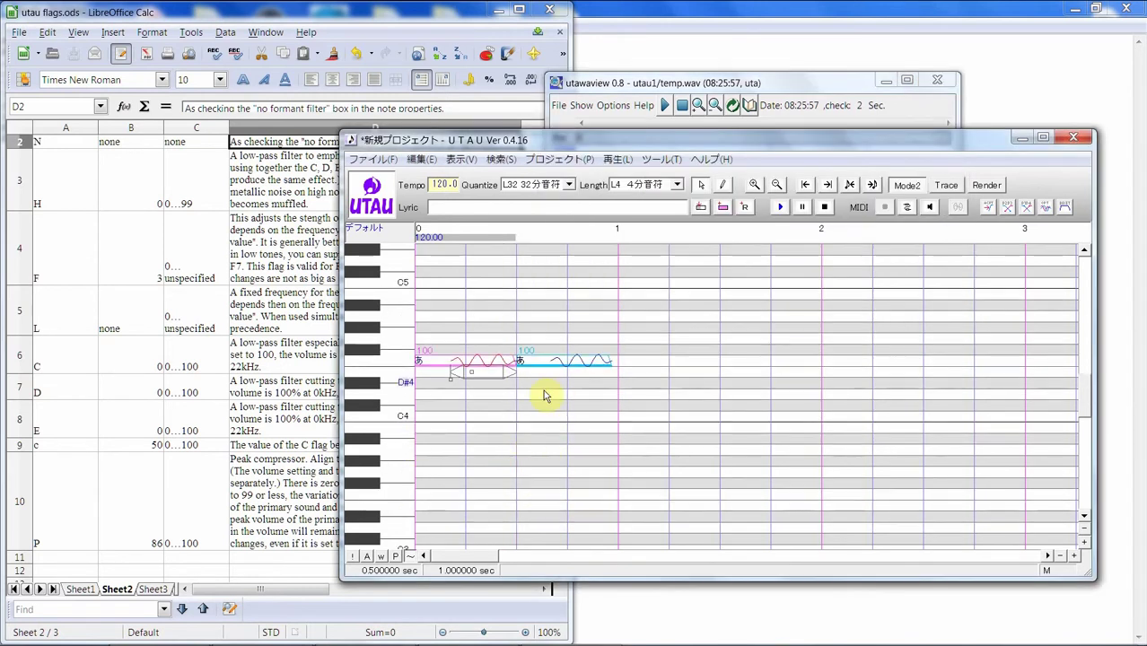
pyautogui.moveTo(564, 368); pyautogui.dragTo(556, 466)
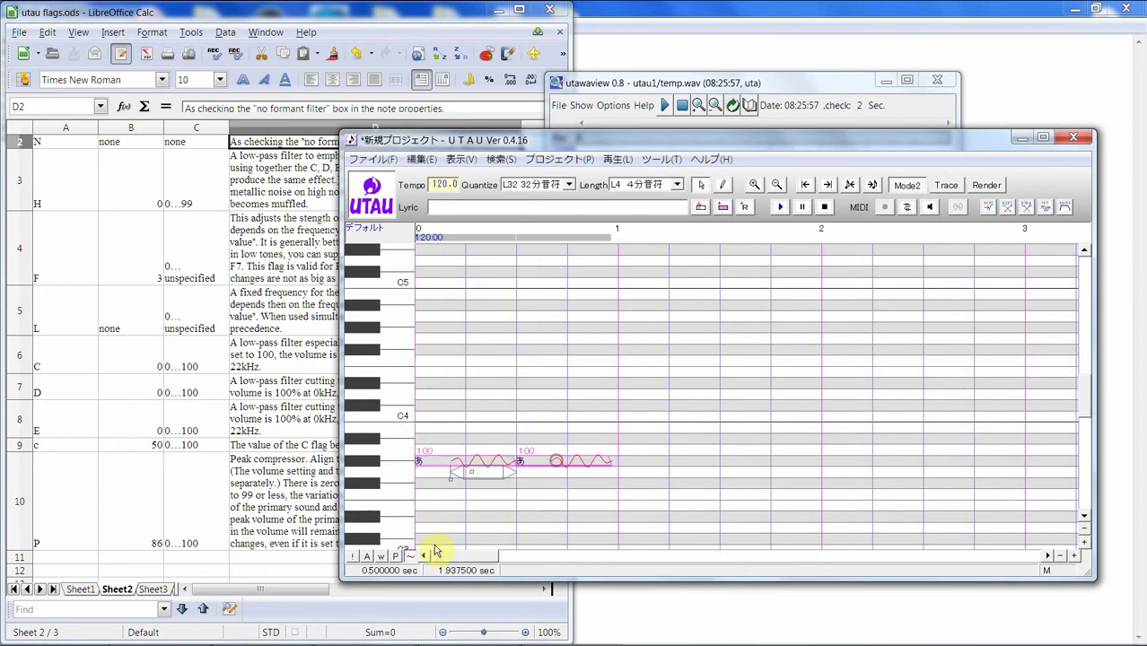
pyautogui.click(780, 208)
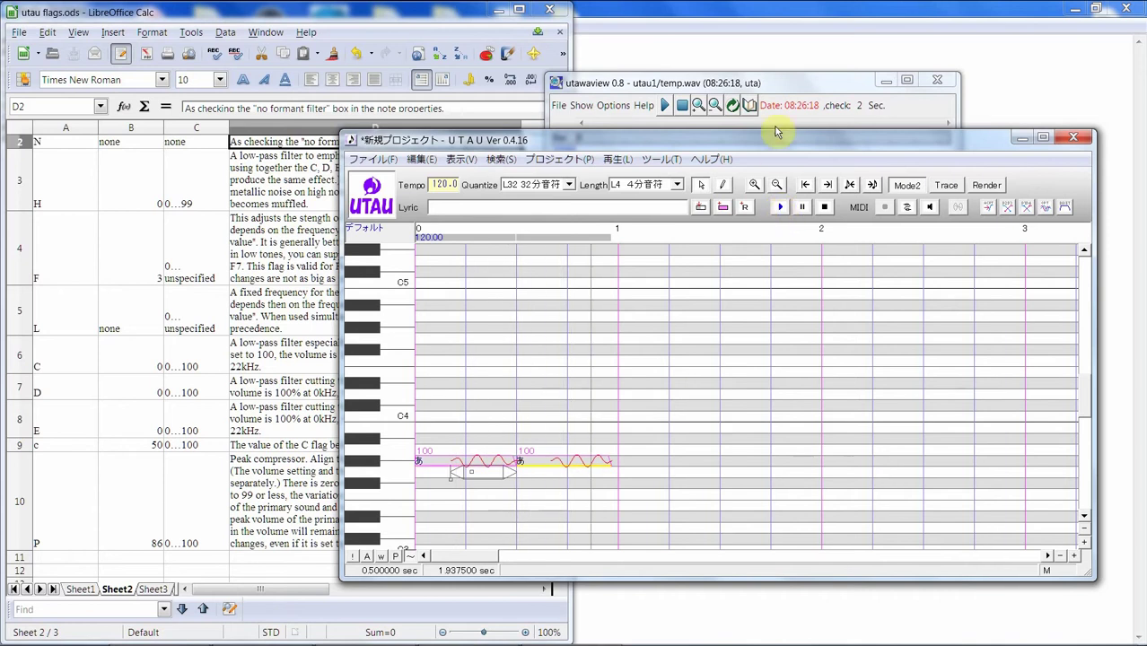
pyautogui.click(790, 90)
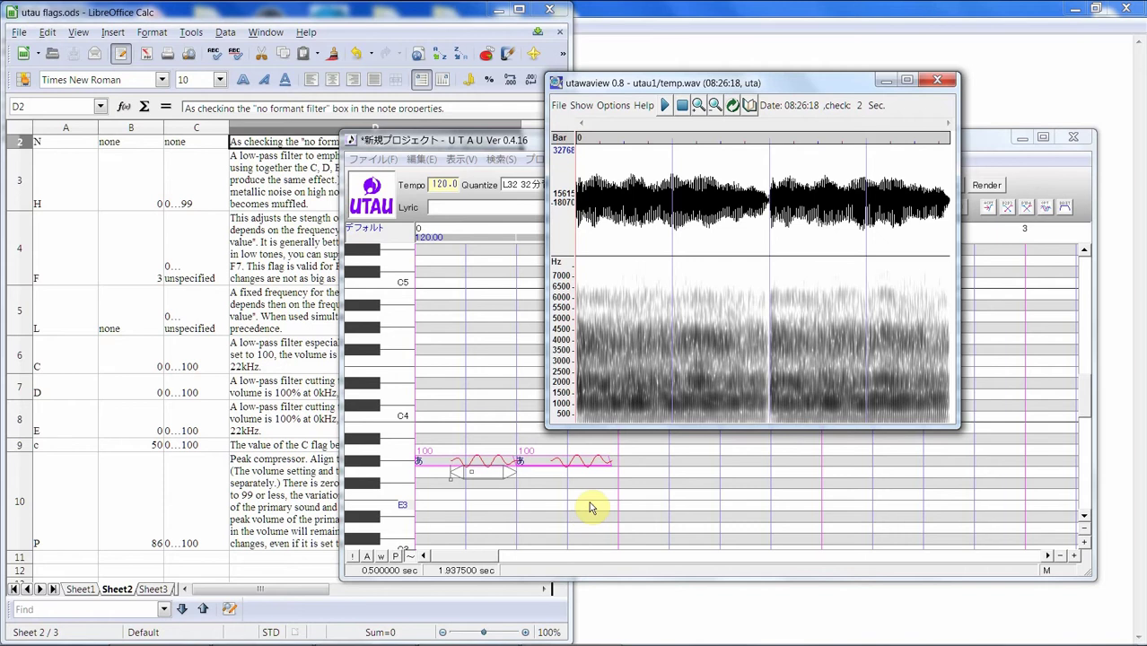
# Step: Lower both あ notes to D3 in UTAU and play them
pyautogui.click(414, 513)
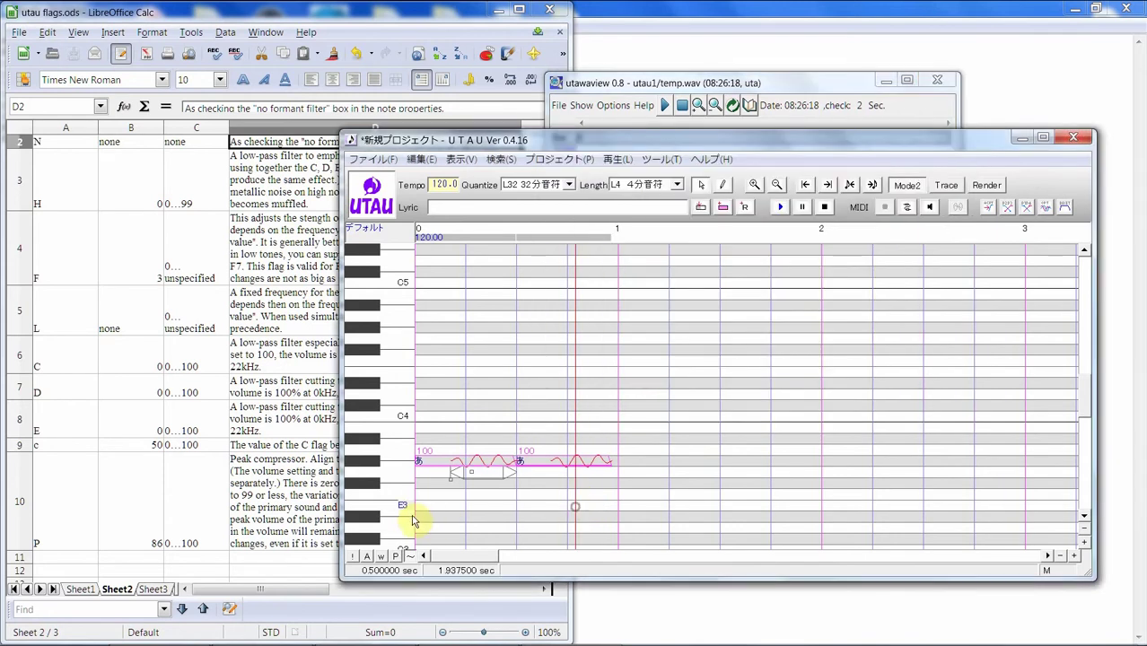
pyautogui.scroll(-3, 422, 357)
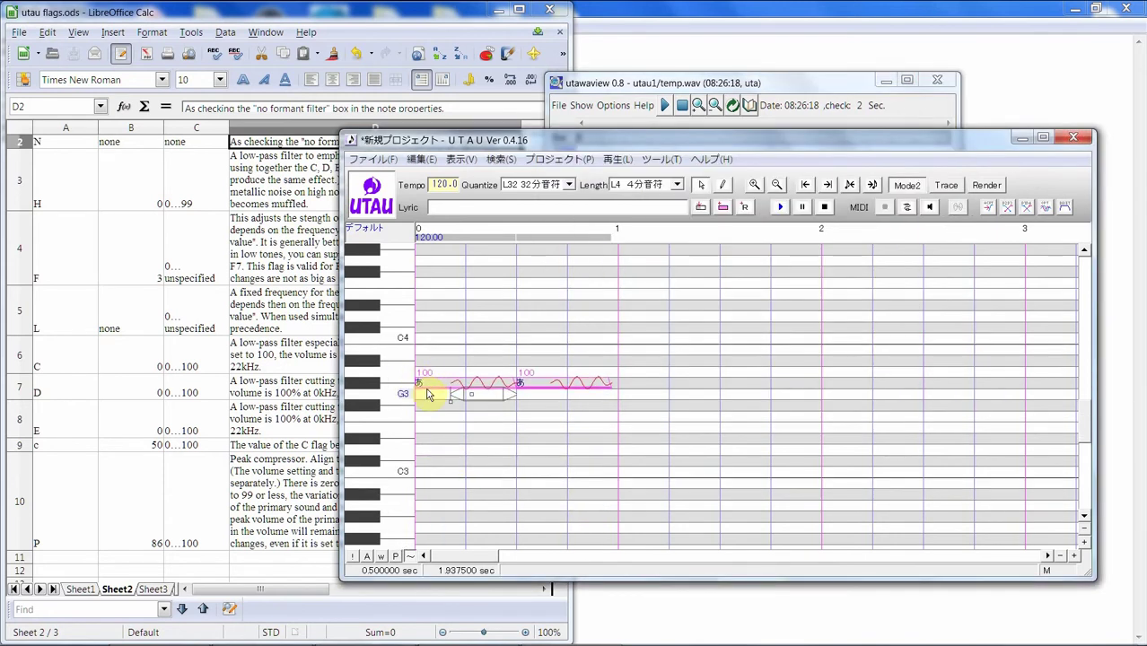
pyautogui.moveTo(430, 387); pyautogui.dragTo(436, 459)
pyautogui.click(778, 208)
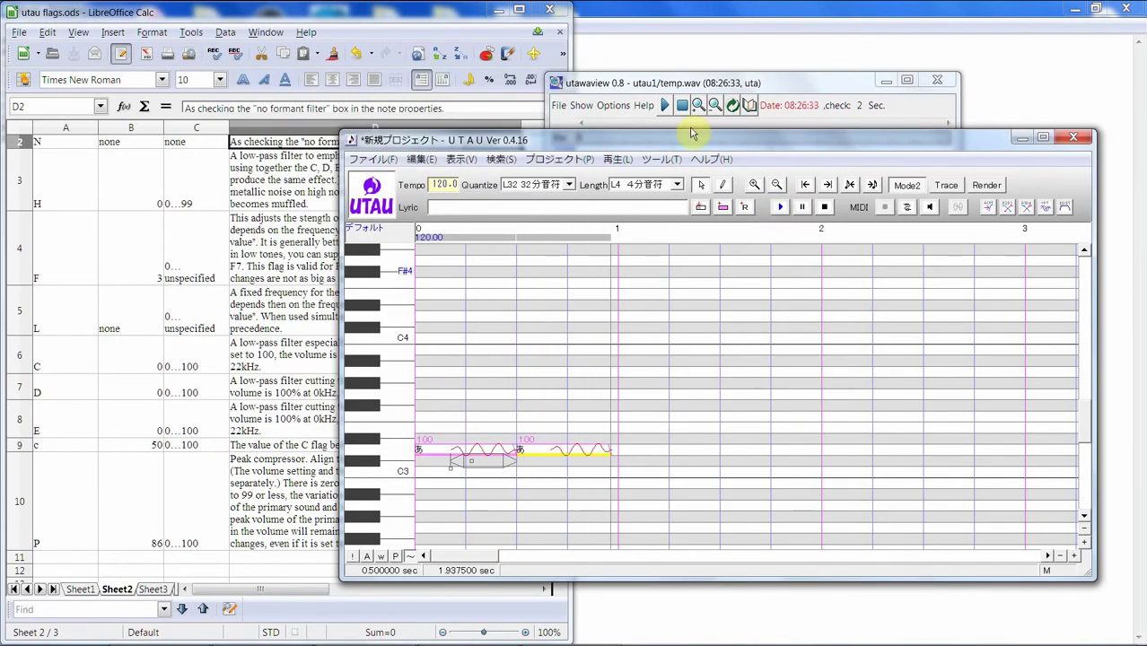
pyautogui.click(693, 130)
pyautogui.click(583, 545)
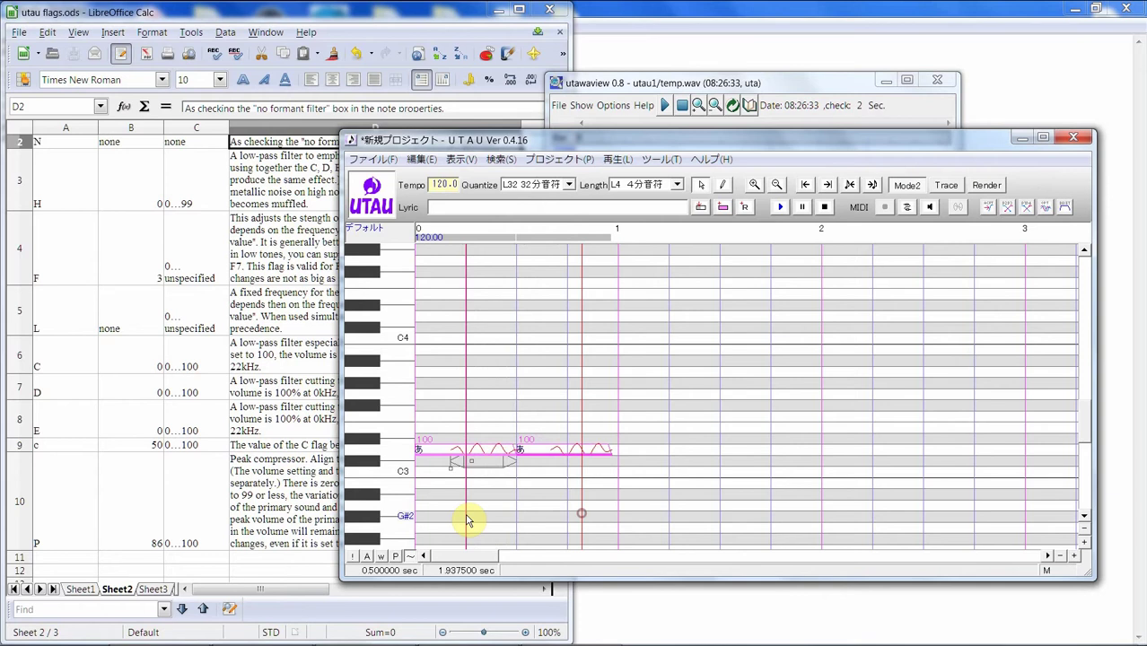
# Step: Raise both あ notes to C4 and turn off No Formant Filter for the second one
pyautogui.moveTo(427, 463); pyautogui.dragTo(444, 341)
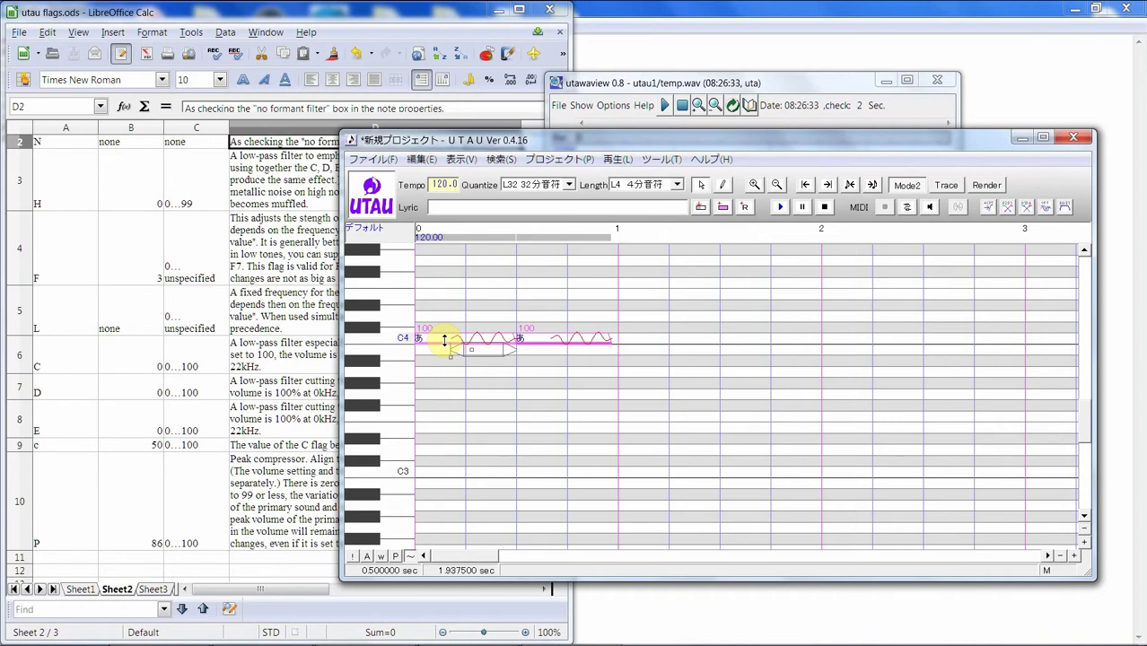
pyautogui.click(620, 377)
pyautogui.rightClick(584, 339)
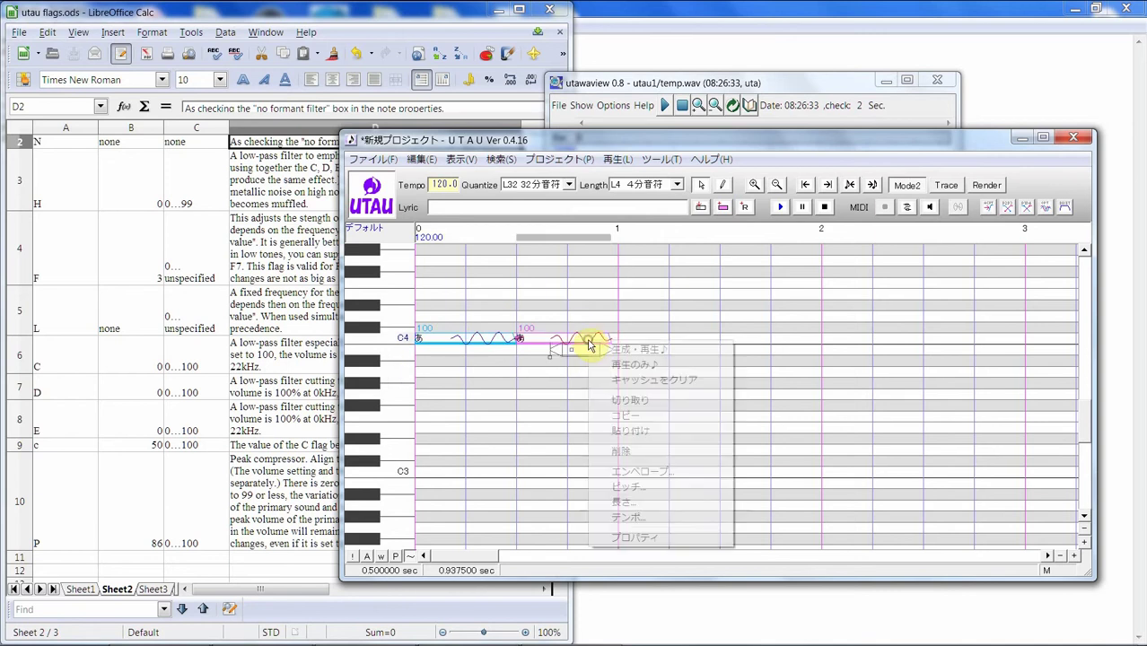
pyautogui.click(706, 543)
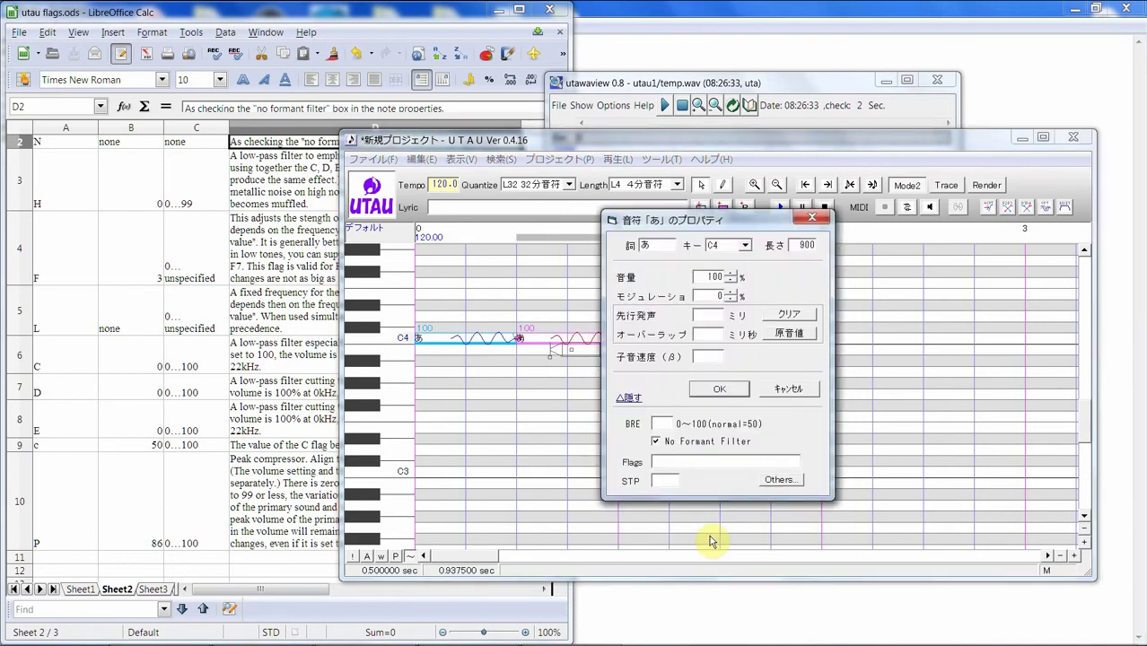
pyautogui.click(725, 441)
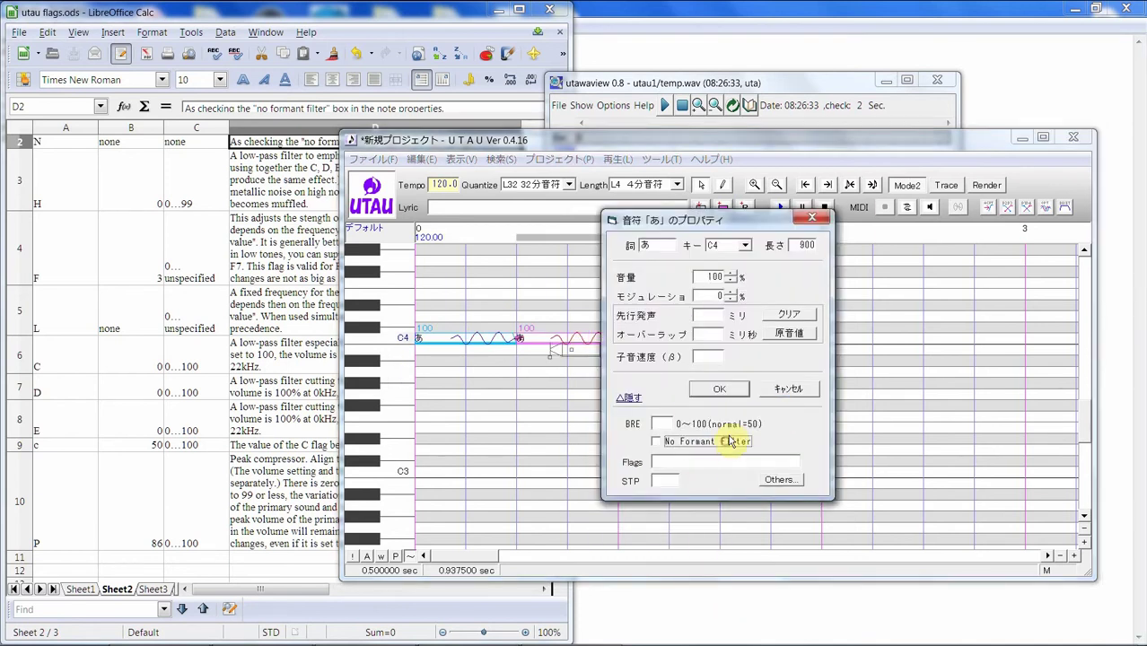
pyautogui.click(731, 393)
pyautogui.click(731, 395)
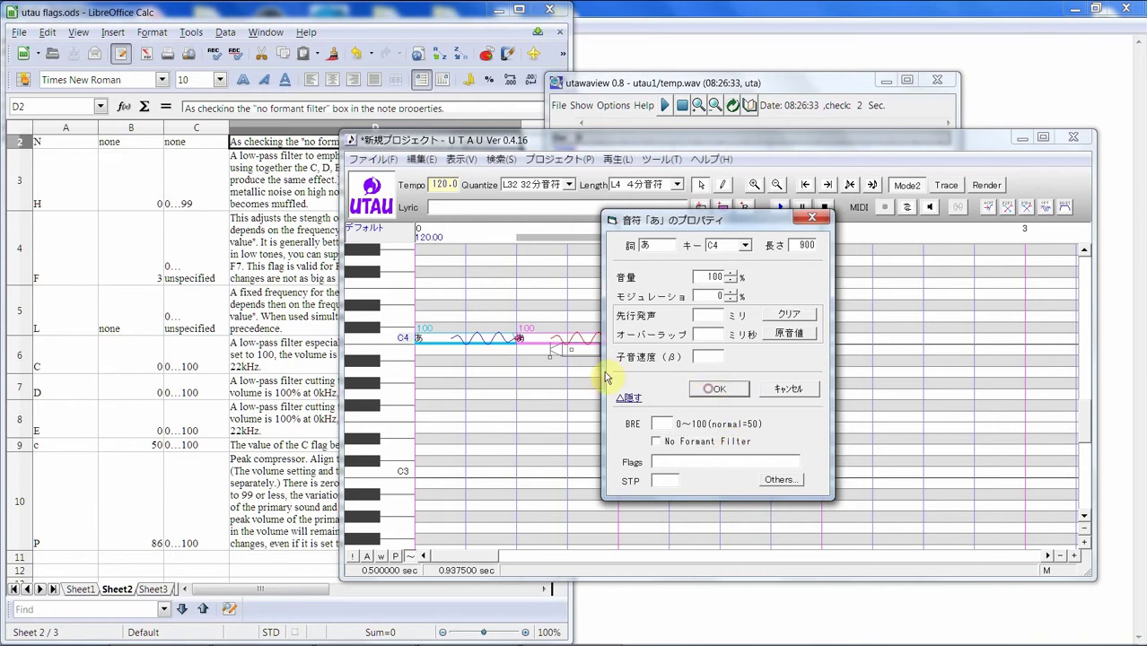
# Step: Check the first あ note's properties and close them without changes
pyautogui.rightClick(442, 338)
pyautogui.click(551, 532)
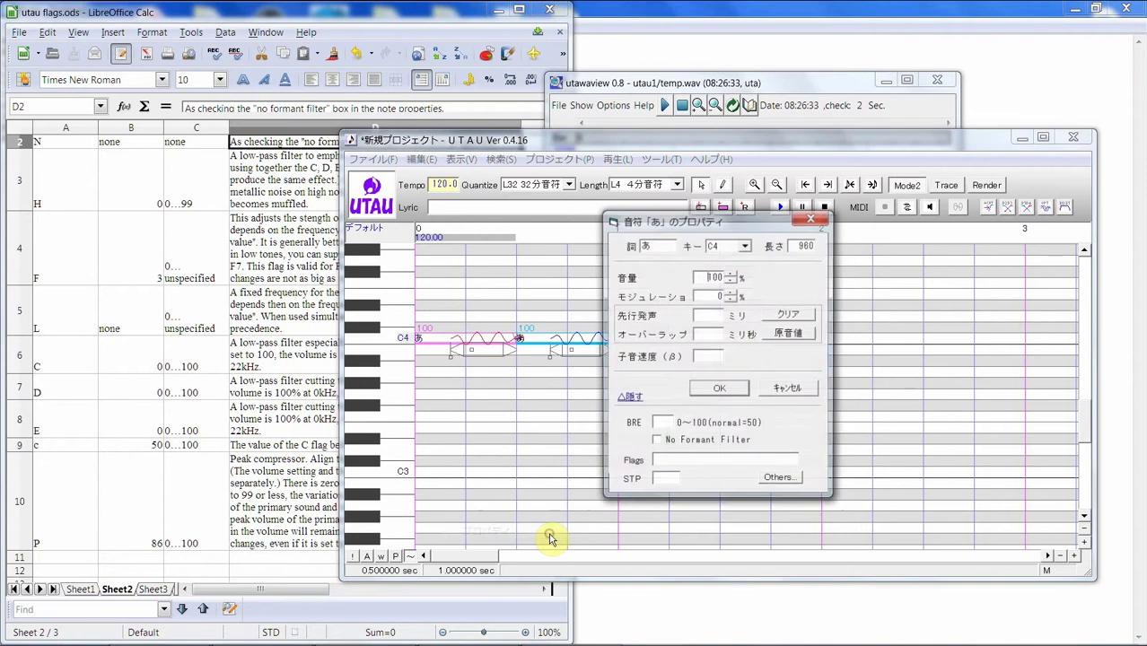
pyautogui.click(810, 220)
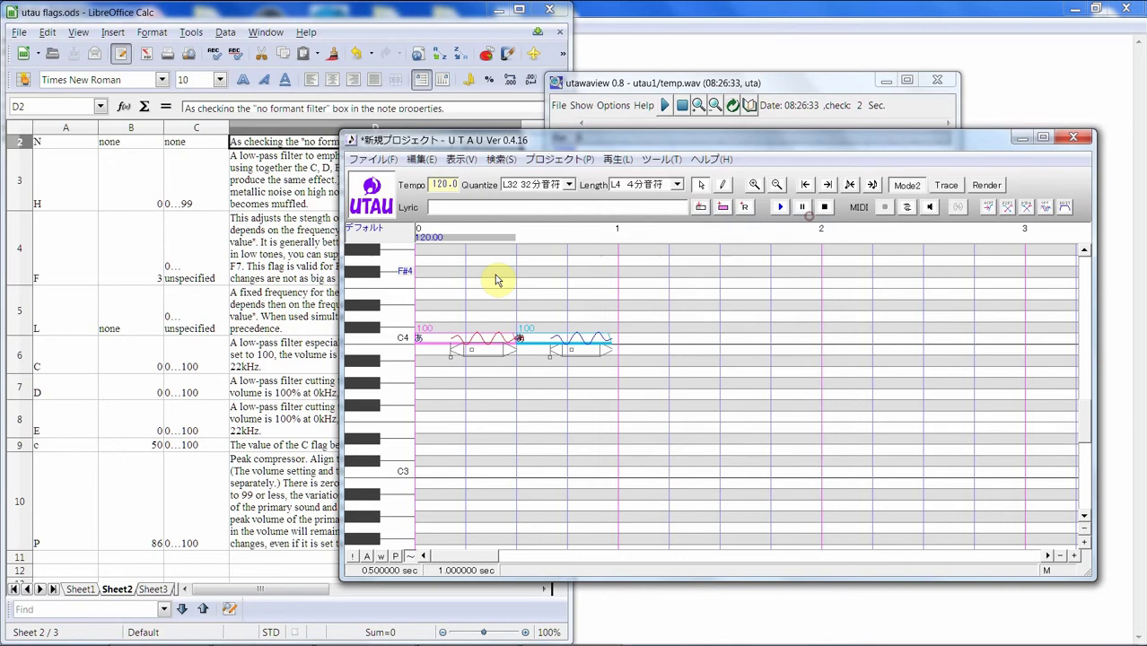
# Step: Switch to the LibreOffice Calc sheet and select the F flag's description for reading
pyautogui.click(289, 478)
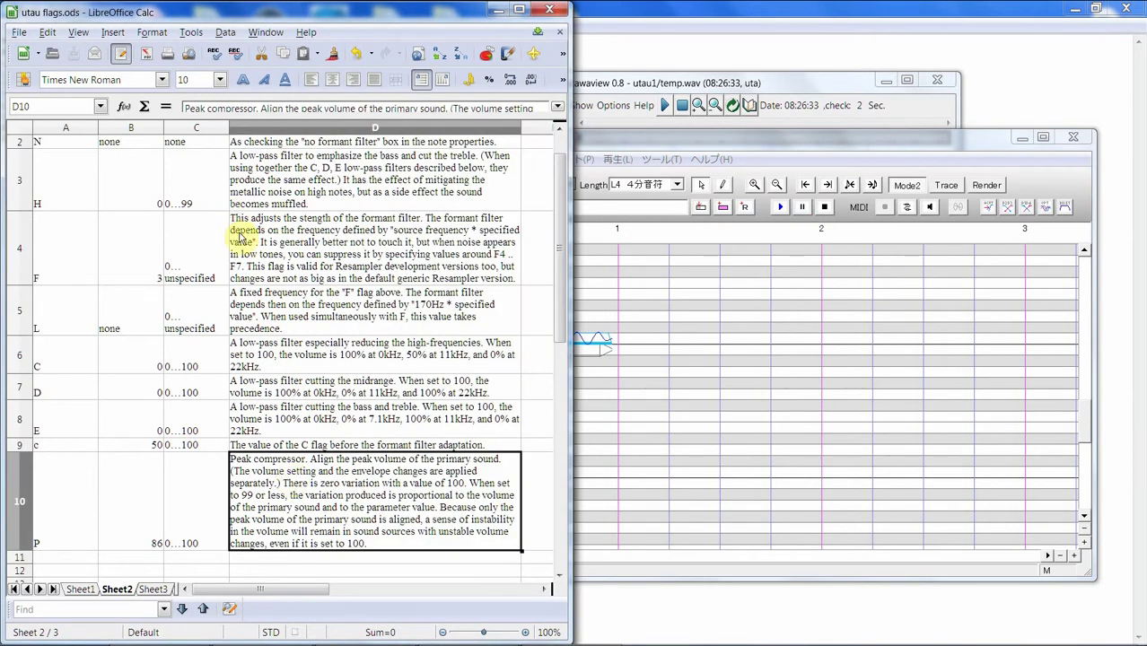
pyautogui.scroll(1, 238, 229)
pyautogui.click(292, 250)
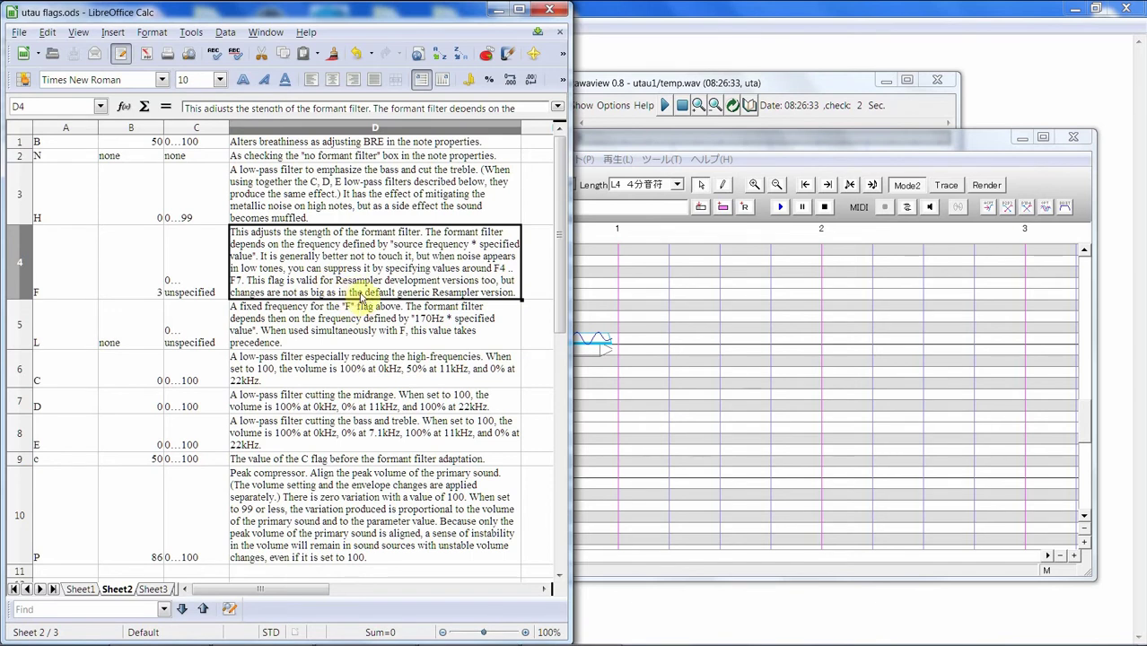
# Step: Switch to UTAU and lower both あ notes to A2
pyautogui.click(586, 387)
pyautogui.moveTo(559, 393); pyautogui.dragTo(451, 505)
pyautogui.scroll(-1, 589, 500)
# Step: Enter F7 as the flag of the second あ note, then play both notes and view their spectrogram in utawaview
pyautogui.click(566, 474)
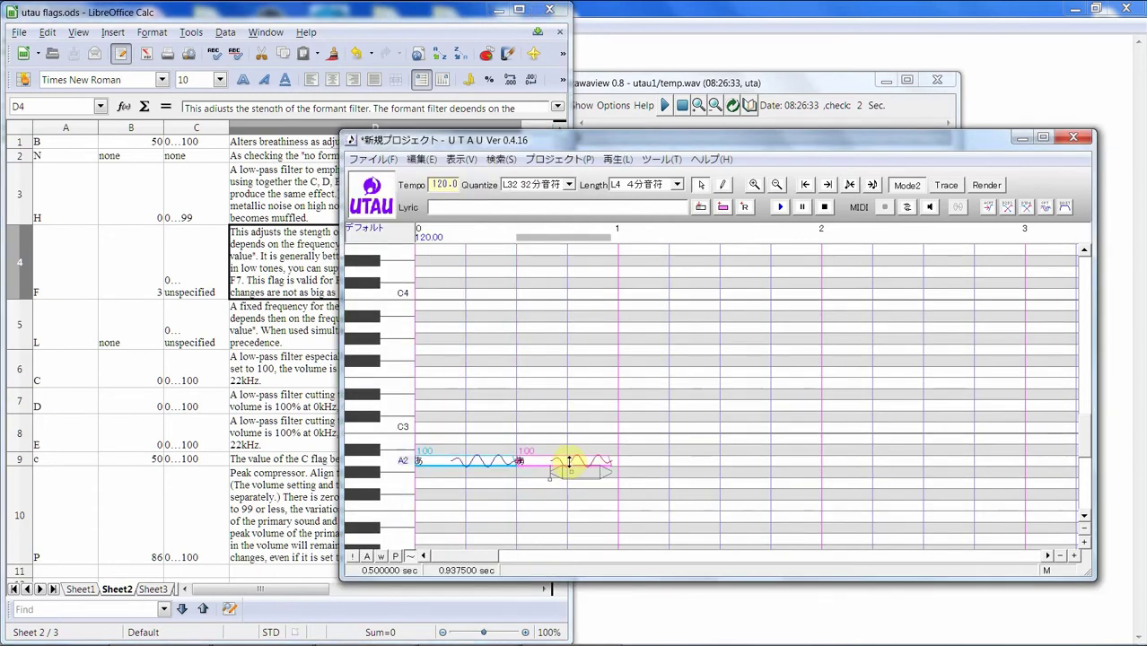
pyautogui.rightClick(566, 461)
pyautogui.click(611, 451)
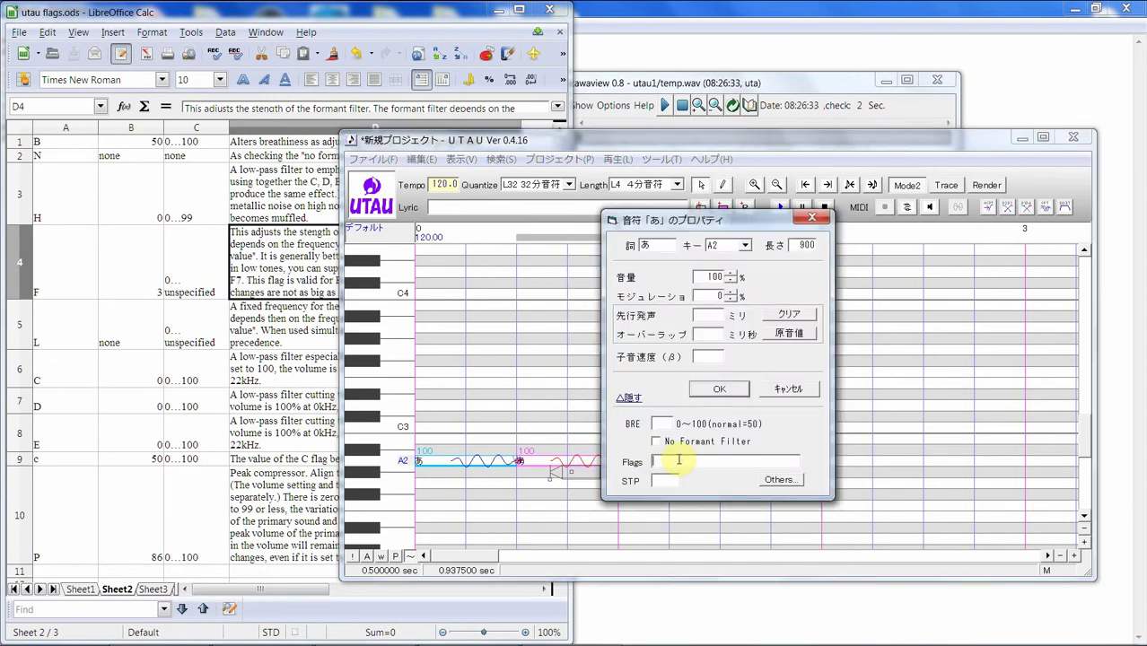
pyautogui.write('G')
pyautogui.click(719, 389)
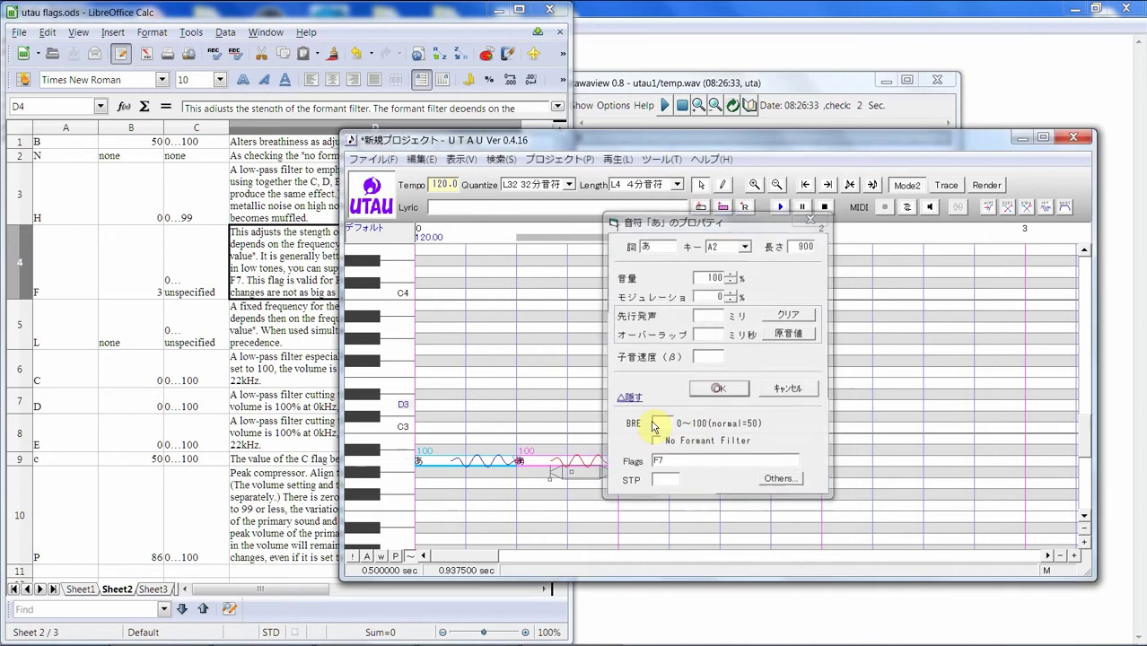
pyautogui.click(780, 208)
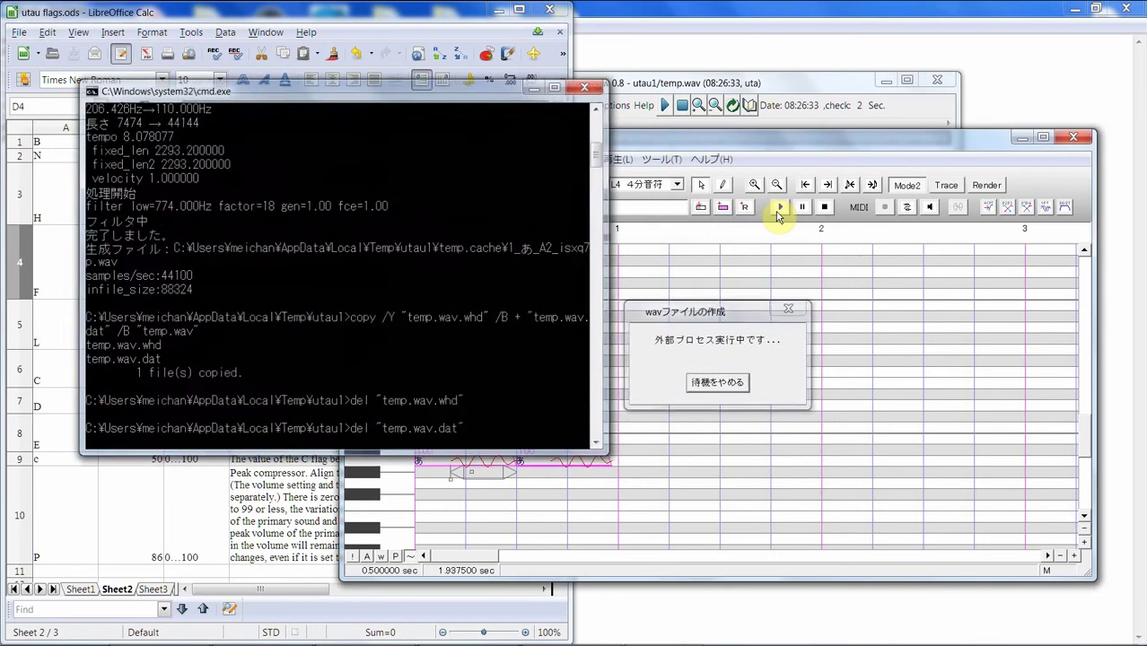
pyautogui.click(741, 82)
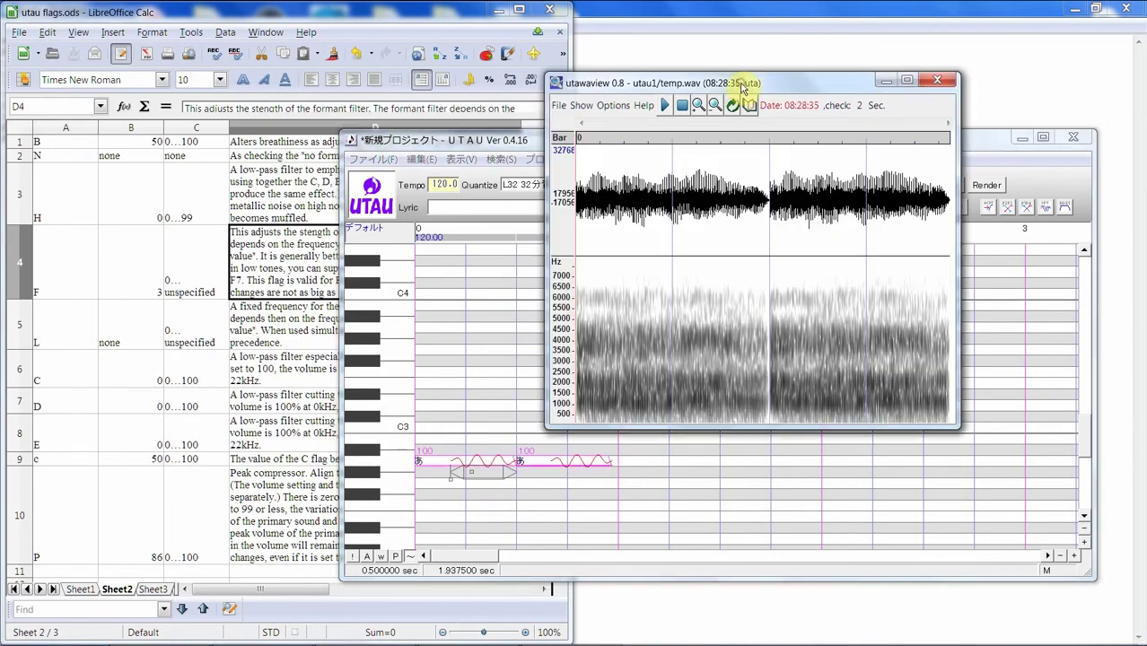
# Step: Lower both あ notes to G#2 in UTAU and change the second note's flag to F0
pyautogui.click(584, 468)
pyautogui.rightClick(586, 467)
pyautogui.click(585, 468)
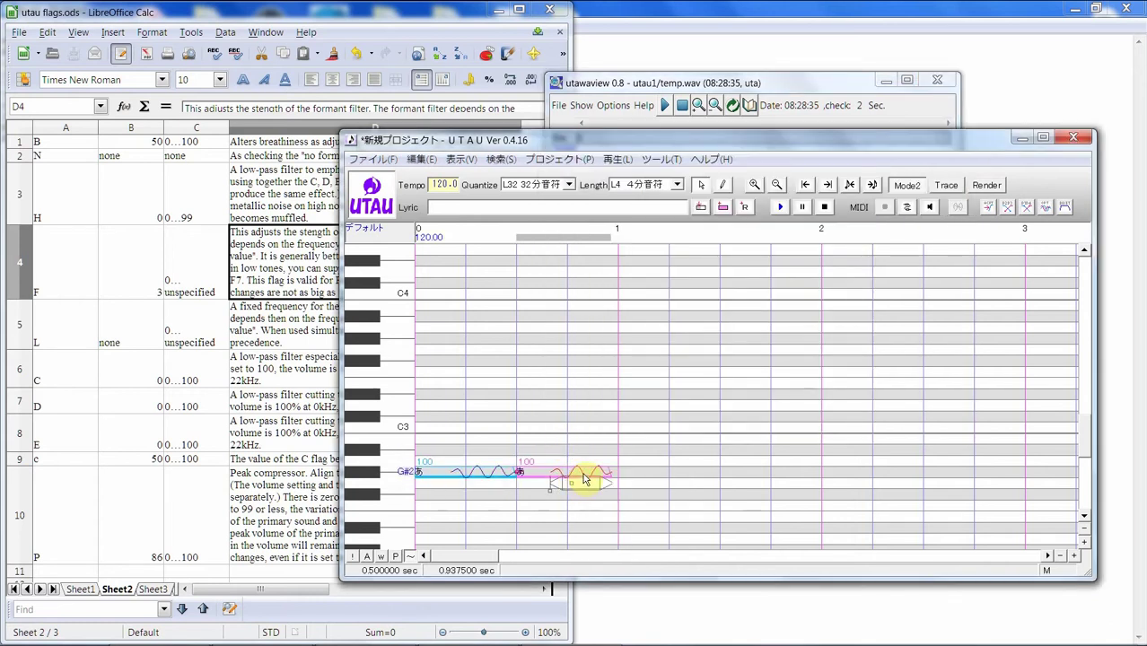
pyautogui.rightClick(585, 470)
pyautogui.click(619, 461)
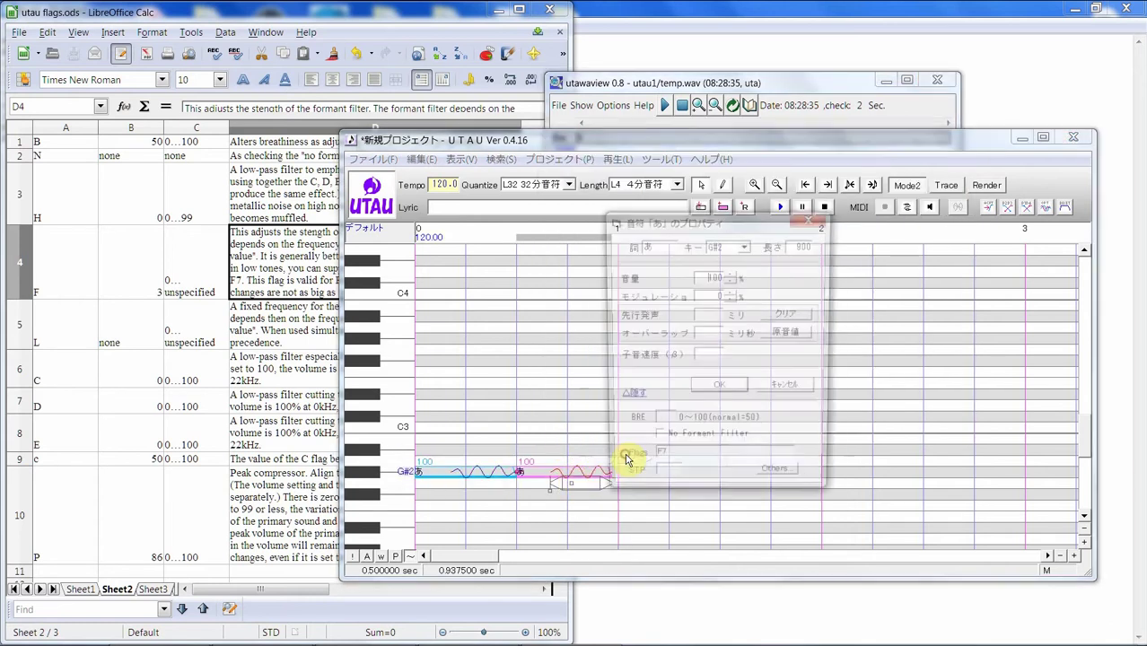
pyautogui.doubleClick(691, 460)
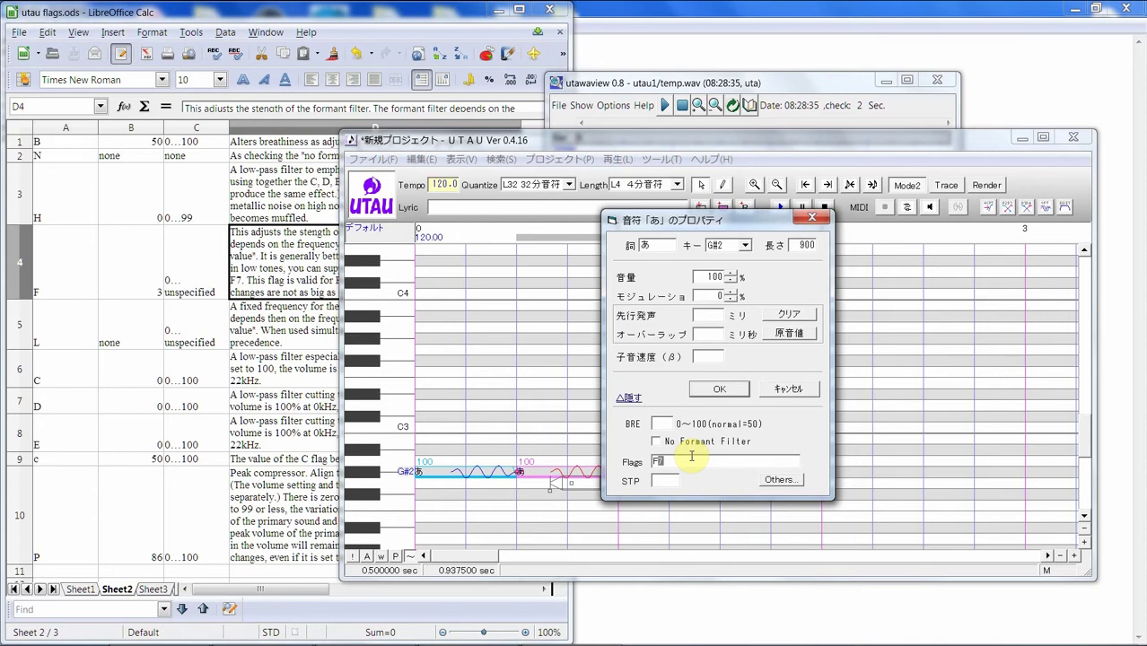
pyautogui.write('F0')
pyautogui.press('Return')
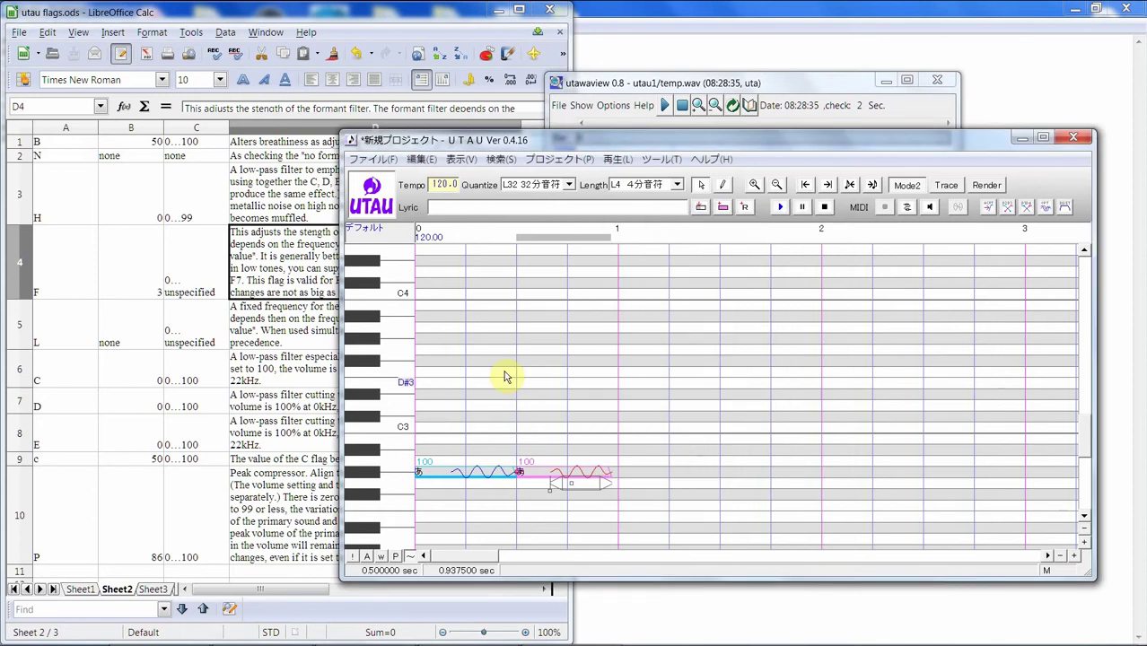
# Step: Select both あ notes, play them, and view the newly rendered spectrogram in utawaview
pyautogui.hotkey('ctrl', 'a')
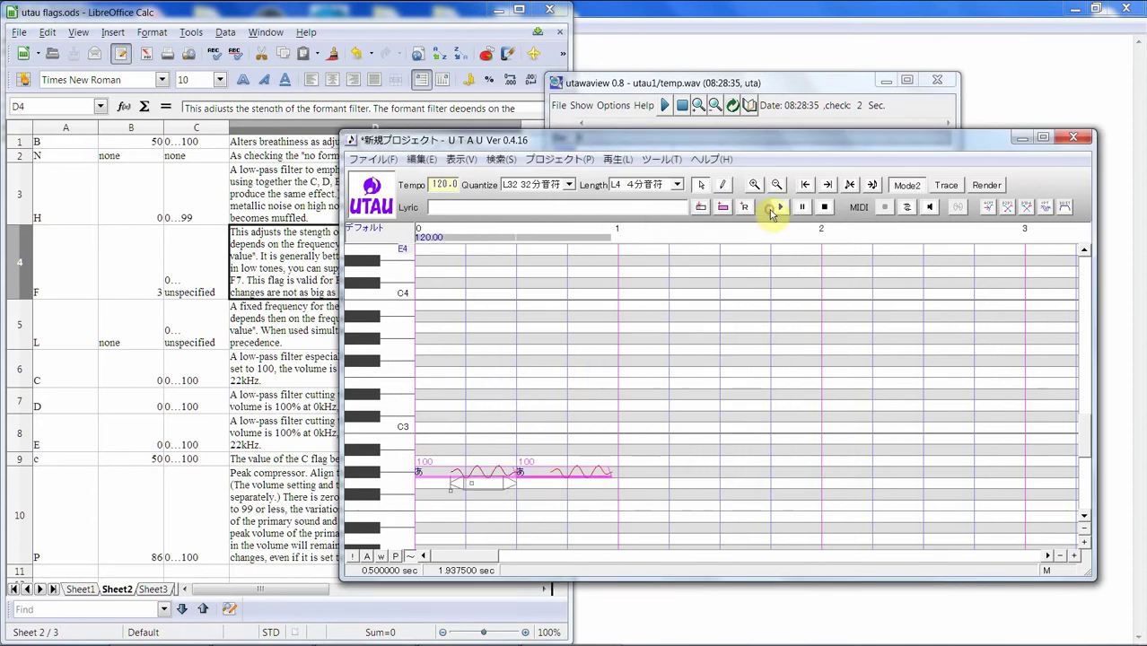
pyautogui.click(774, 210)
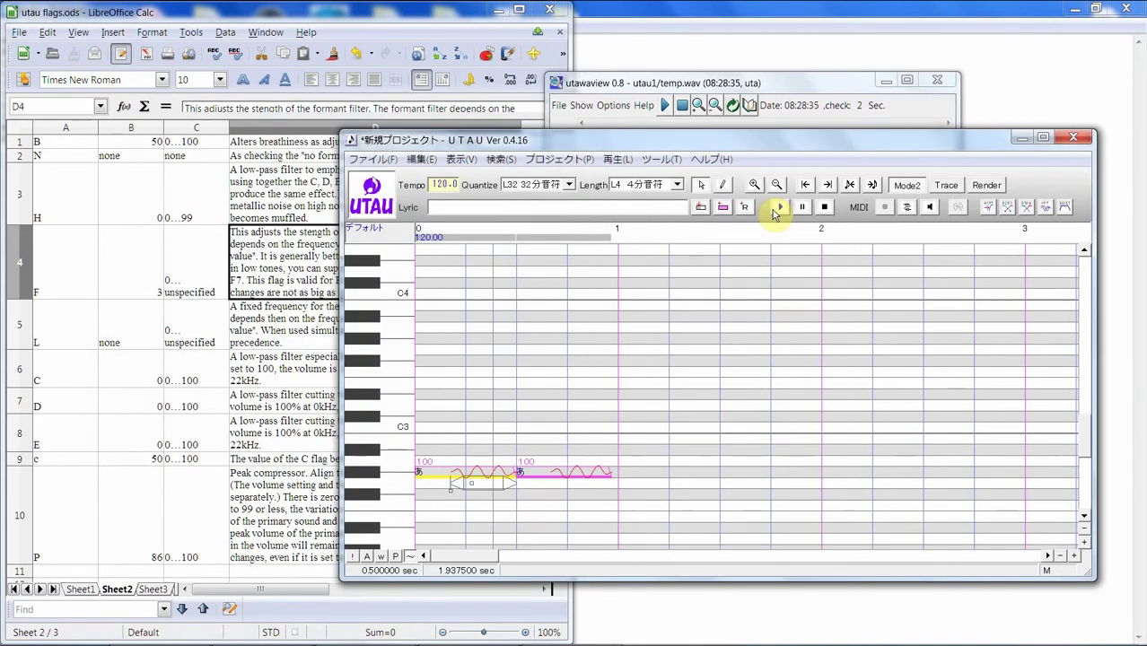
pyautogui.click(772, 106)
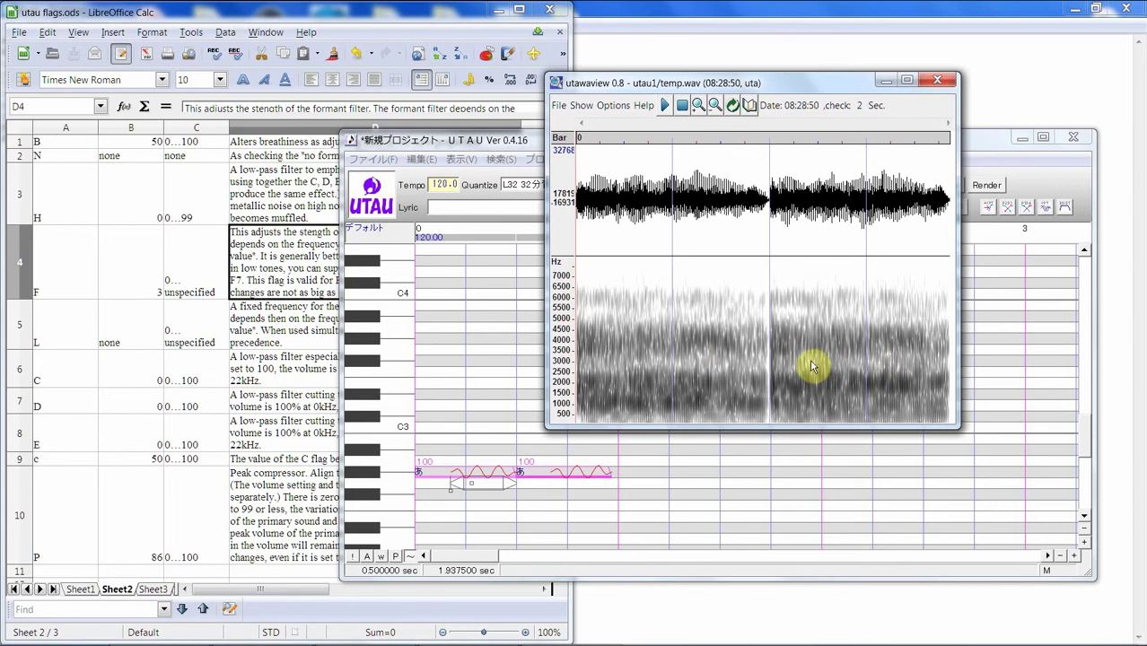
# Step: Check the shared properties of the two selected あ notes in UTAU and raise both notes to C4
pyautogui.rightClick(557, 486)
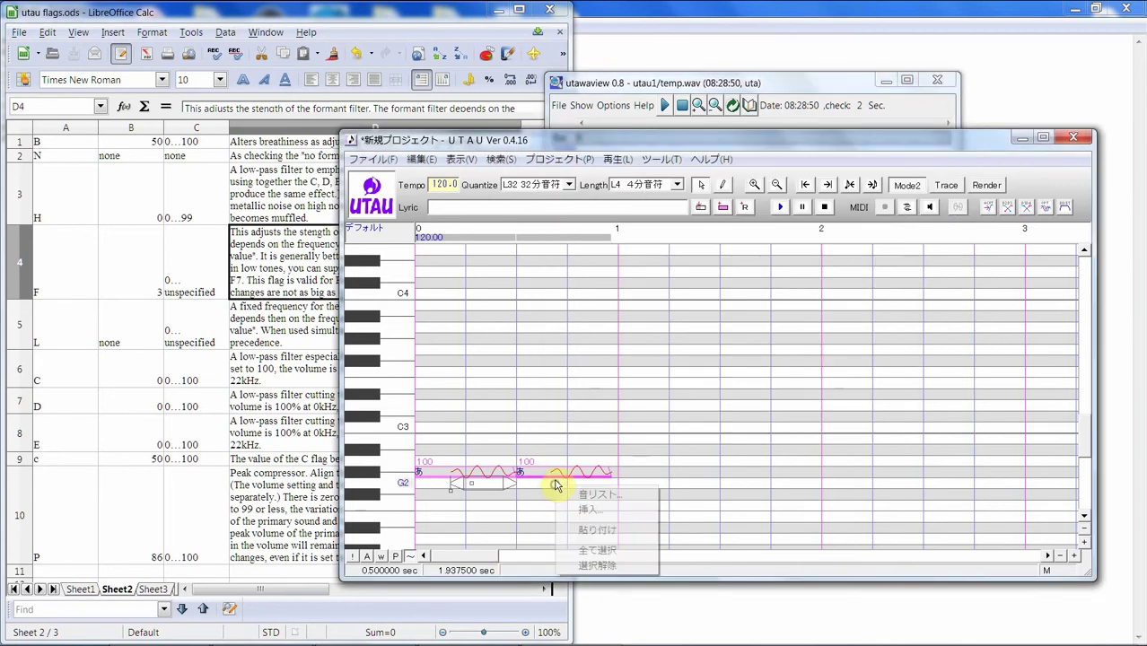
pyautogui.click(619, 597)
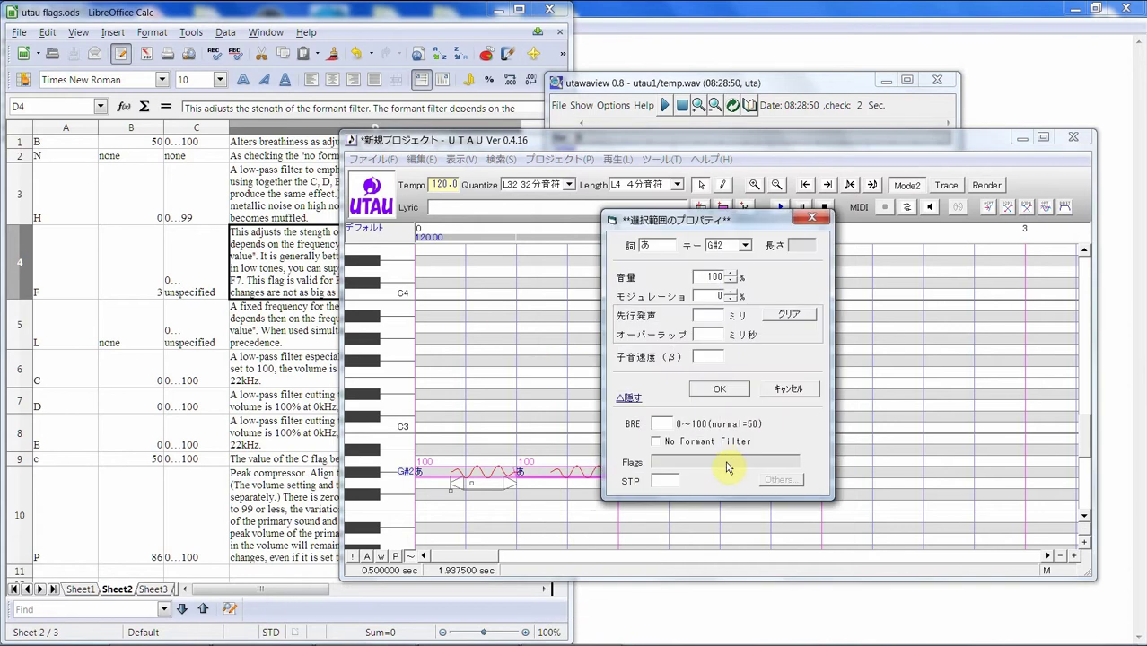
pyautogui.click(719, 388)
pyautogui.moveTo(463, 470); pyautogui.dragTo(474, 310)
pyautogui.scroll(1, 287, 271)
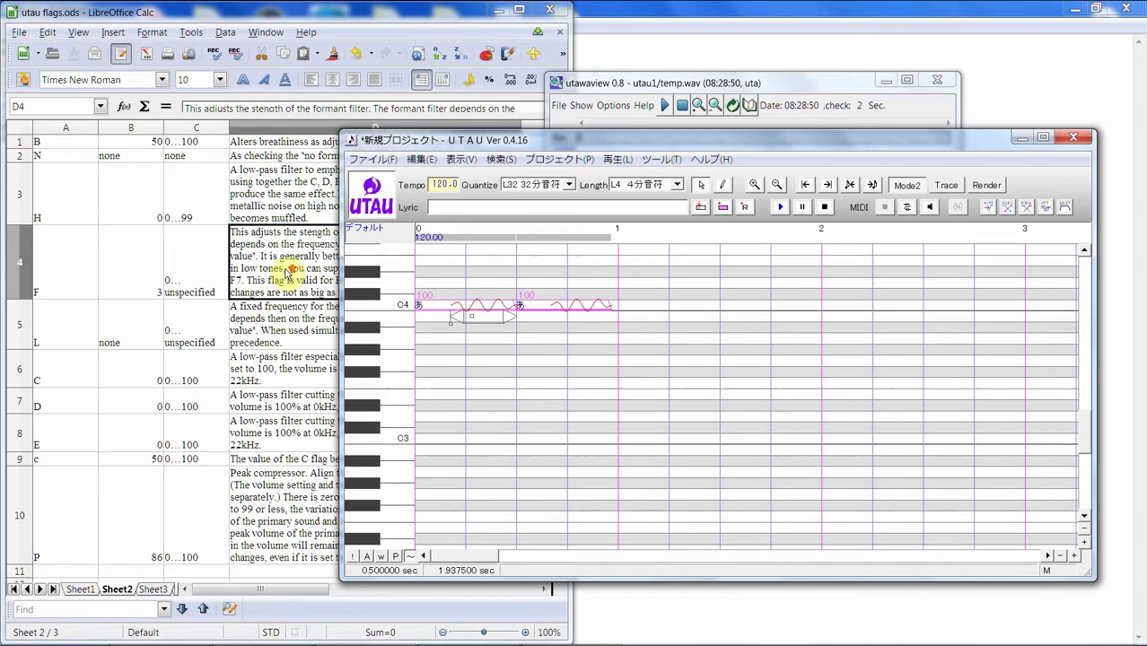
# Step: Switch to the LibreOffice Calc sheet and select the descriptions of the C and L flags for reading
pyautogui.scroll(-1, 287, 271)
pyautogui.click(310, 368)
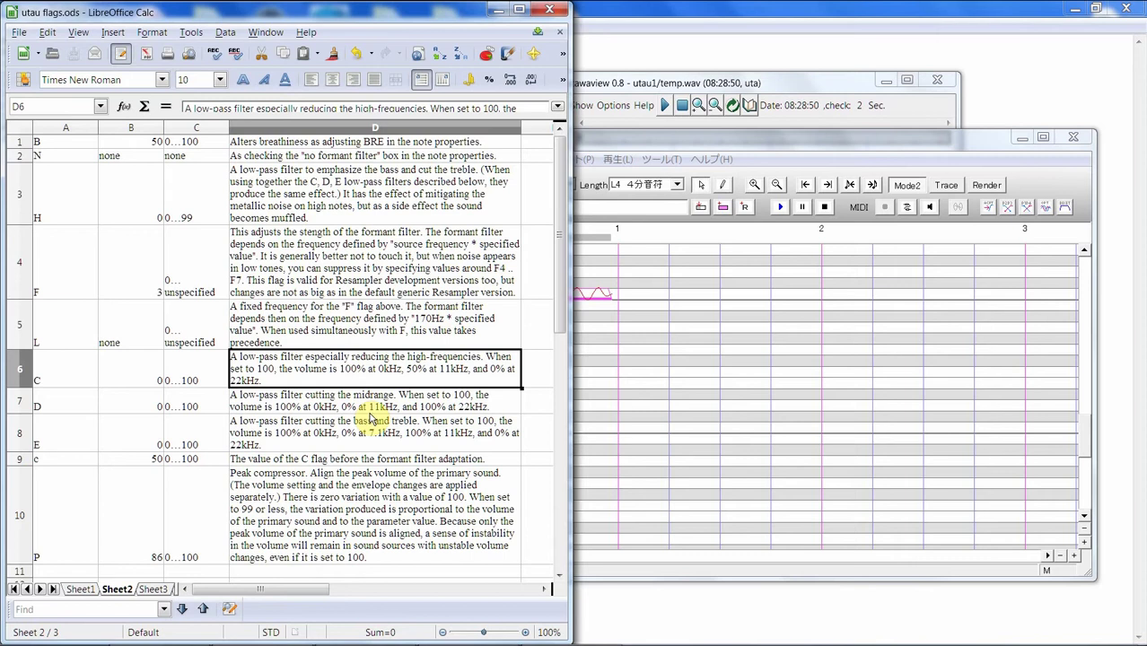
pyautogui.click(409, 318)
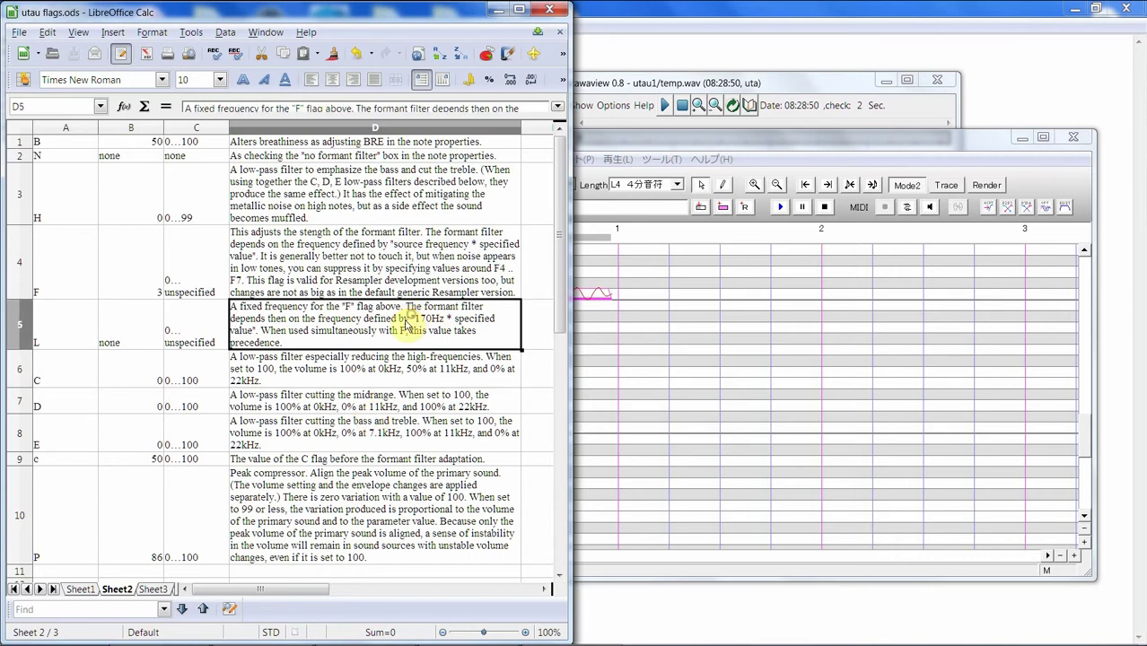
# Step: Switch to UTAU and check the properties of the second あ note
pyautogui.click(597, 350)
pyautogui.rightClick(573, 295)
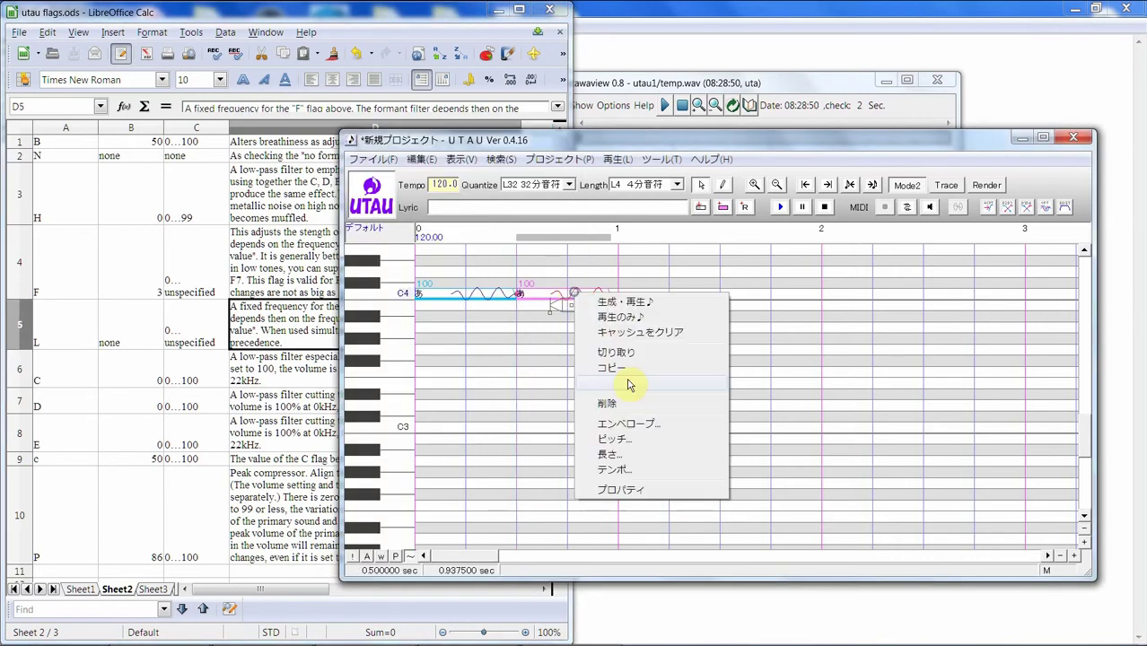
pyautogui.click(681, 498)
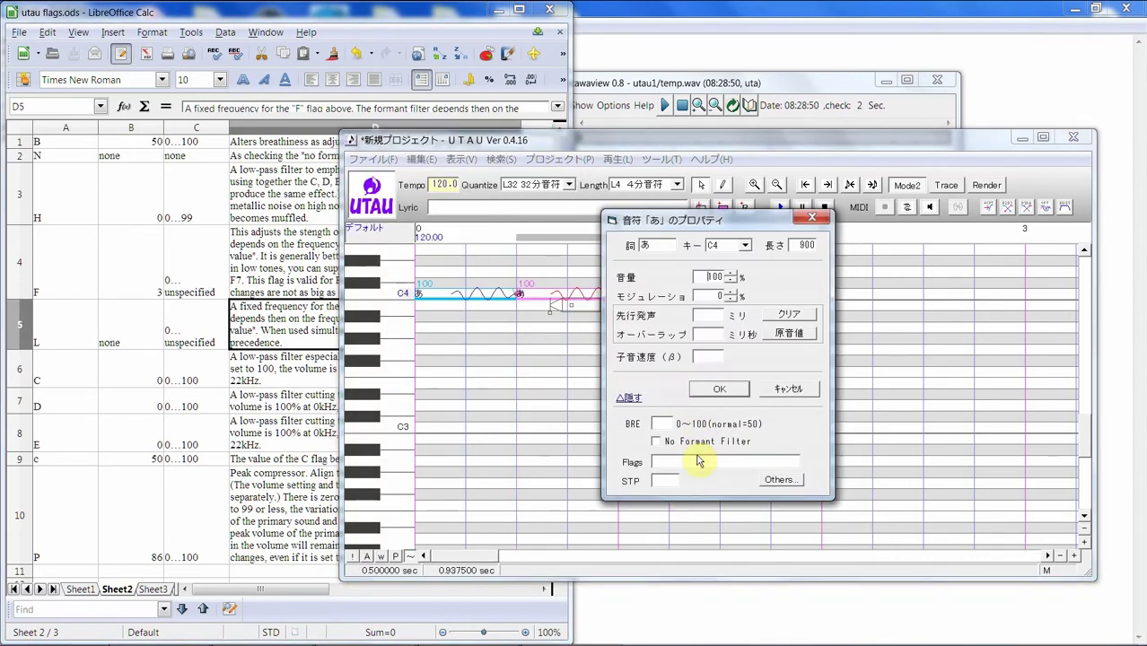
pyautogui.click(788, 388)
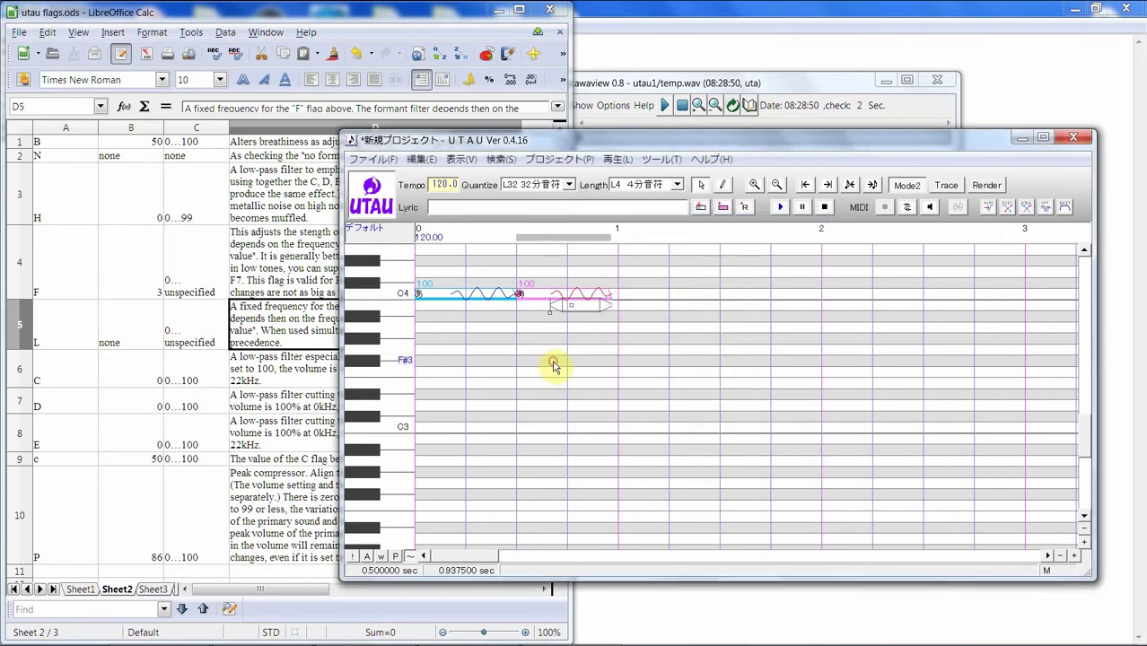
# Step: Paste three more あ notes at C4 to make a row of five
pyautogui.click(626, 245)
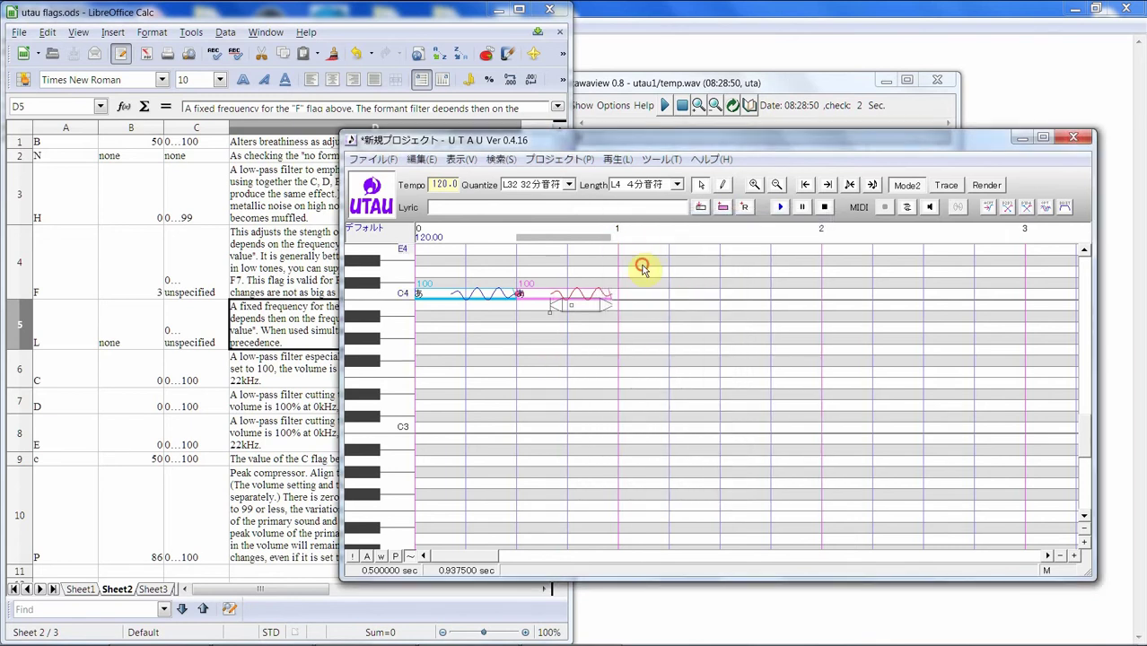
pyautogui.click(643, 271)
pyautogui.hotkey('ctrl', 'v')
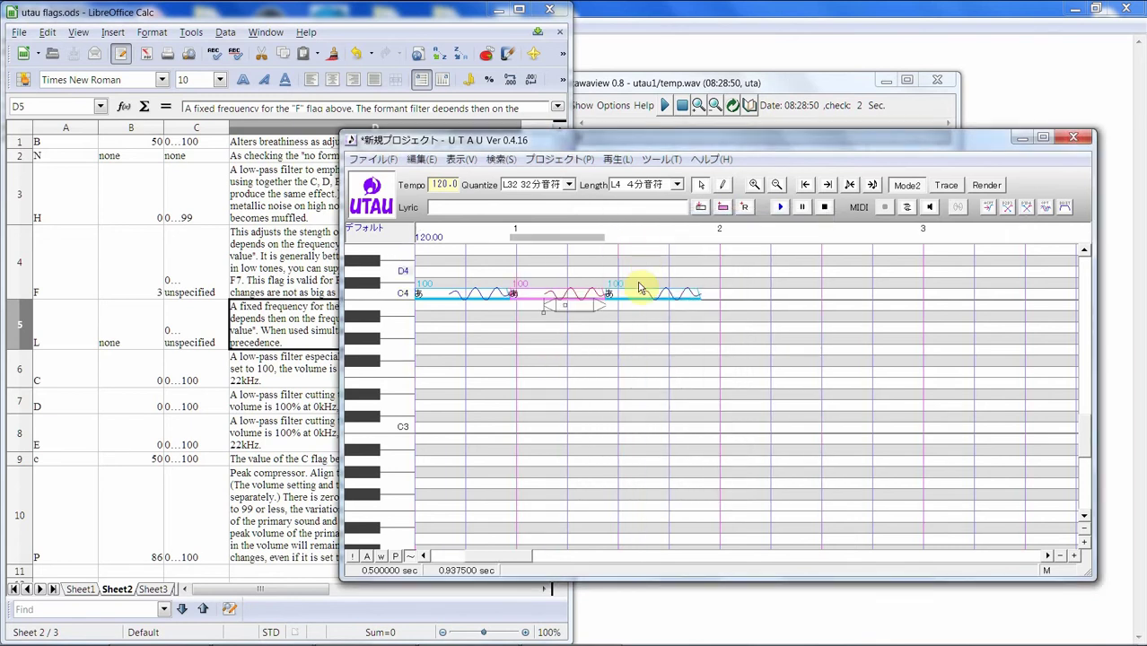
pyautogui.moveTo(488, 556); pyautogui.dragTo(448, 556)
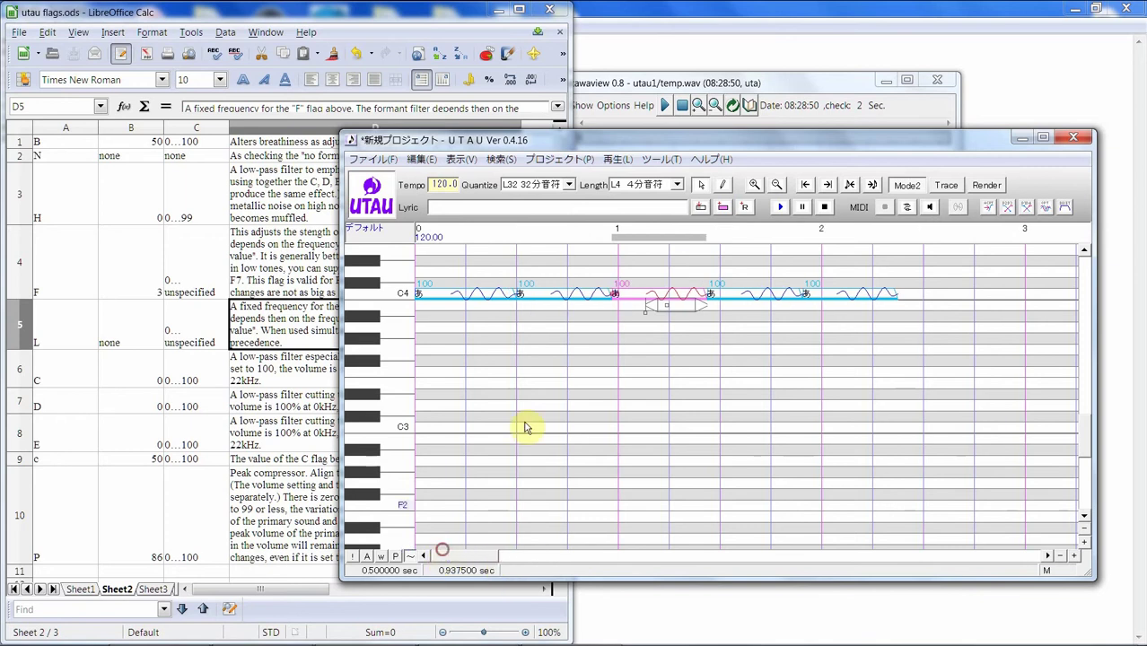
# Step: Enter a flag in the properties of the second あ note
pyautogui.rightClick(556, 301)
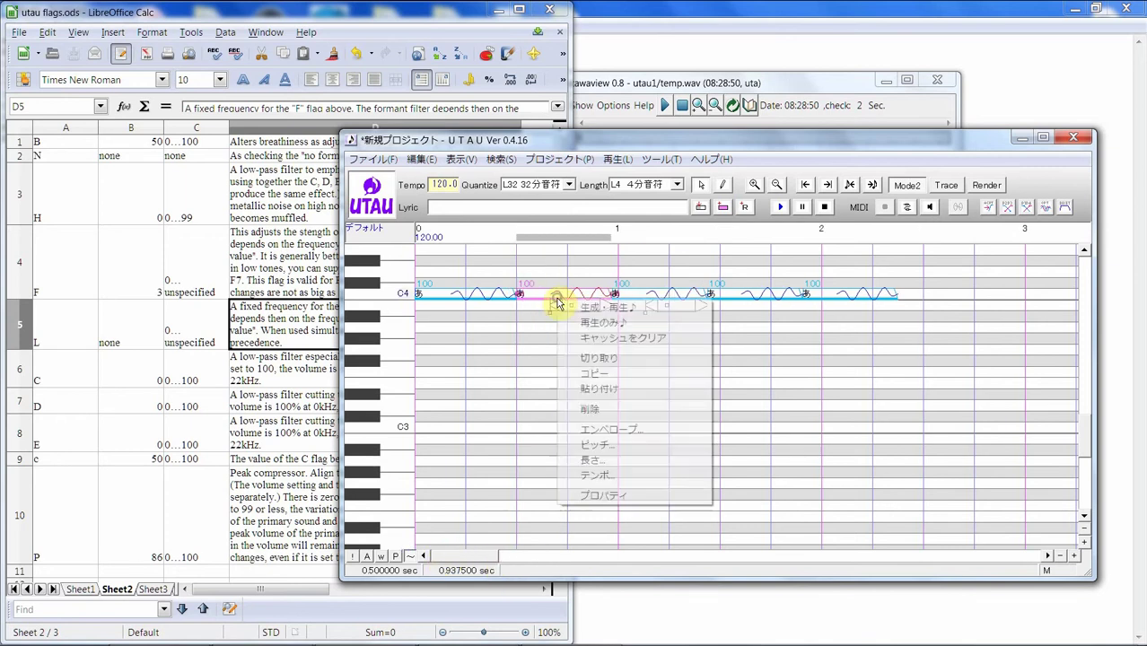
pyautogui.click(655, 495)
pyautogui.click(719, 460)
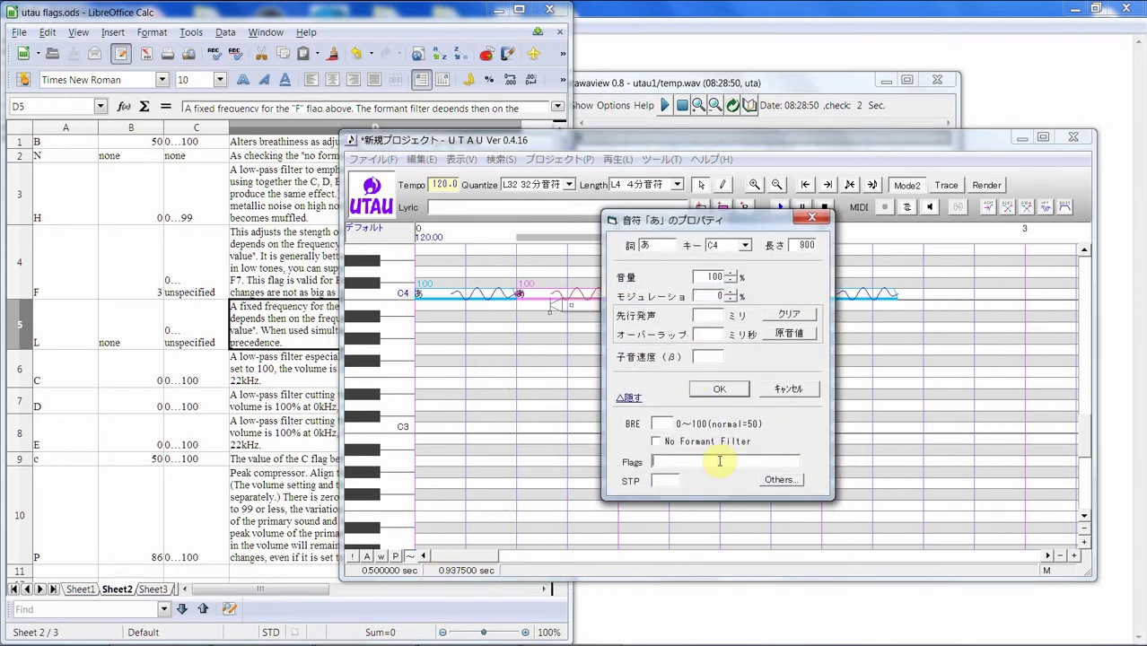
pyautogui.write('K')
pyautogui.click(723, 390)
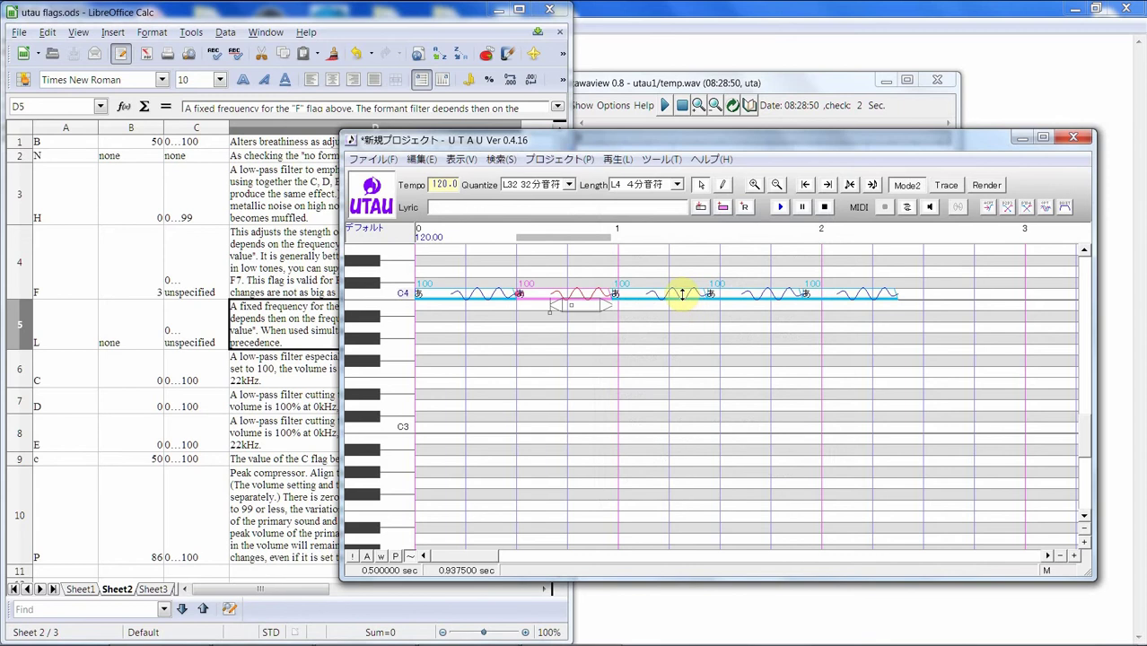
# Step: Set the third あ note's flag to L60
pyautogui.rightClick(682, 295)
pyautogui.click(755, 489)
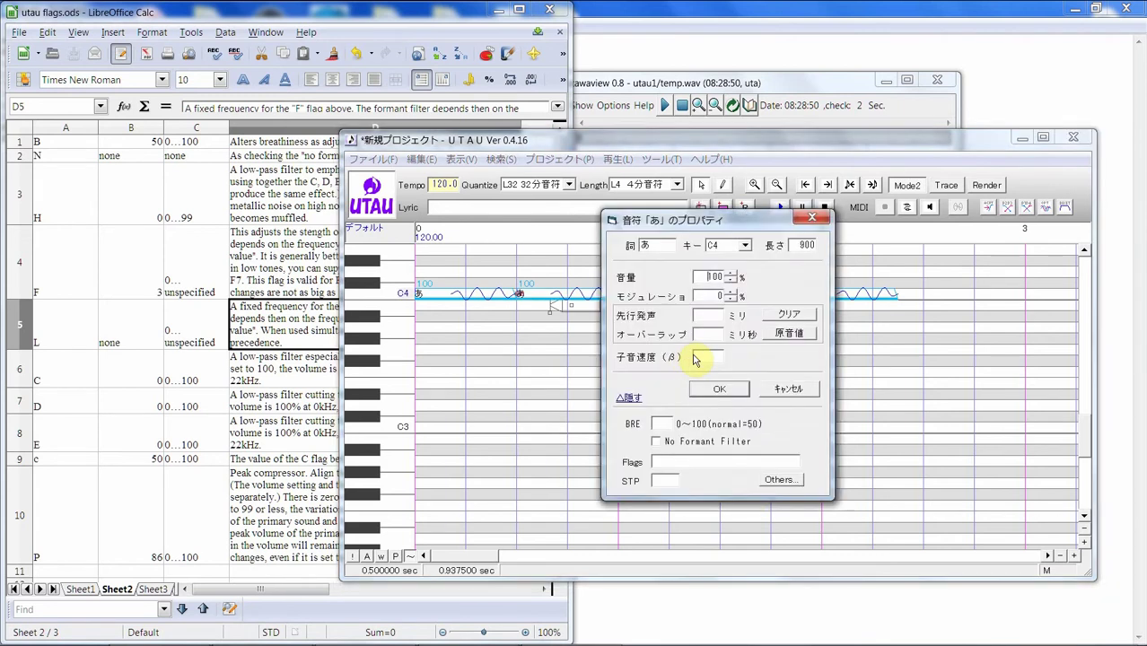
pyautogui.click(692, 463)
pyautogui.write('L60')
pyautogui.click(719, 387)
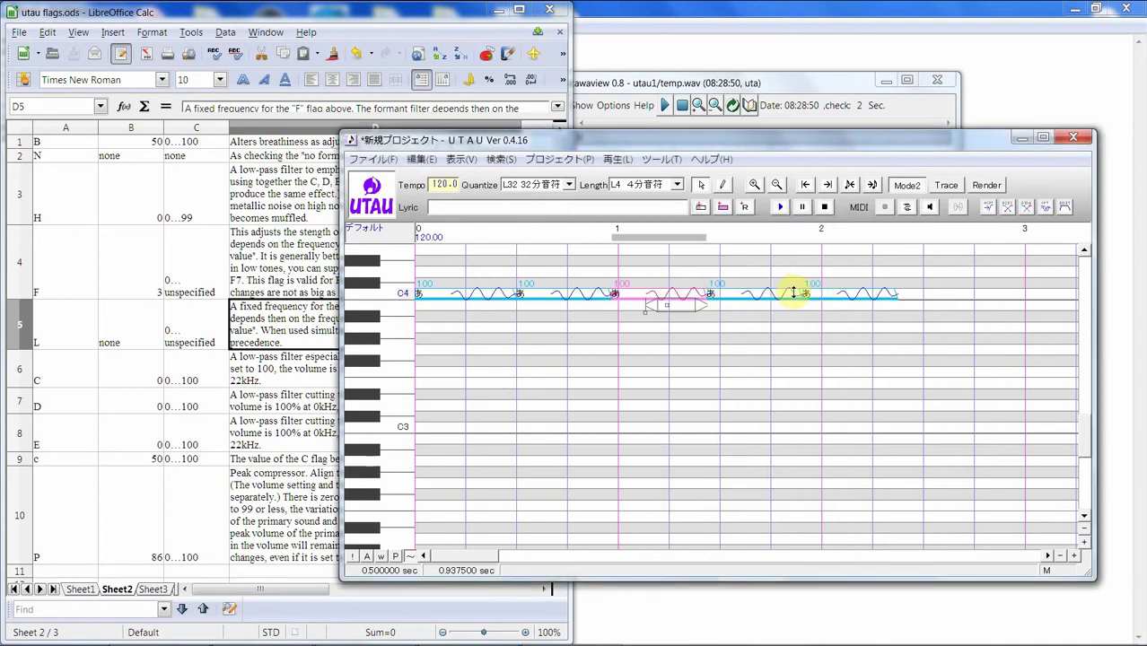
# Step: Enter an L flag for the fourth あ note and set the fifth note's flag to L200
pyautogui.rightClick(758, 296)
pyautogui.click(842, 491)
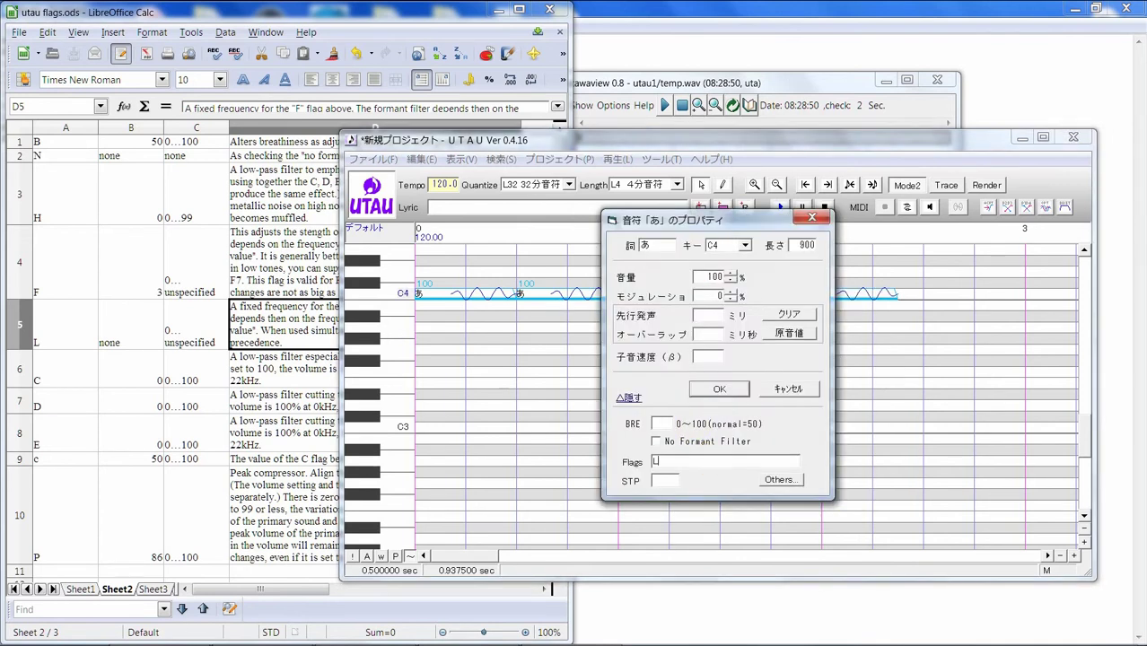
pyautogui.press('Return')
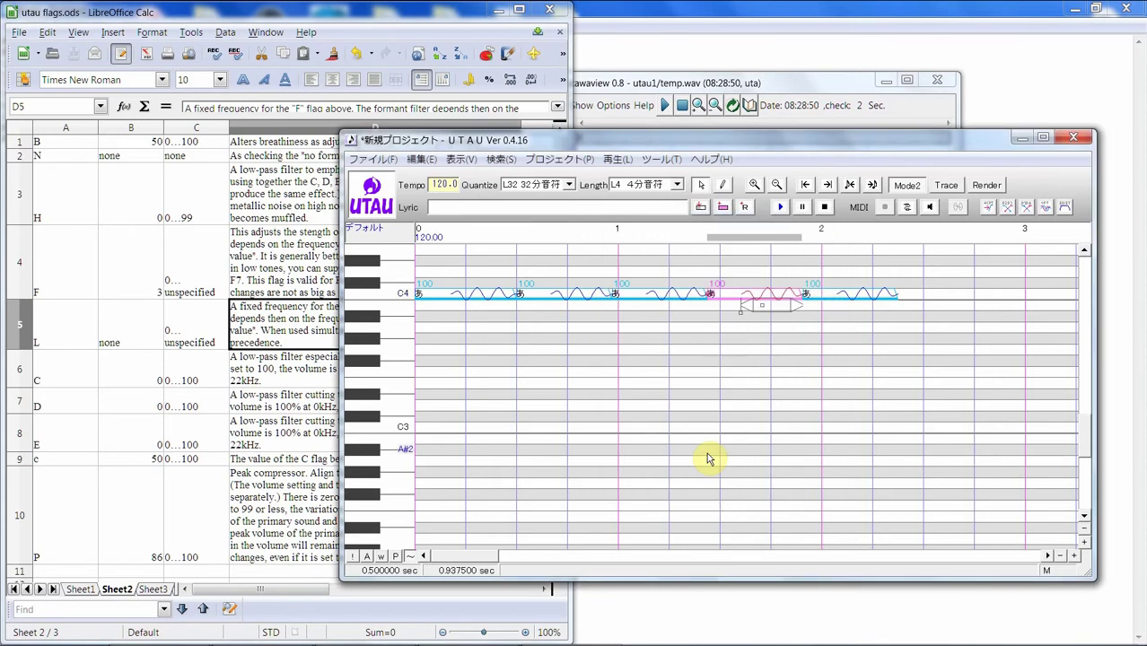
pyautogui.rightClick(827, 294)
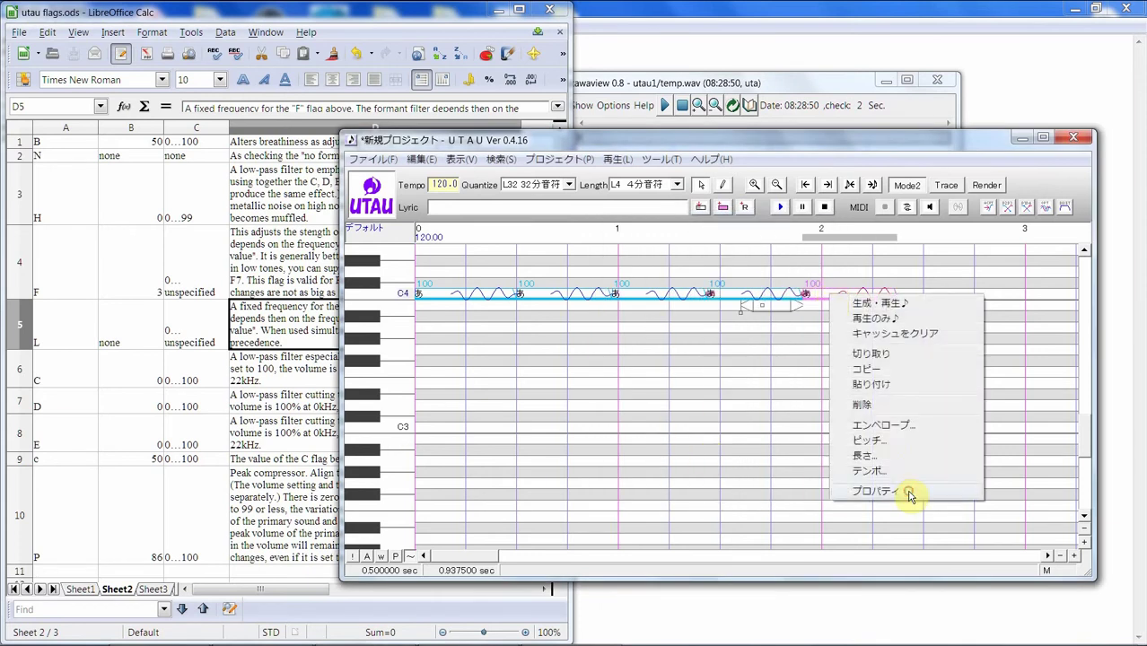
pyautogui.click(906, 490)
pyautogui.click(703, 458)
pyautogui.write('L200')
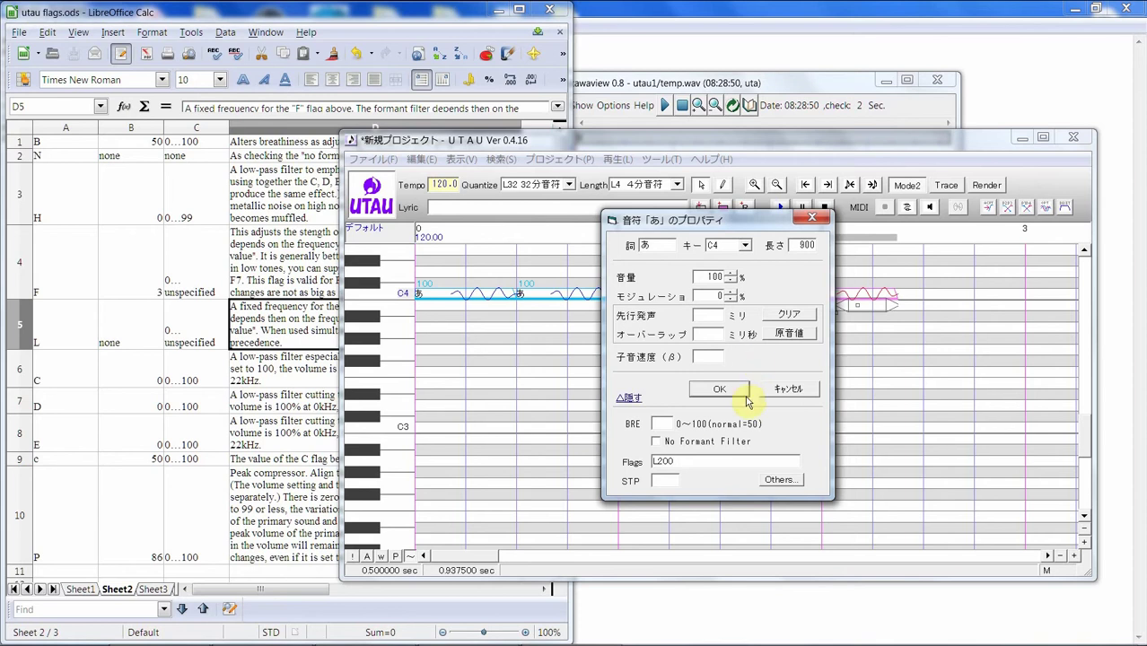
pyautogui.click(746, 395)
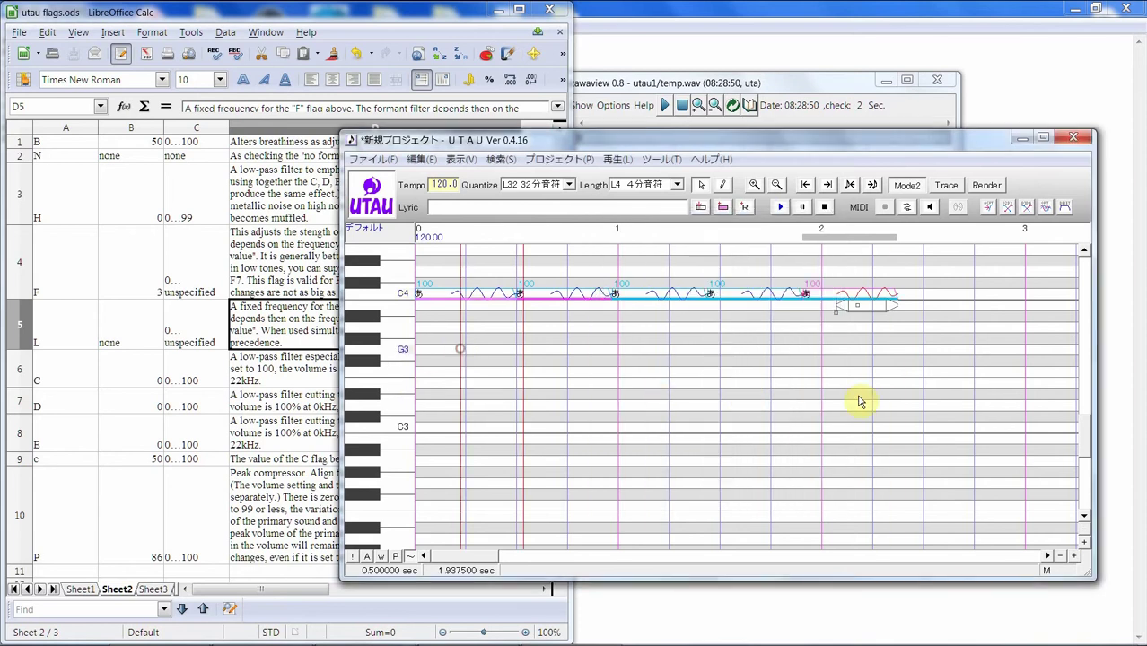
# Step: Select all five あ notes, play them, and view the newly rendered spectrogram in utawaview
pyautogui.hotkey('ctrl', 'a')
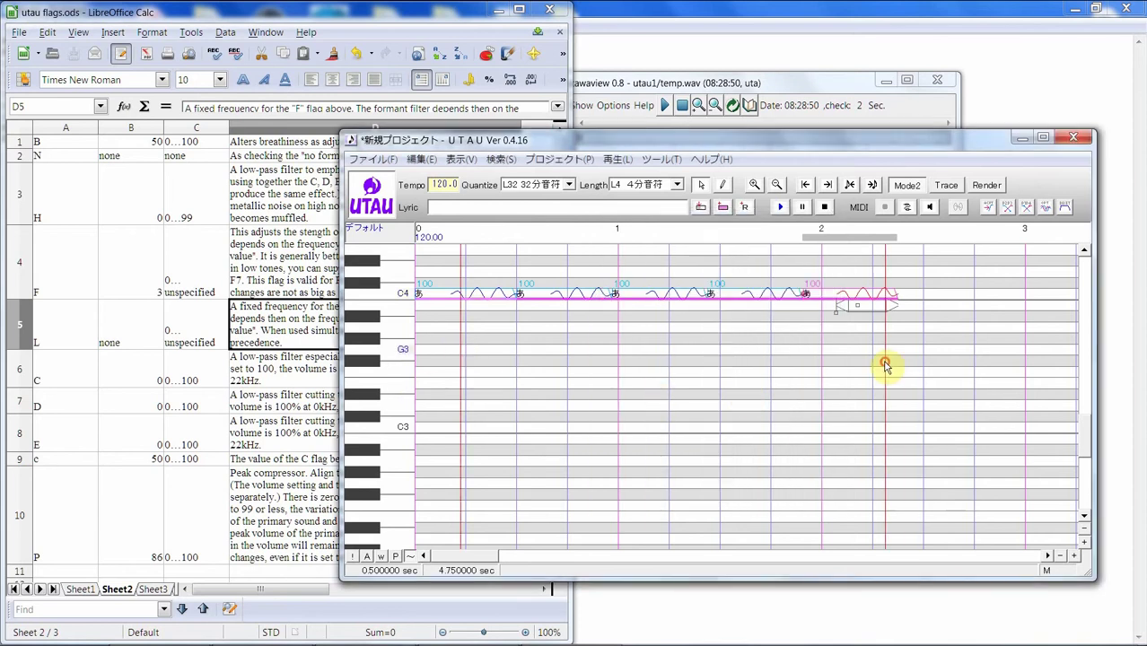
pyautogui.click(780, 208)
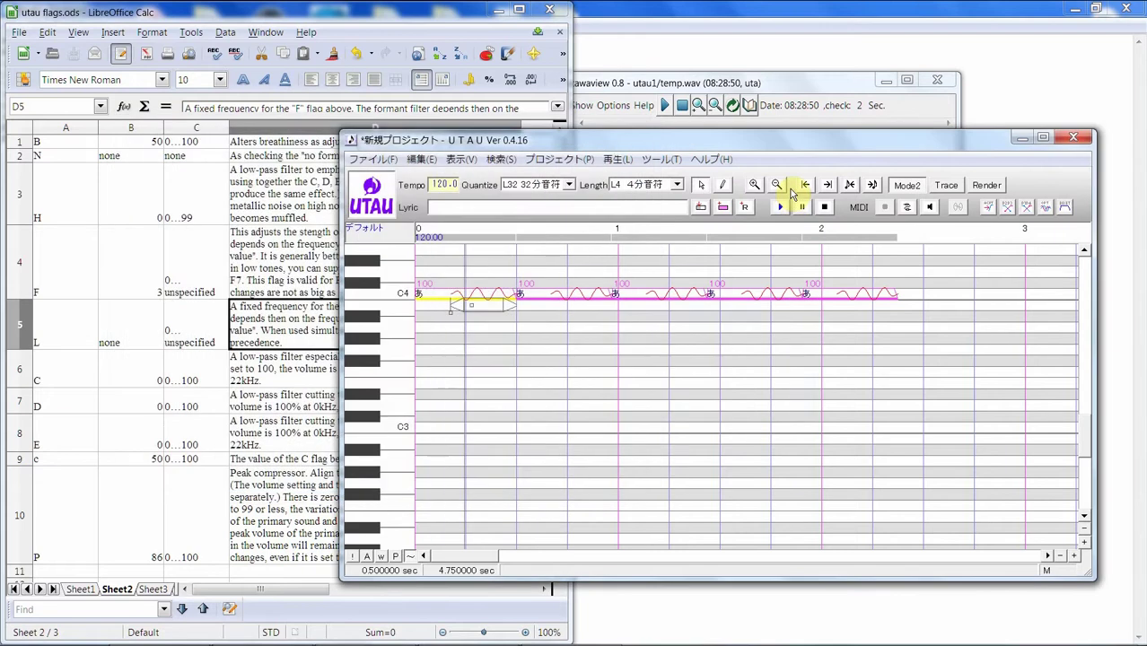
pyautogui.click(757, 89)
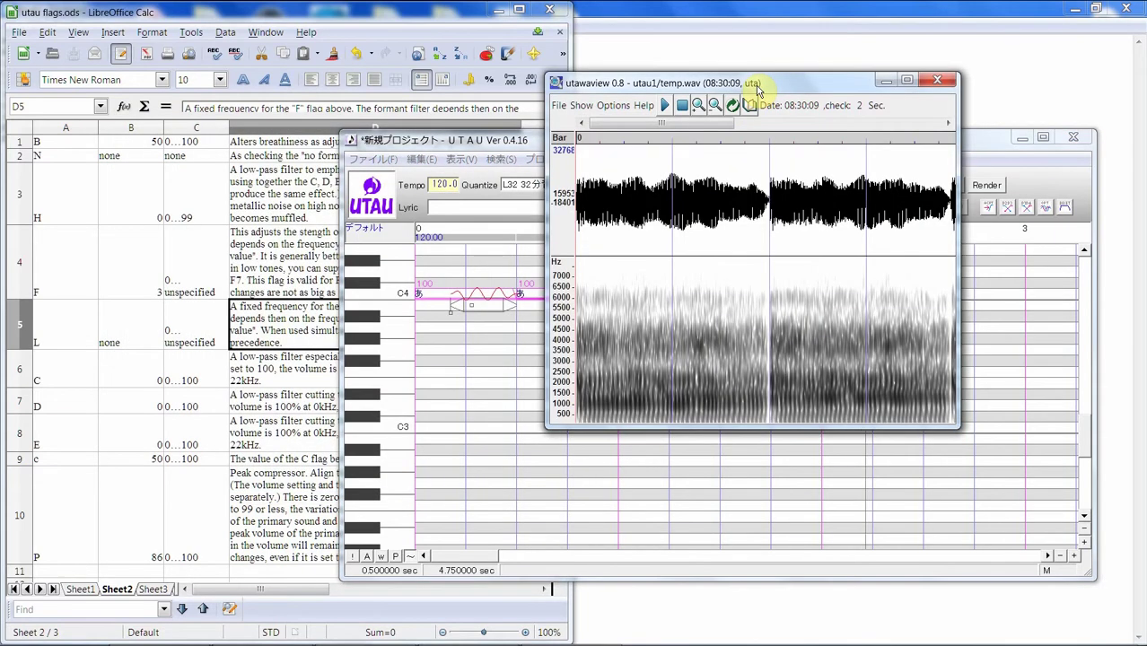
pyautogui.moveTo(697, 123)
pyautogui.mouseDown()
pyautogui.moveTo(897, 122)
pyautogui.moveTo(624, 115)
pyautogui.mouseUp()
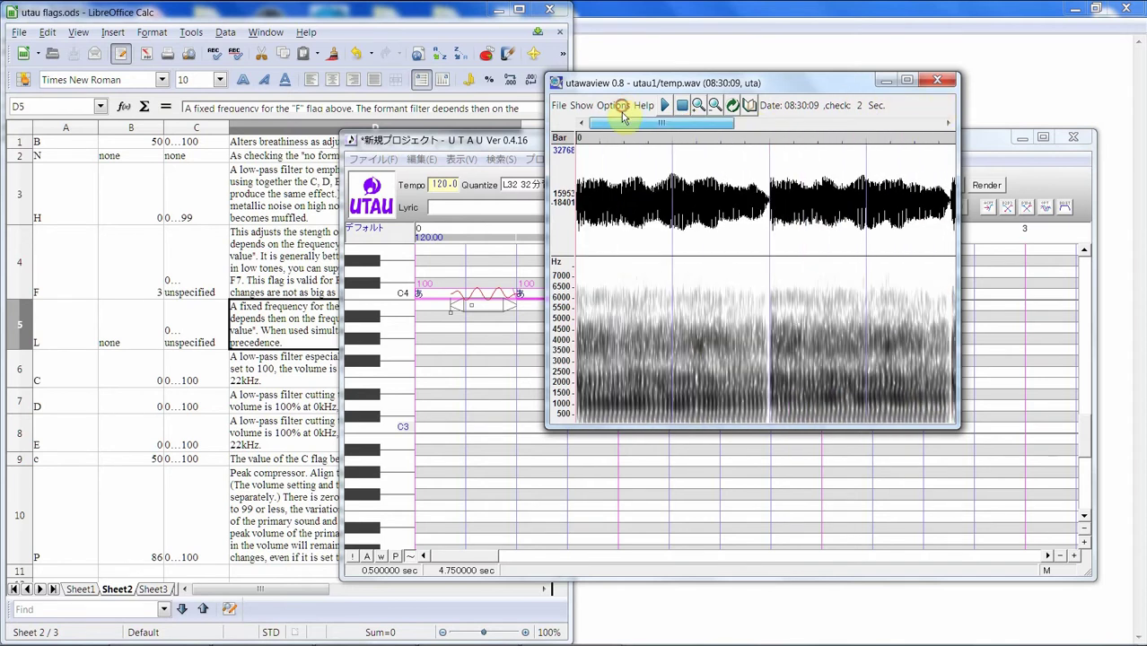
# Step: Delete the last three あ notes in UTAU and check the shared properties of the remaining two
pyautogui.click(525, 320)
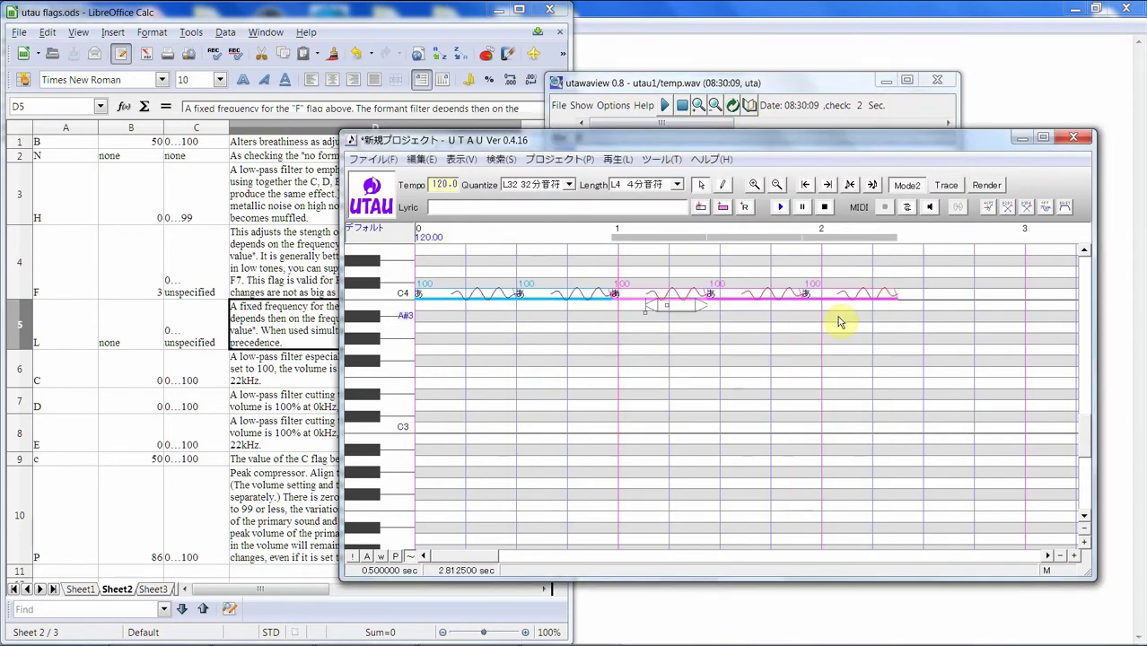
pyautogui.press('Delete')
pyautogui.moveTo(574, 346); pyautogui.dragTo(481, 287)
pyautogui.rightClick(483, 291)
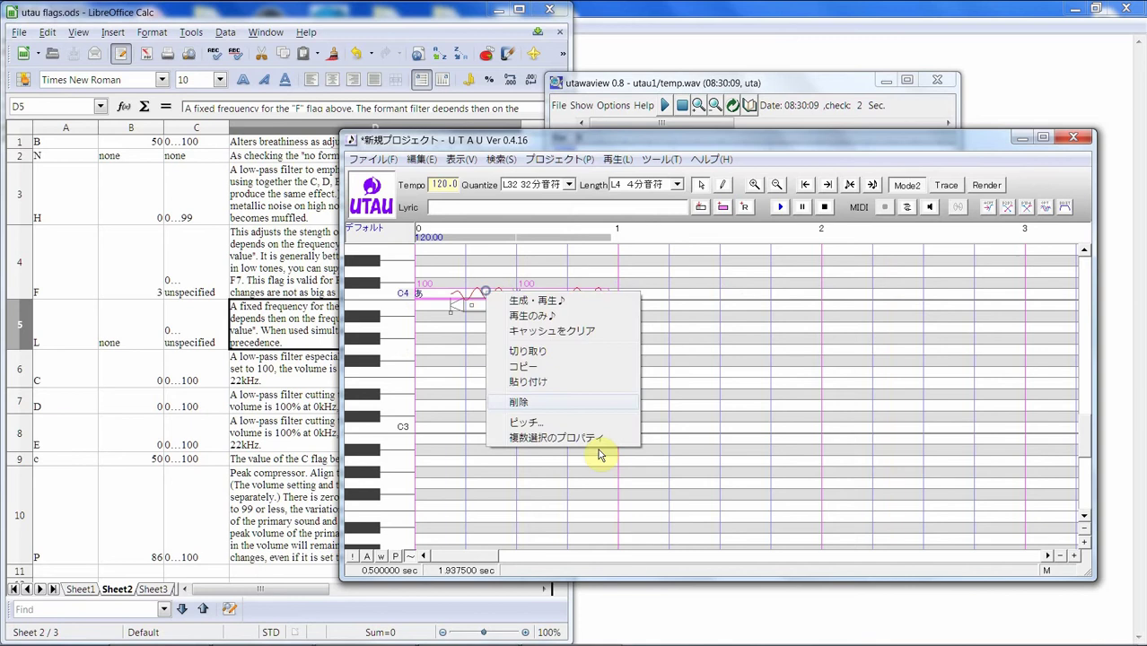
pyautogui.click(579, 438)
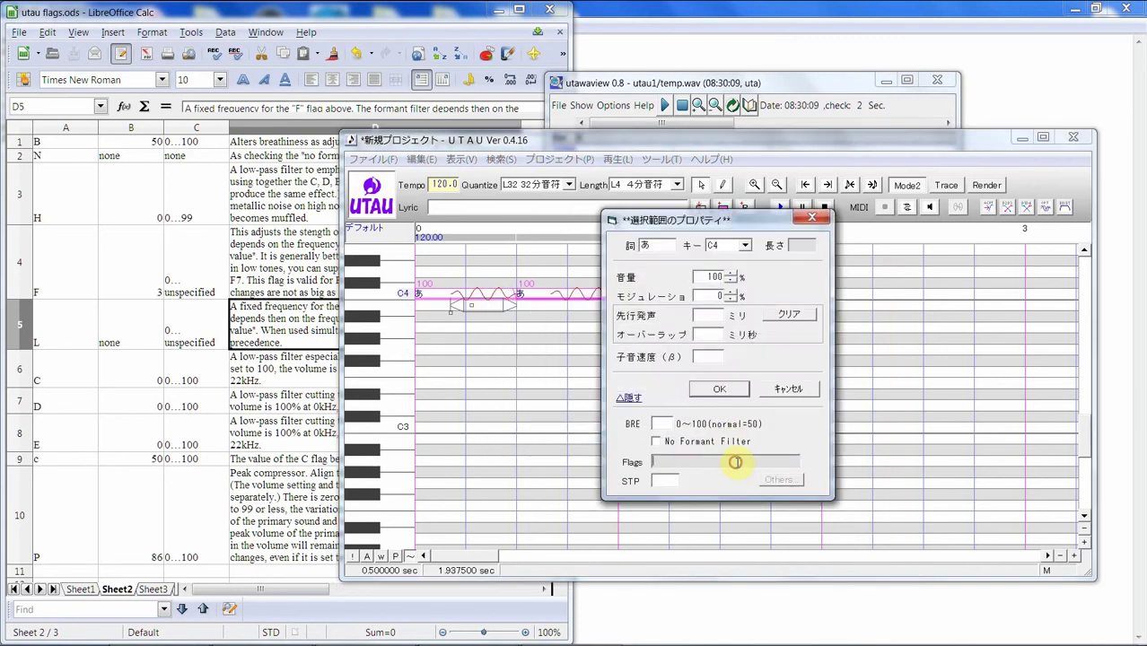
pyautogui.click(736, 389)
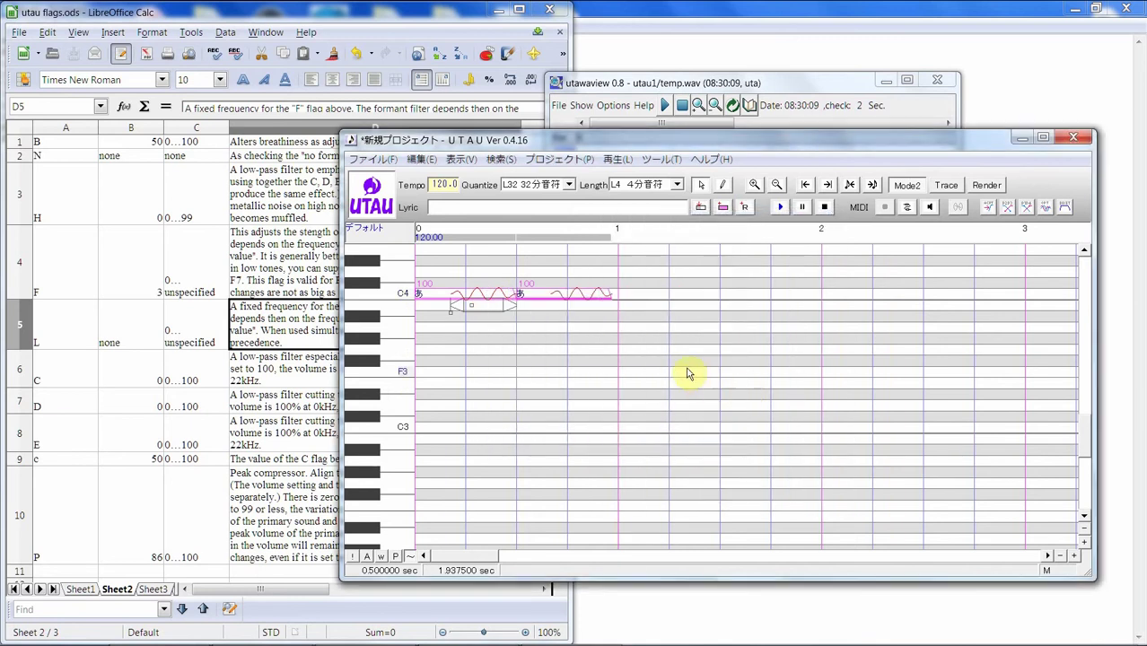
# Step: Switch to the LibreOffice Calc sheet and select the descriptions of the B, N and H flags for reading
pyautogui.click(305, 332)
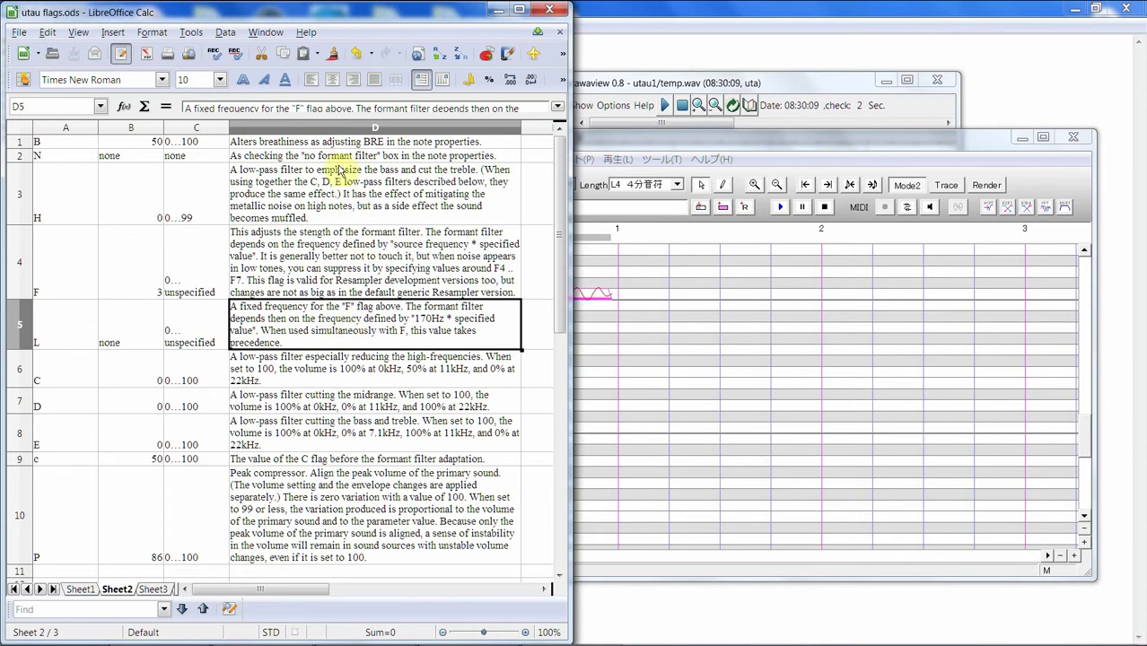
pyautogui.moveTo(334, 145); pyautogui.dragTo(338, 160)
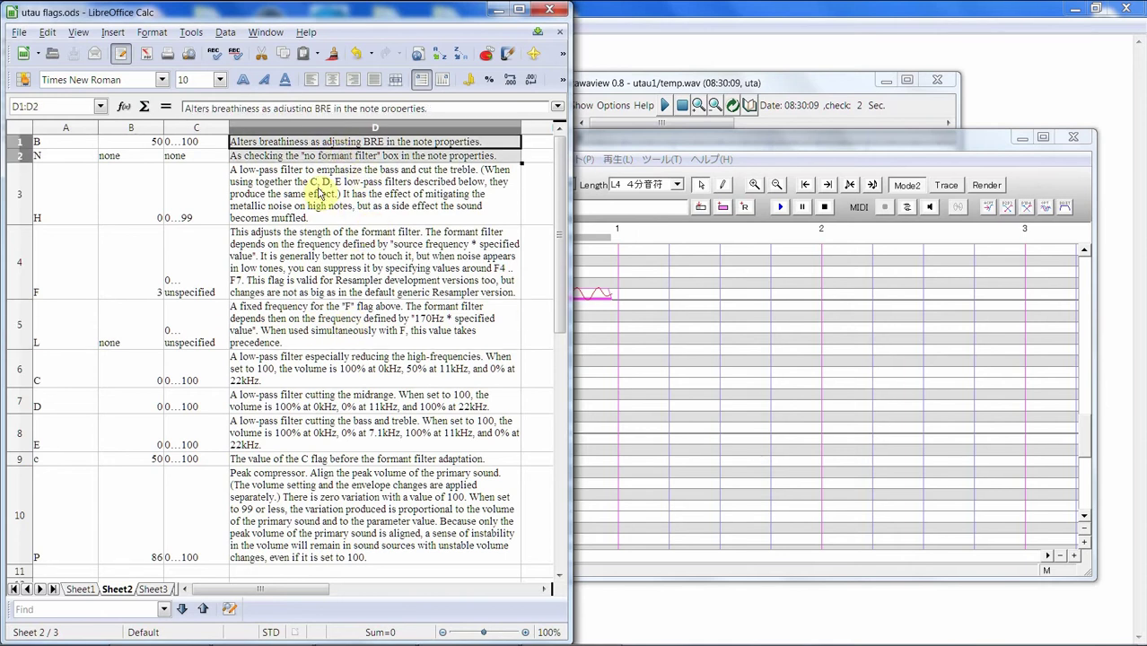
pyautogui.click(322, 184)
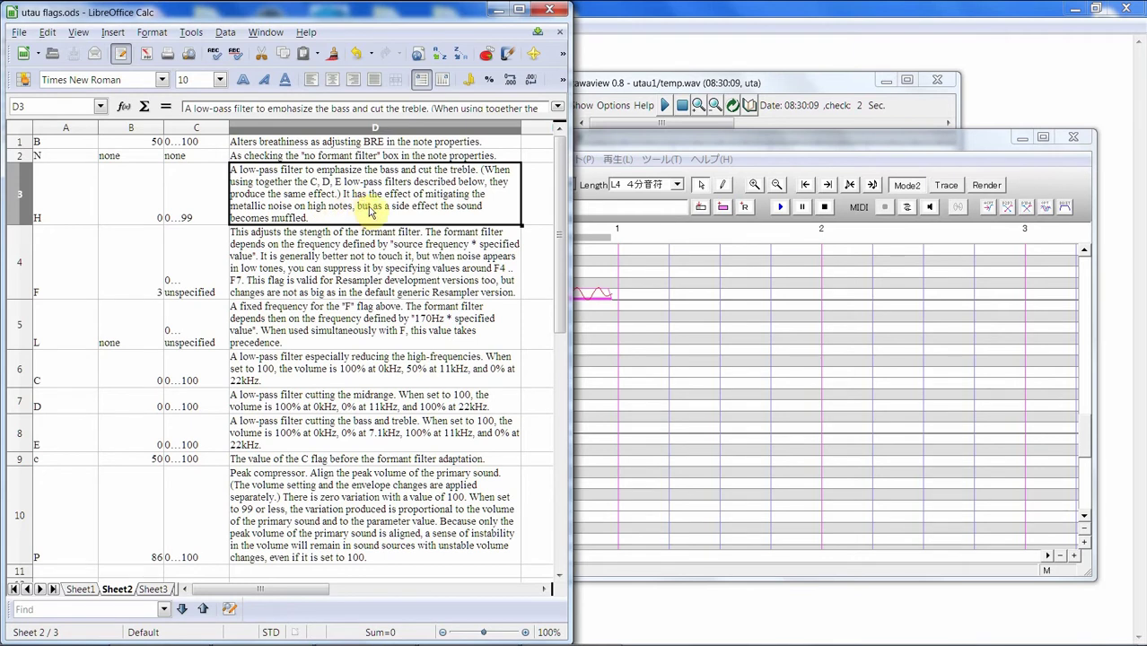
# Step: Set the second あ note's flag to H100 in UTAU
pyautogui.click(674, 352)
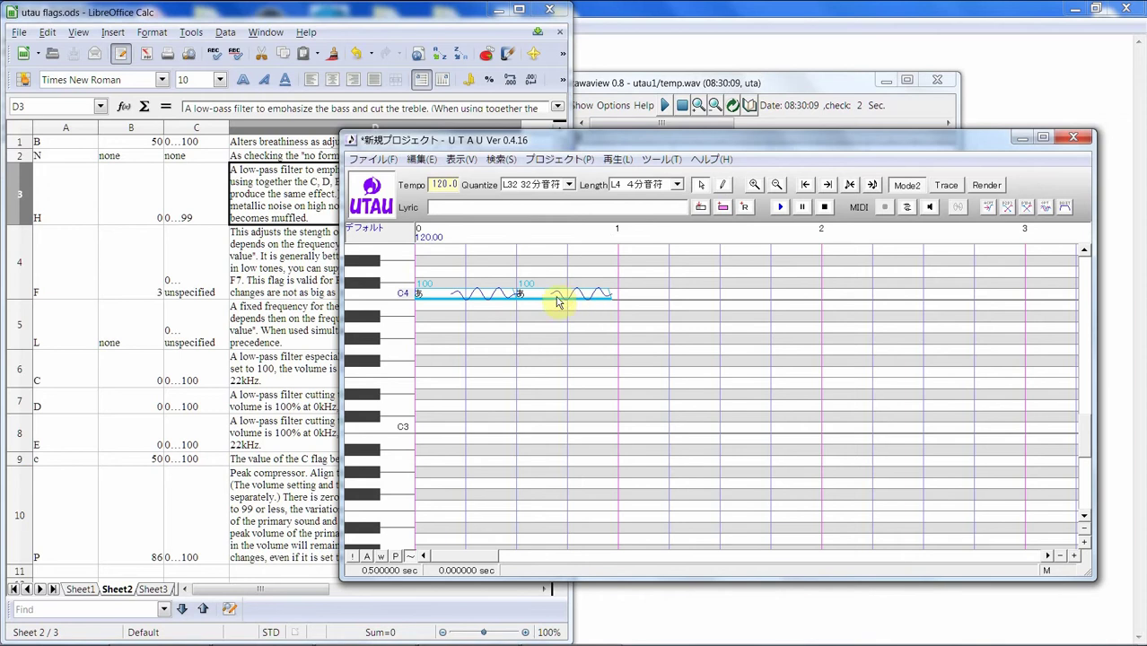
pyautogui.rightClick(557, 295)
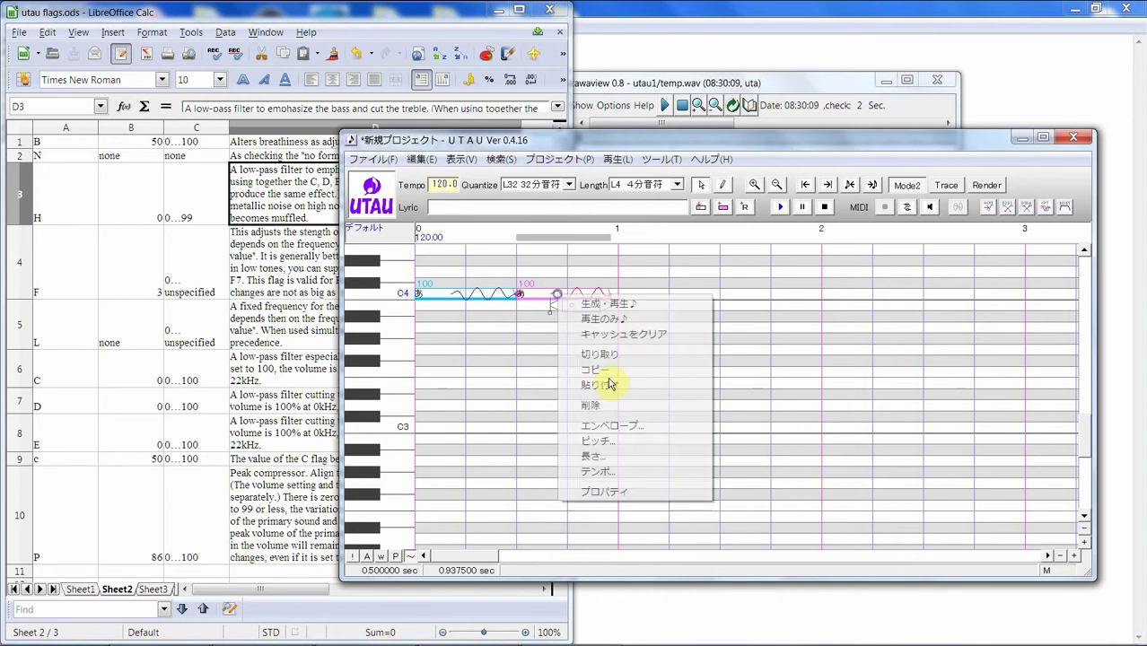
pyautogui.click(657, 499)
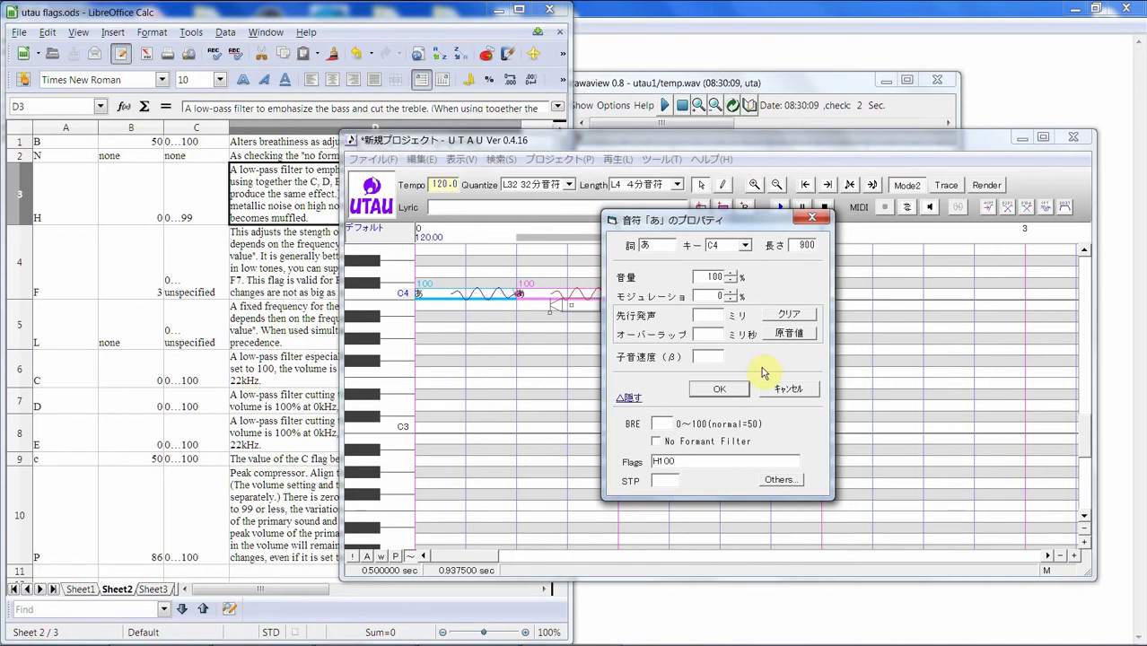
pyautogui.click(734, 392)
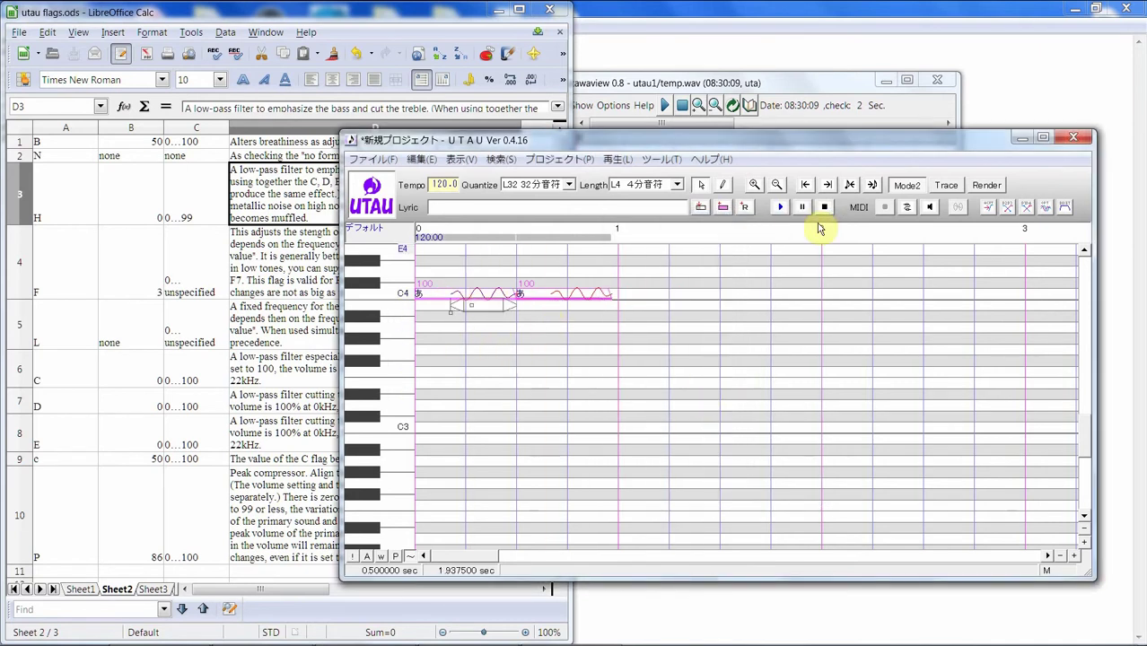
# Step: Play both あ notes with the H flag applied to the second and view their spectrogram in utawaview
pyautogui.click(780, 207)
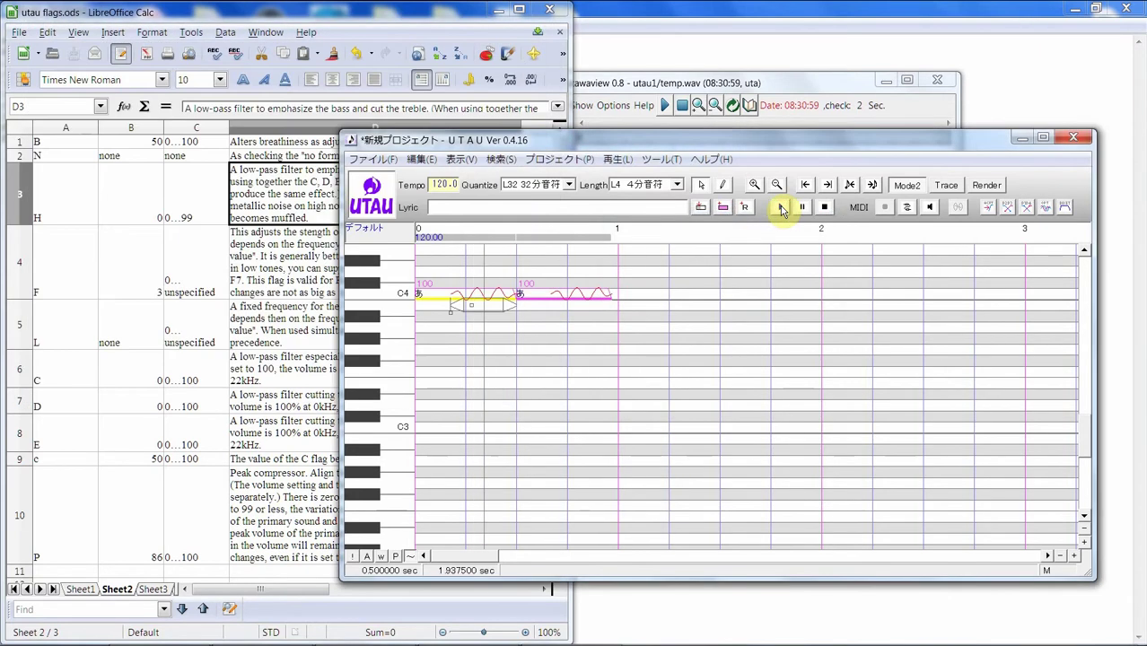
pyautogui.click(787, 90)
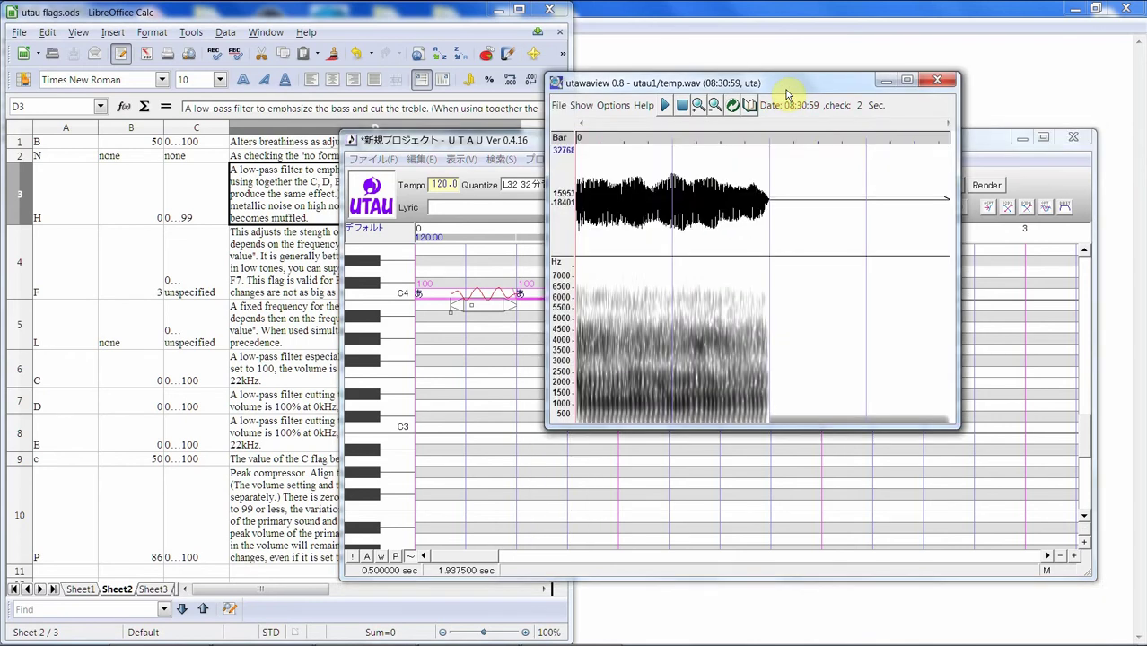
# Step: Replace the flag of the second あ note in UTAU with a lower H value
pyautogui.click(529, 309)
pyautogui.moveTo(529, 308); pyautogui.dragTo(545, 303)
pyautogui.rightClick(545, 301)
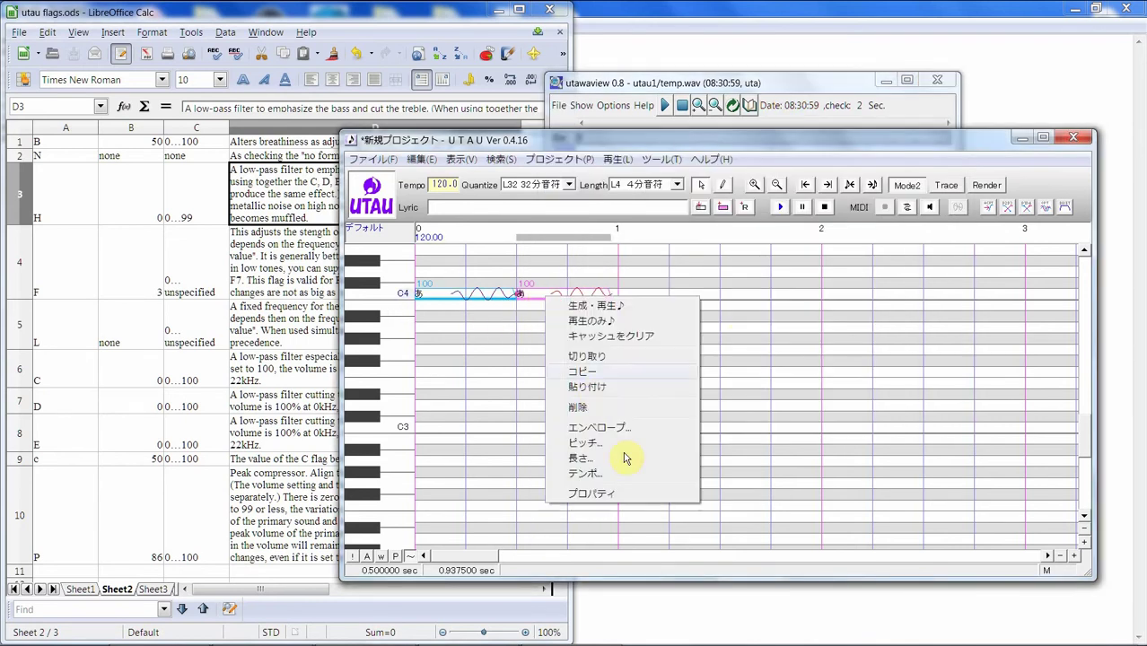
pyautogui.click(623, 494)
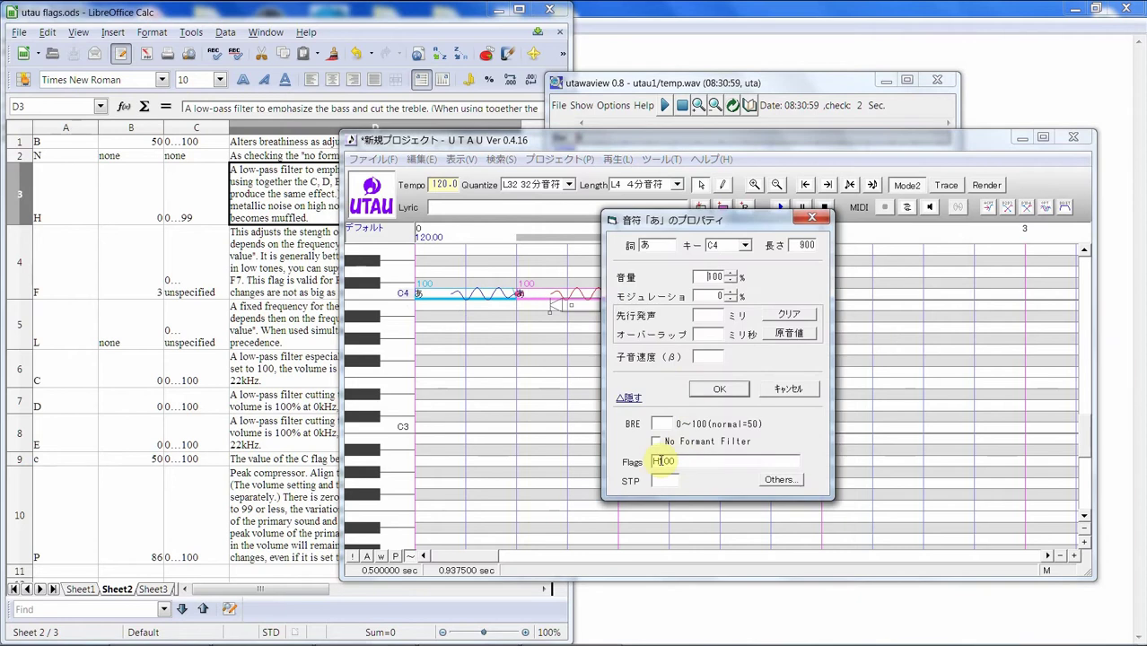
pyautogui.moveTo(653, 462); pyautogui.dragTo(691, 459)
pyautogui.press('Return')
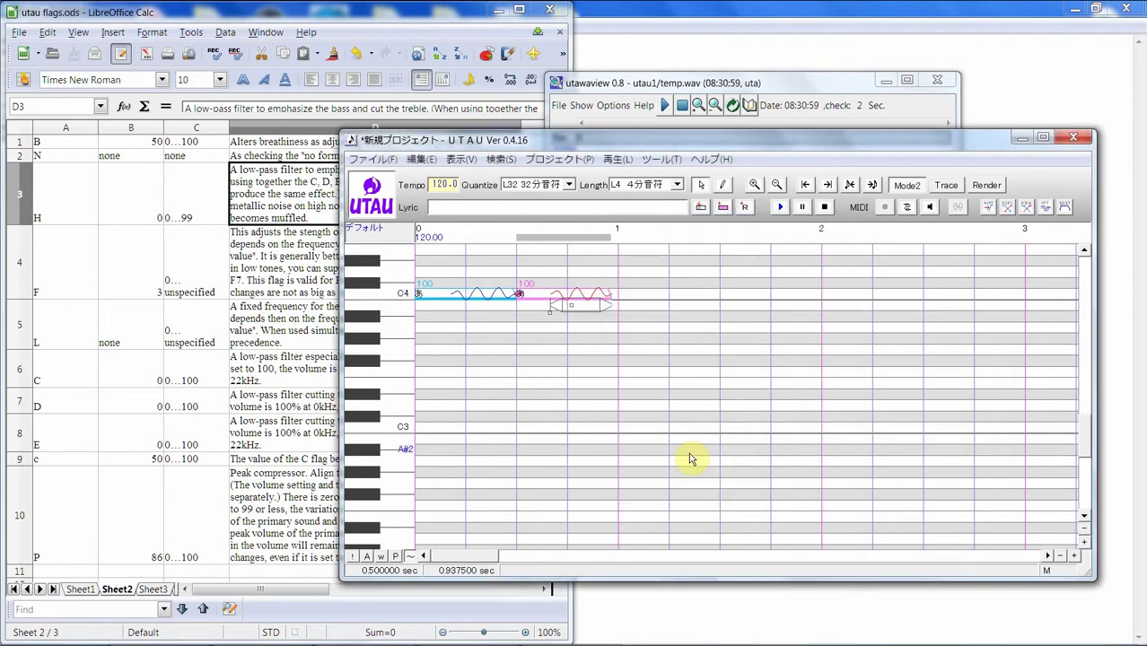
# Step: Play both あ notes with the lowered H flag on the second and view their spectrogram in utawaview
pyautogui.moveTo(461, 326); pyautogui.dragTo(574, 310)
pyautogui.click(784, 208)
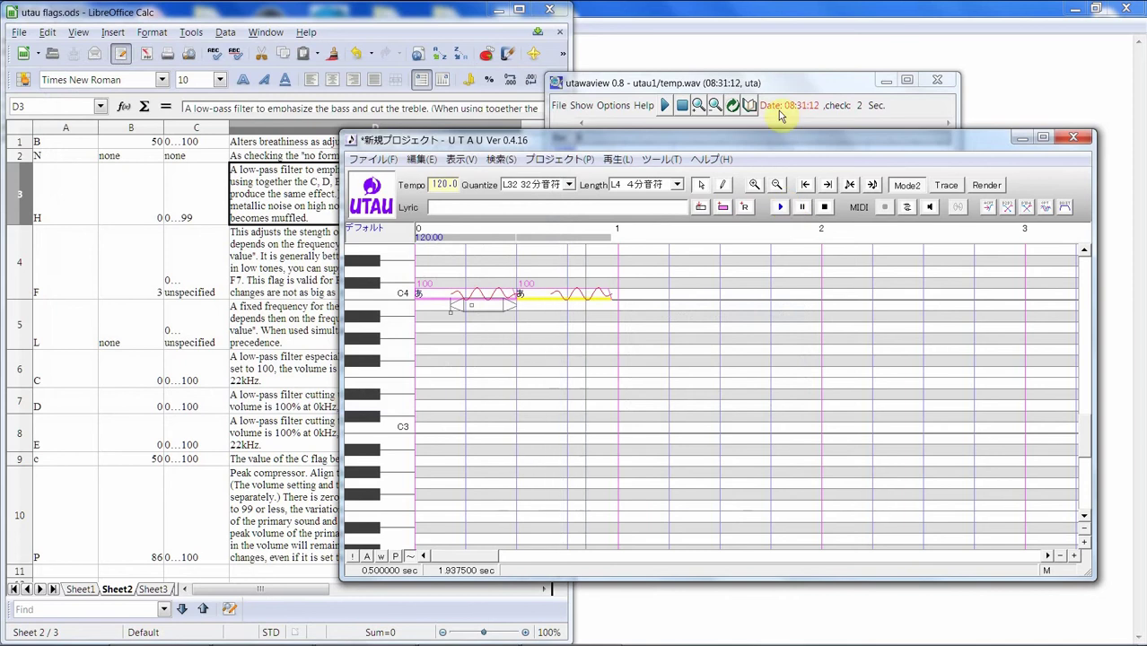
pyautogui.click(793, 85)
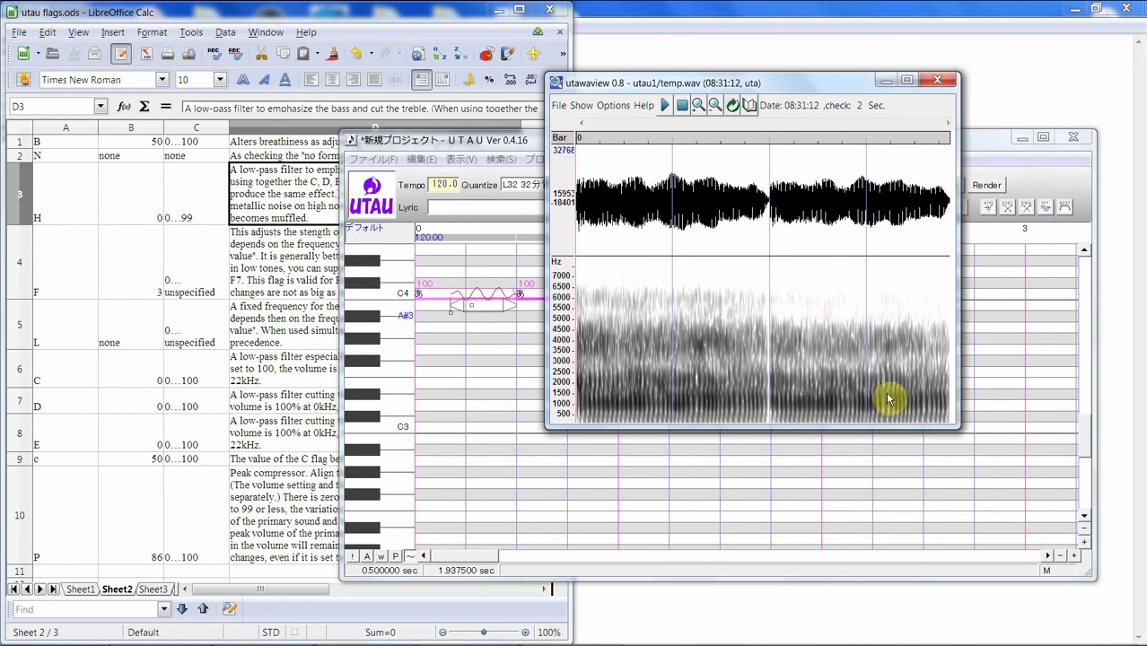
# Step: Set the second あ note's flag to H75 in UTAU and compare both notes' playback and spectrogram
pyautogui.click(469, 333)
pyautogui.rightClick(584, 295)
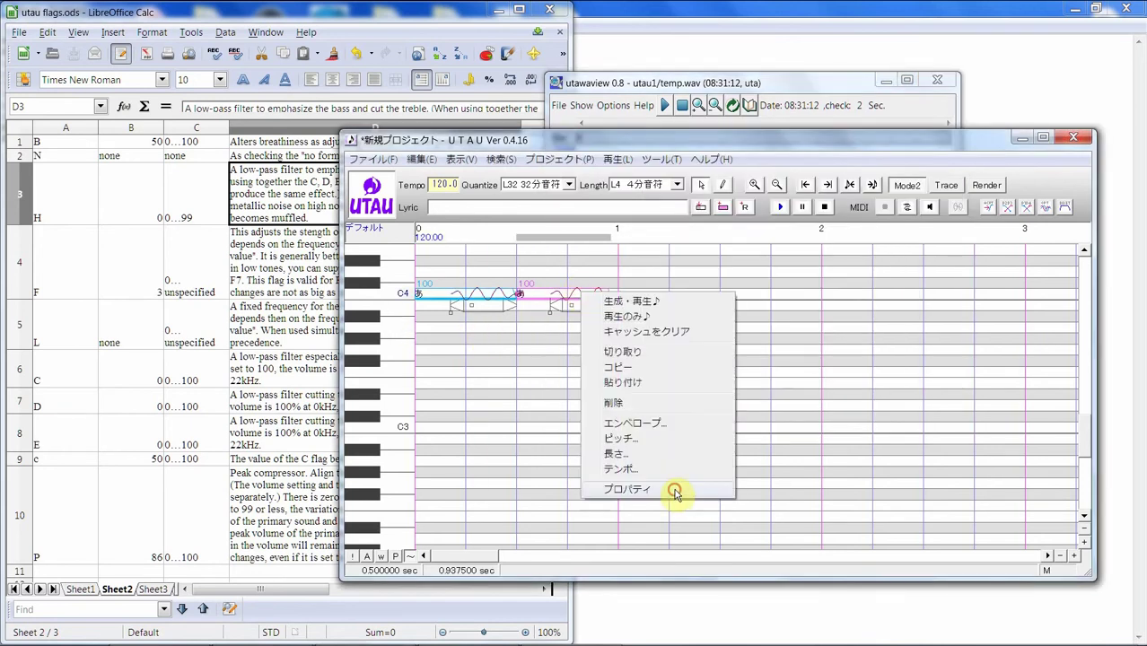
pyautogui.click(675, 492)
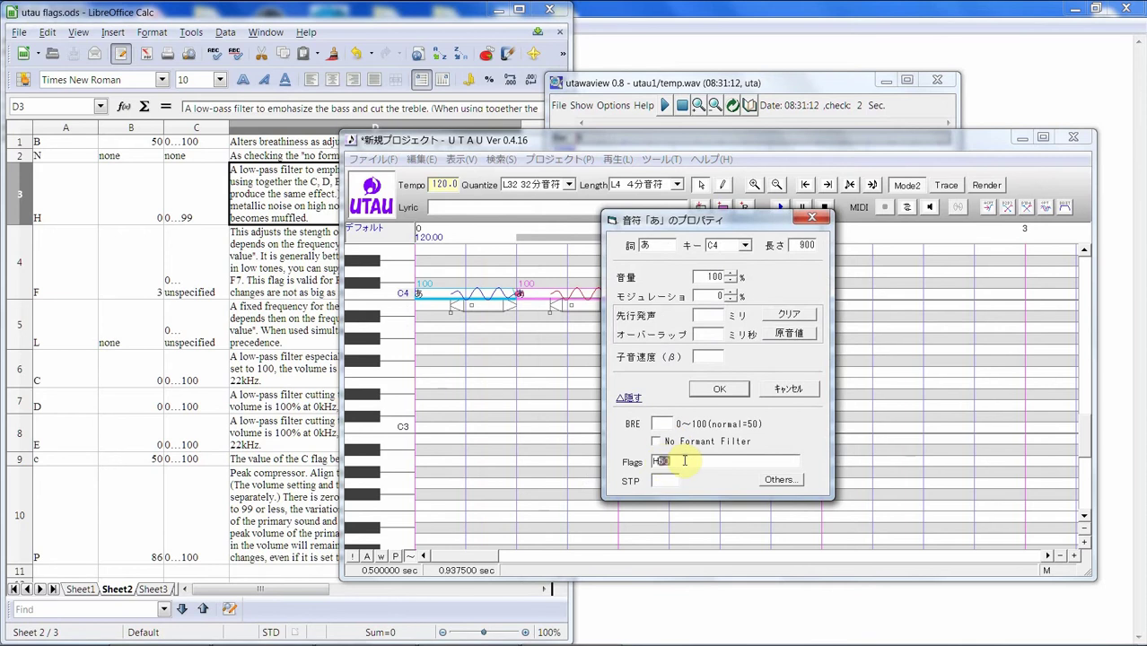
pyautogui.click(723, 389)
pyautogui.click(778, 207)
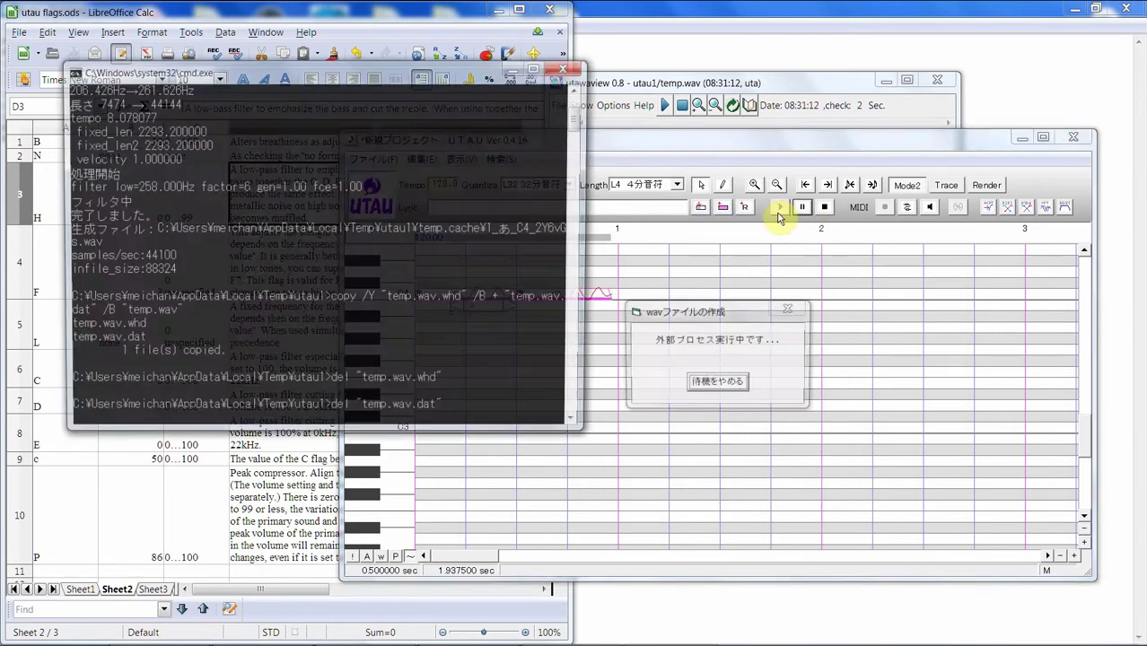
pyautogui.click(742, 102)
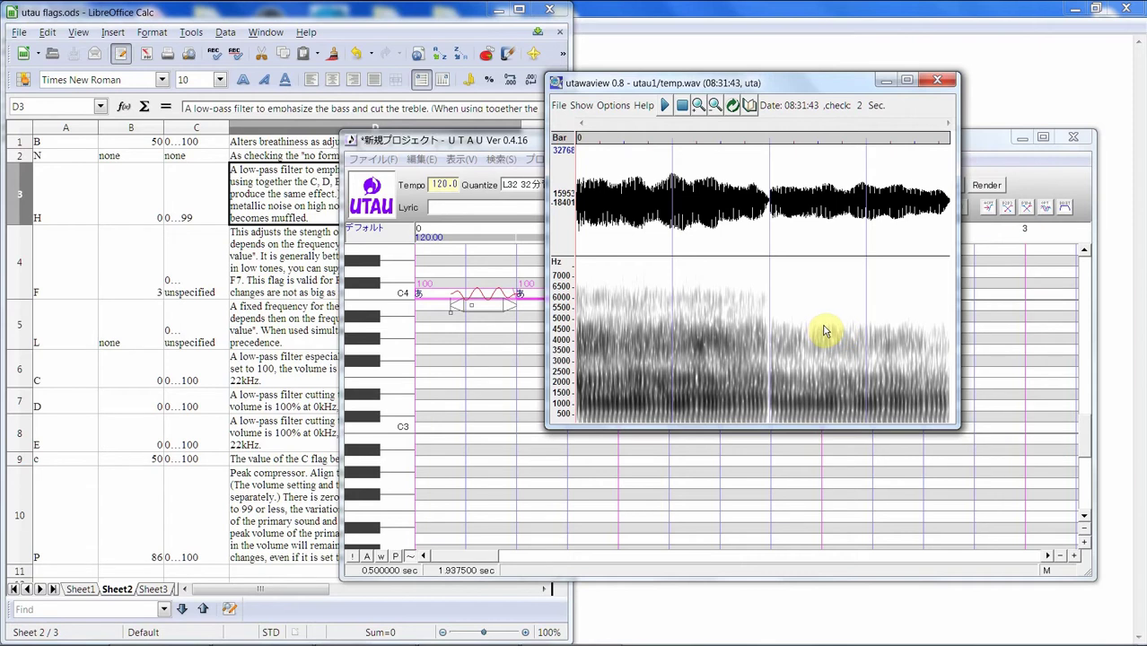
# Step: Set the second あ note's flags to H75B25 in UTAU
pyautogui.click(487, 321)
pyautogui.click(578, 308)
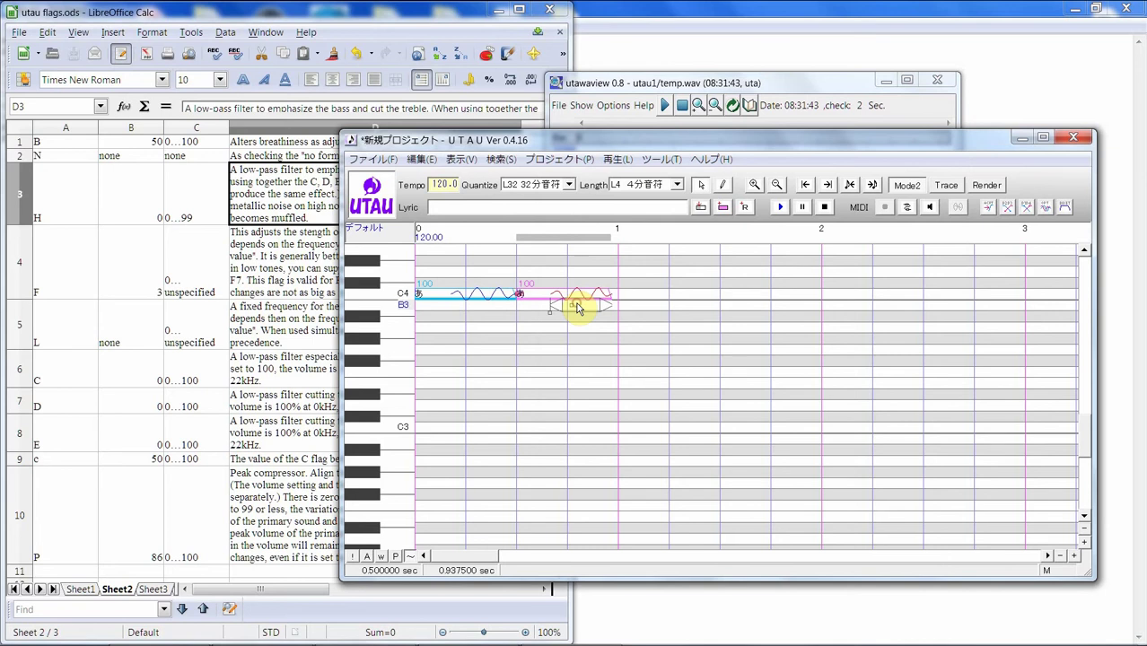
pyautogui.rightClick(576, 302)
pyautogui.click(691, 494)
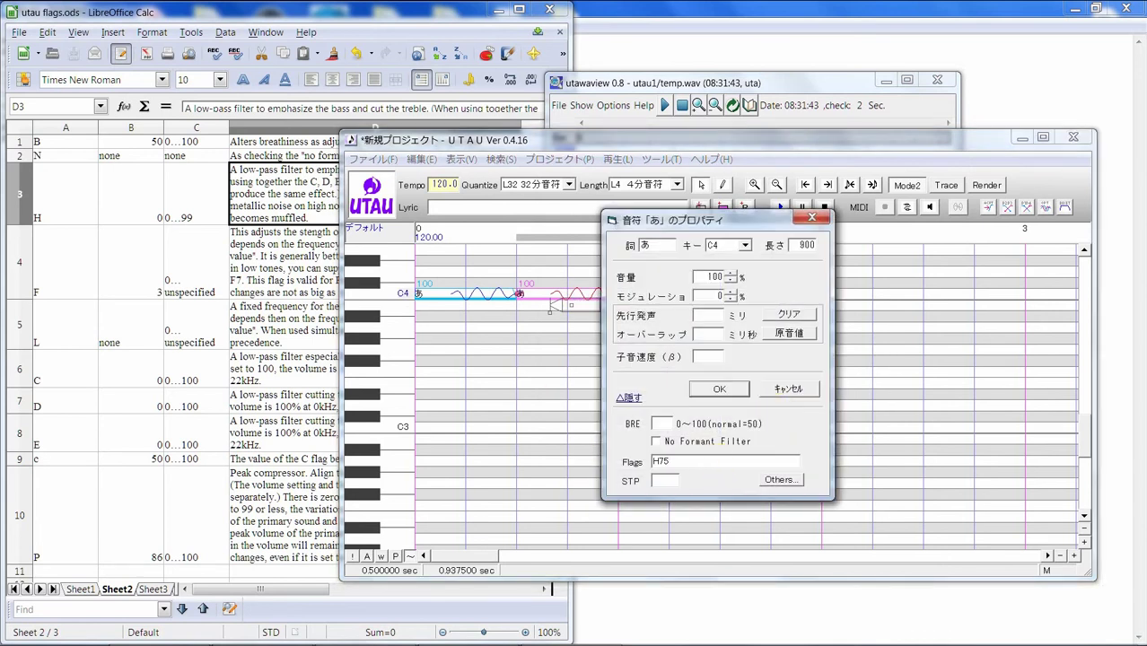
pyautogui.press('Return')
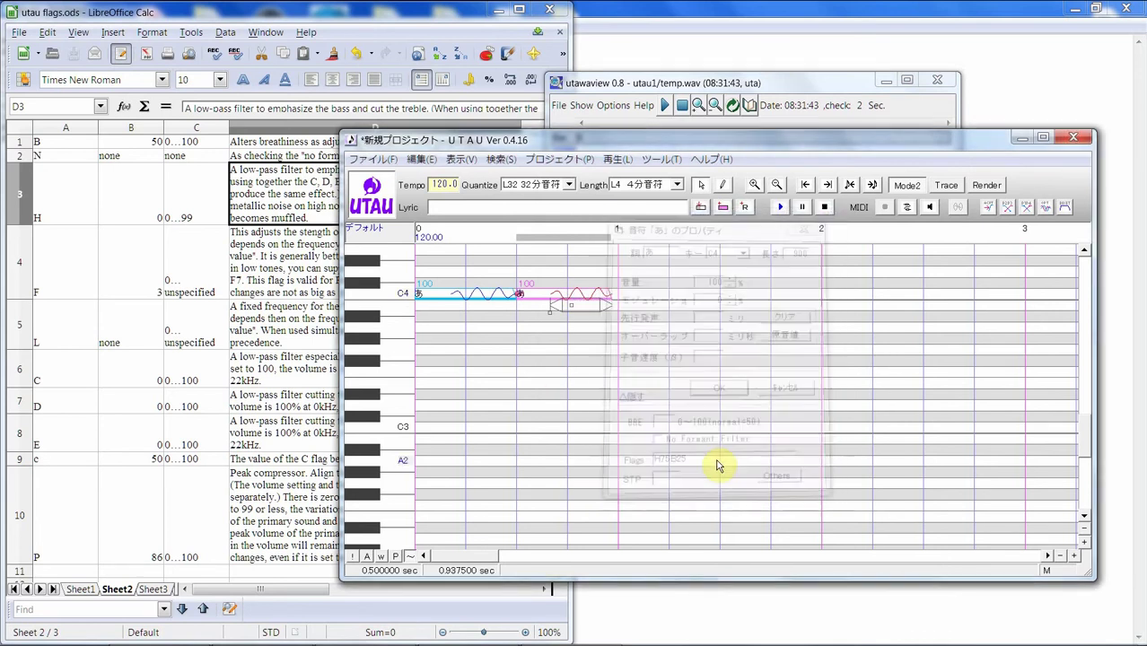
# Step: Play the second あ note alone and both notes together, and view their spectrogram in utawaview
pyautogui.click(783, 208)
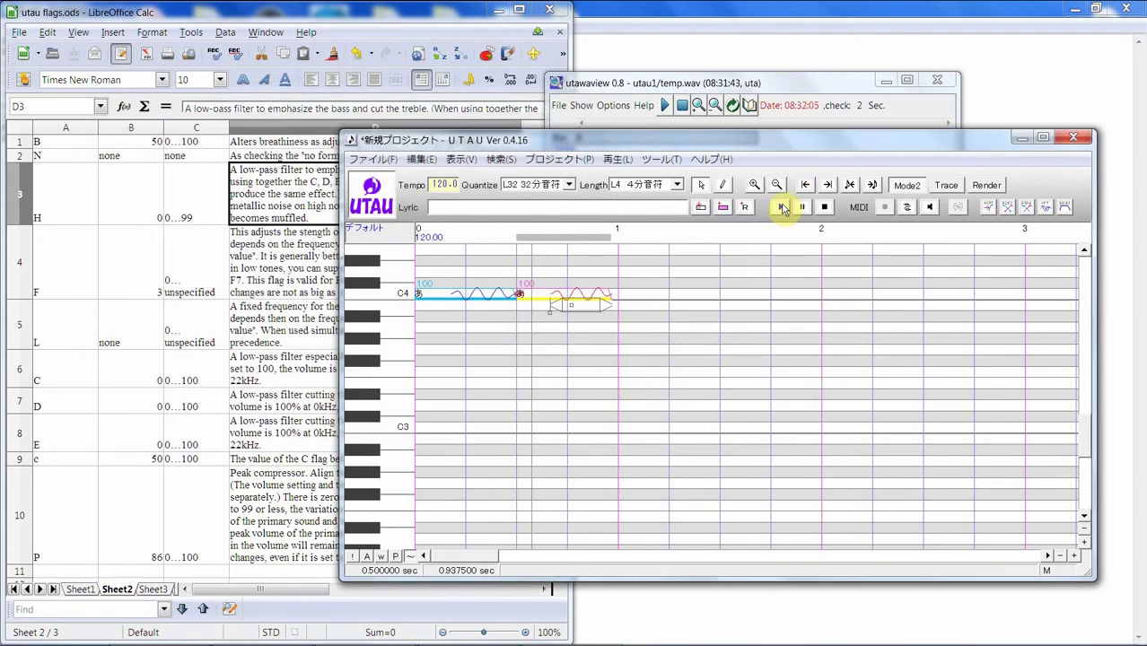
pyautogui.click(748, 83)
pyautogui.click(449, 309)
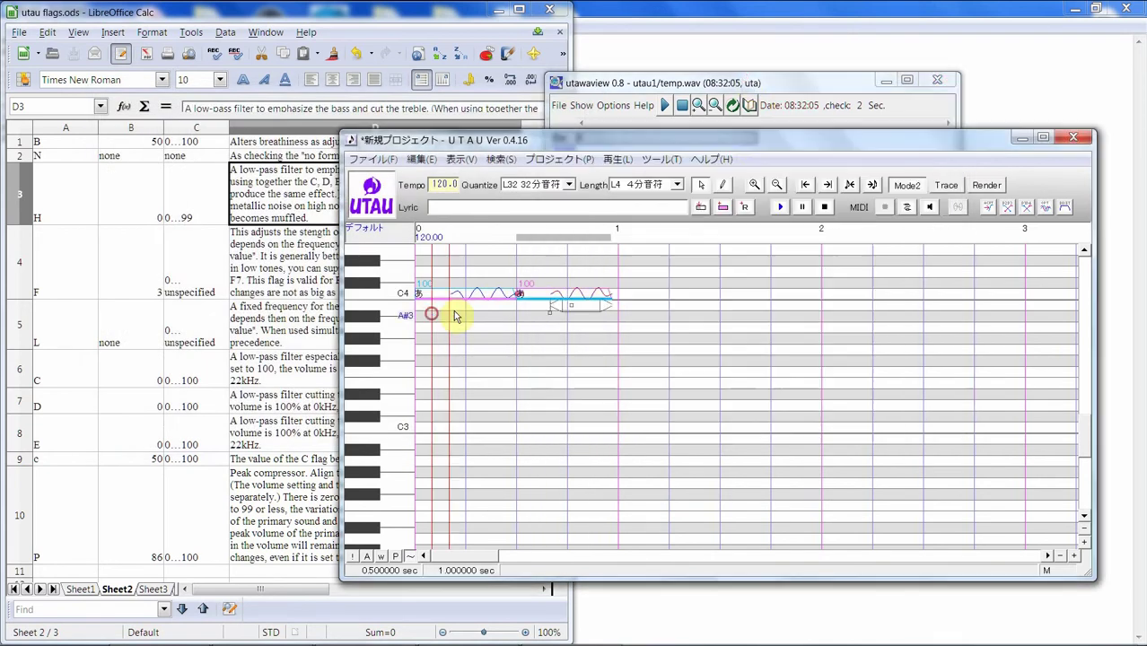
pyautogui.click(776, 206)
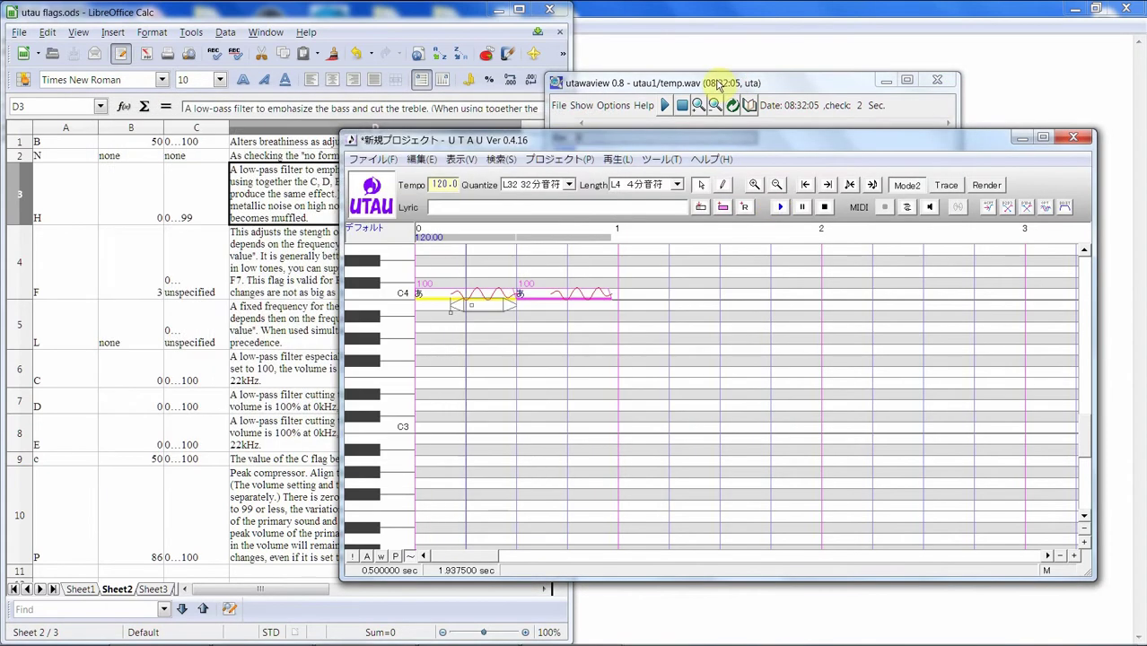
pyautogui.click(722, 83)
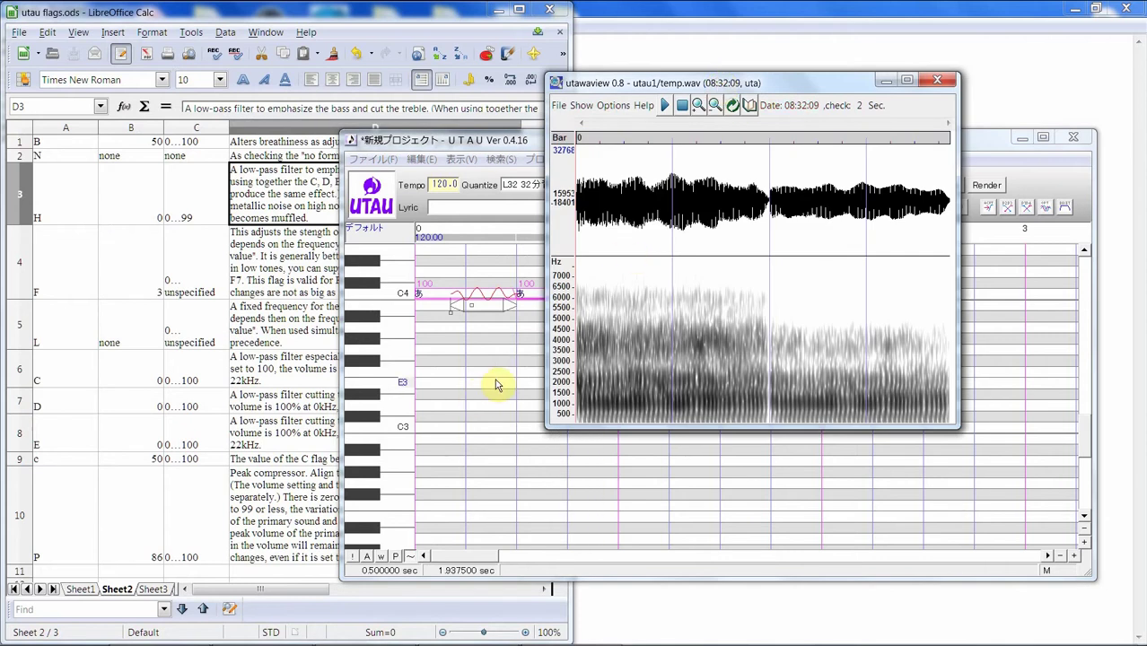
# Step: Clear the BRE value and the flags from the second あ note's properties in UTAU
pyautogui.click(498, 381)
pyautogui.click(558, 300)
pyautogui.rightClick(560, 296)
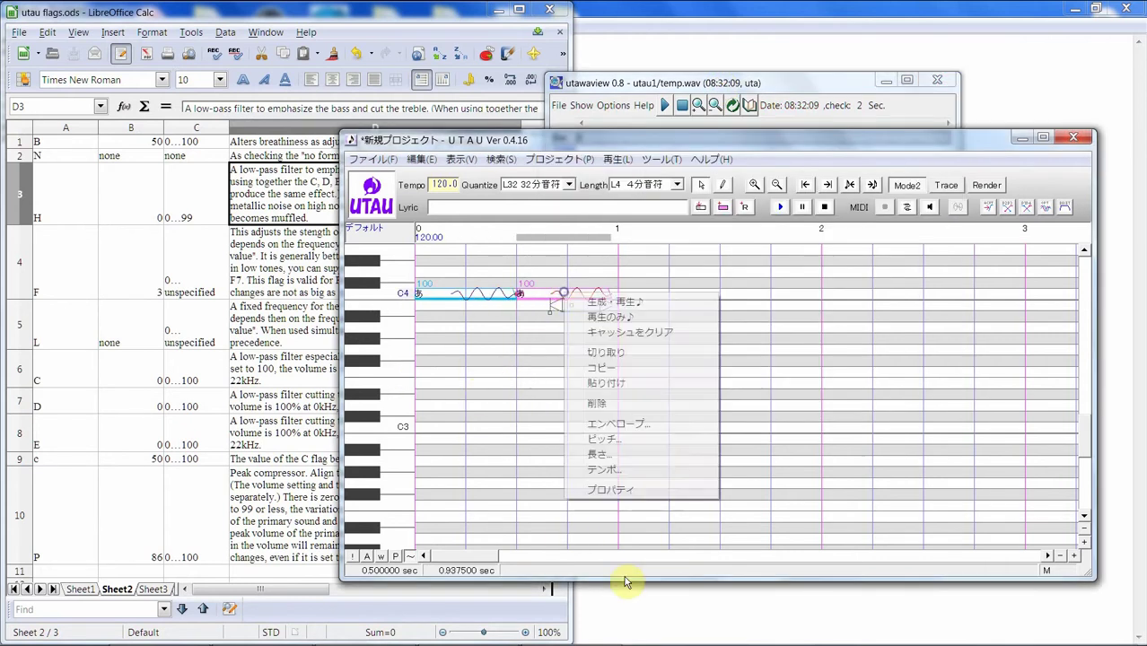
pyautogui.click(611, 489)
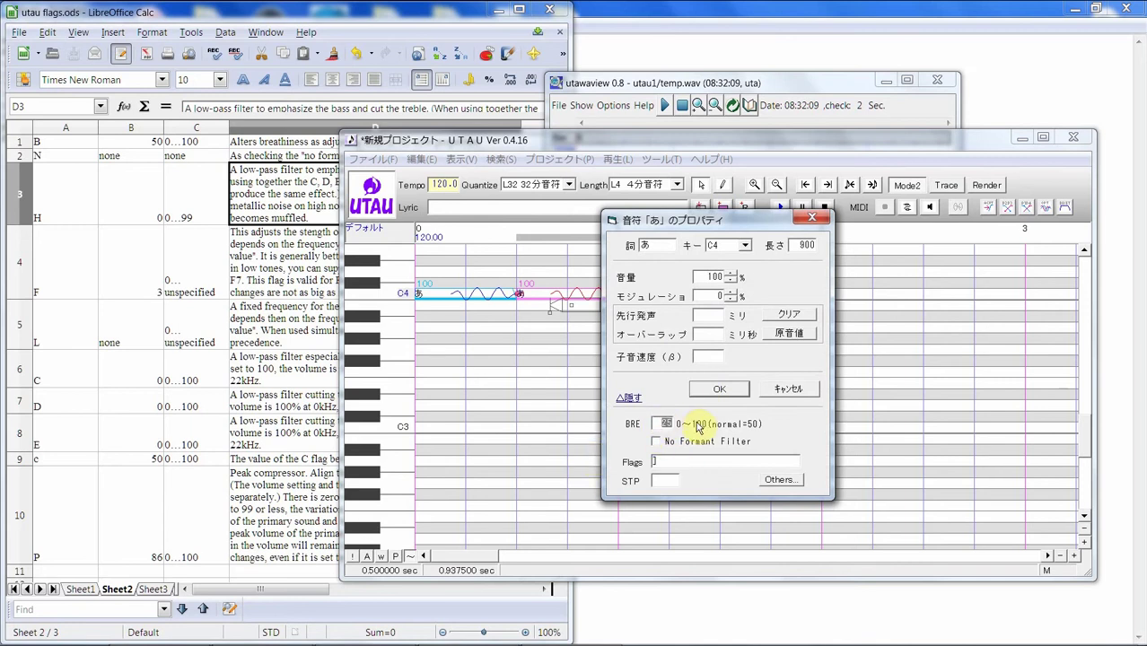
pyautogui.click(659, 463)
pyautogui.click(741, 392)
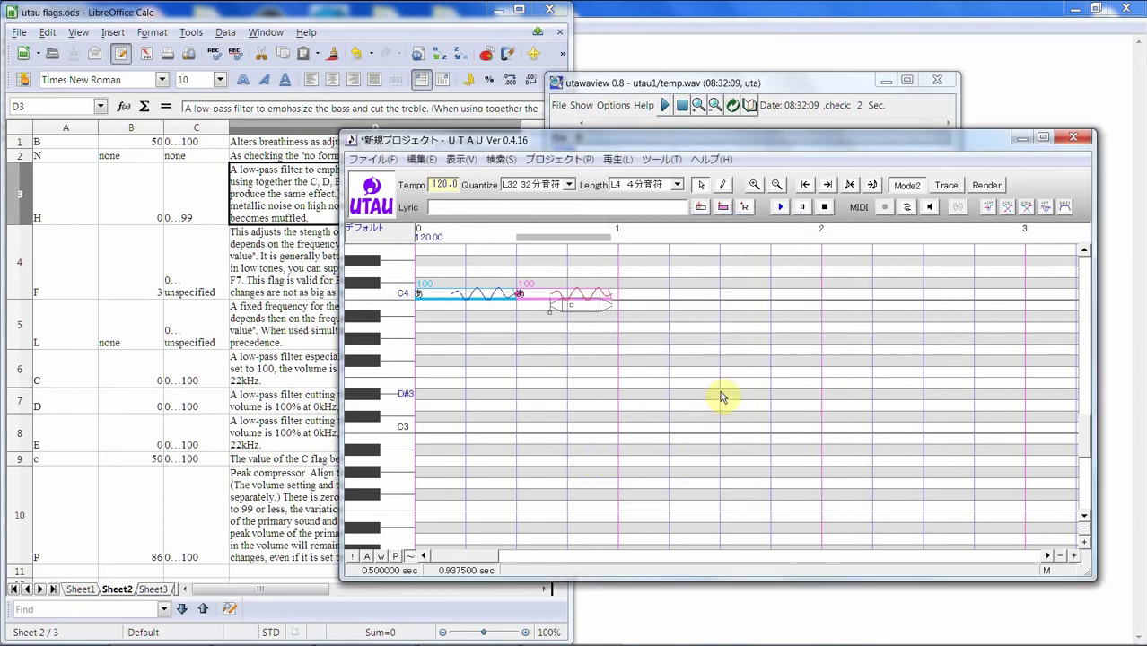
# Step: Switch to the LibreOffice Calc flag sheet and read the F flag's description and the rows below it
pyautogui.click(278, 188)
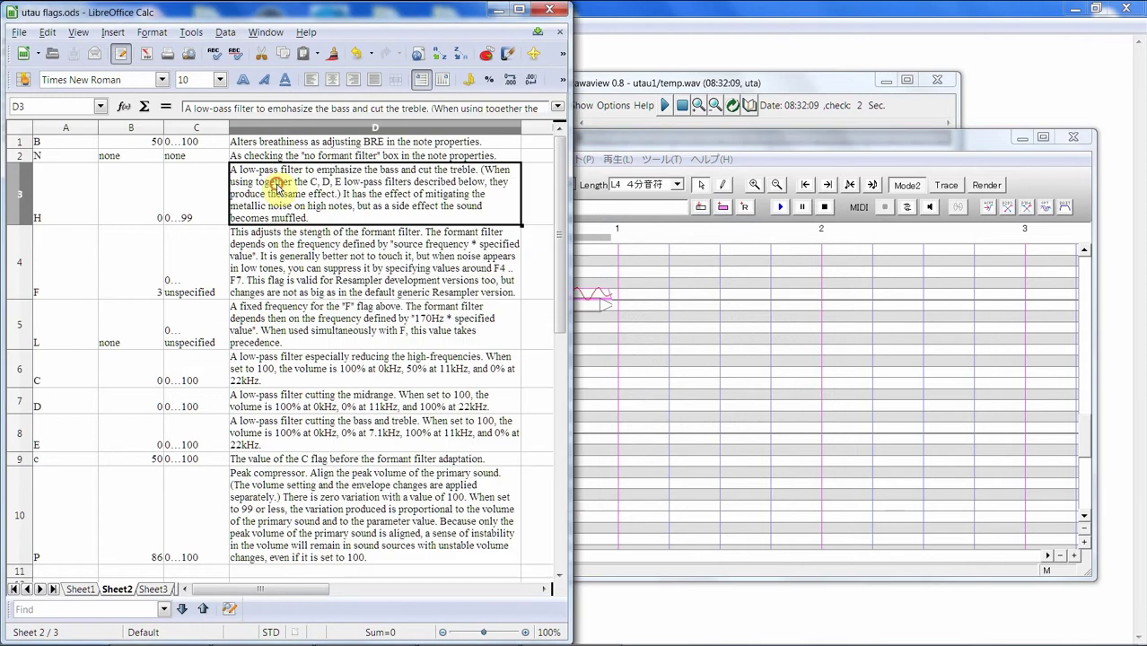
pyautogui.scroll(-2, 280, 187)
pyautogui.scroll(1, 282, 188)
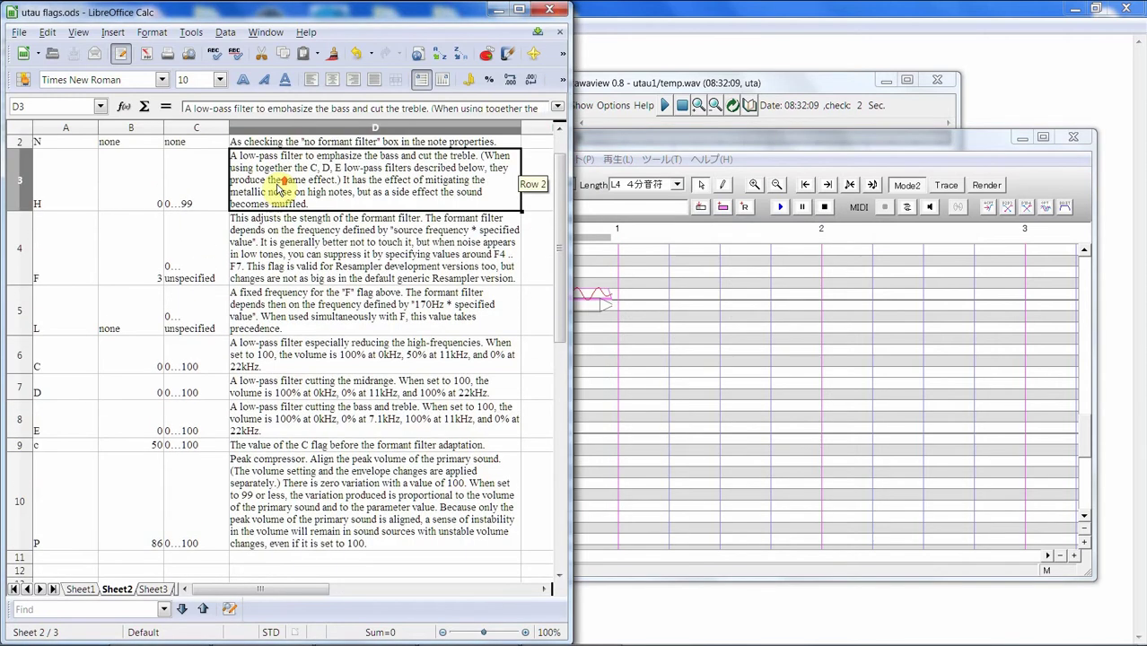
pyautogui.scroll(-1, 283, 188)
pyautogui.scroll(-1, 280, 188)
pyautogui.click(292, 184)
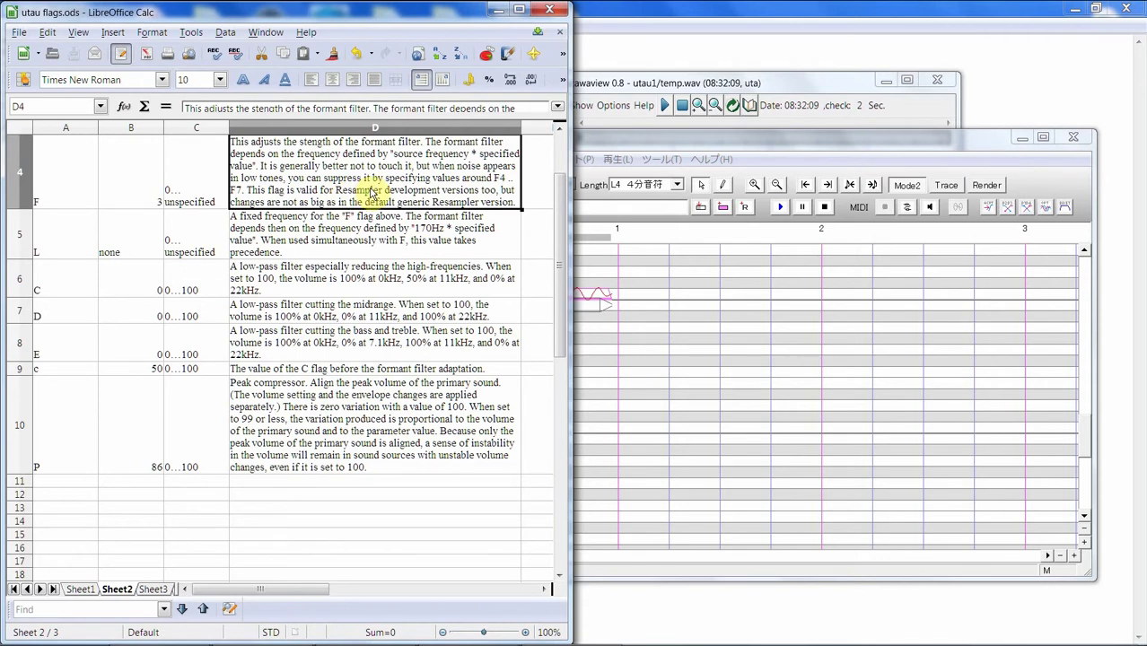
pyautogui.scroll(-1, 373, 193)
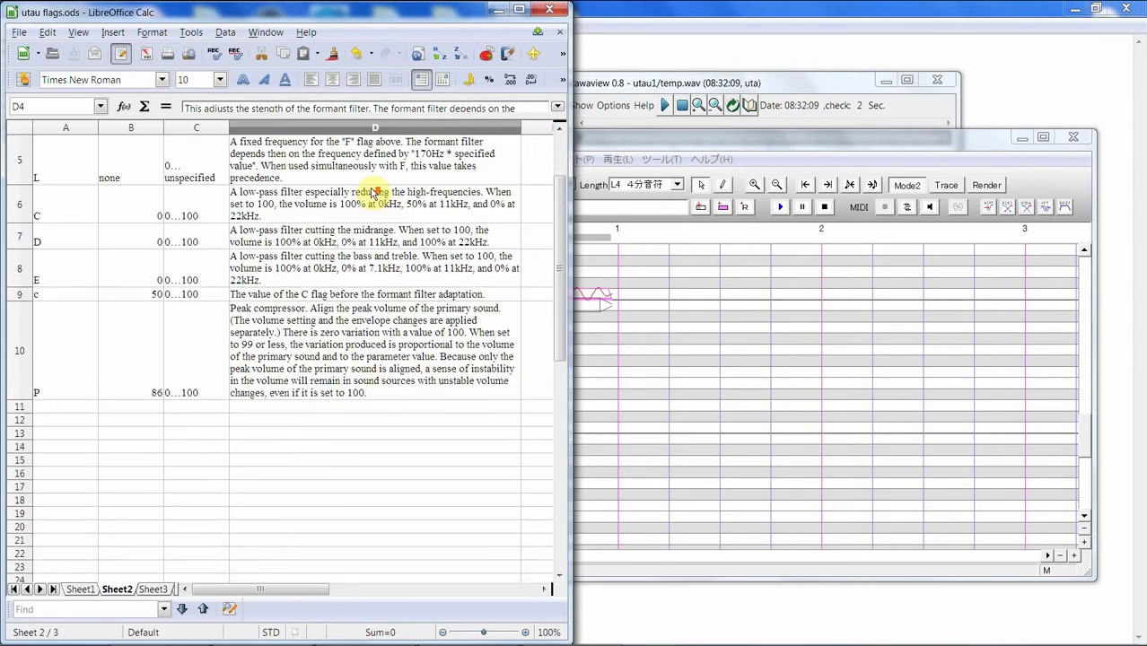
pyautogui.scroll(1, 377, 191)
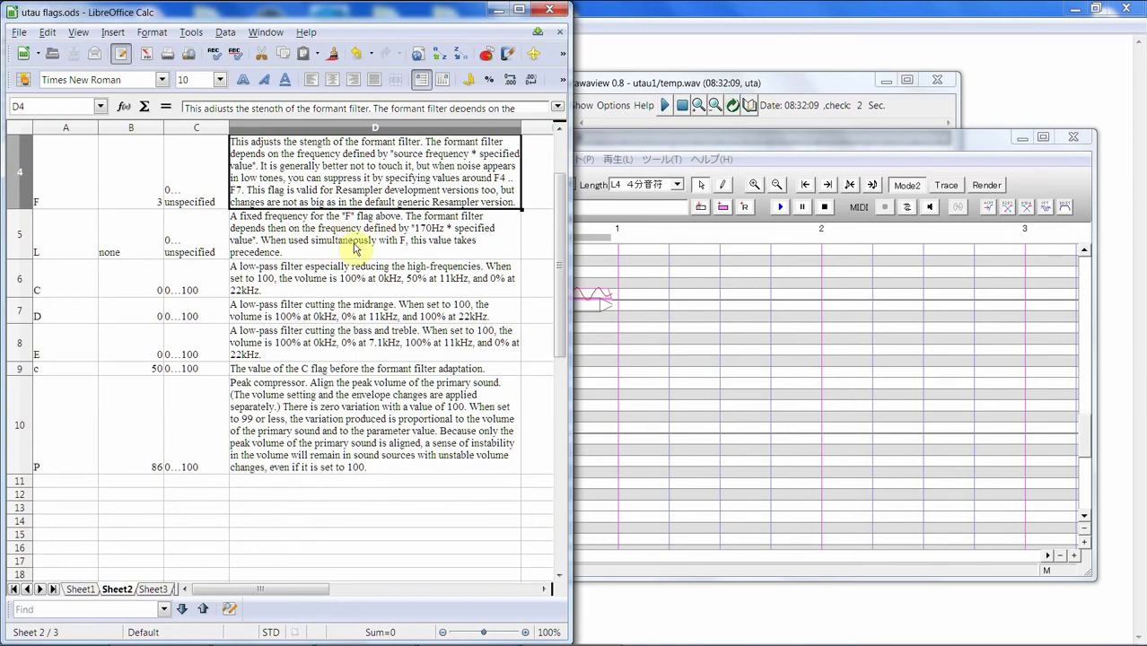
# Step: Check the elapsed recording time in the FlashBack Express recorder's main window, and return to utawaview
pyautogui.click(564, 636)
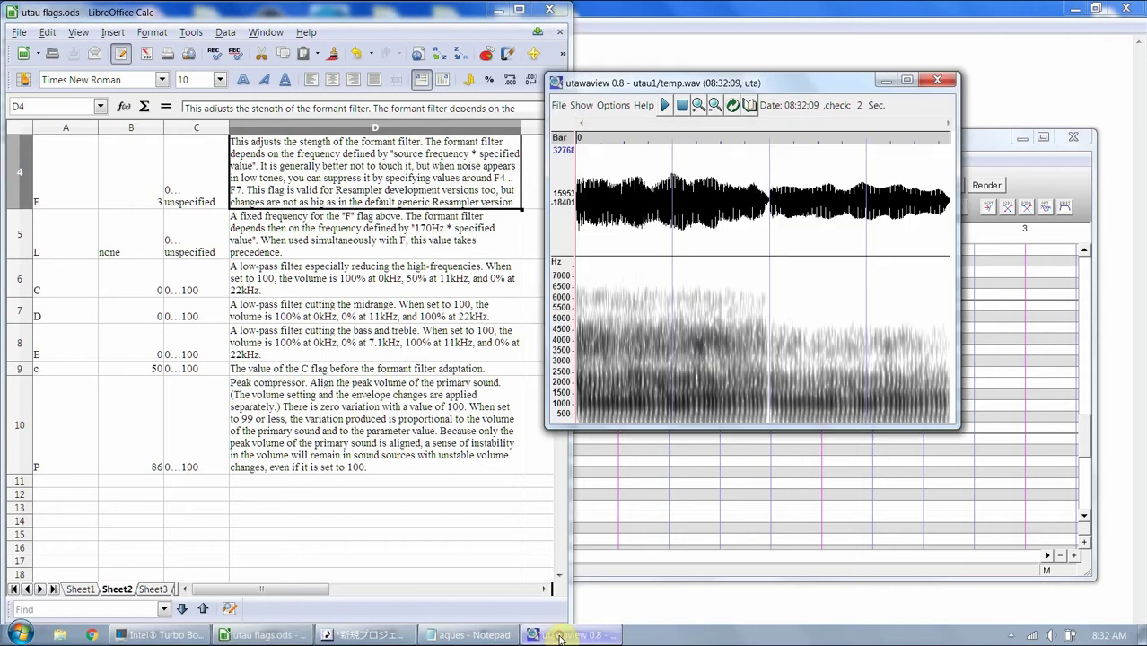
pyautogui.click(1010, 635)
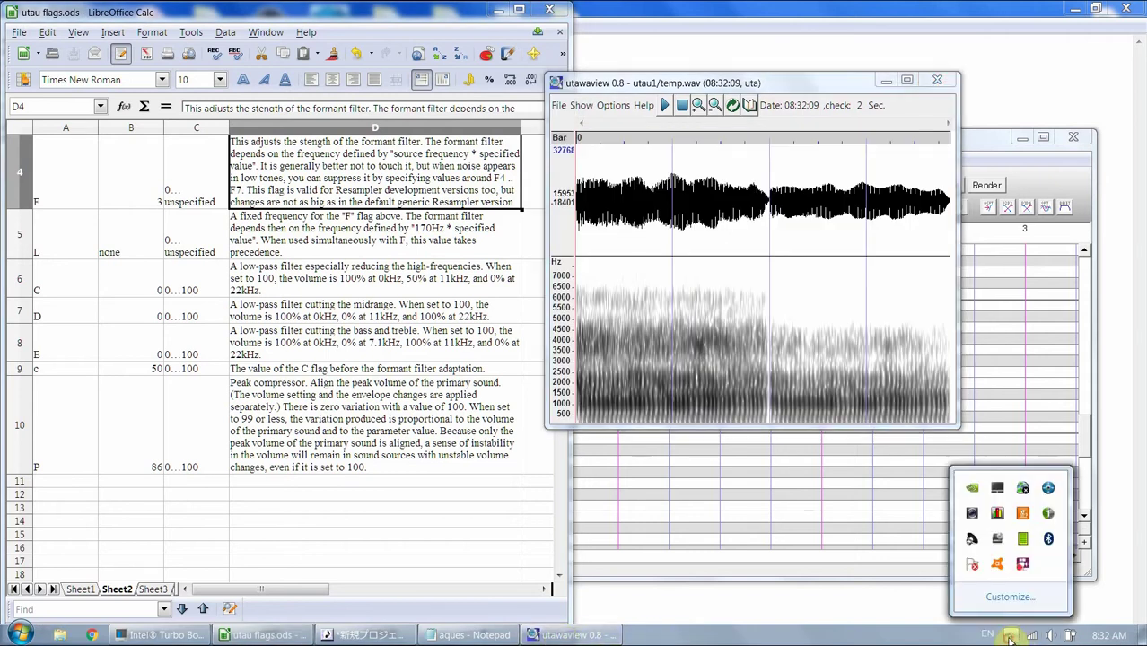
pyautogui.rightClick(1024, 567)
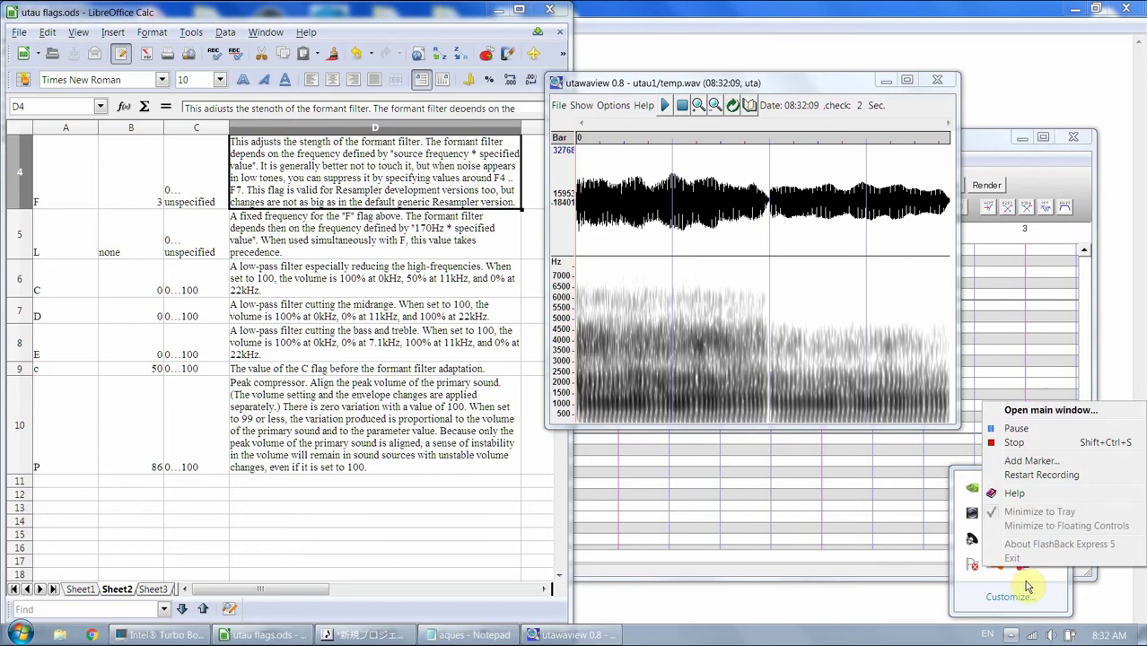
pyautogui.click(1033, 412)
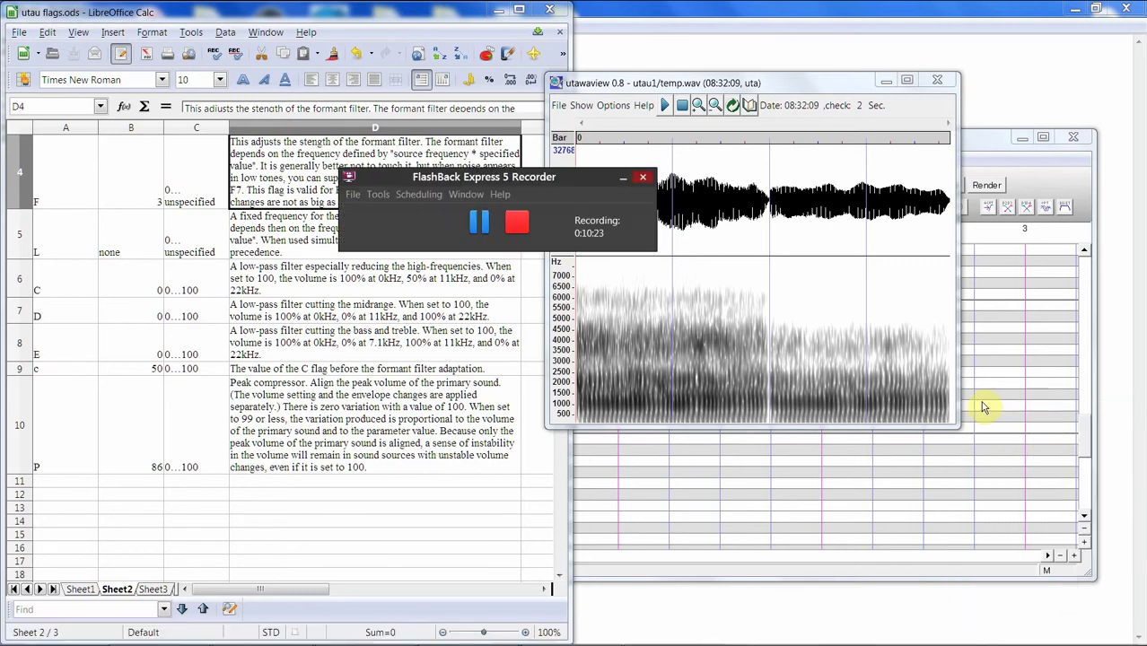
pyautogui.moveTo(542, 188); pyautogui.dragTo(793, 219)
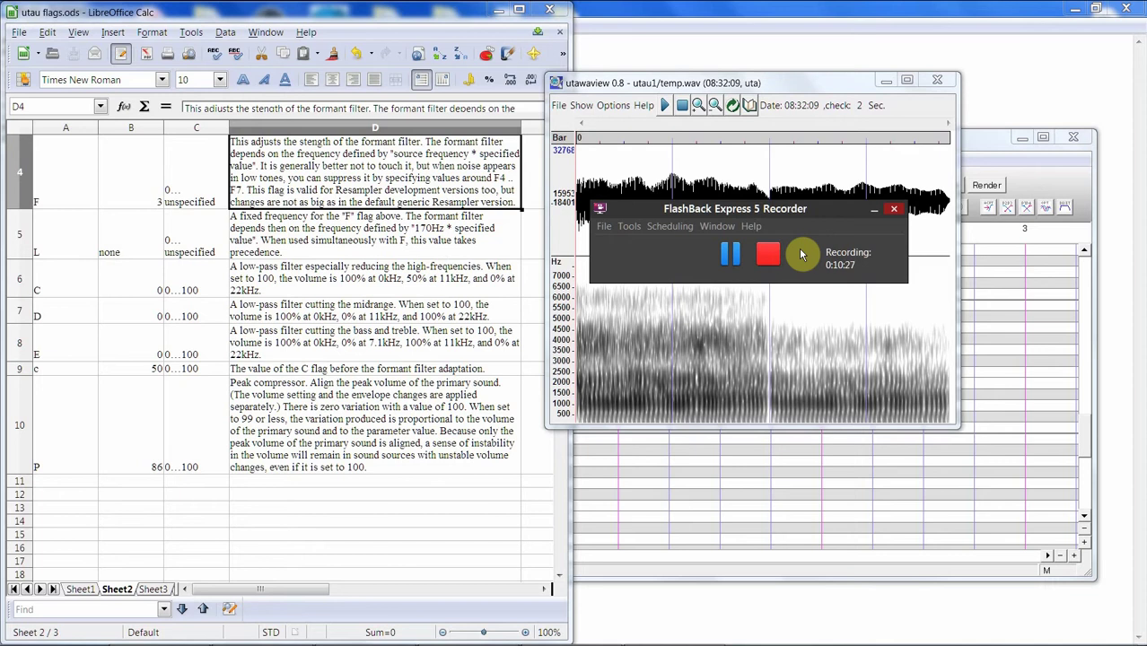
pyautogui.click(769, 86)
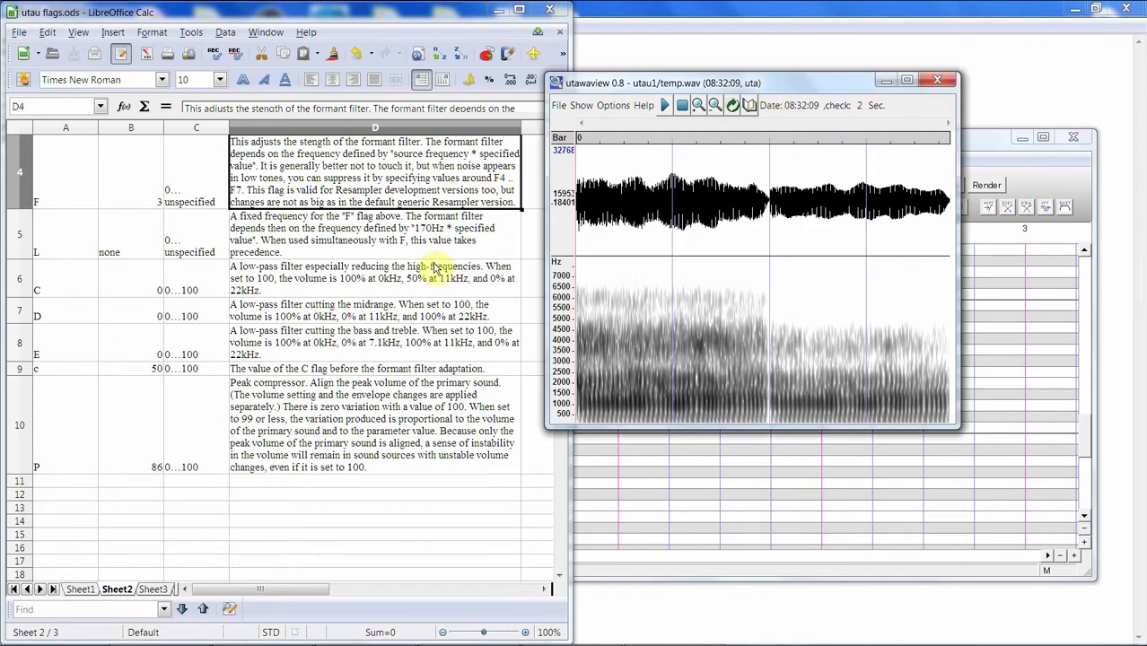
# Step: Select the descriptions of the L, C and P flags in the LibreOffice Calc sheet for reading
pyautogui.click(409, 224)
pyautogui.scroll(-1, 413, 230)
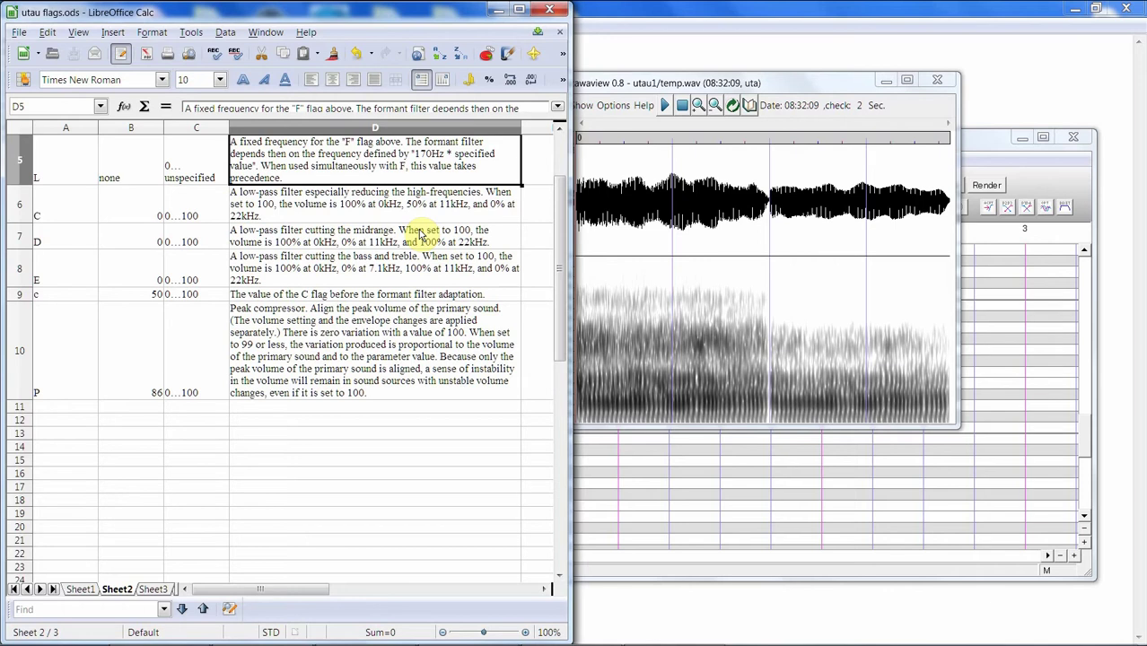
pyautogui.click(481, 221)
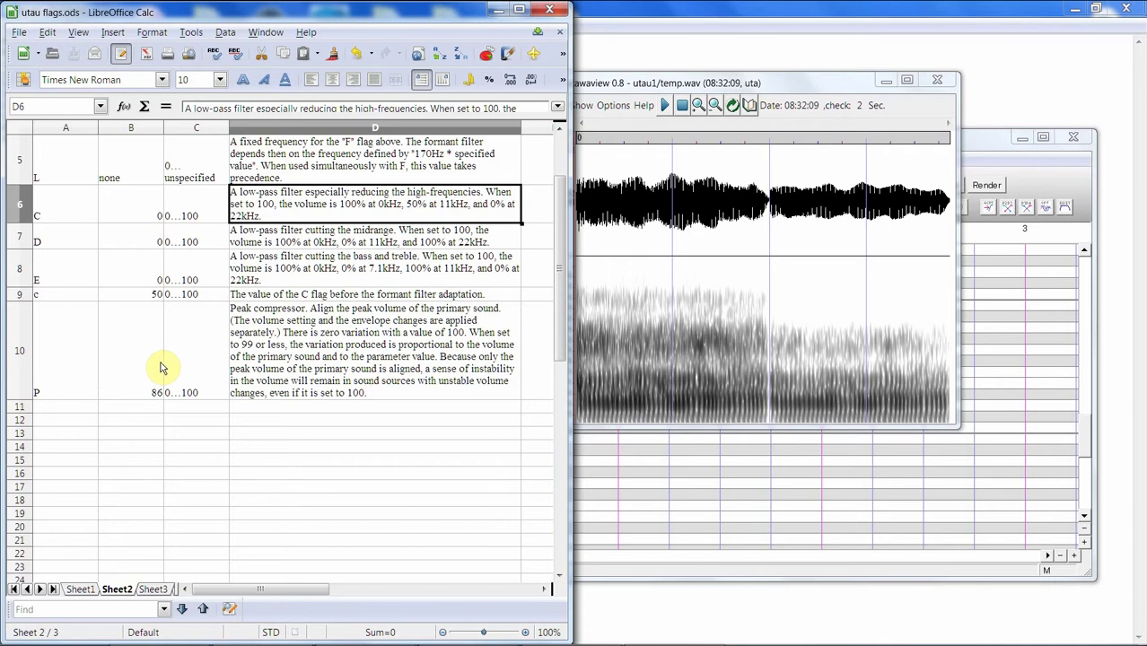
pyautogui.moveTo(90, 372); pyautogui.dragTo(255, 346)
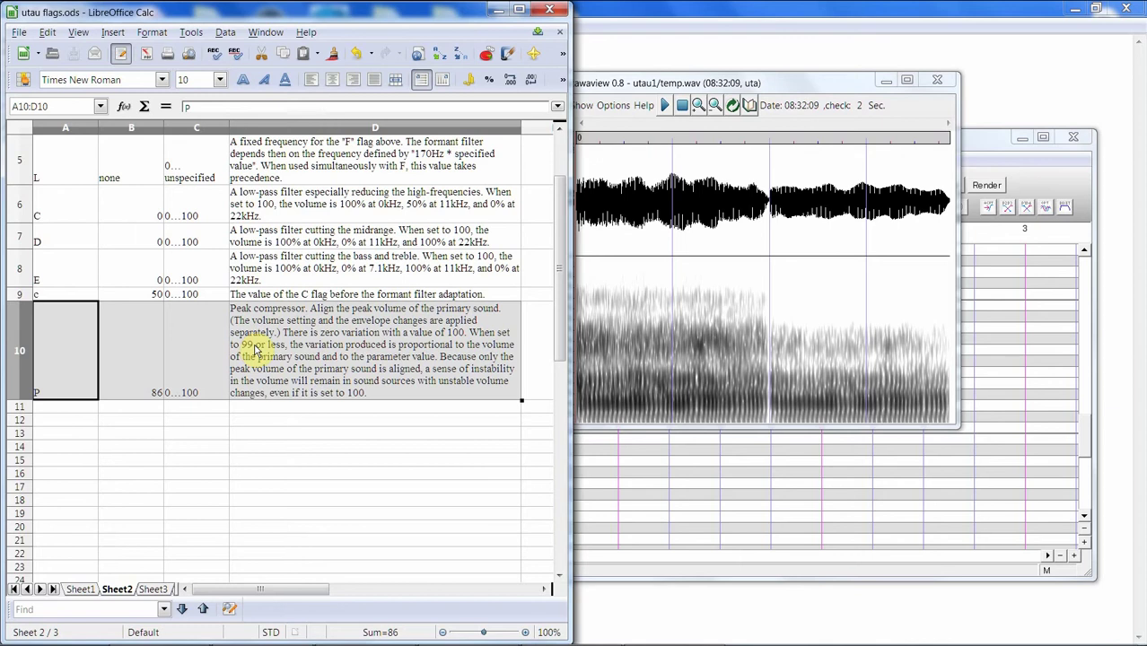
pyautogui.click(255, 349)
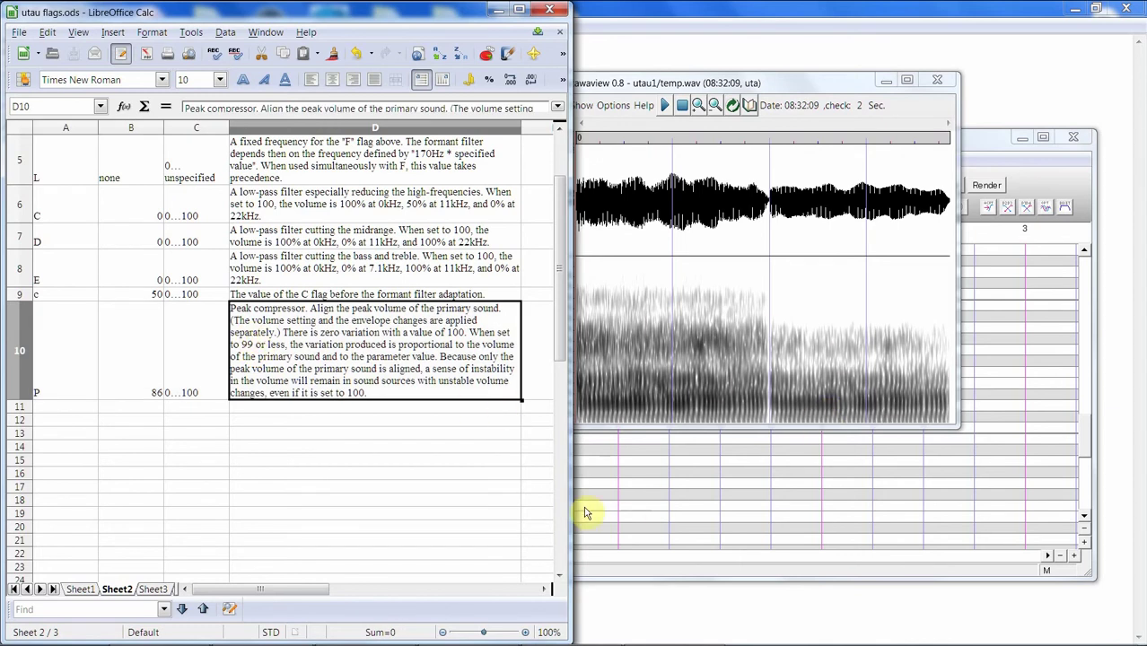
# Step: Set the second あ note's flags to P100 in UTAU, and play both notes to compare their waveforms in utawaview
pyautogui.click(670, 485)
pyautogui.rightClick(549, 303)
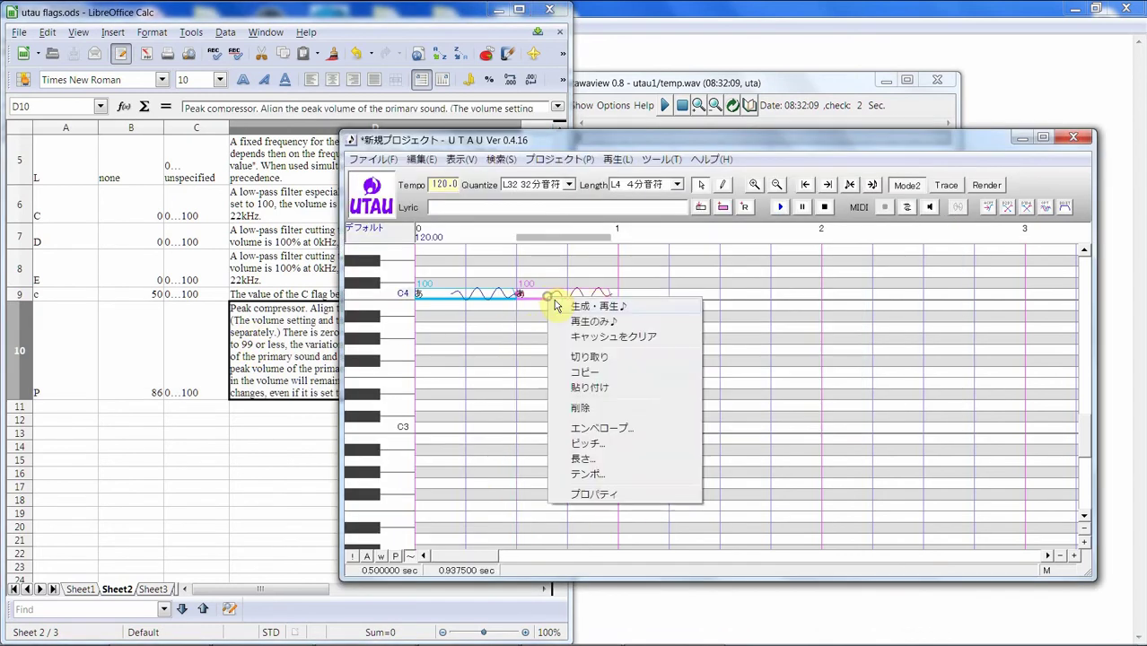
pyautogui.click(625, 499)
pyautogui.click(695, 461)
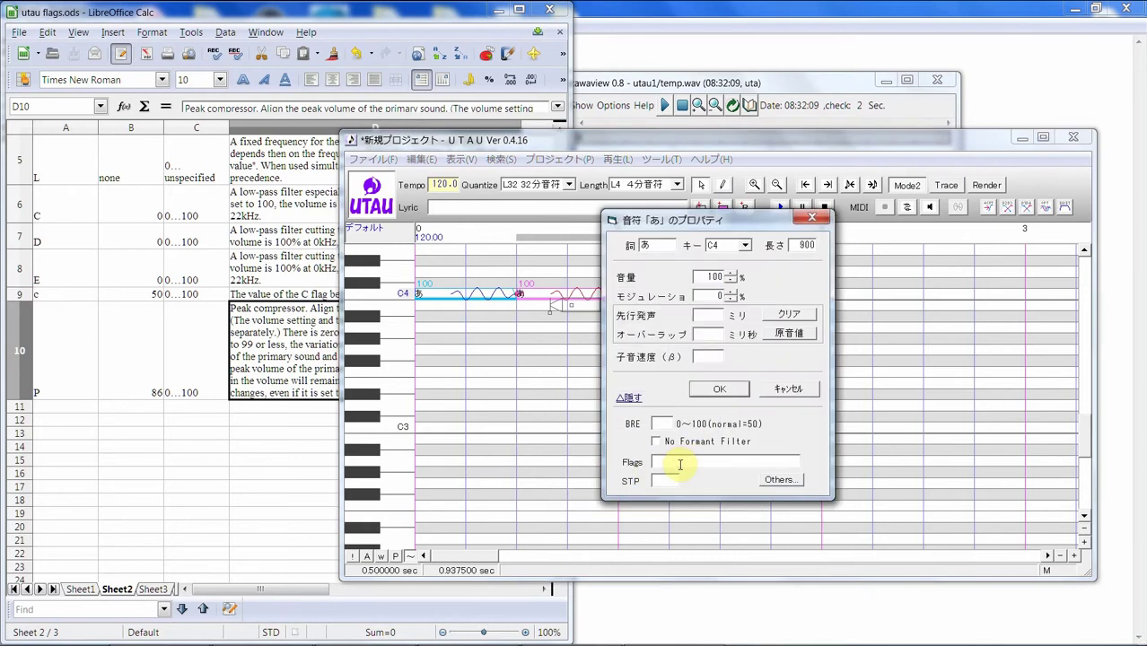
pyautogui.write('P100')
pyautogui.click(719, 389)
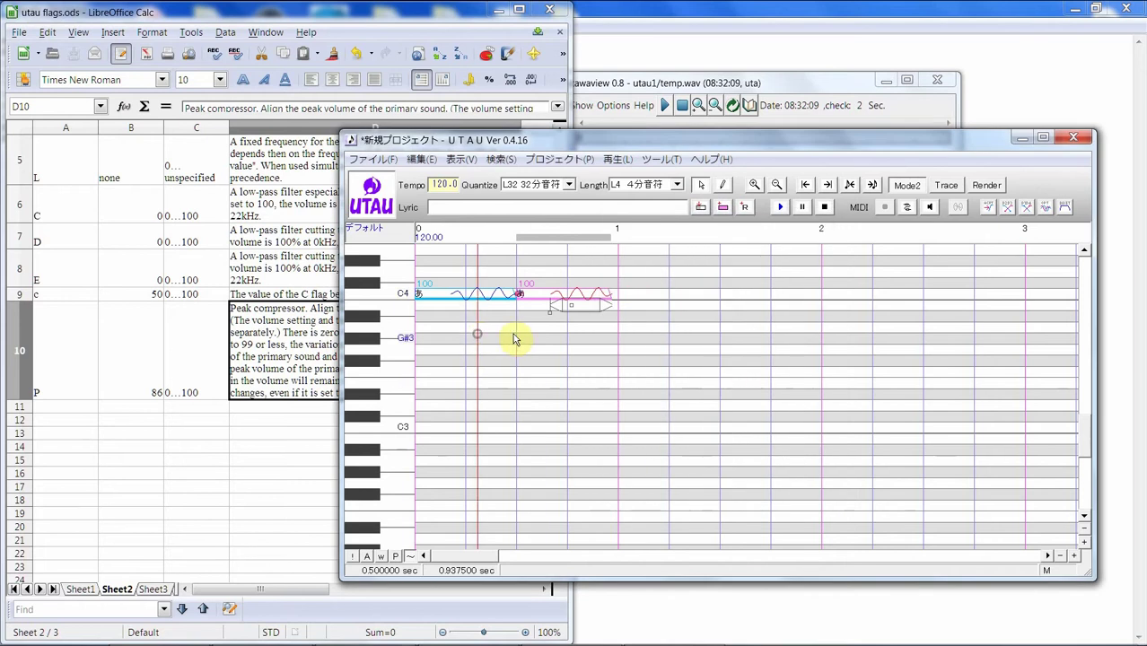
pyautogui.click(780, 208)
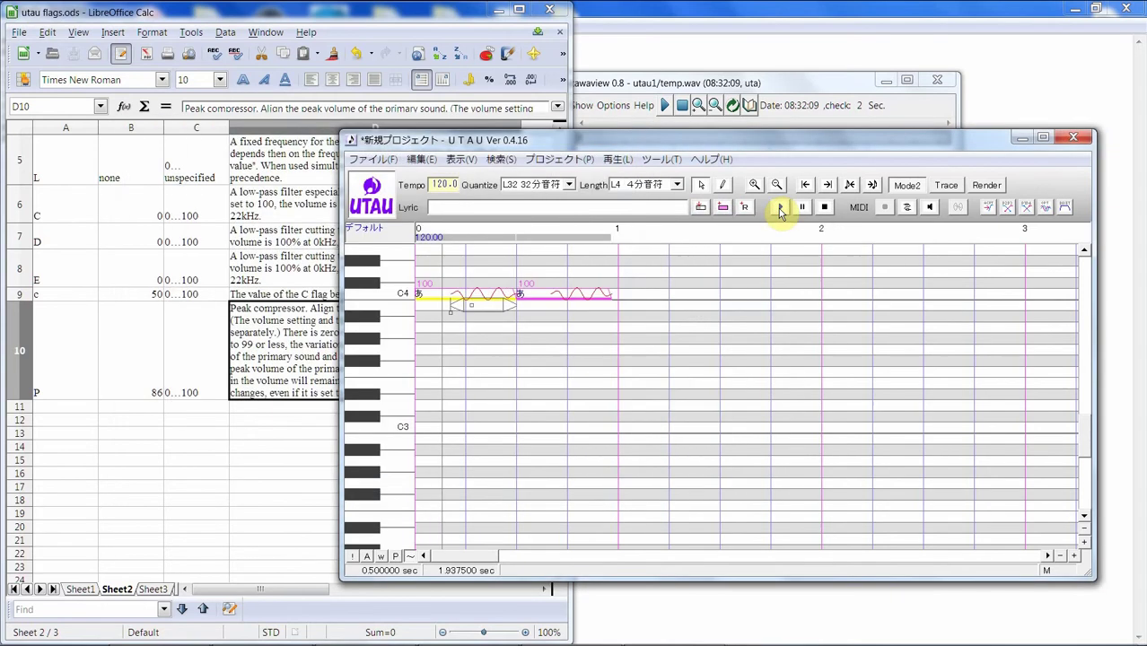
pyautogui.click(773, 86)
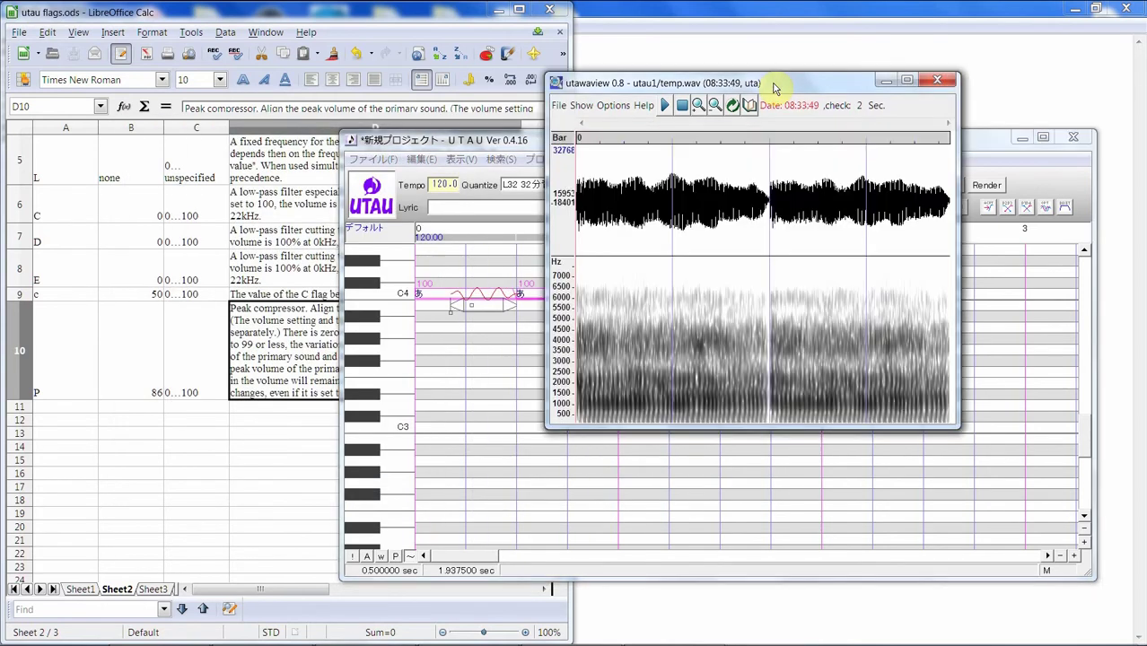
# Step: Change the second あ note's flags to P0, and replay both notes to compare the result with the P flag's description
pyautogui.click(530, 317)
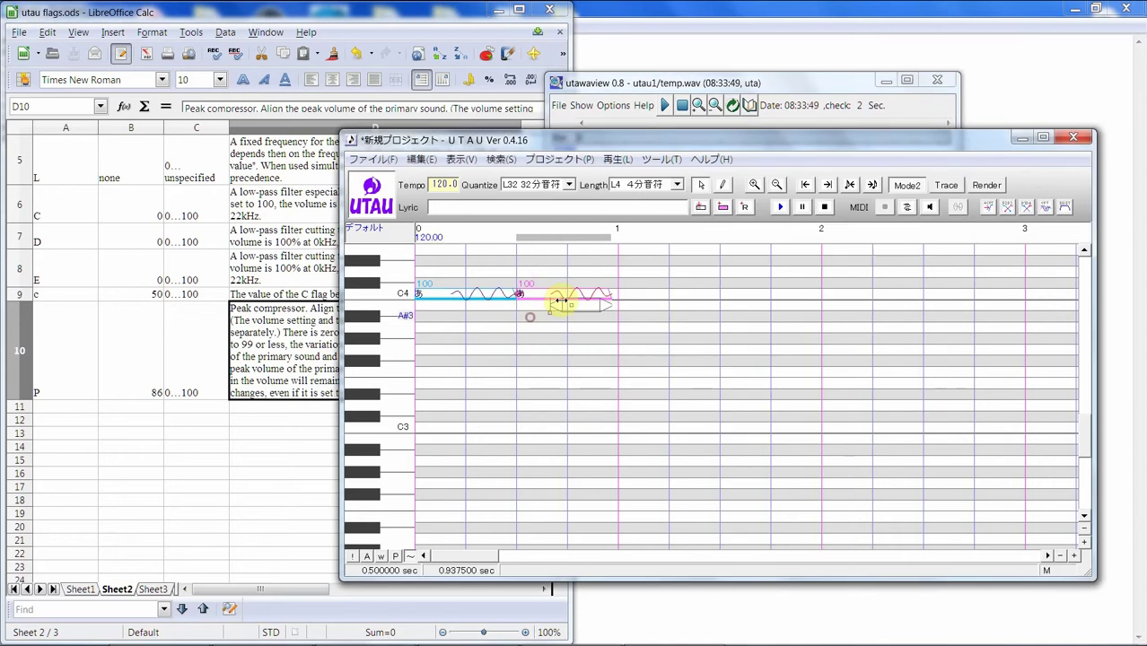
pyautogui.rightClick(560, 301)
pyautogui.press('Escape')
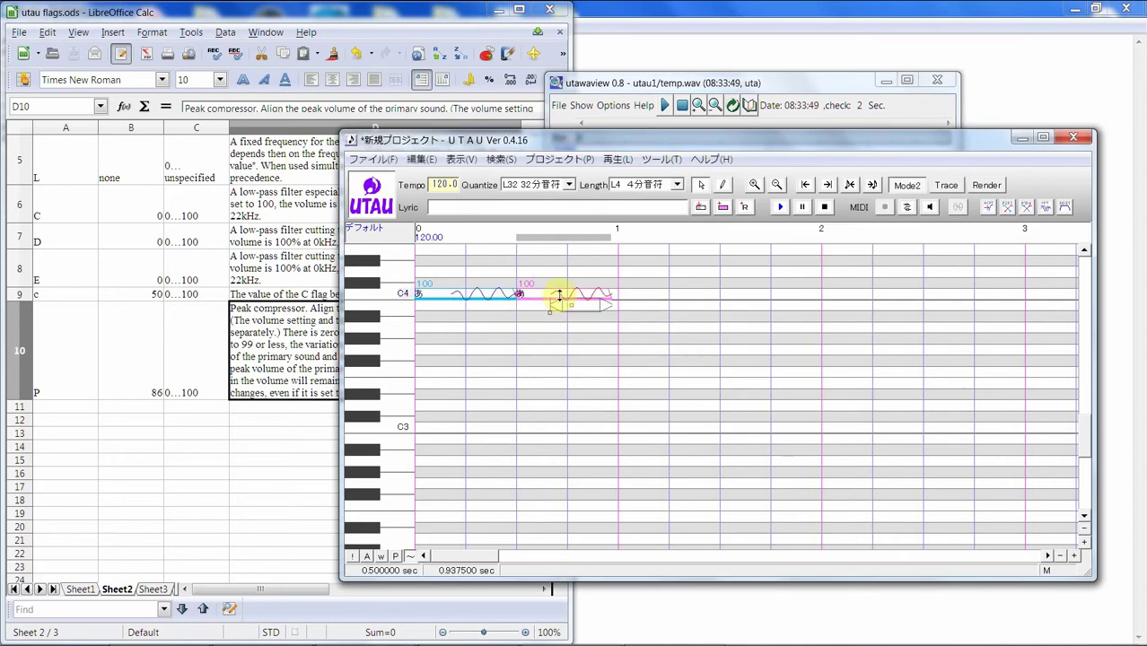
pyautogui.rightClick(529, 289)
pyautogui.click(640, 485)
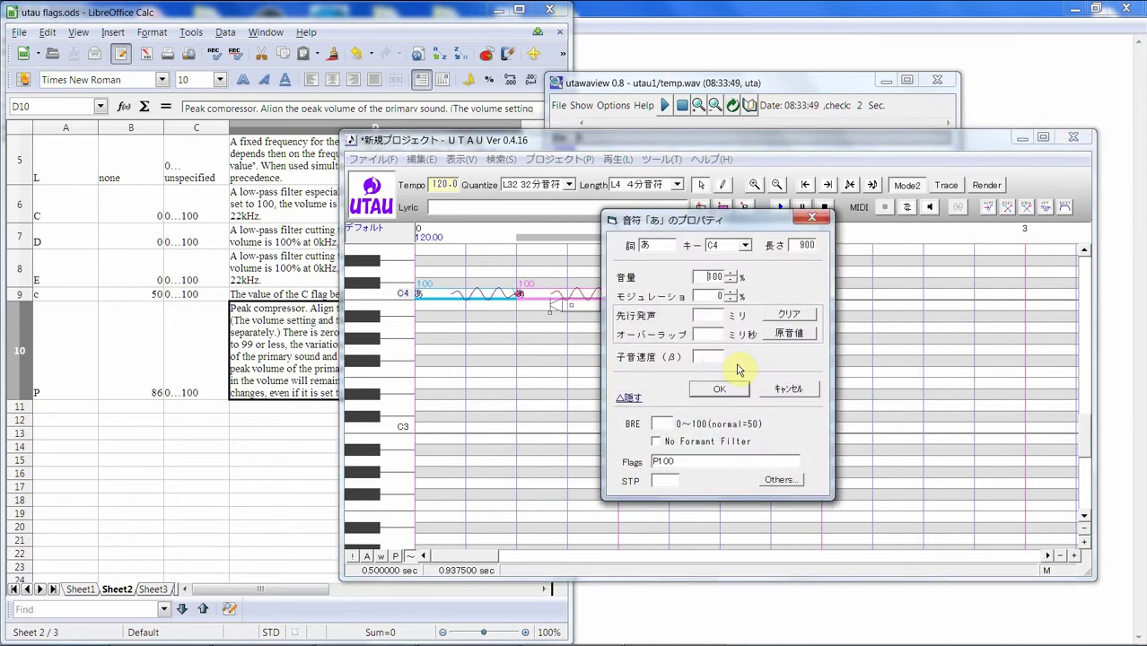
pyautogui.doubleClick(708, 461)
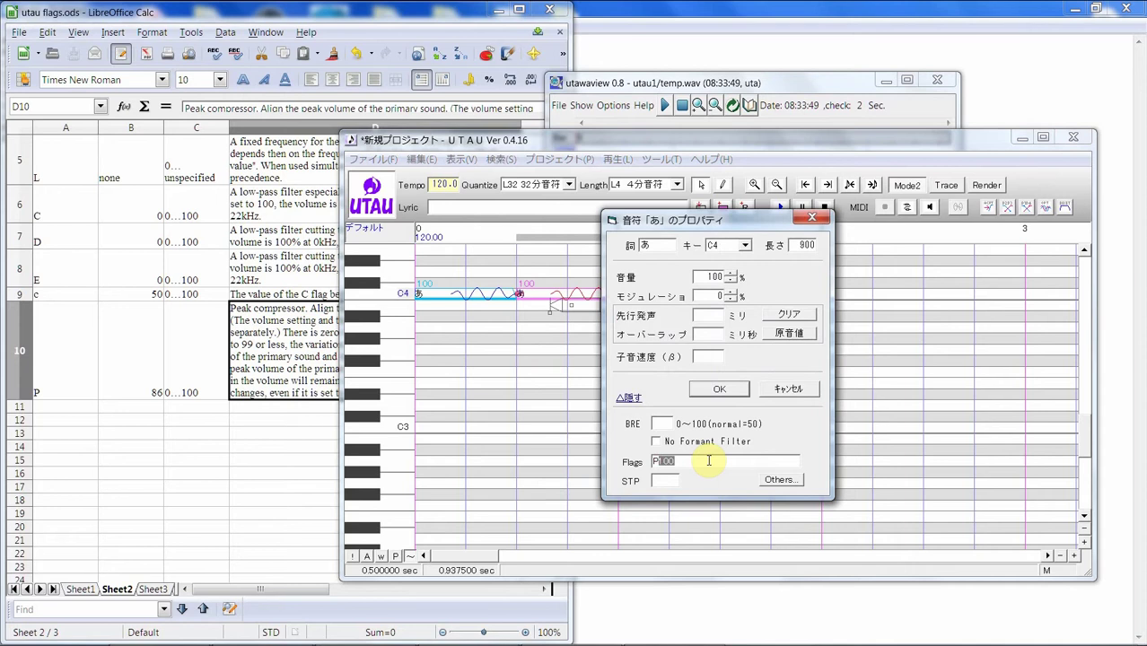
pyautogui.click(729, 391)
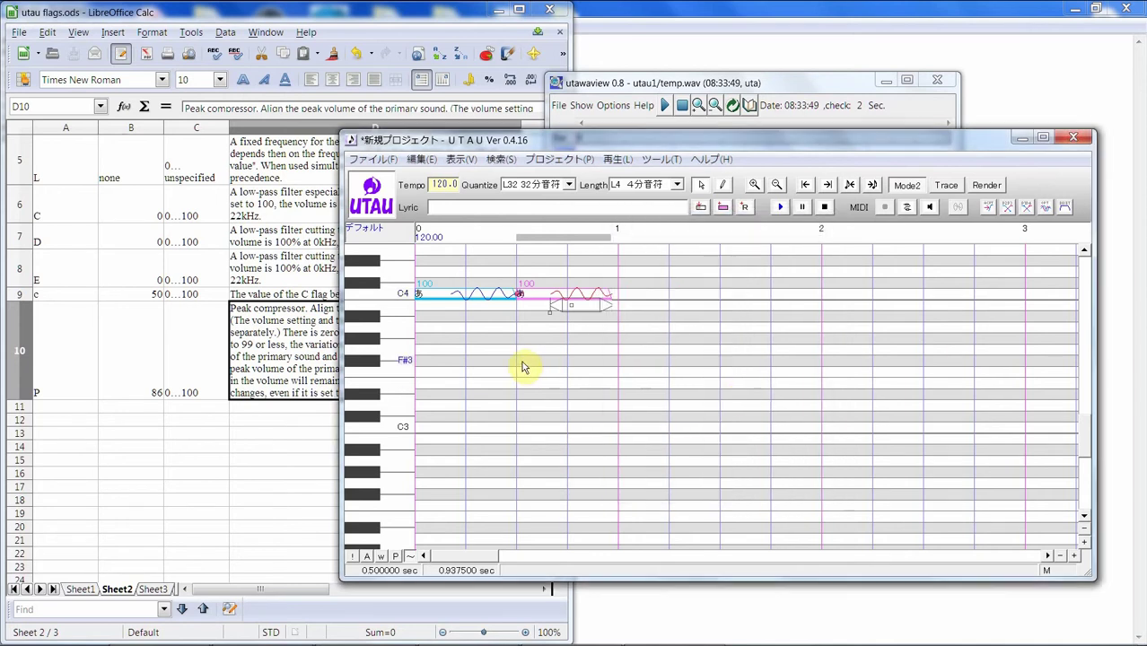
pyautogui.hotkey('ctrl', 'a')
pyautogui.click(779, 208)
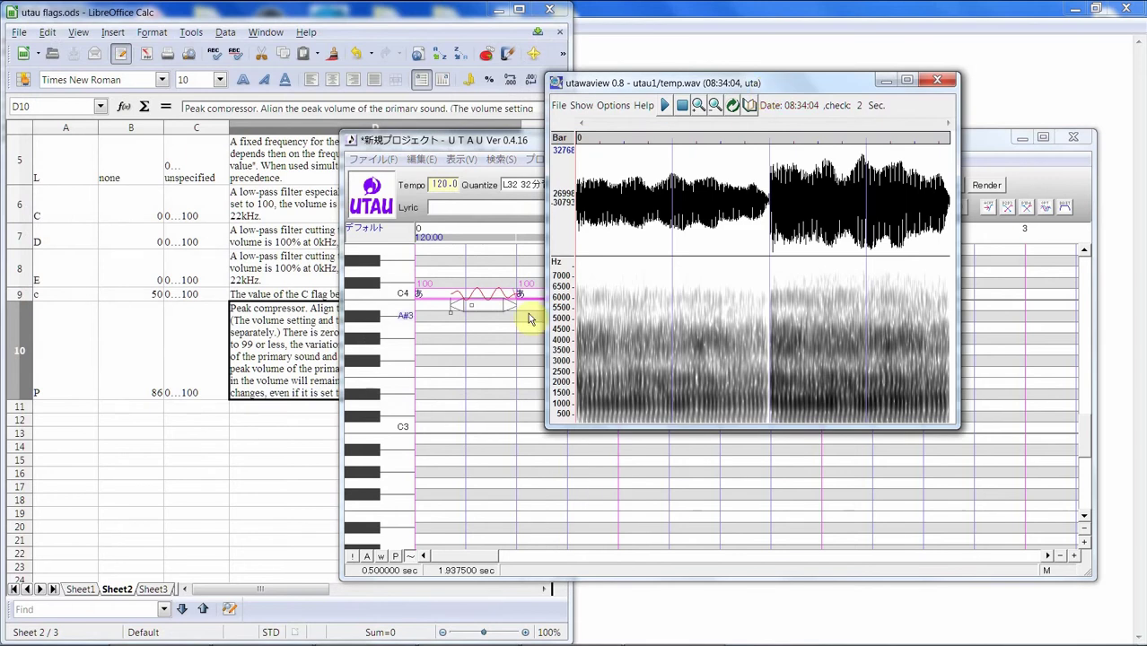
pyautogui.click(311, 331)
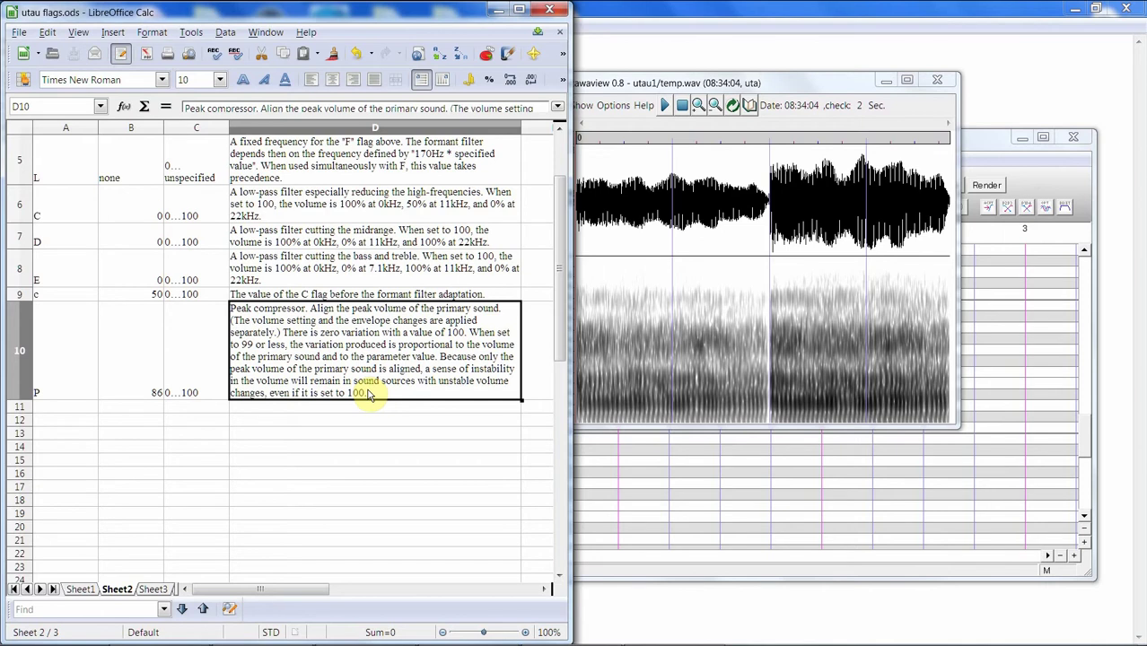
# Step: Clear the flags from the second あ note's properties in UTAU
pyautogui.click(635, 501)
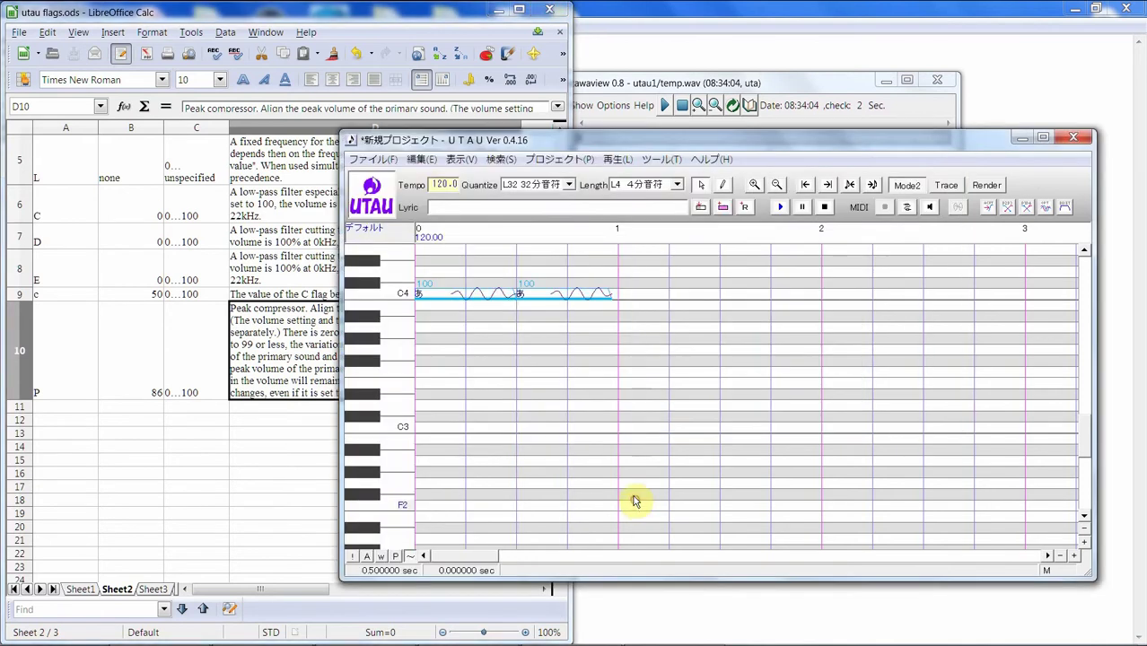
pyautogui.rightClick(593, 295)
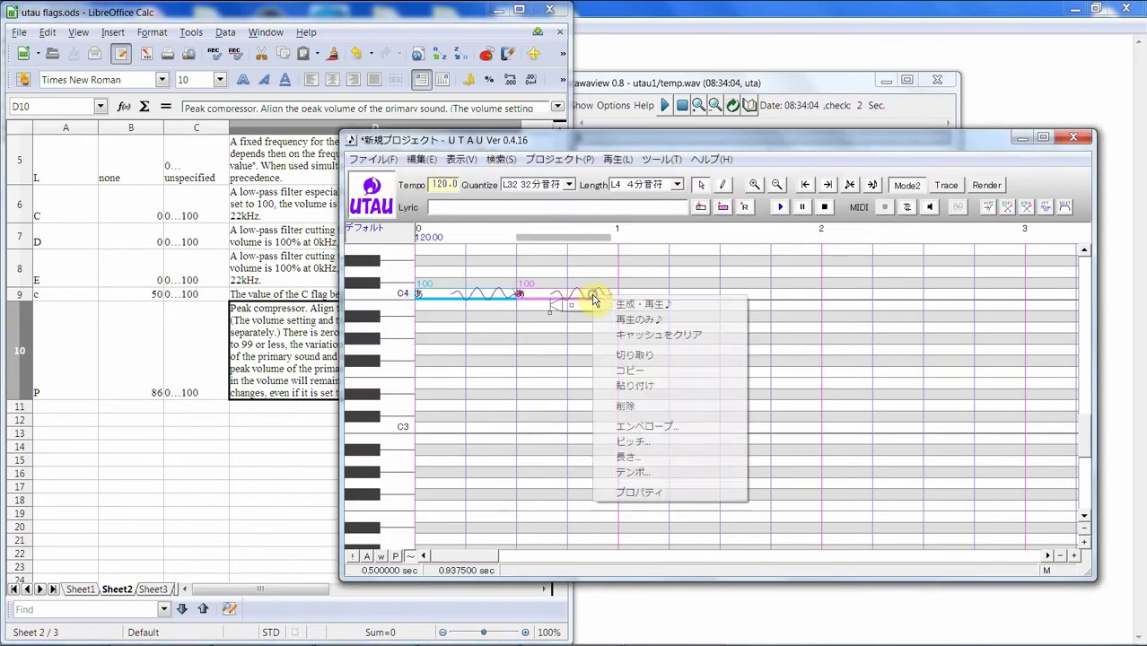
pyautogui.click(652, 491)
pyautogui.doubleClick(660, 462)
pyautogui.press('BackSpace')
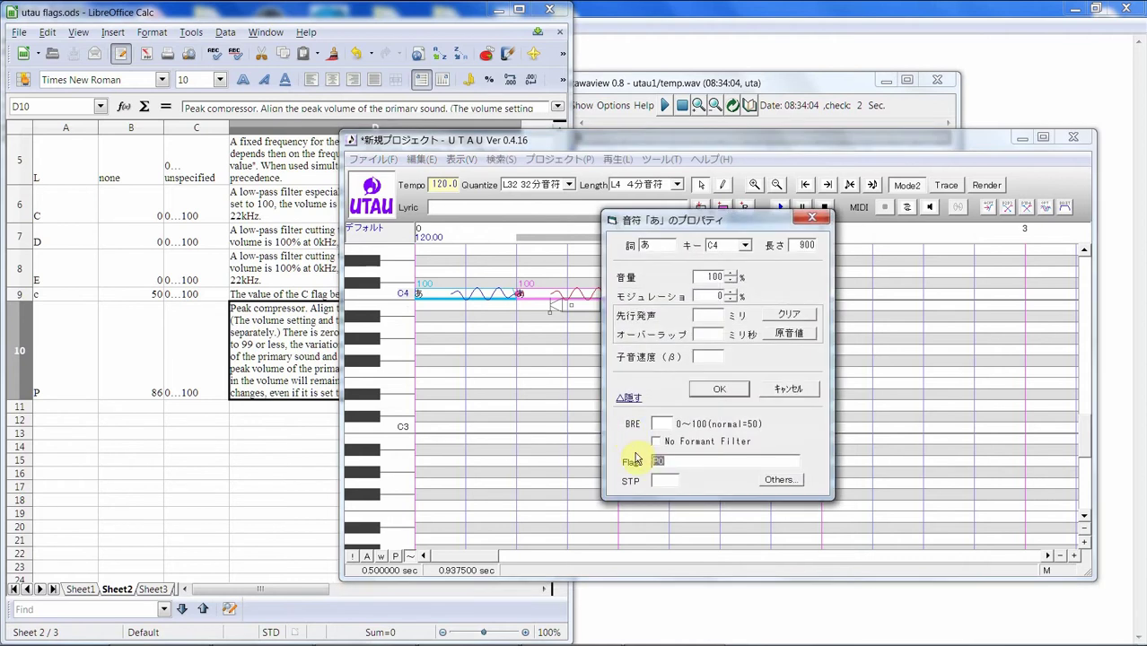
pyautogui.click(730, 392)
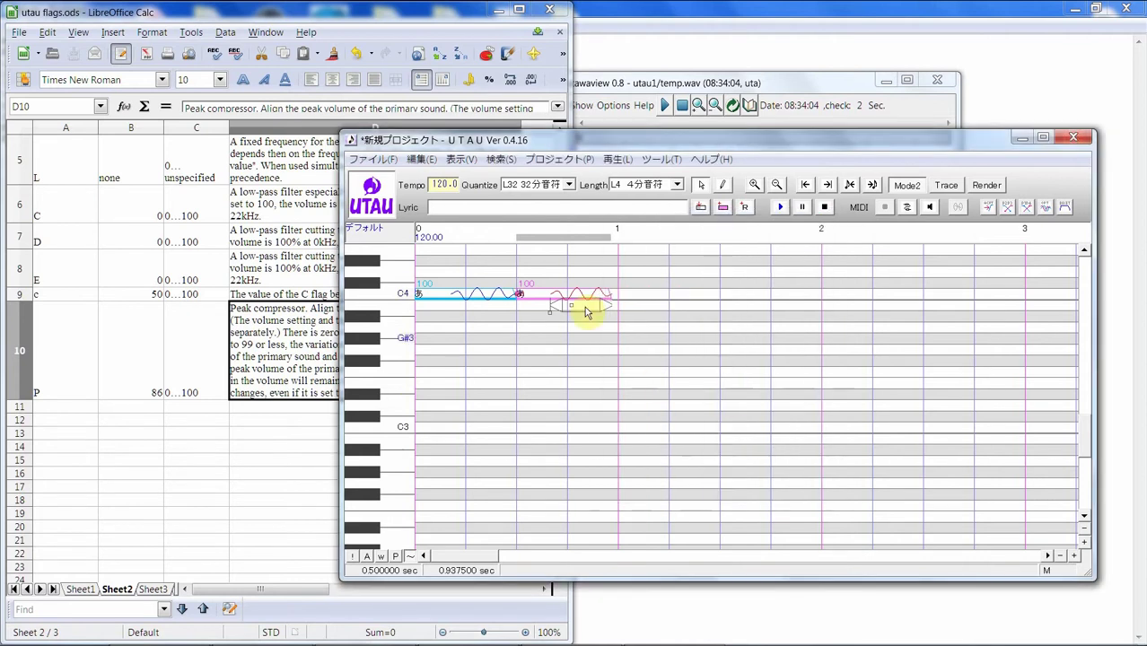
# Step: Reread the P flag's description in LibreOffice Calc and examine the two notes' waveforms in utawaview
pyautogui.click(325, 348)
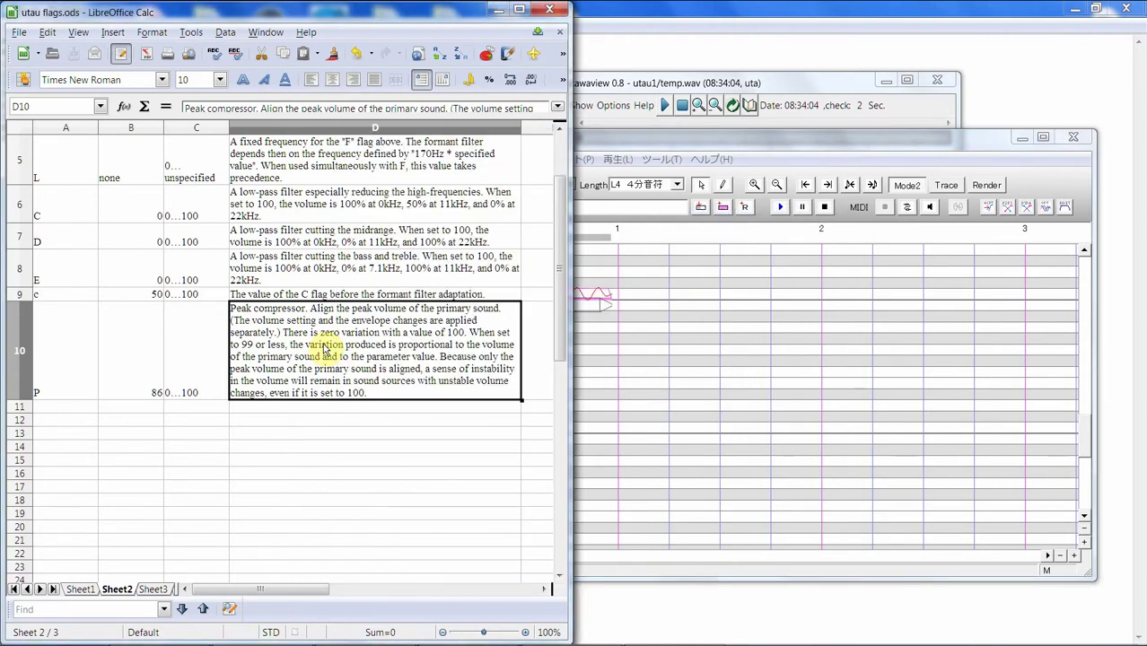
pyautogui.doubleClick(330, 337)
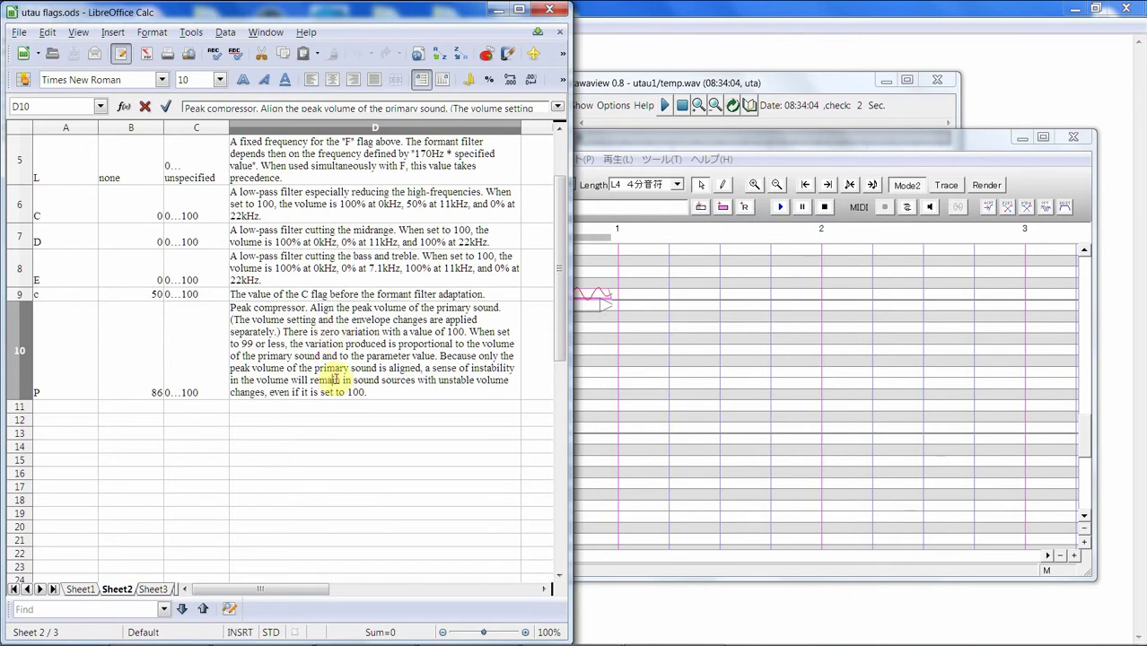
pyautogui.click(377, 418)
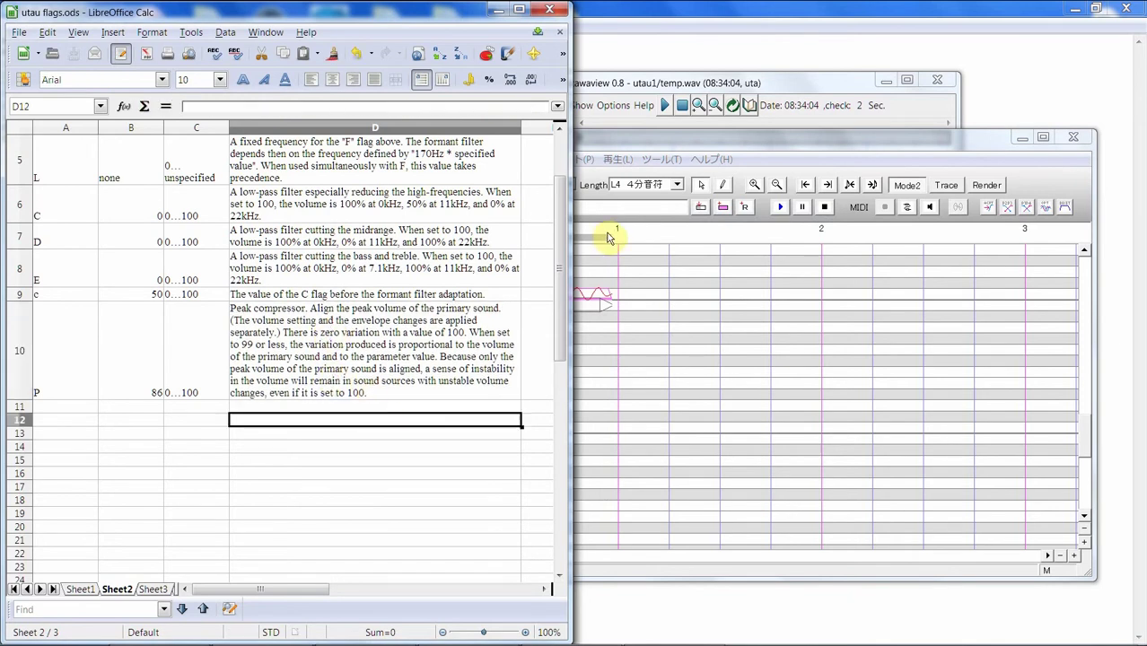
pyautogui.click(647, 93)
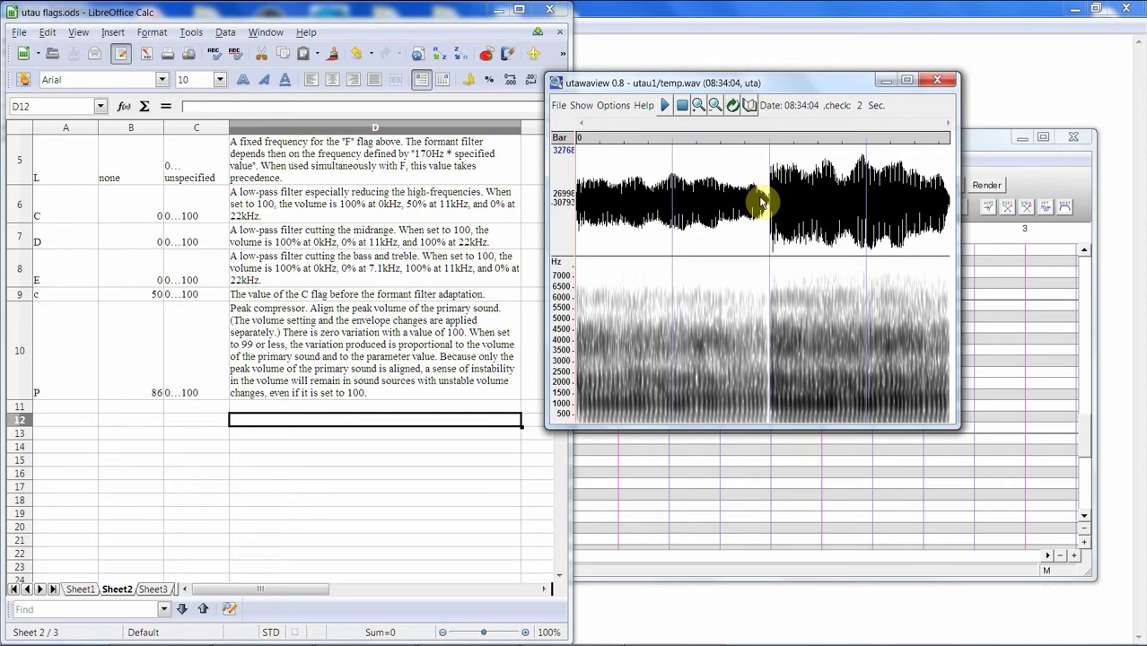
# Step: Check the flags in the second あ note's properties in UTAU
pyautogui.click(798, 473)
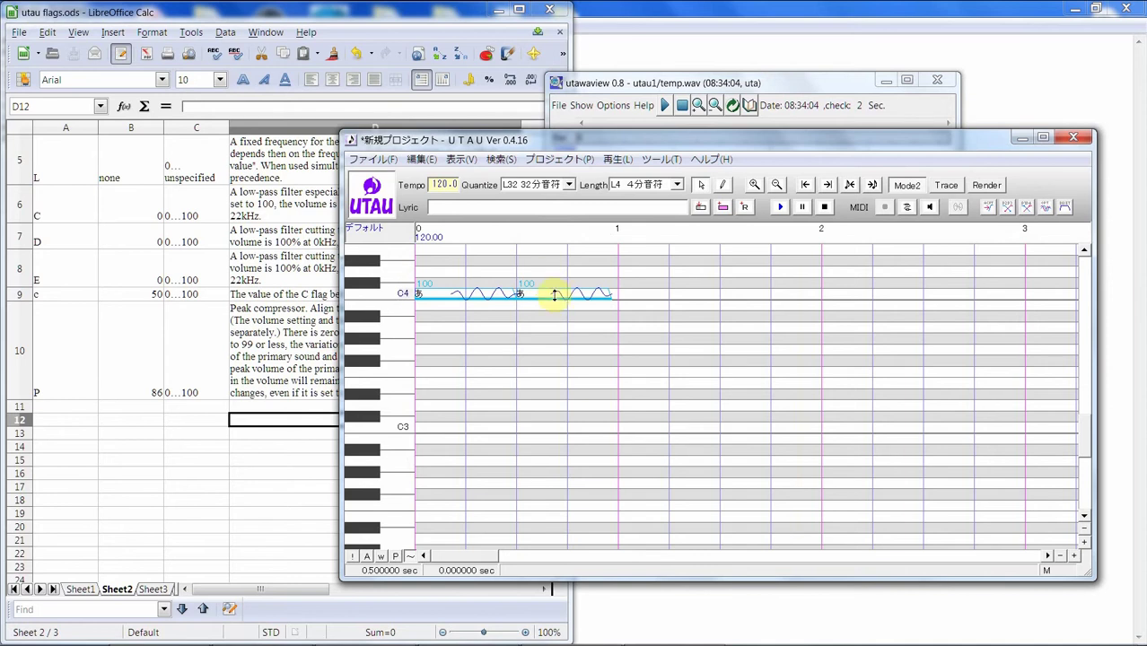
pyautogui.rightClick(541, 295)
pyautogui.click(651, 490)
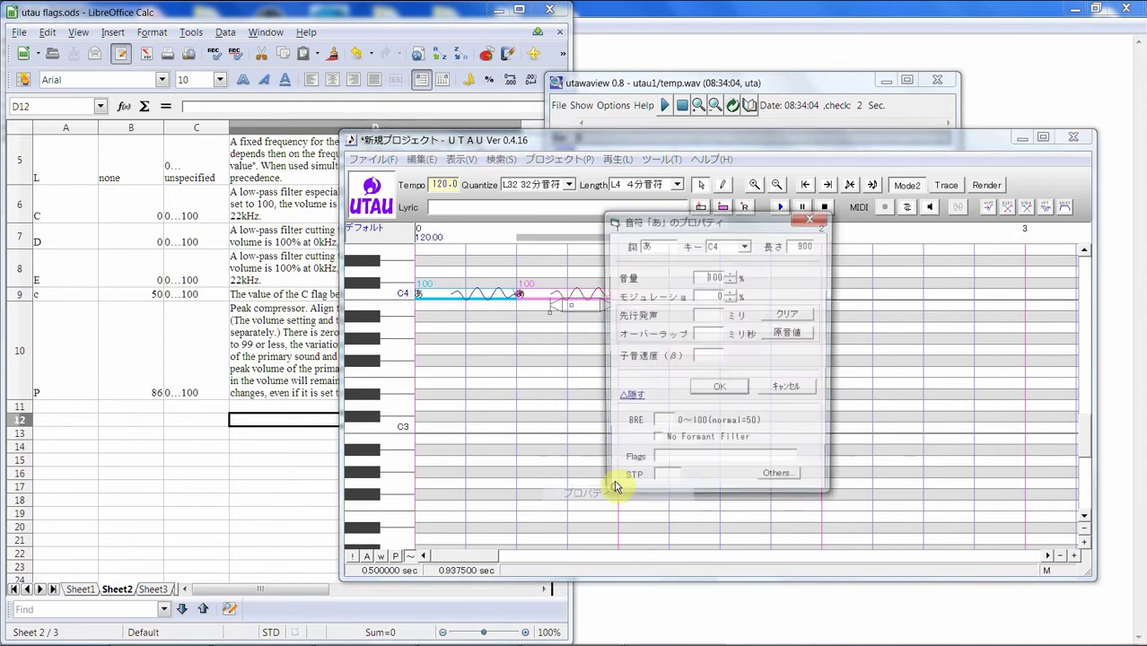
pyautogui.click(719, 389)
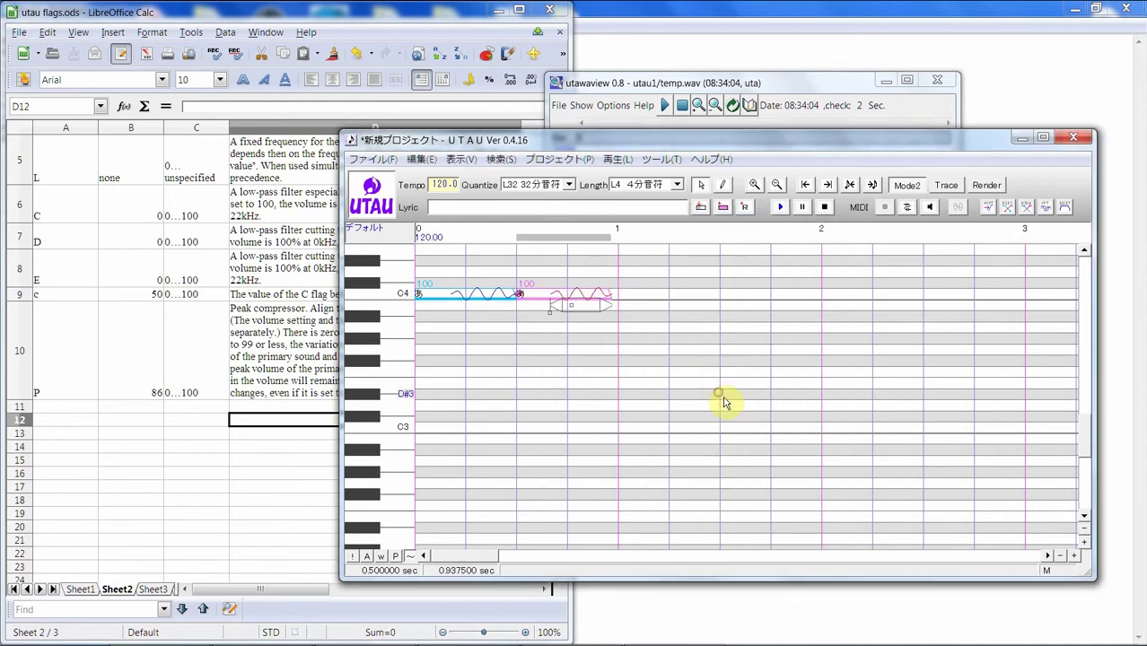
# Step: Read the C, D, E and c filter flag rows in the LibreOffice Calc sheet, focusing on the C flag's description
pyautogui.click(303, 294)
pyautogui.scroll(1, 306, 296)
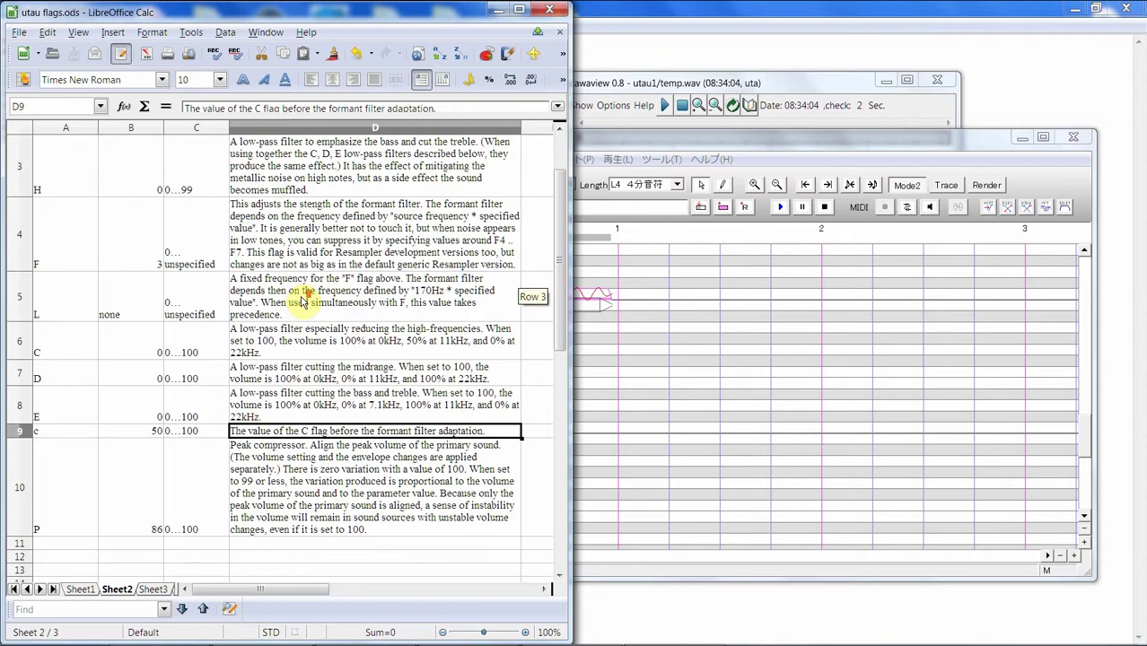
pyautogui.moveTo(79, 344); pyautogui.dragTo(430, 432)
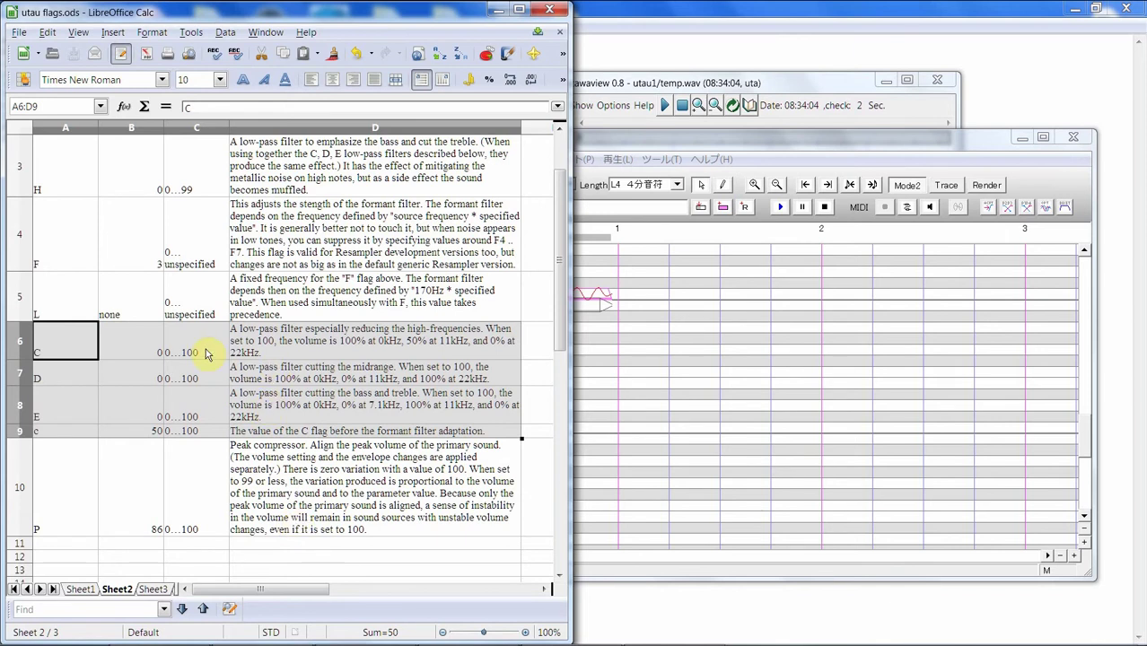
pyautogui.click(299, 346)
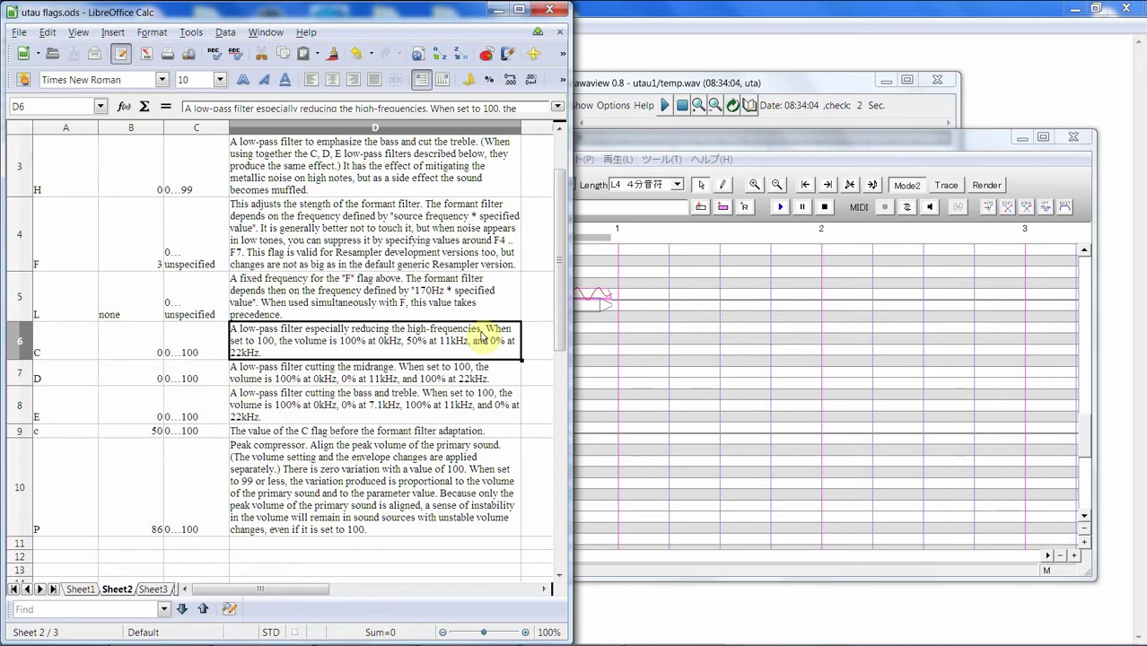
# Step: Set the second あ note's flags to C100 in UTAU, and play both notes to compare their spectrograms
pyautogui.rightClick(585, 303)
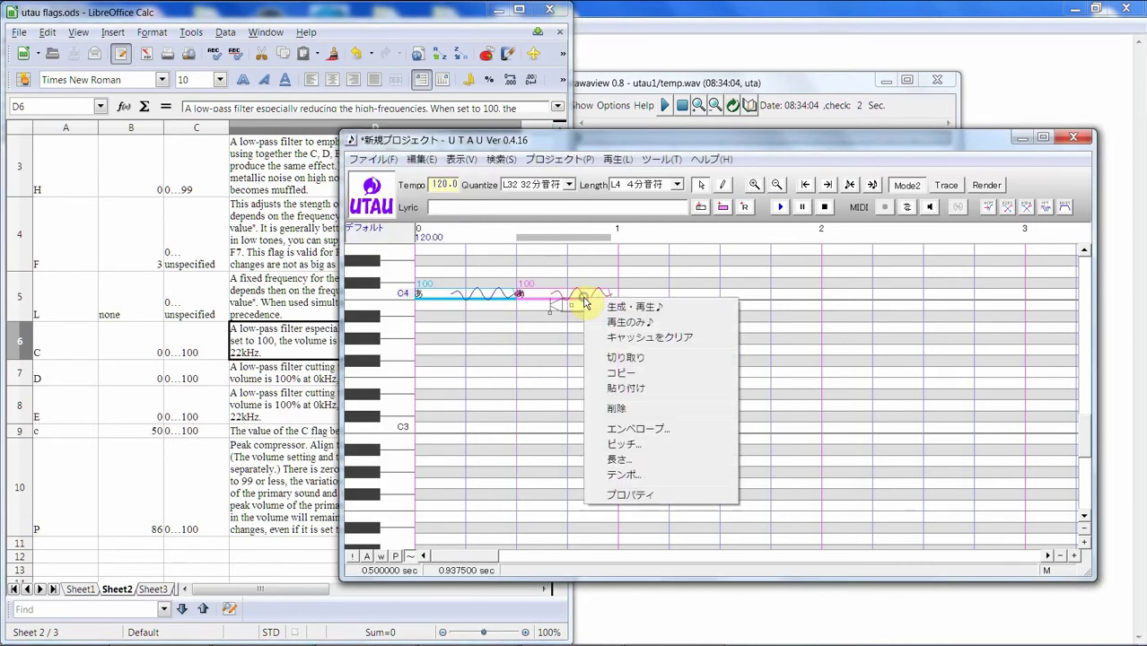
pyautogui.click(655, 494)
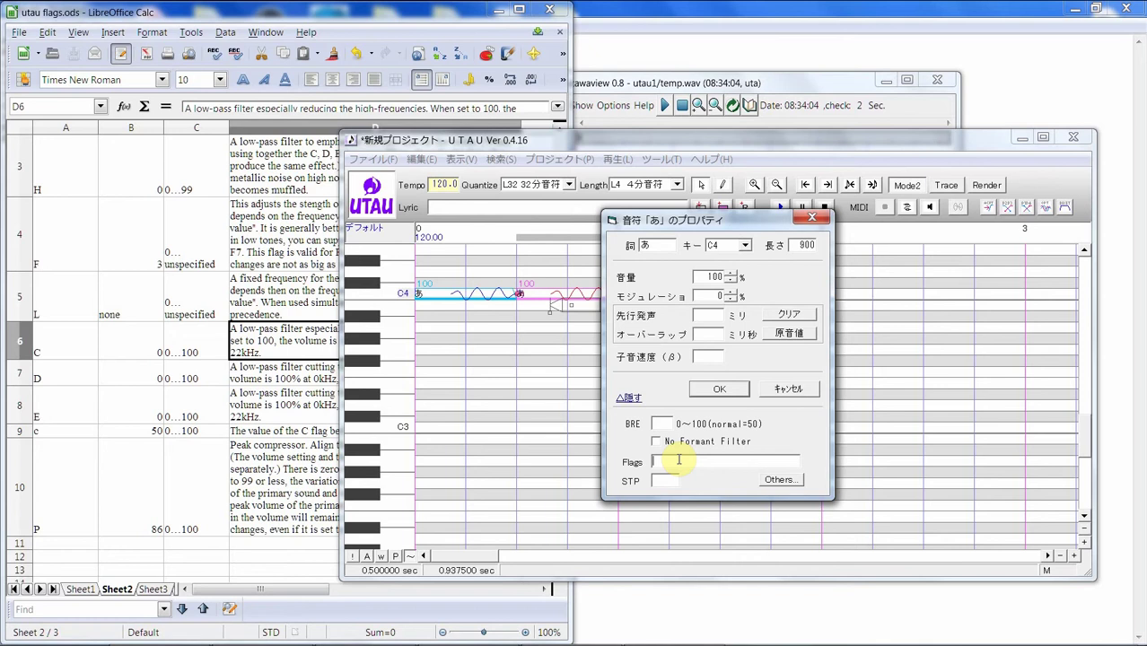
pyautogui.write('C100')
pyautogui.click(721, 389)
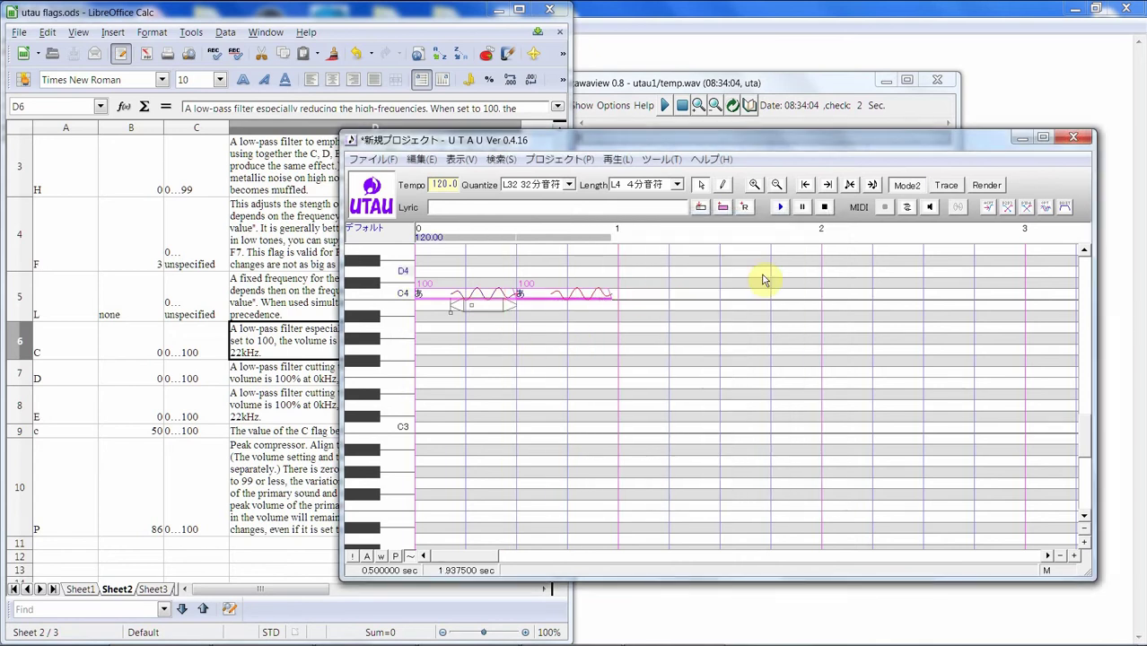
pyautogui.click(782, 210)
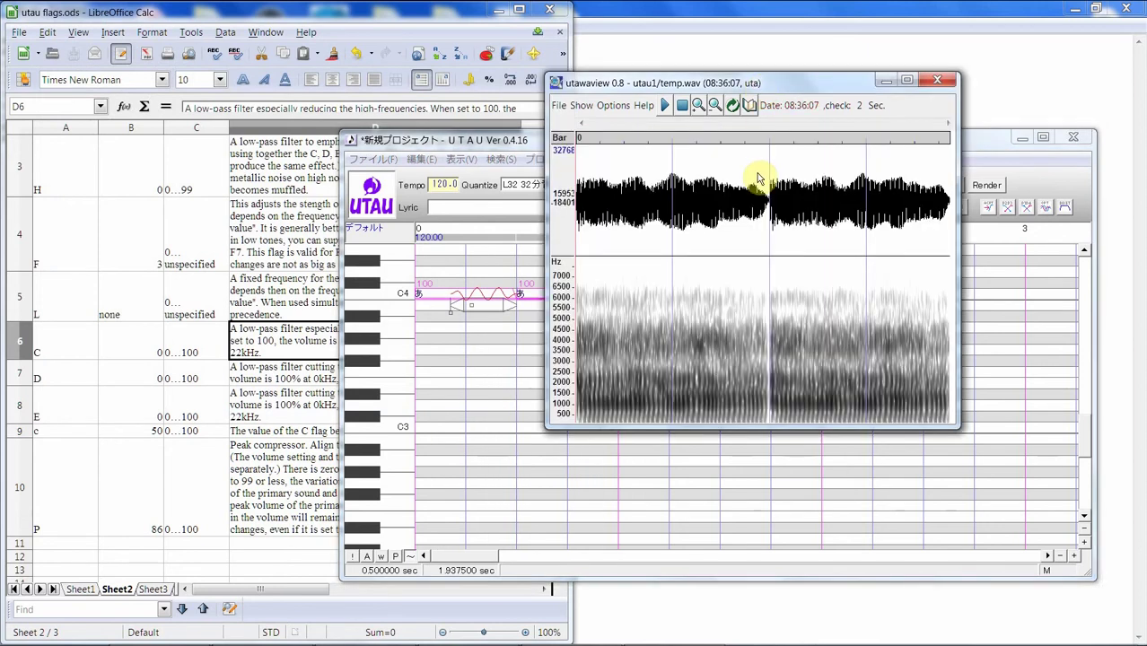
# Step: Review the C flag's description, and resize the utawaview window's height to examine the frequency range of the spectrogram
pyautogui.click(269, 343)
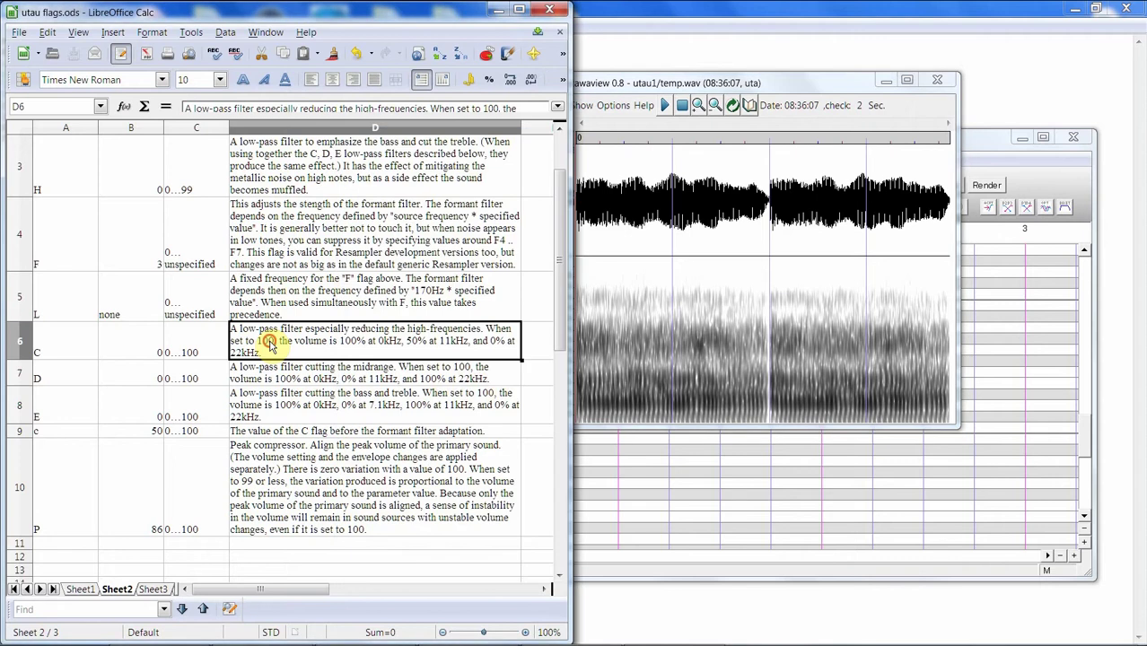
pyautogui.click(588, 444)
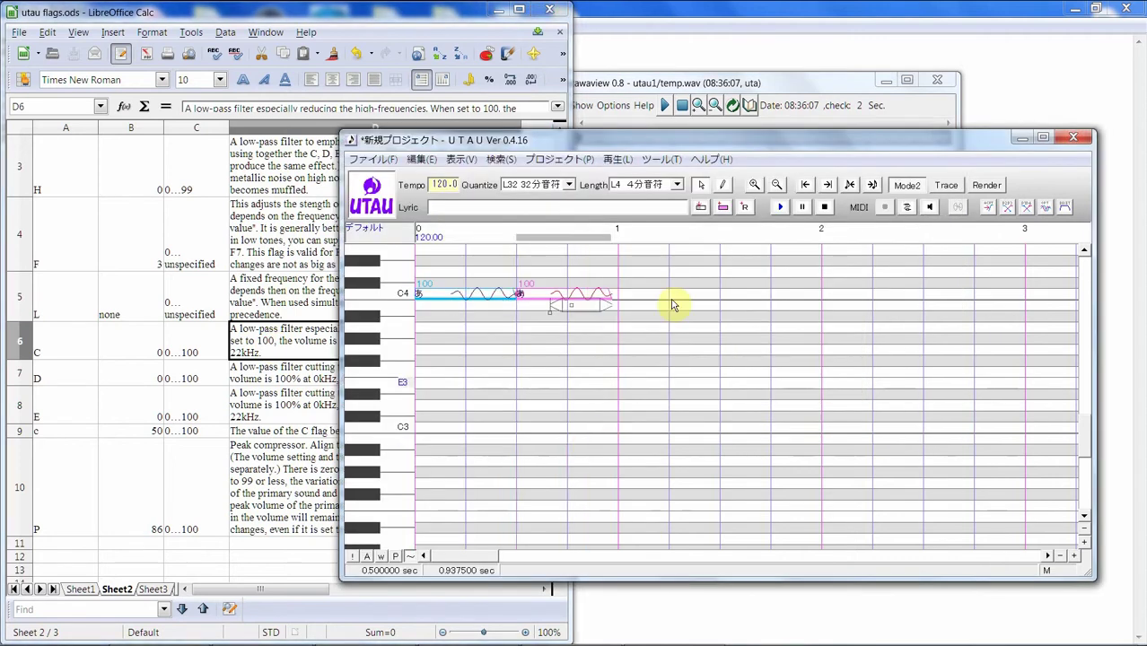
pyautogui.click(661, 82)
pyautogui.click(590, 280)
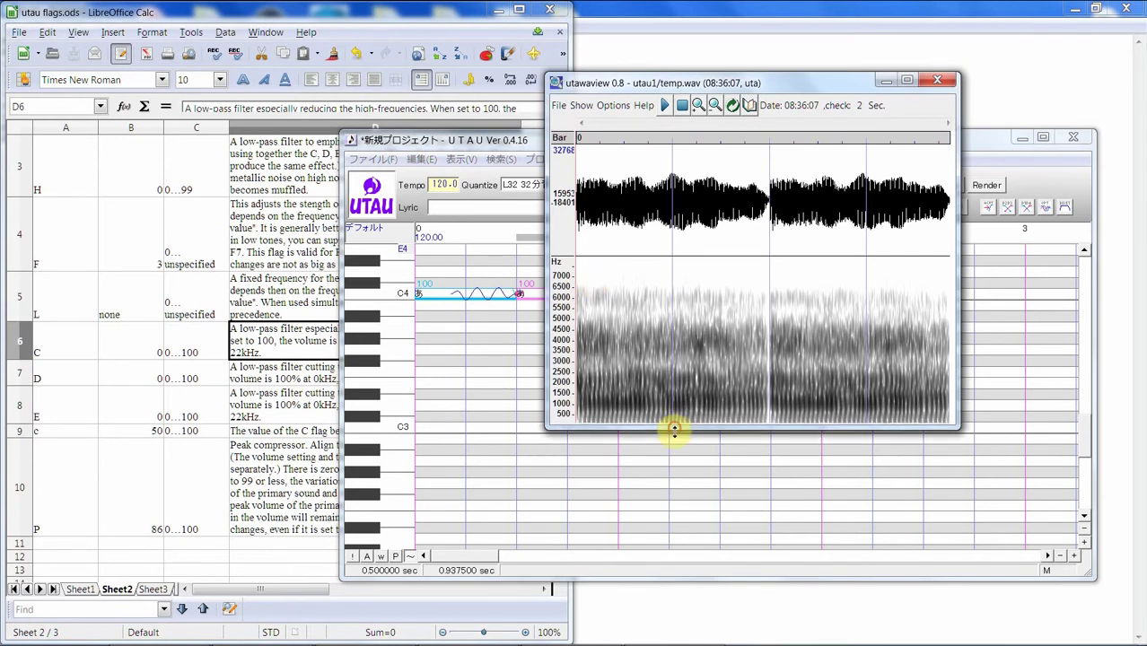
pyautogui.moveTo(676, 428); pyautogui.dragTo(677, 468)
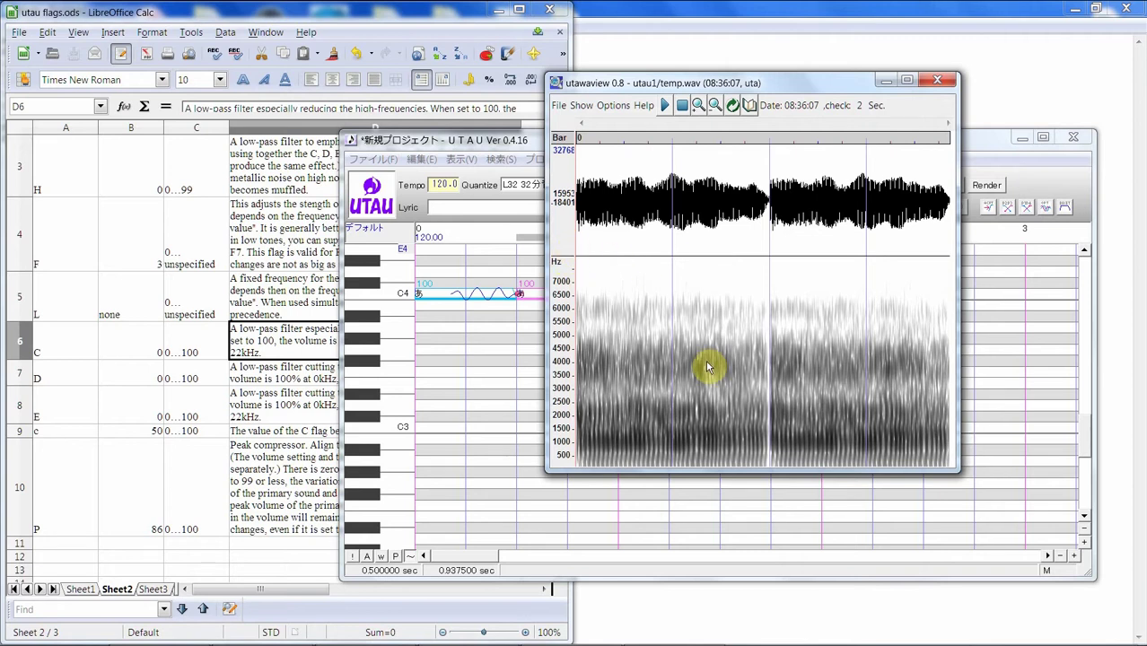
pyautogui.moveTo(729, 468); pyautogui.dragTo(734, 437)
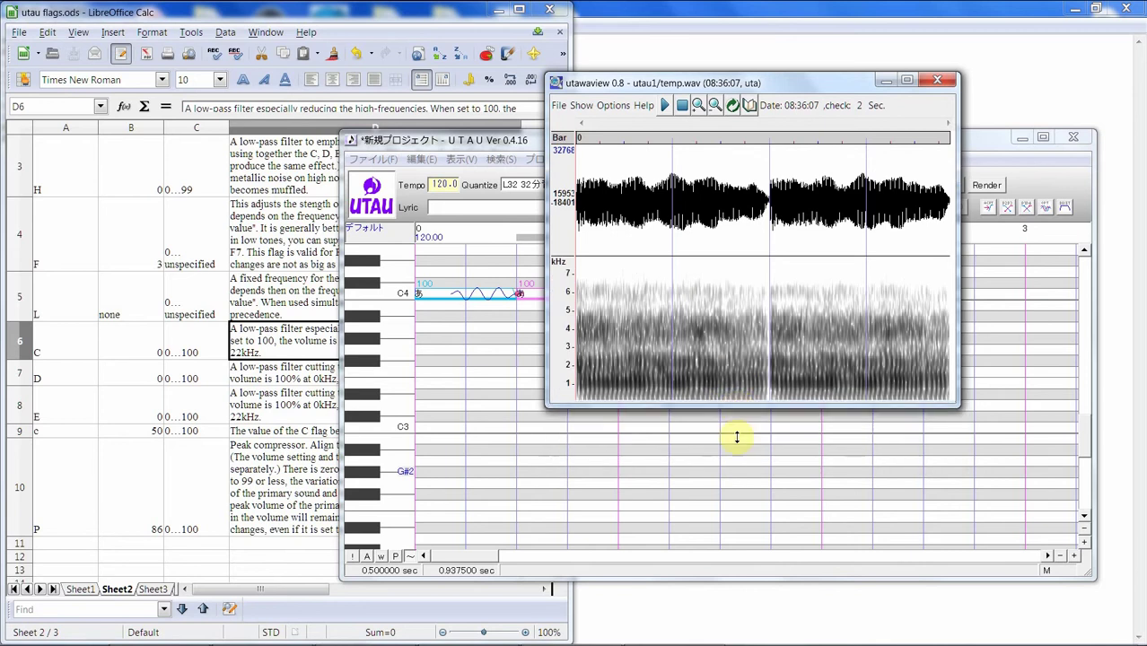
# Step: Reread the C flag's description in the Calc sheet and compare it with the frequency range shown in the utawaview spectrogram
pyautogui.click(295, 364)
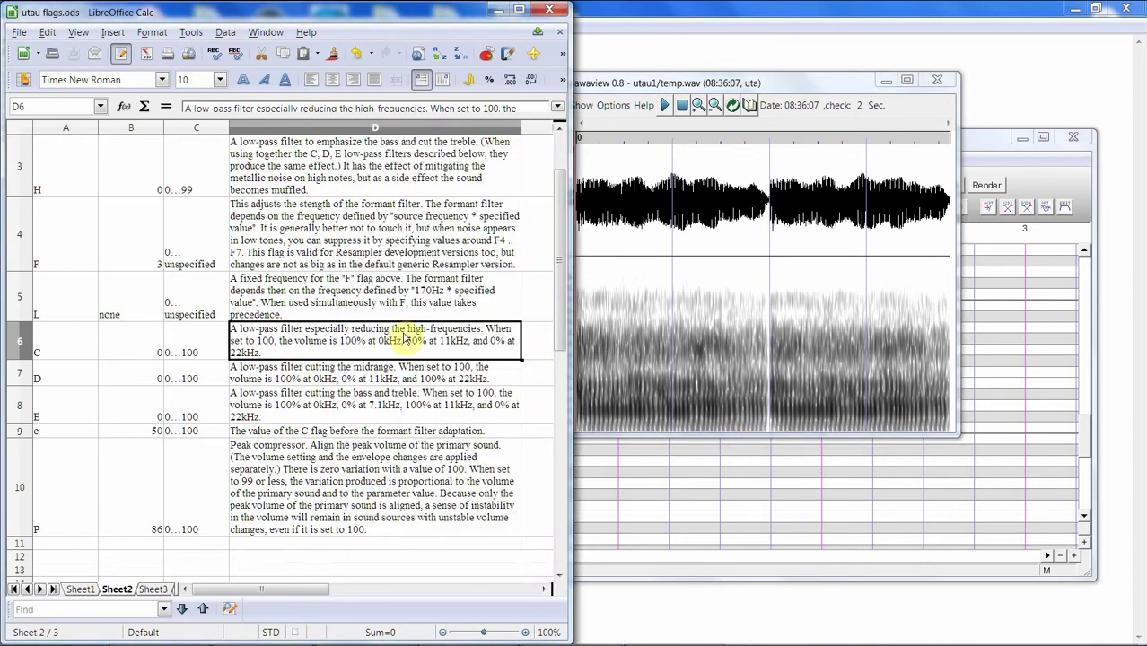
pyautogui.click(639, 289)
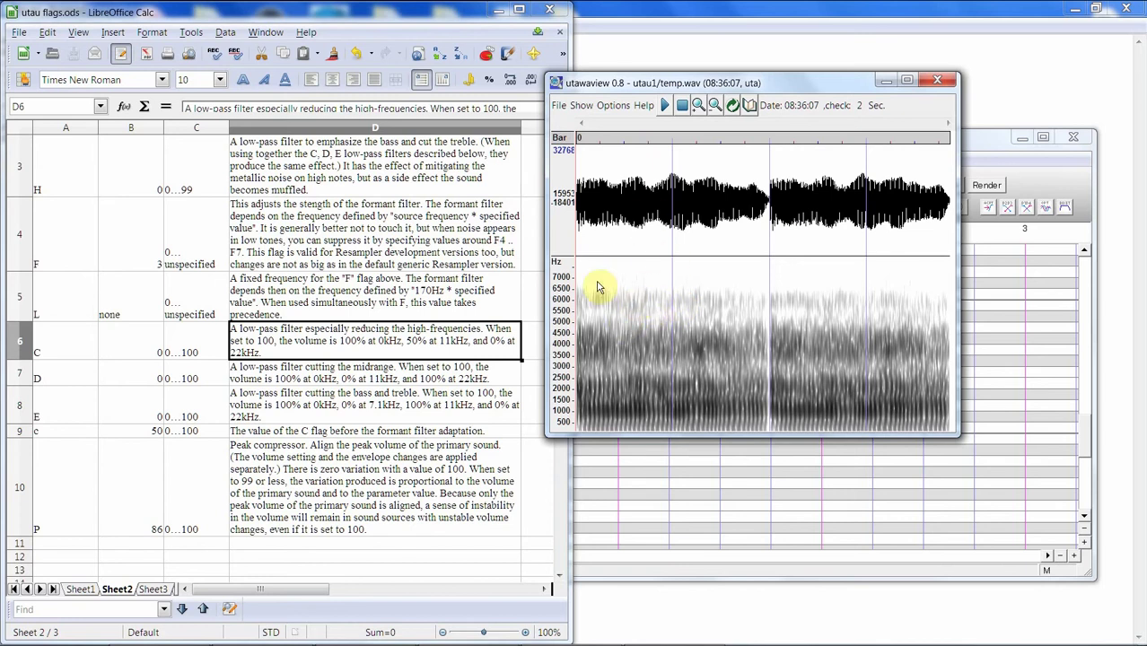
pyautogui.click(723, 475)
pyautogui.click(478, 332)
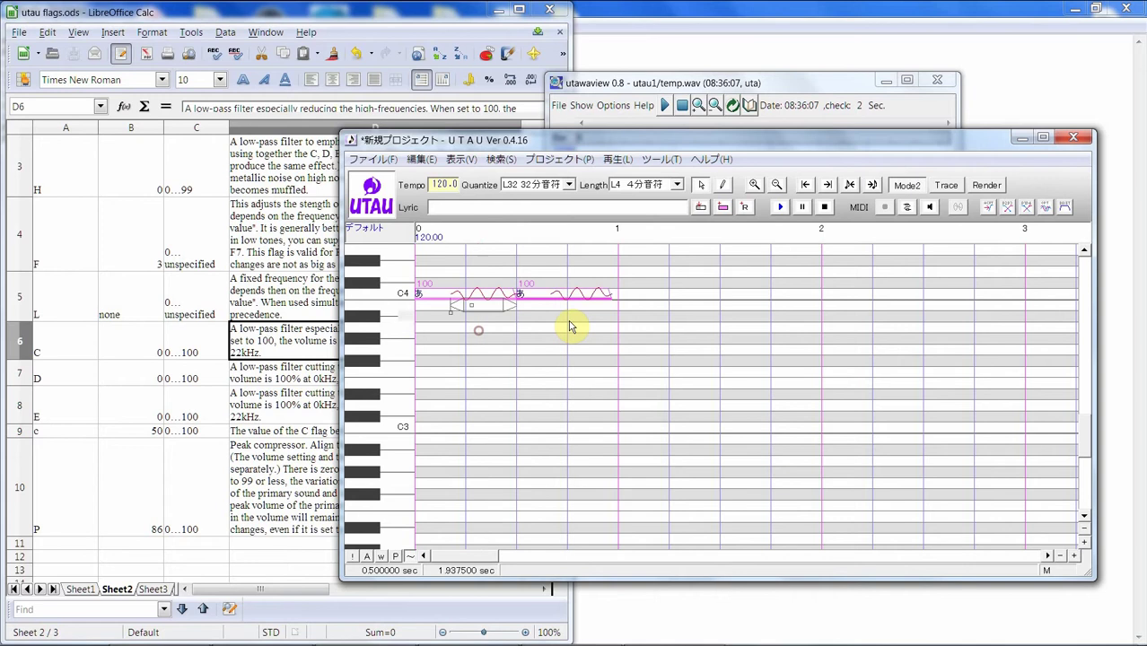
# Step: Raise utawaview's maximum spectrum frequency so the spectrogram reaches at least 18 kHz, and examine both notes' high frequencies
pyautogui.click(618, 106)
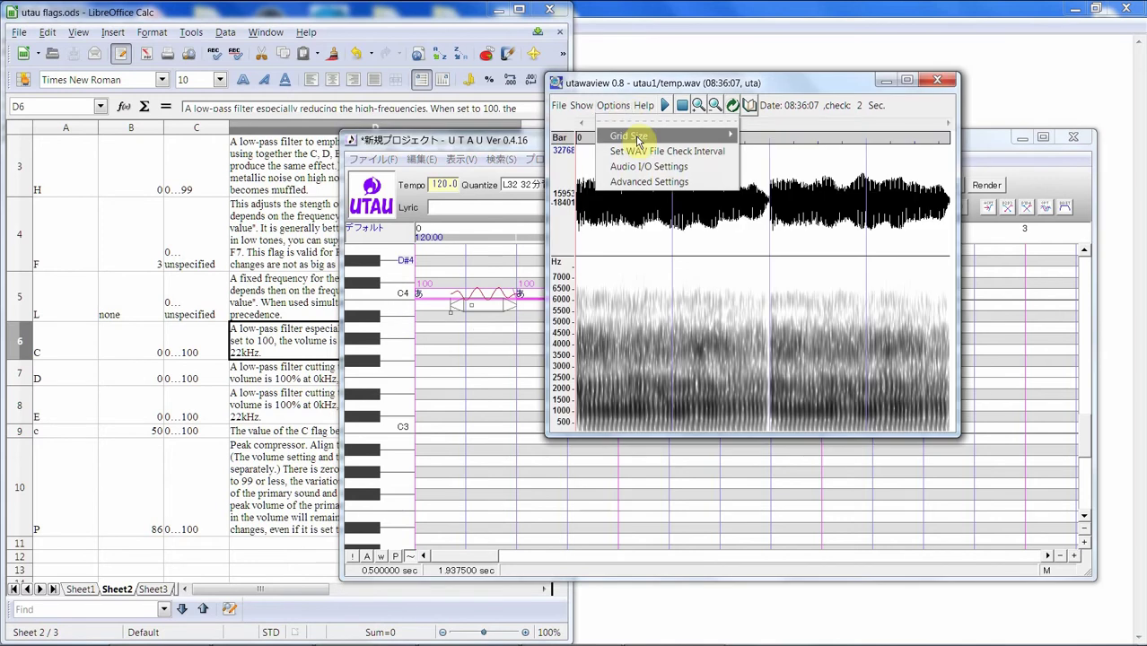
pyautogui.moveTo(639, 141)
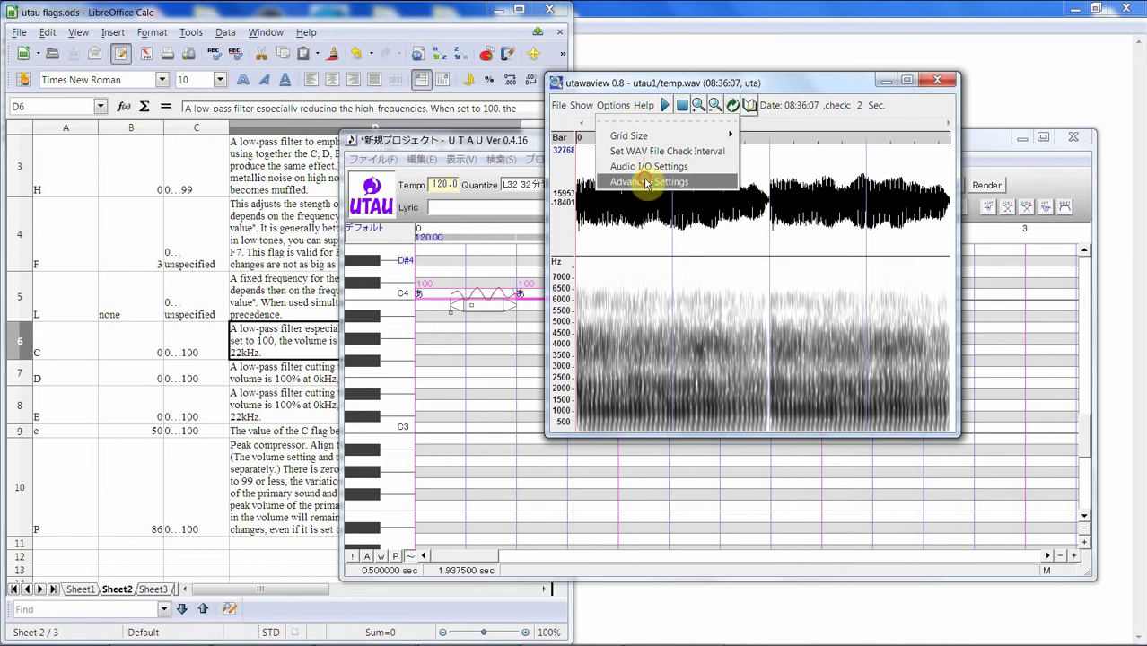
pyautogui.click(646, 183)
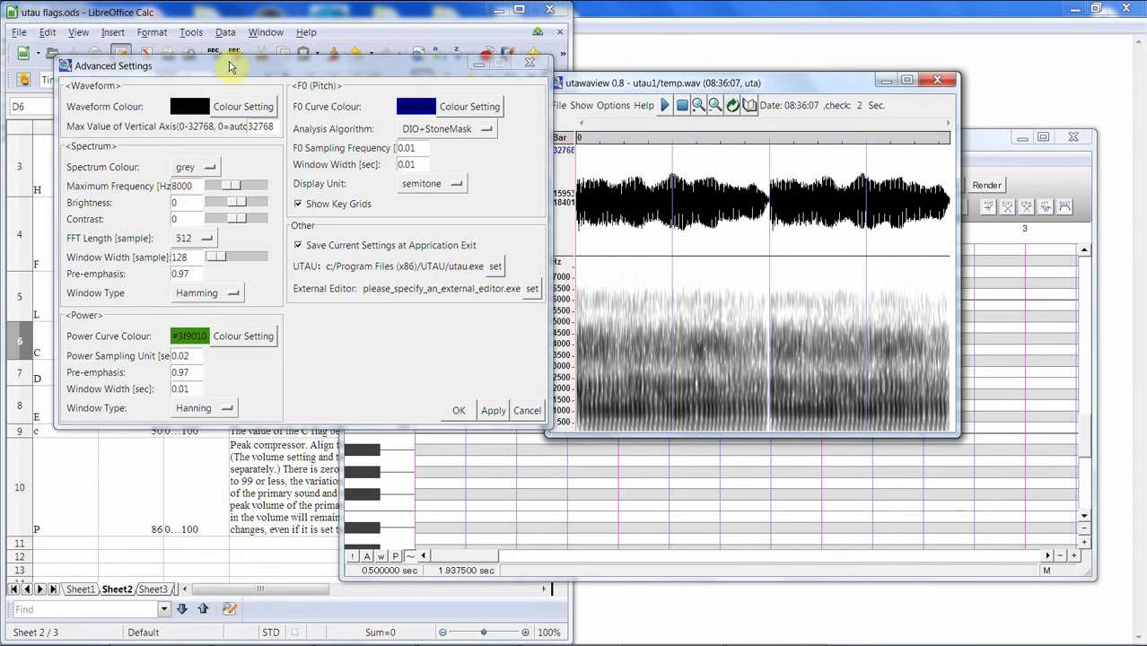
pyautogui.moveTo(231, 66); pyautogui.dragTo(608, 107)
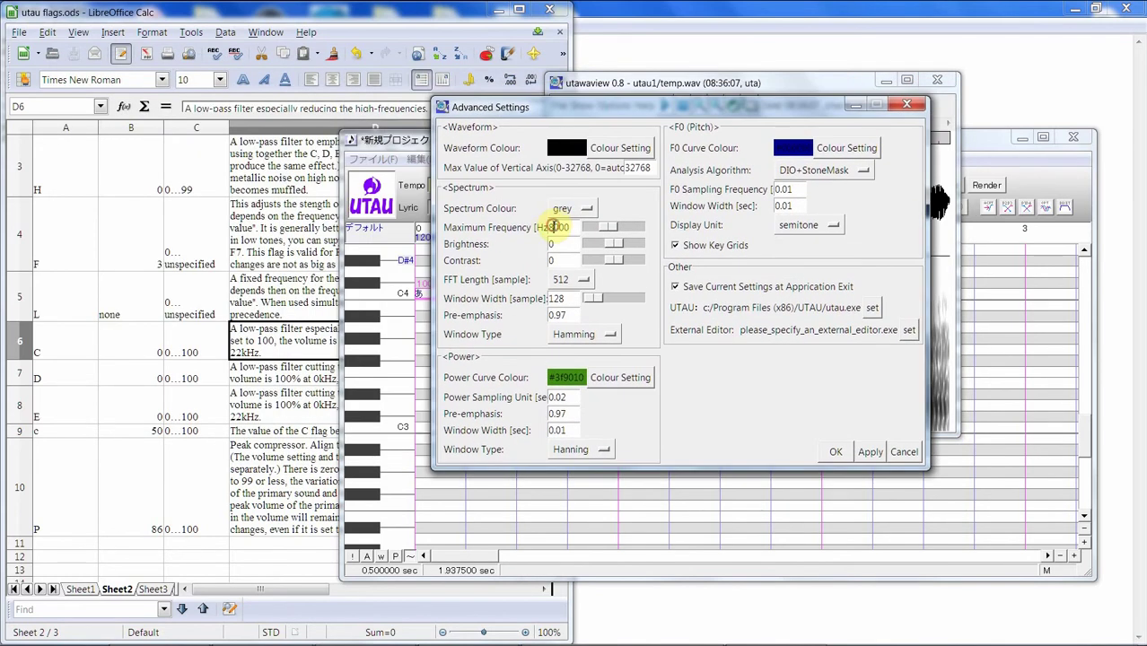
pyautogui.scroll(5, 548, 226)
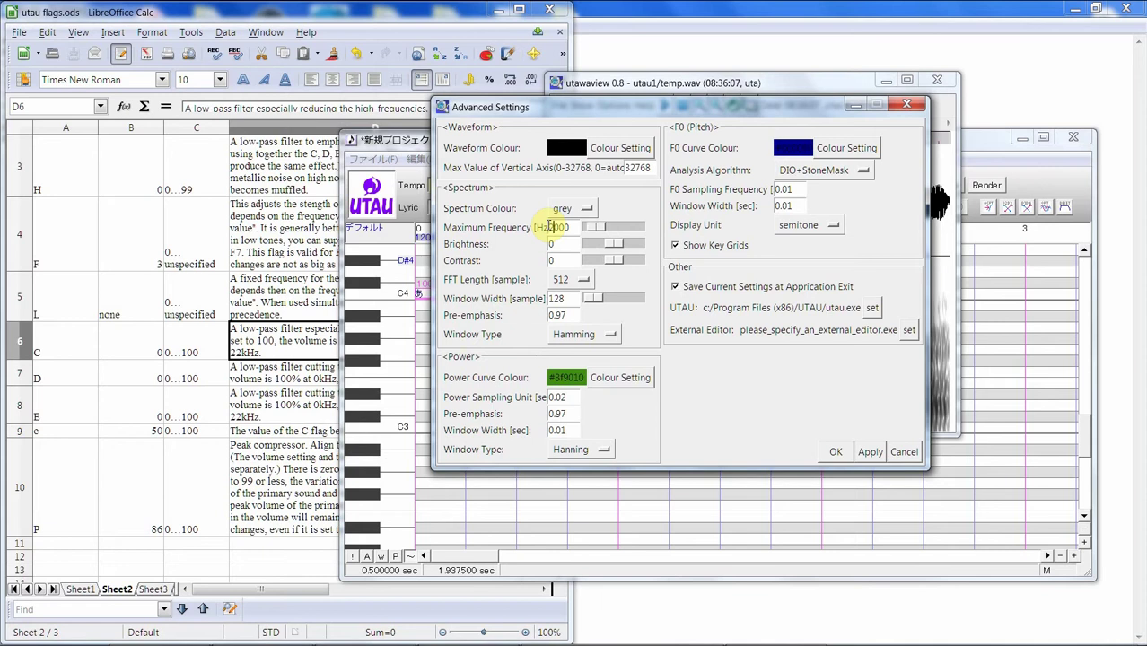
pyautogui.click(836, 452)
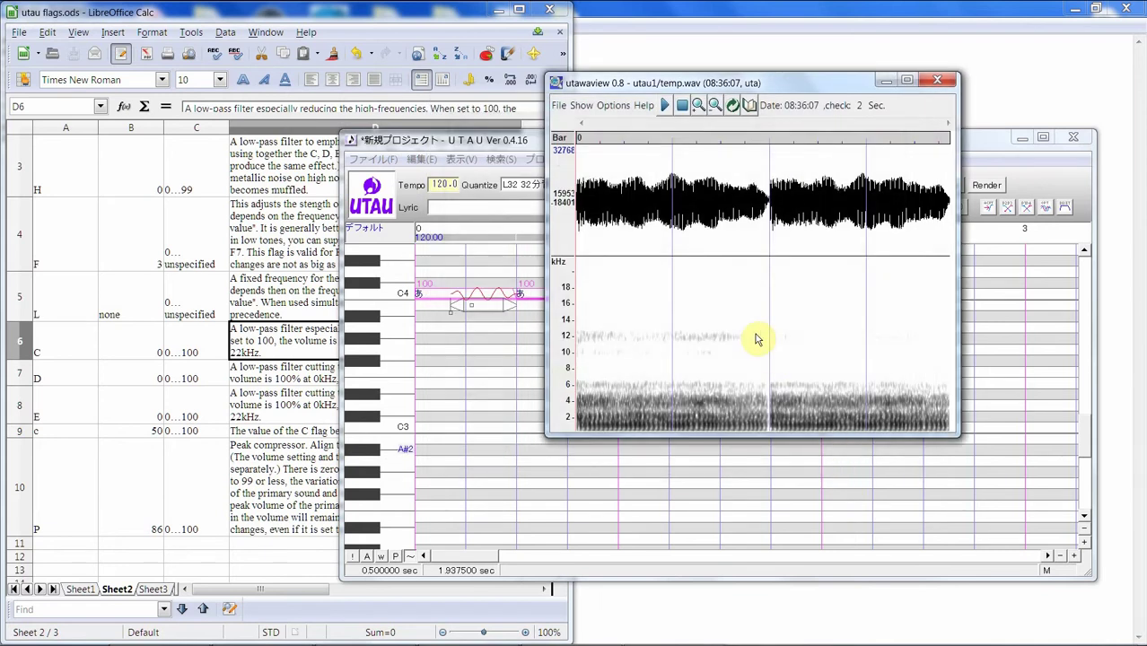
pyautogui.click(474, 373)
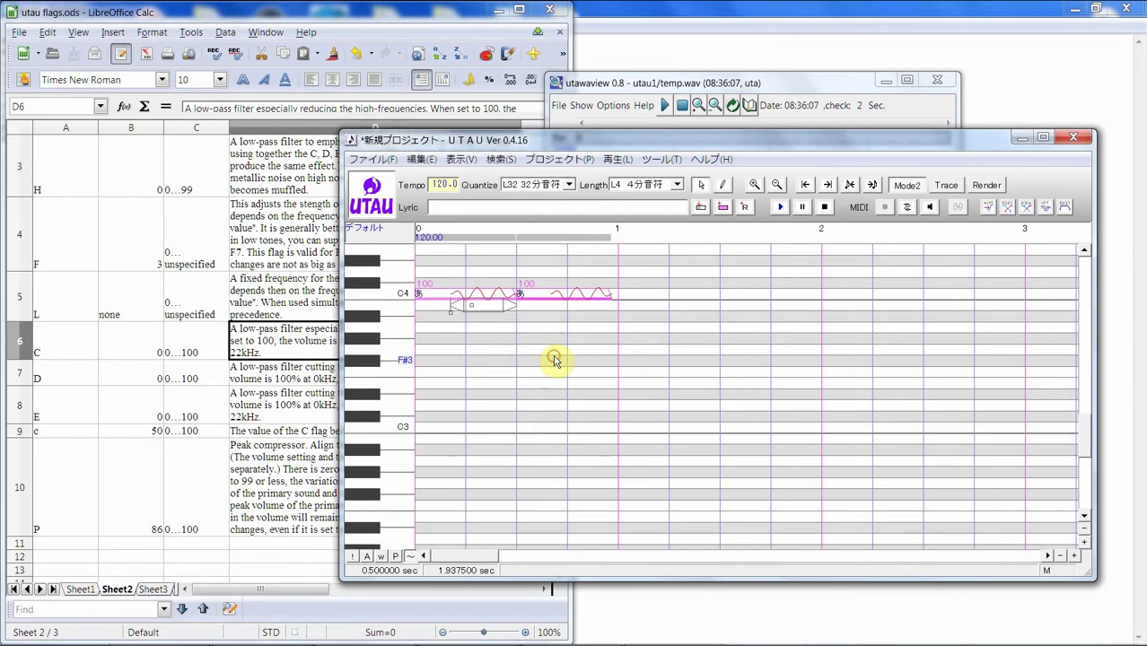
pyautogui.click(779, 82)
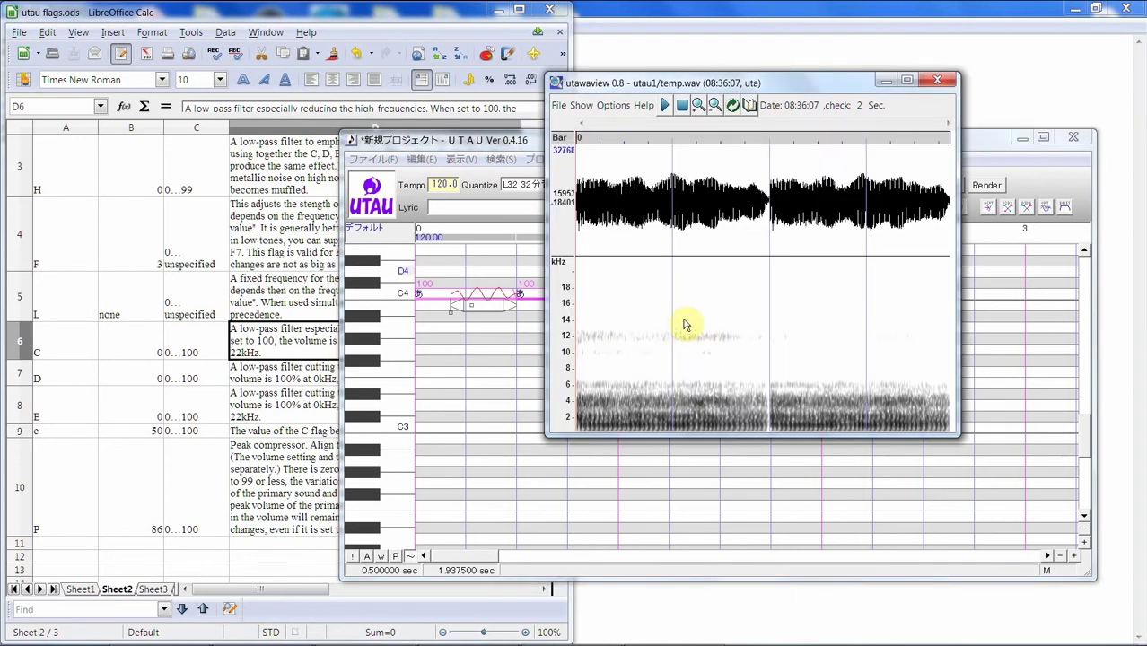
# Step: Set the second あ note's flags to D100 in UTAU, and play both notes to compare their spectrograms
pyautogui.click(527, 337)
pyautogui.rightClick(655, 291)
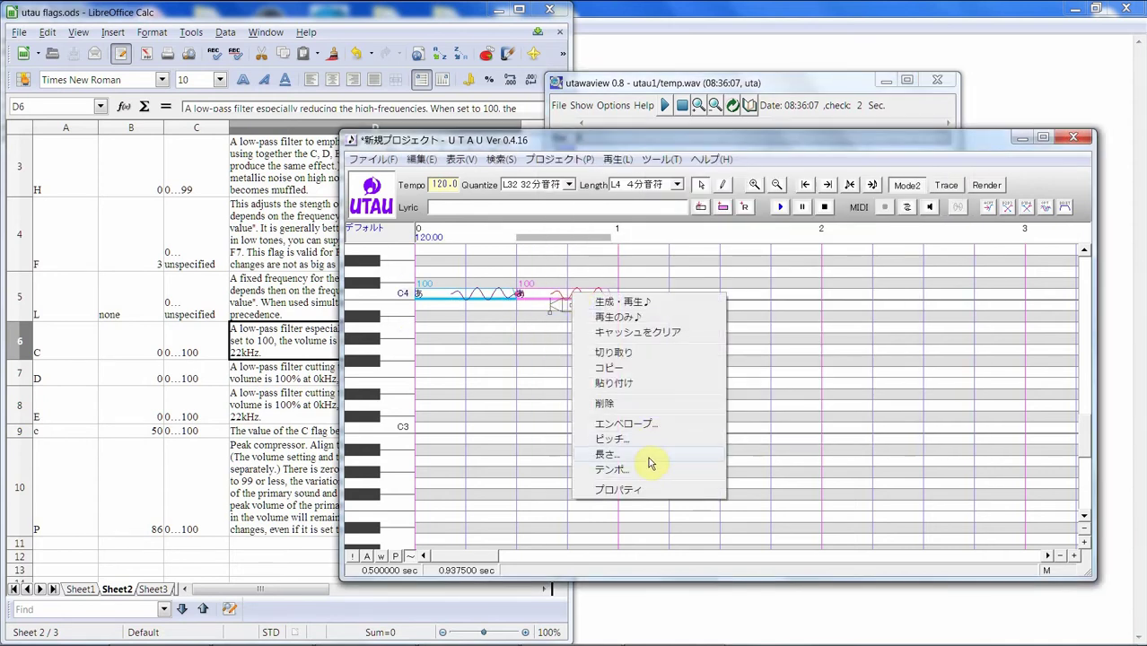
pyautogui.click(659, 496)
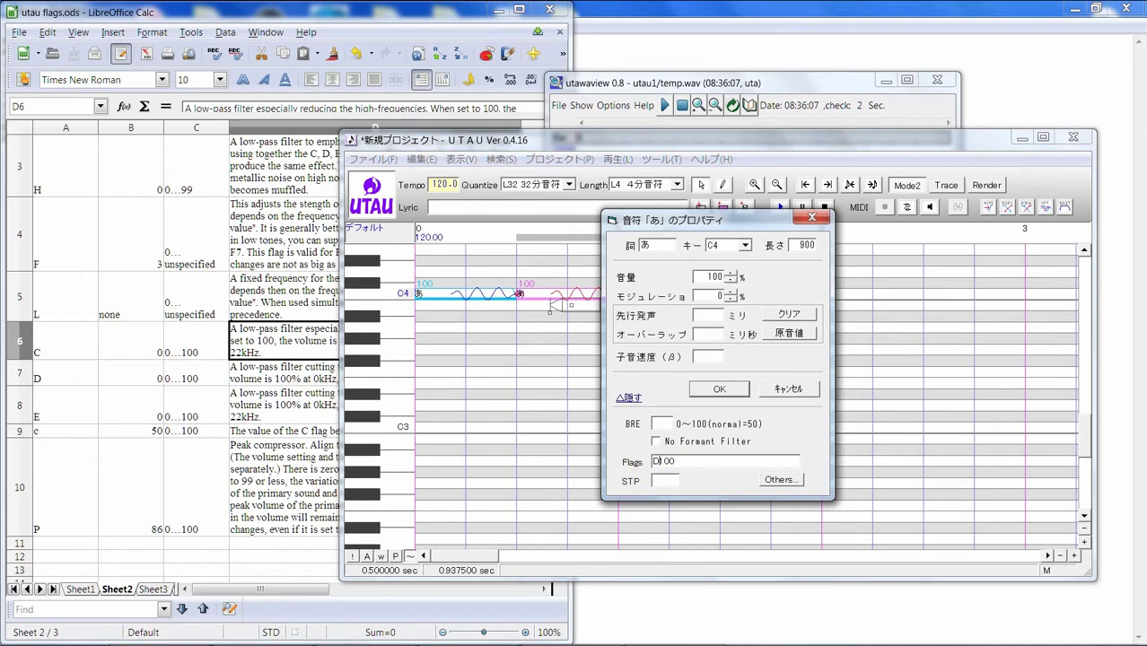
pyautogui.click(719, 389)
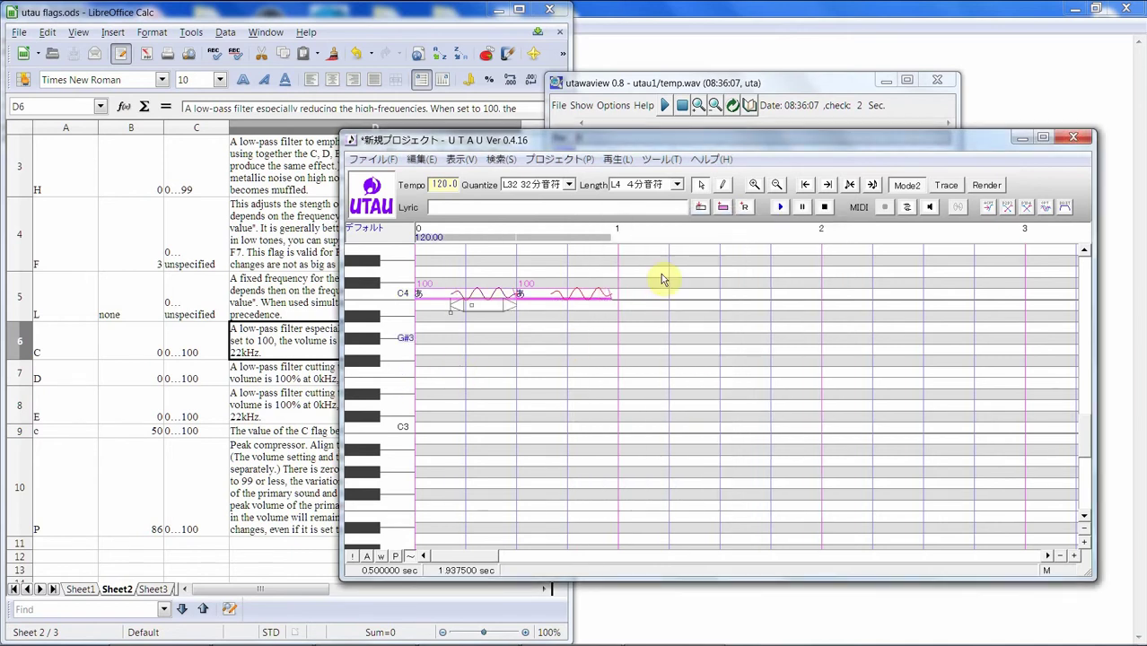
pyautogui.click(787, 208)
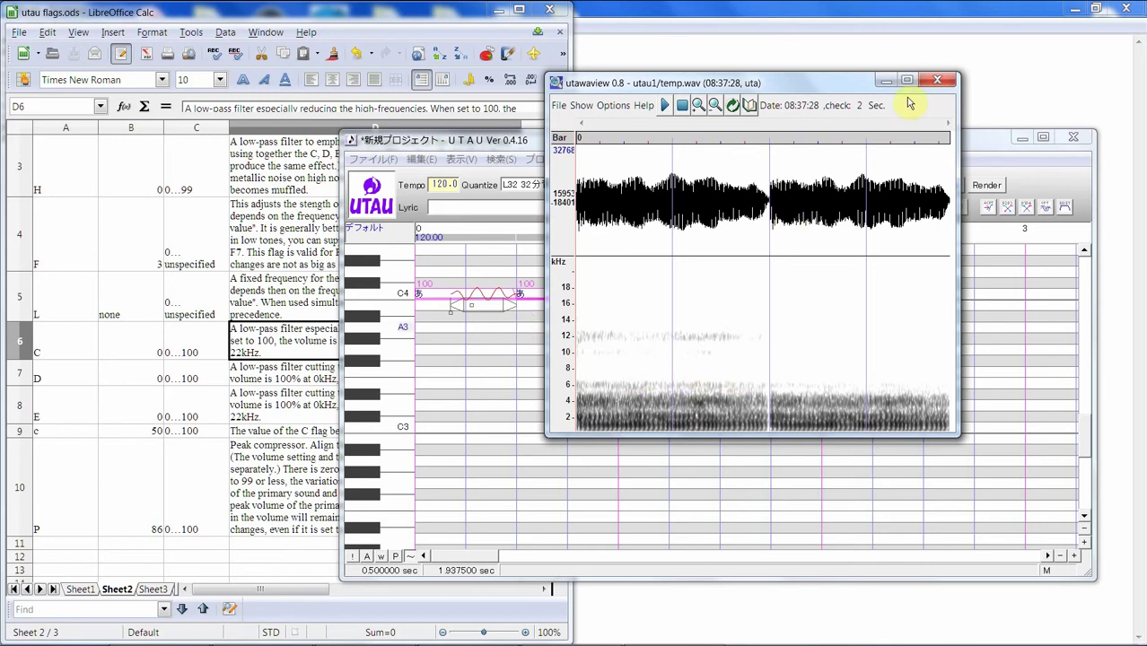
# Step: Set the second あ note's flags to E100, play both notes, and compare their spectrograms with the E flag's description
pyautogui.click(534, 318)
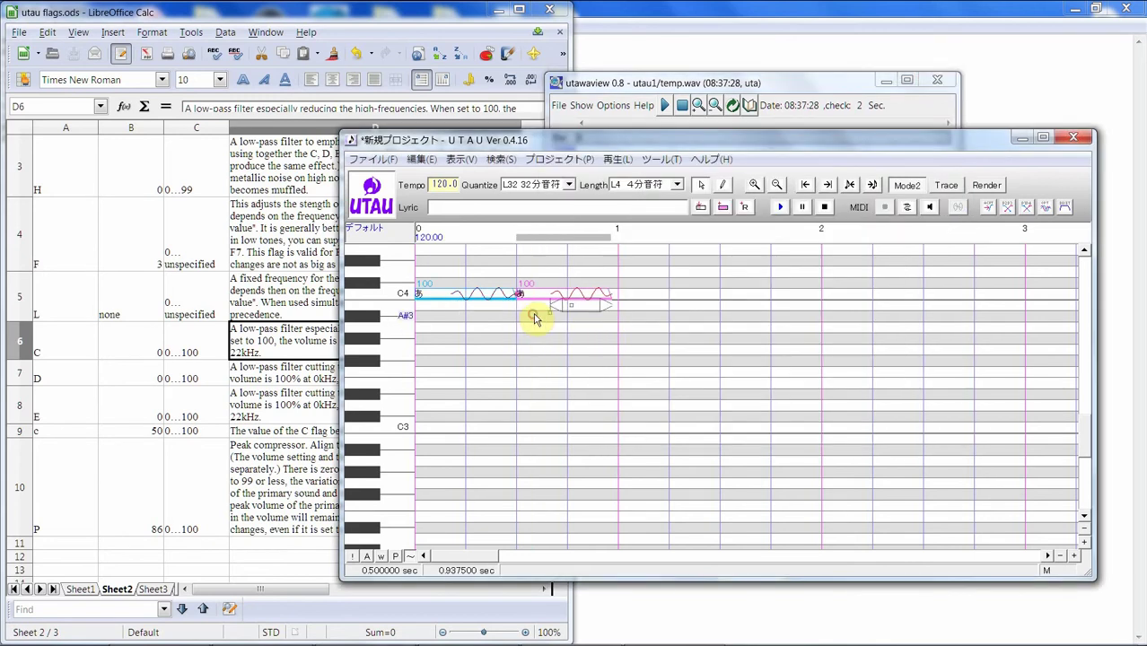
pyautogui.rightClick(560, 295)
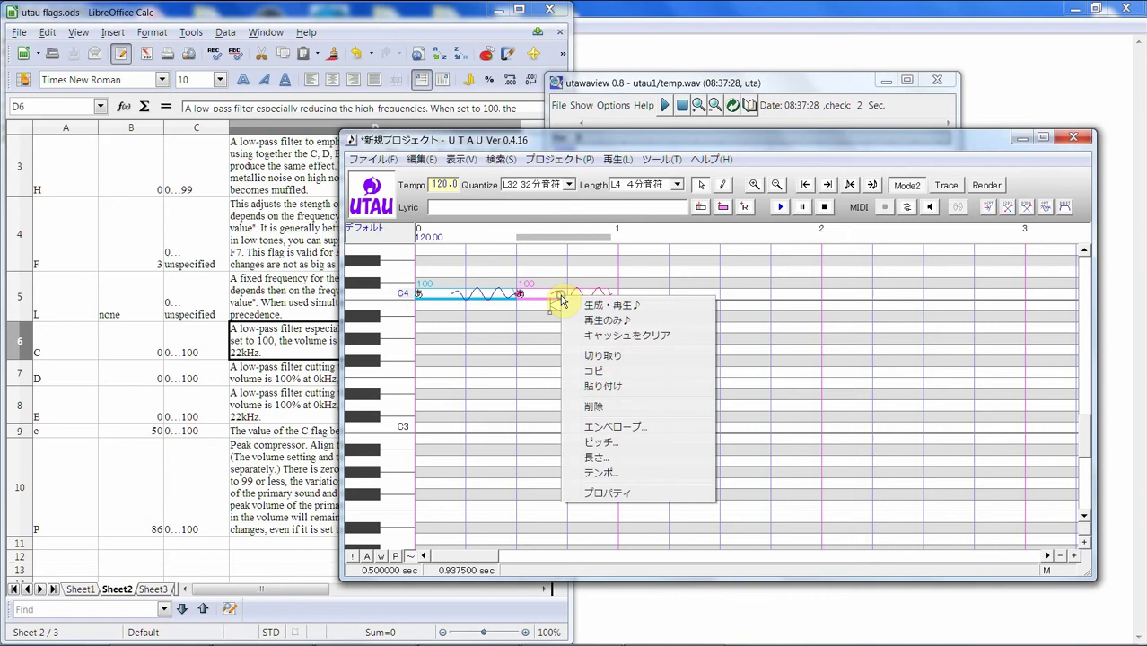
pyautogui.click(648, 495)
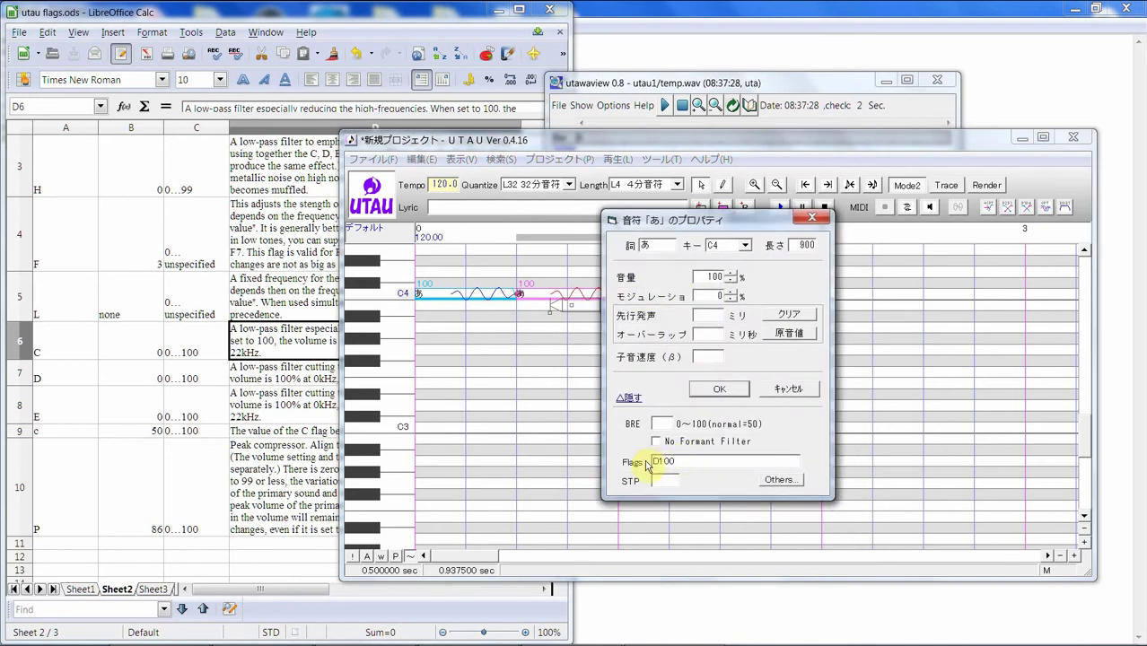
pyautogui.click(647, 465)
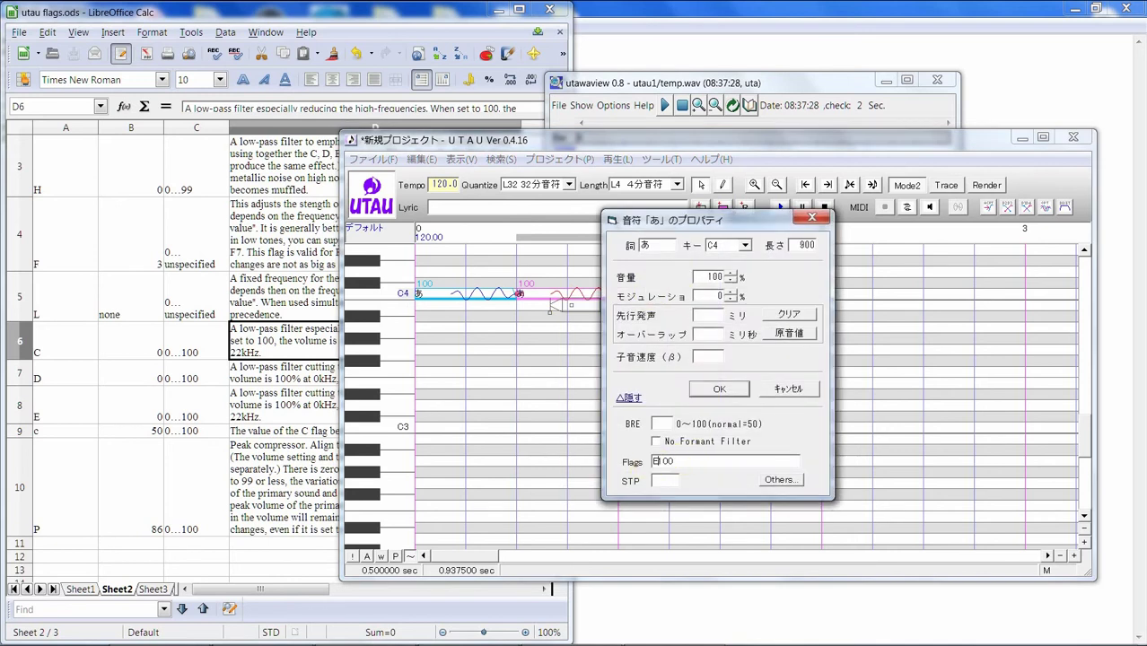
pyautogui.click(720, 389)
pyautogui.moveTo(487, 384); pyautogui.dragTo(564, 364)
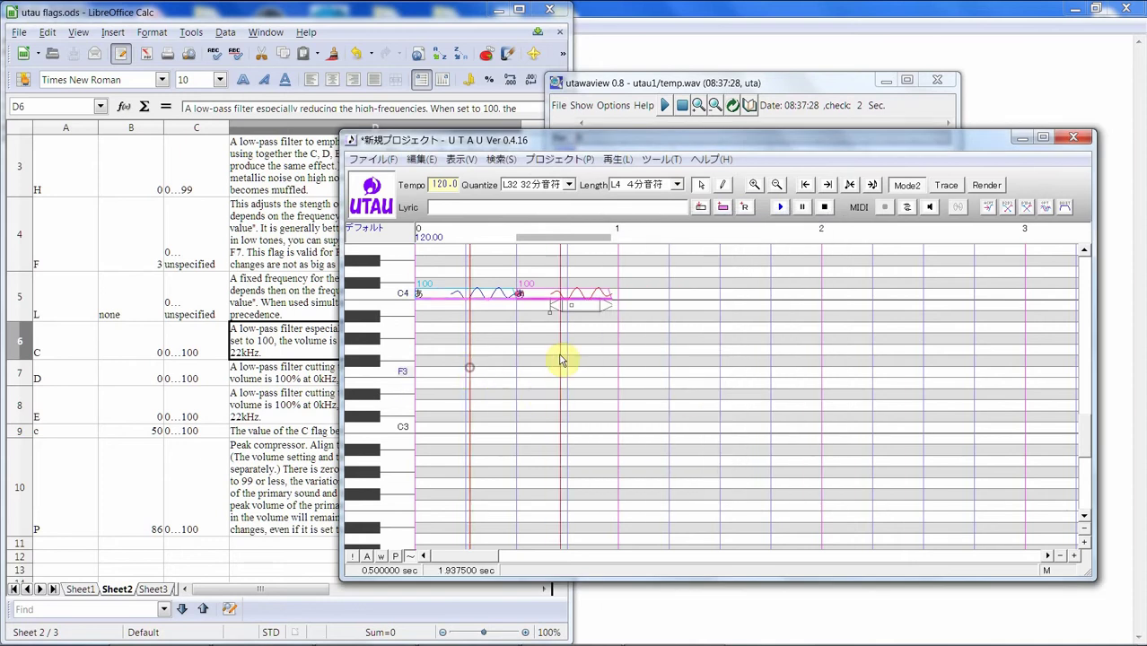
pyautogui.click(779, 207)
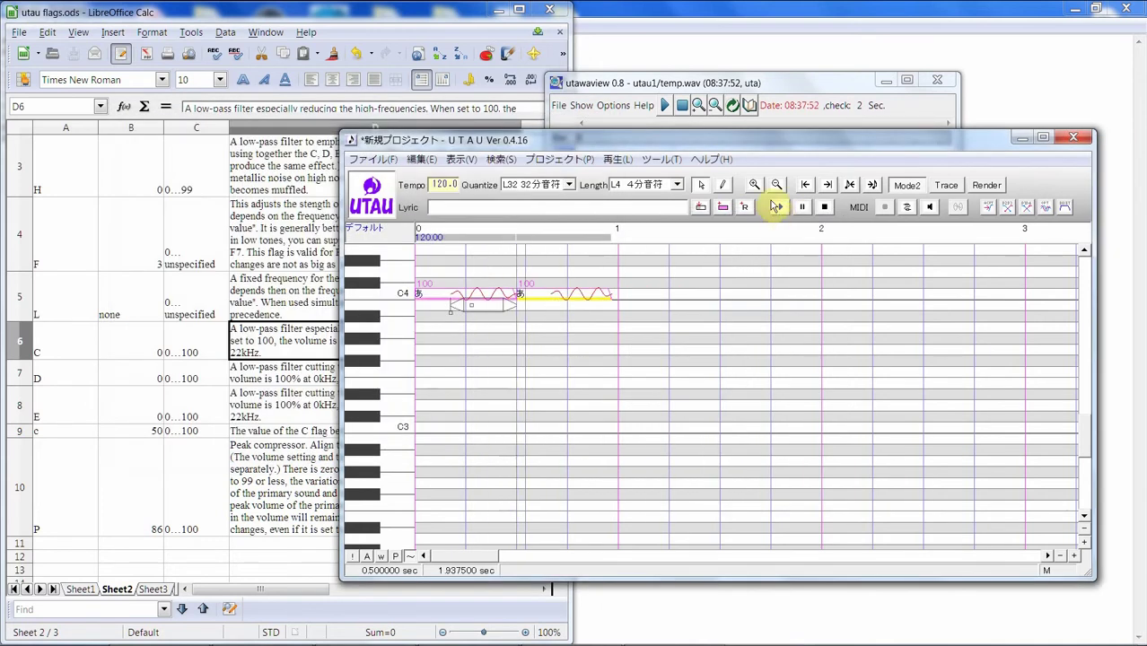
pyautogui.click(733, 83)
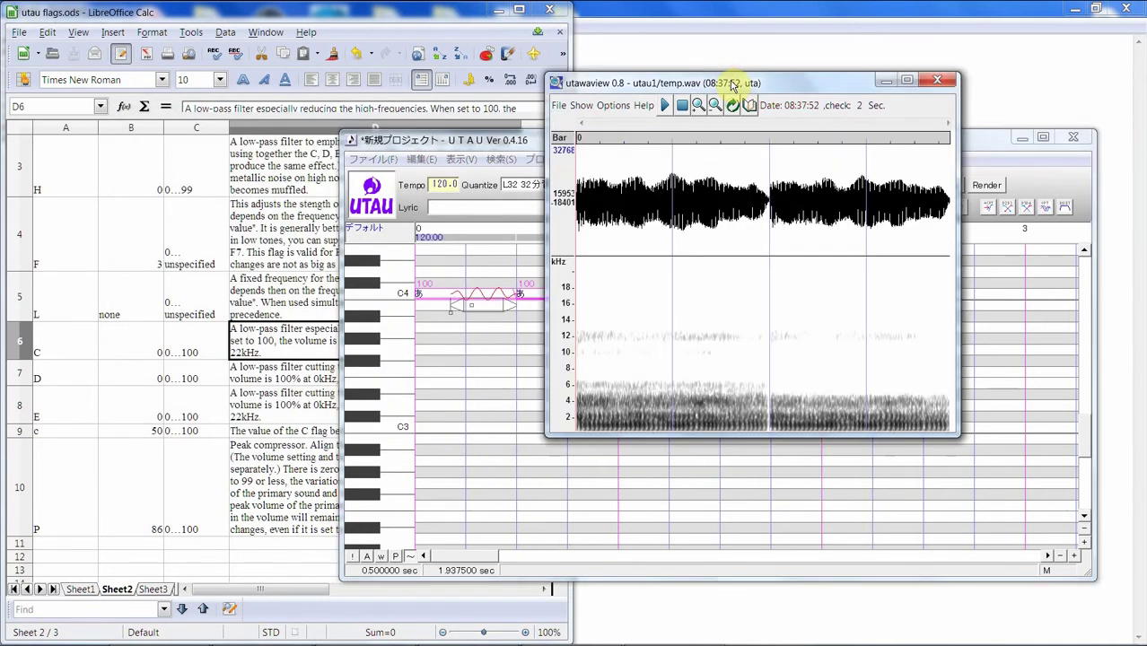
pyautogui.click(323, 413)
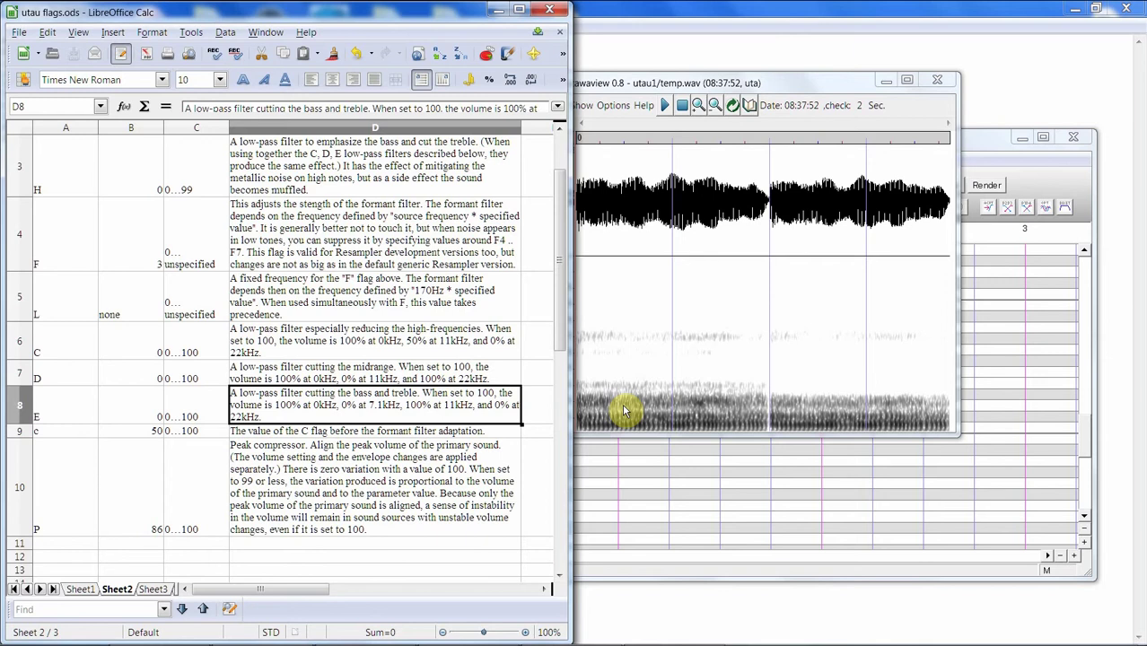
pyautogui.click(580, 412)
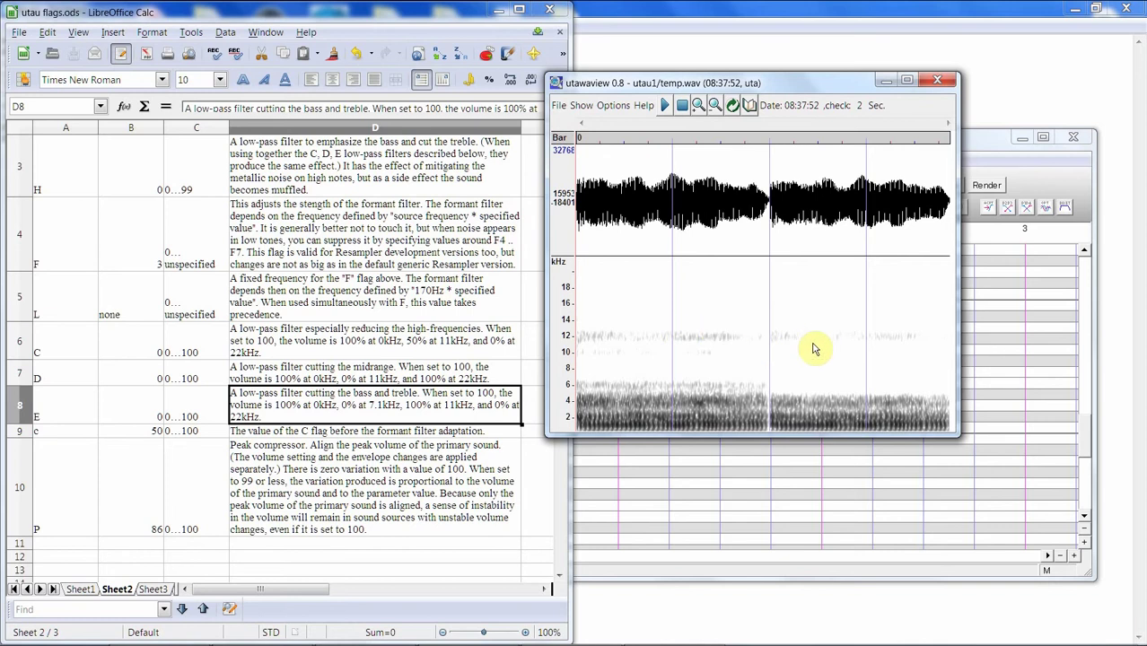
# Step: Move both あ notes down to E3 in UTAU, and play them to compare their spectrograms with the filter flag descriptions
pyautogui.click(759, 500)
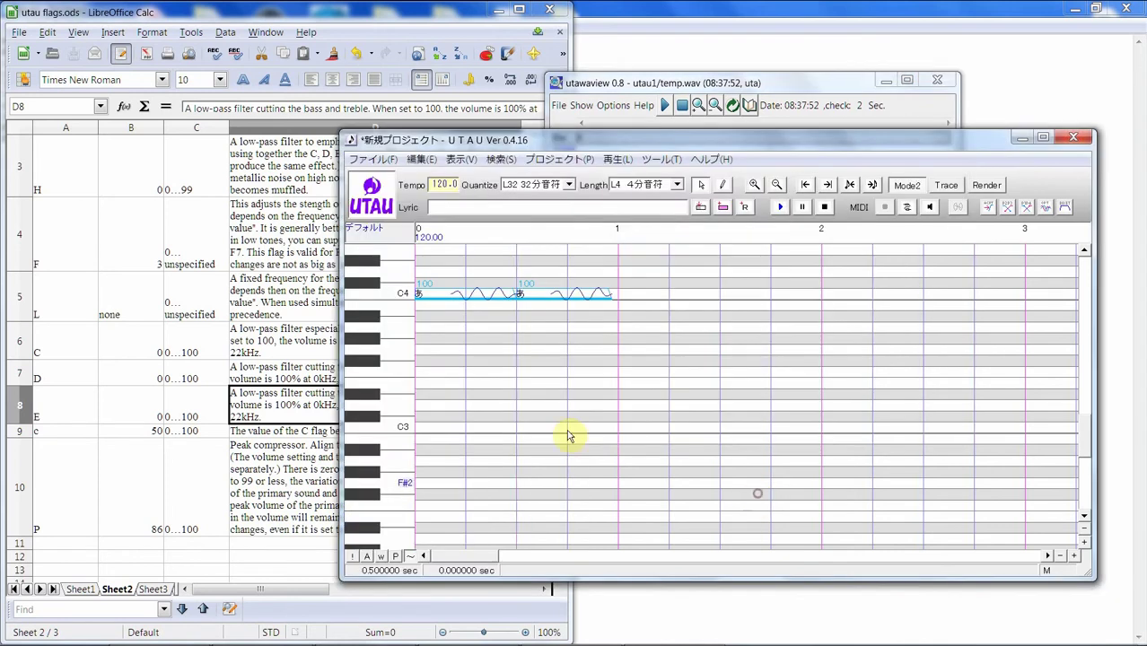
pyautogui.moveTo(441, 281); pyautogui.dragTo(450, 393)
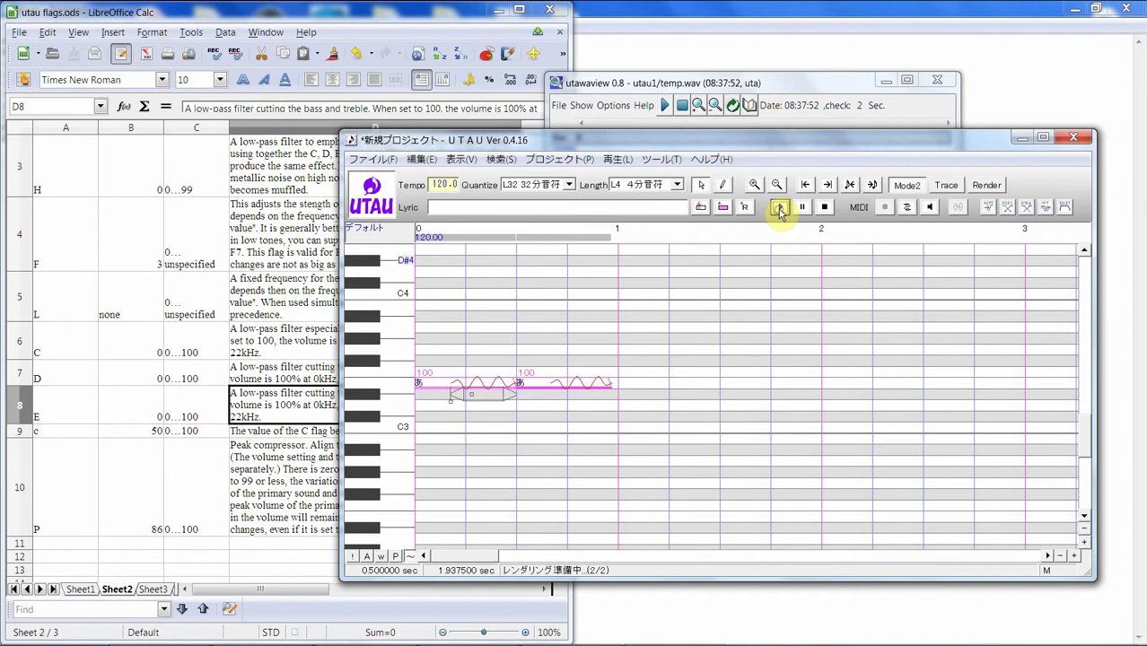
pyautogui.click(780, 207)
pyautogui.click(715, 90)
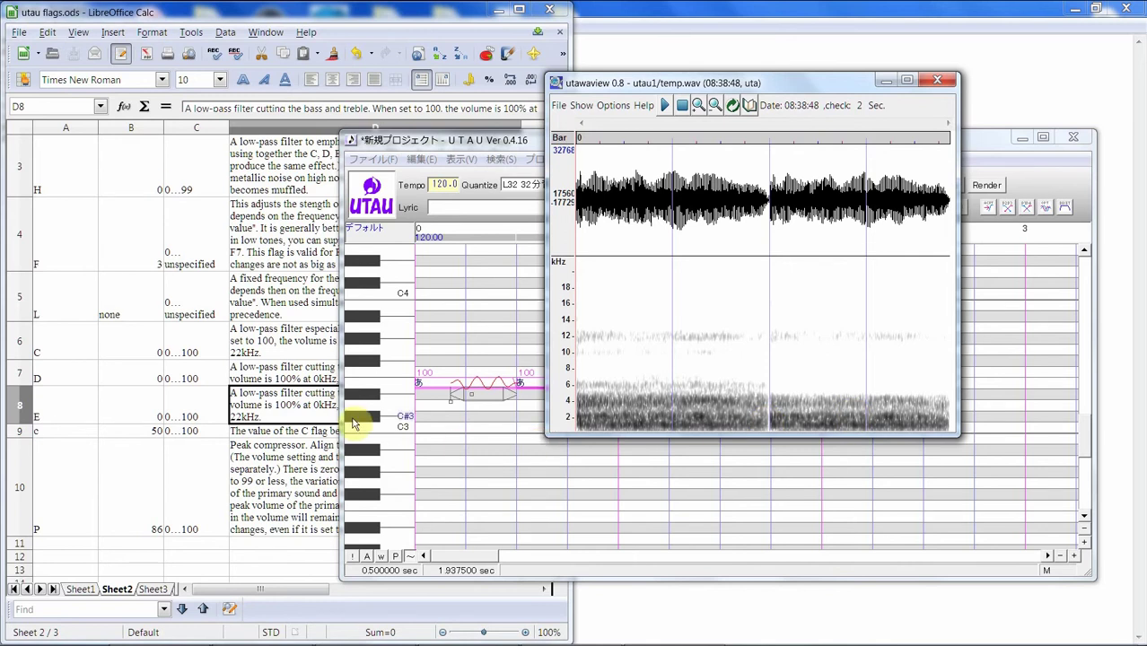
pyautogui.click(291, 422)
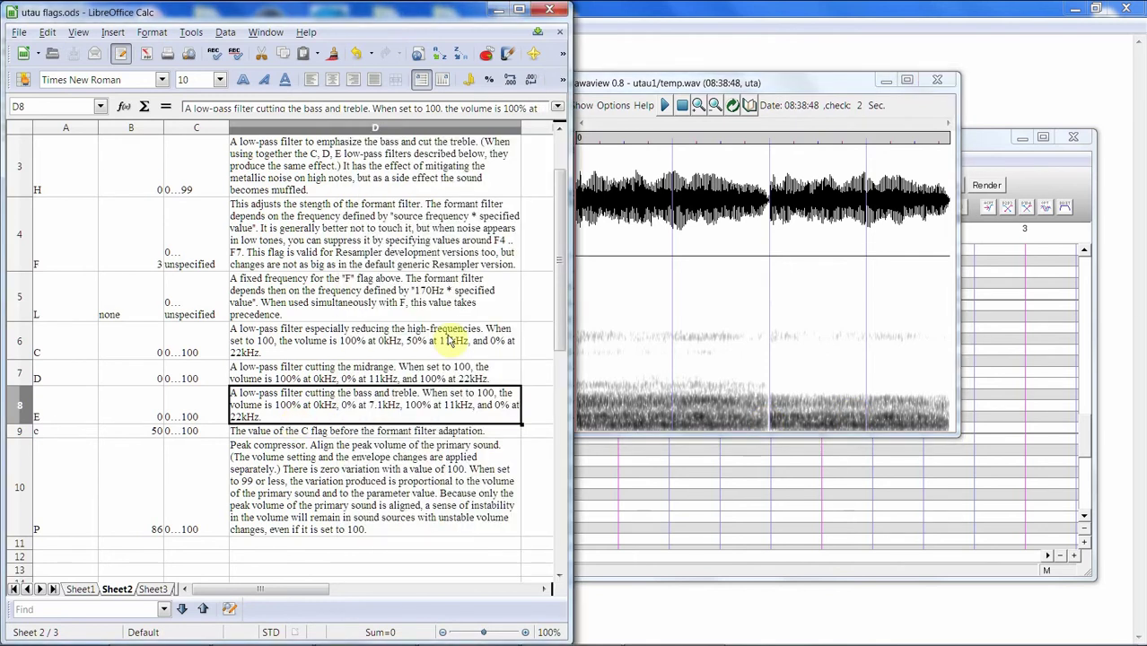
pyautogui.click(644, 406)
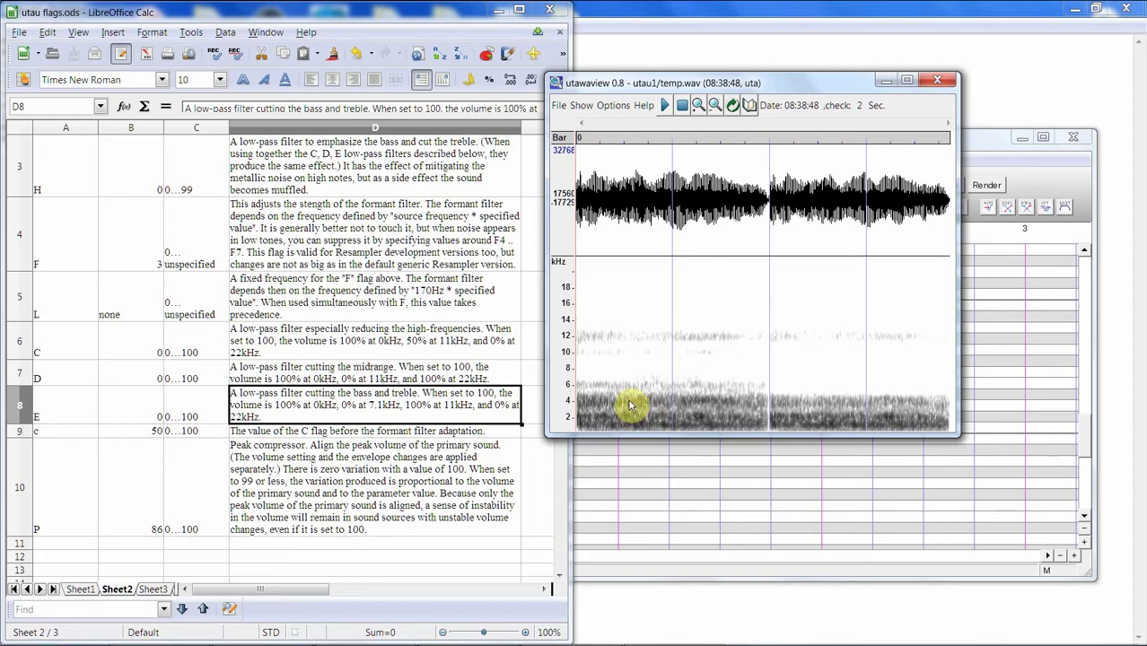
# Step: Change the flags in the second E3 あ note's properties, and play both notes to compare their spectrograms in utawaview
pyautogui.click(638, 491)
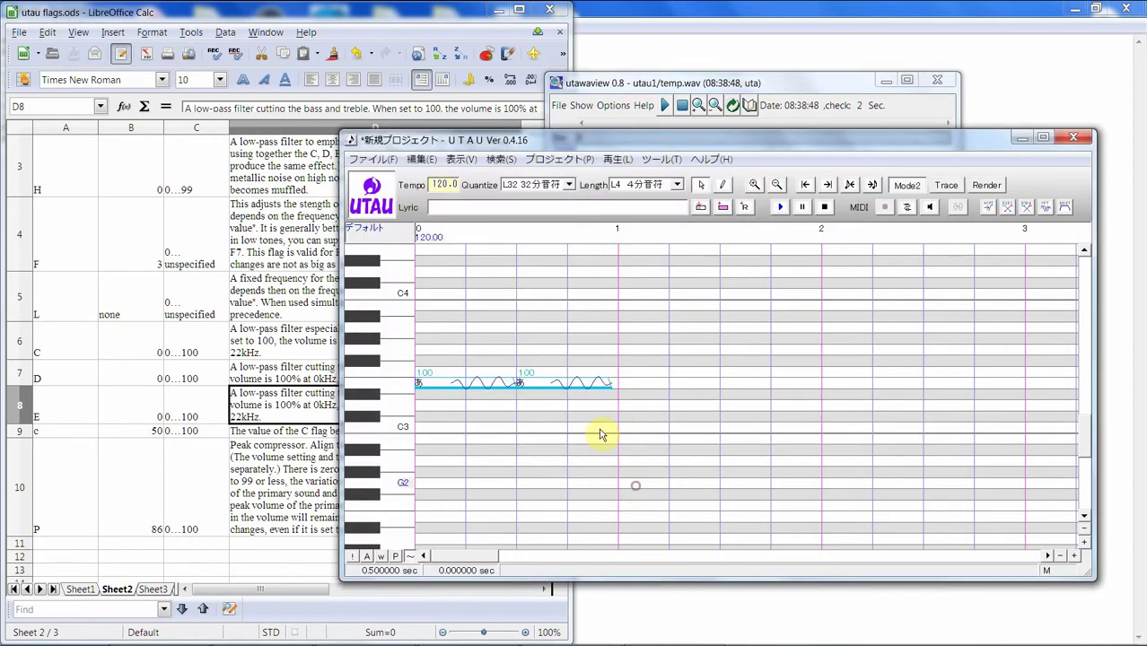
pyautogui.click(564, 387)
pyautogui.rightClick(564, 388)
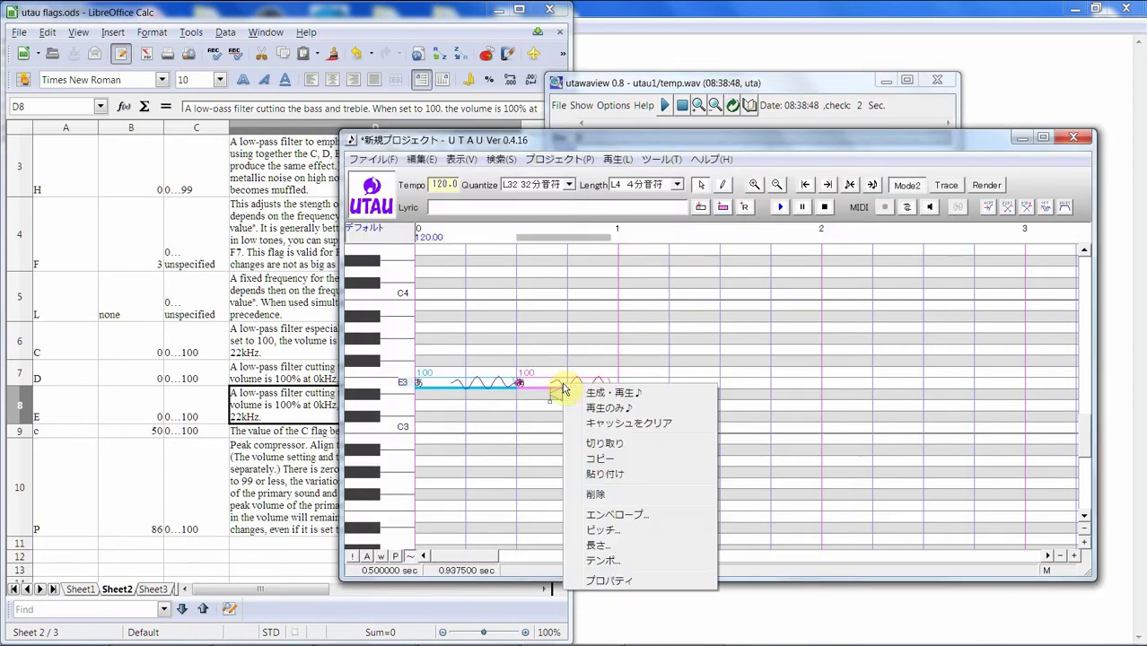
pyautogui.click(626, 581)
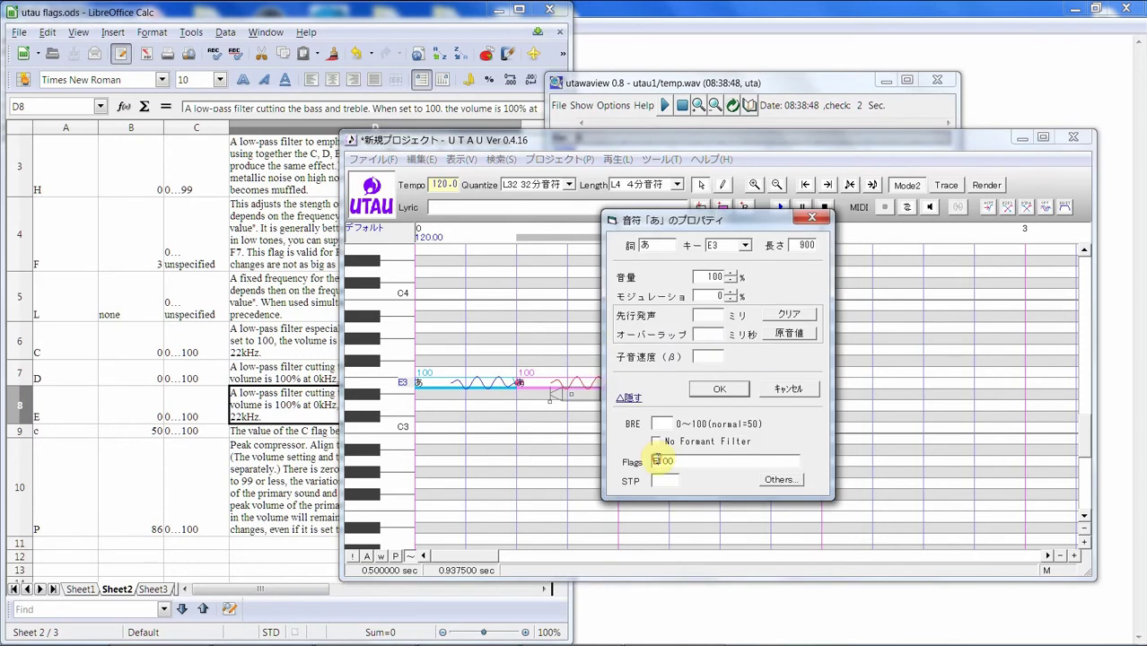
pyautogui.click(722, 388)
pyautogui.click(576, 487)
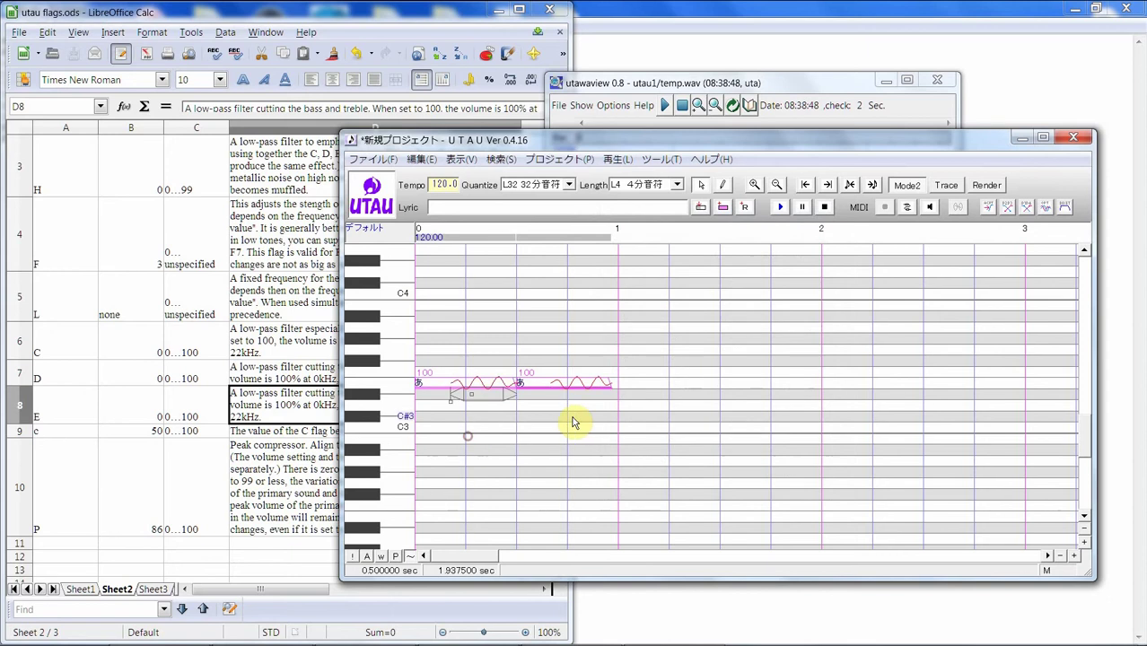
pyautogui.click(779, 208)
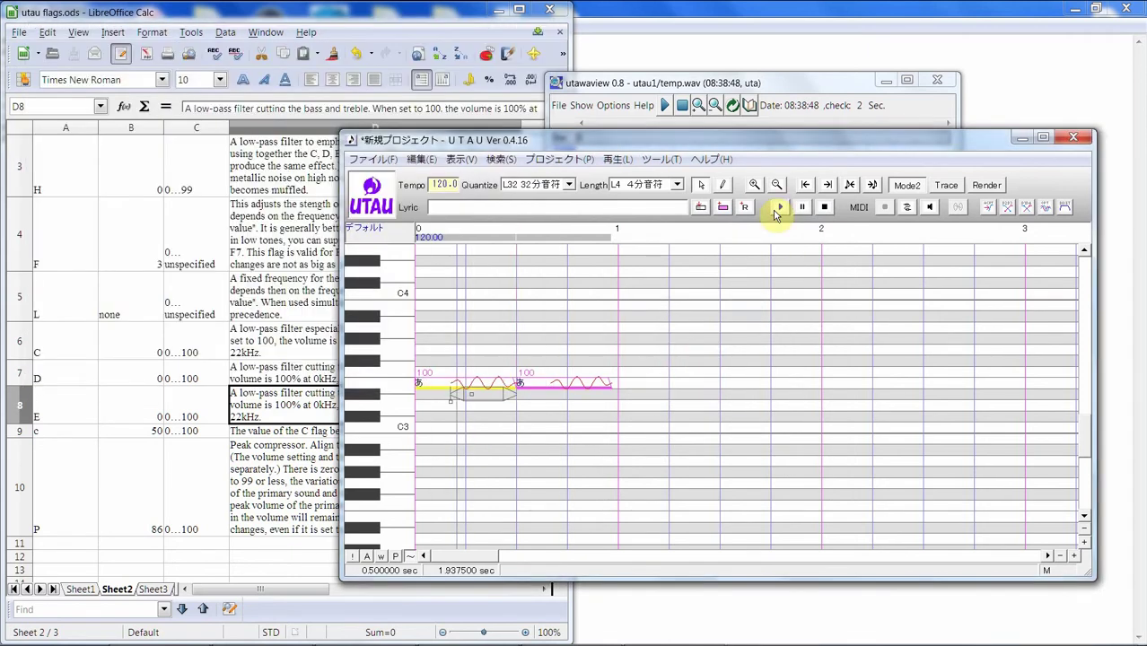
pyautogui.click(736, 83)
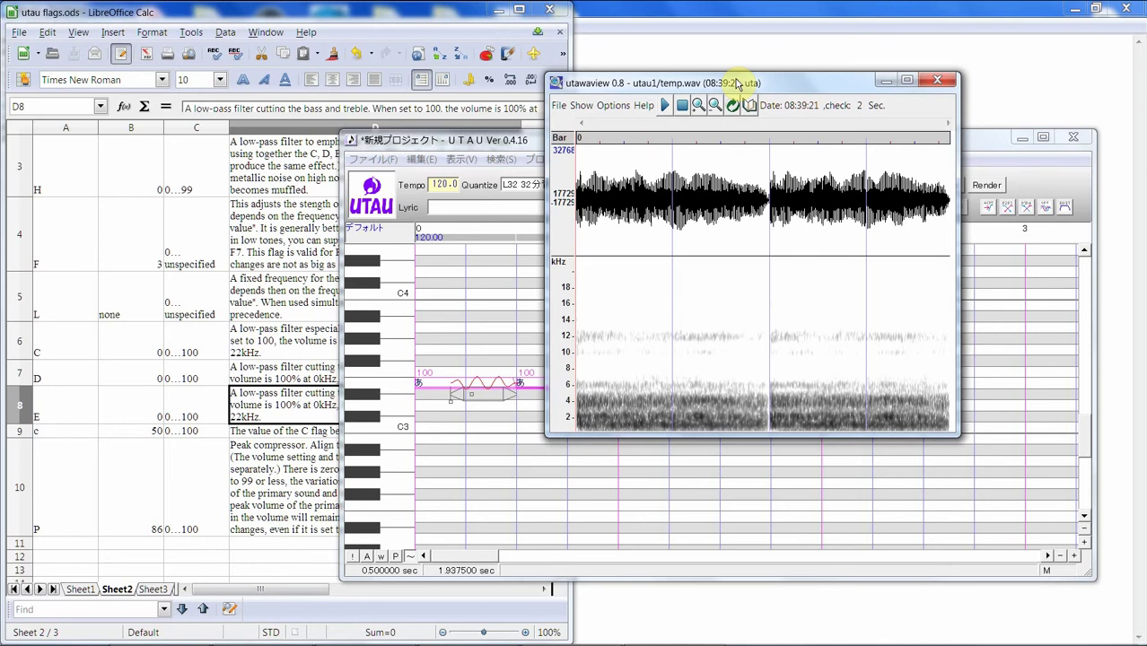
# Step: Set the second あ note's flags to C100D100E100 in UTAU
pyautogui.click(519, 325)
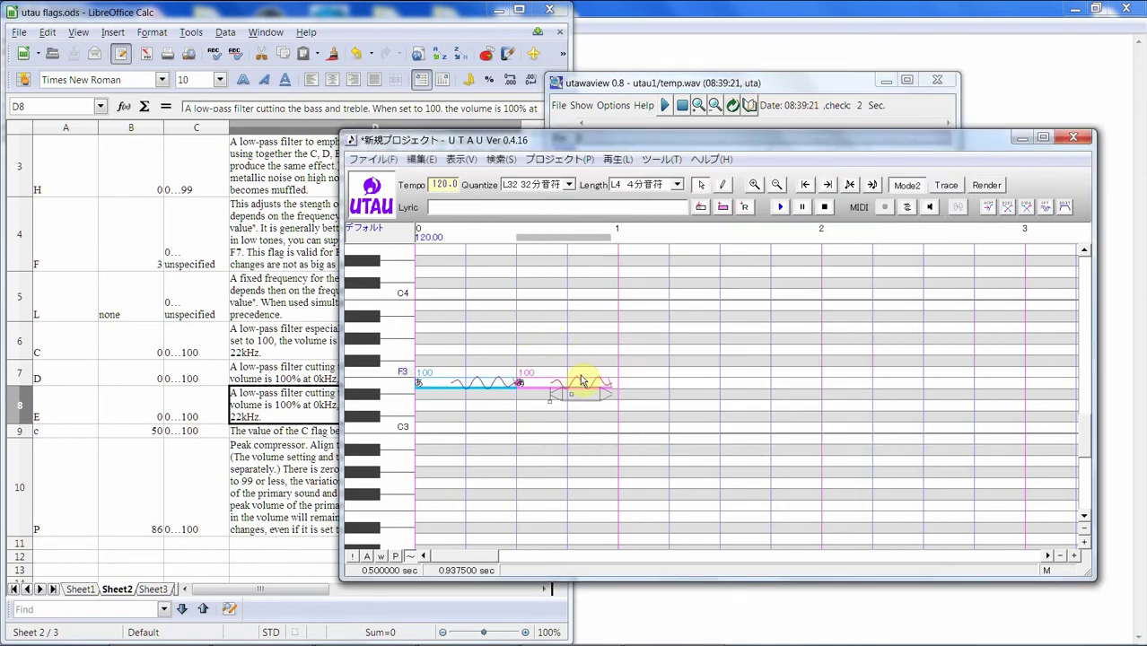
pyautogui.rightClick(583, 381)
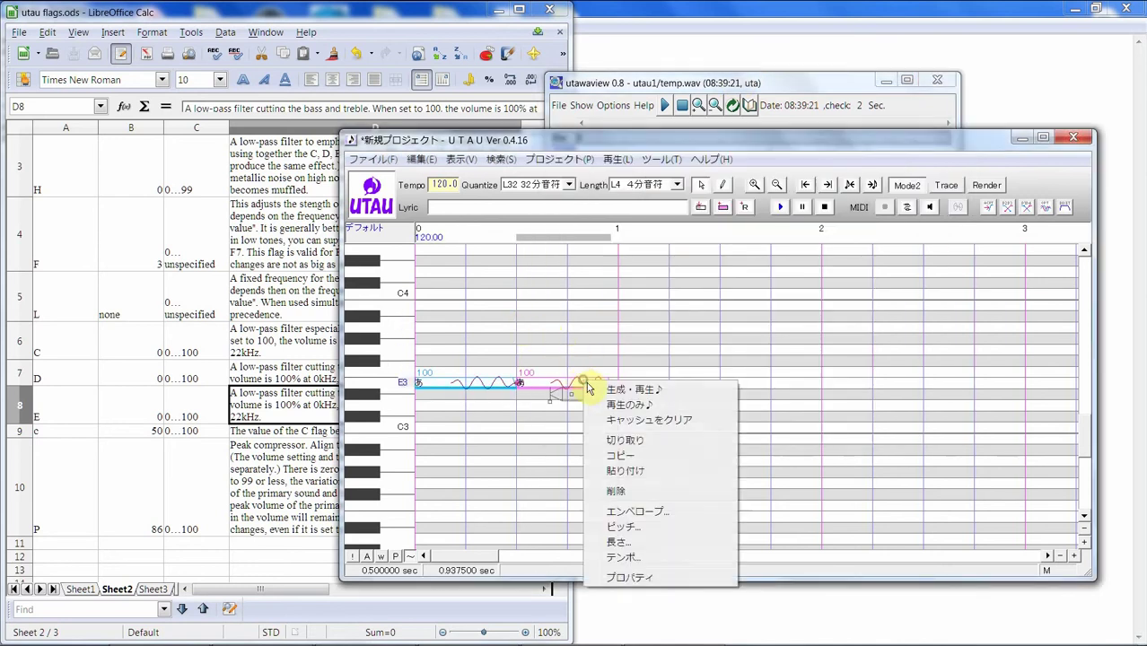
pyautogui.click(681, 575)
pyautogui.moveTo(693, 473); pyautogui.dragTo(614, 469)
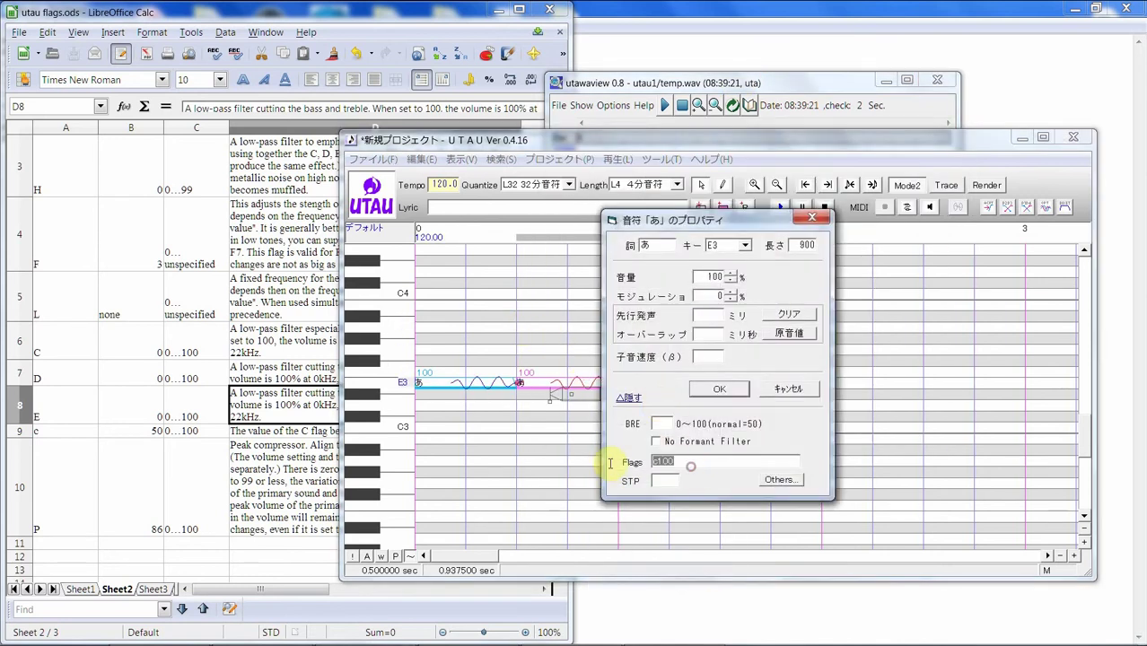
pyautogui.write('C100D10')
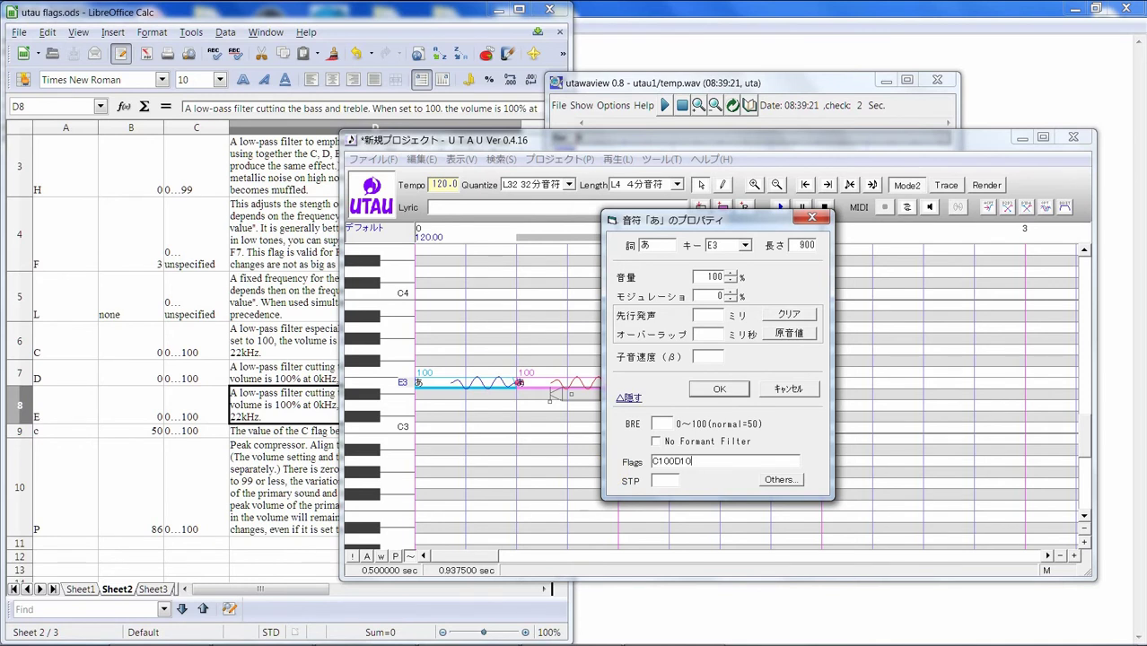
pyautogui.write('0')
pyautogui.write('E199')
pyautogui.click(717, 390)
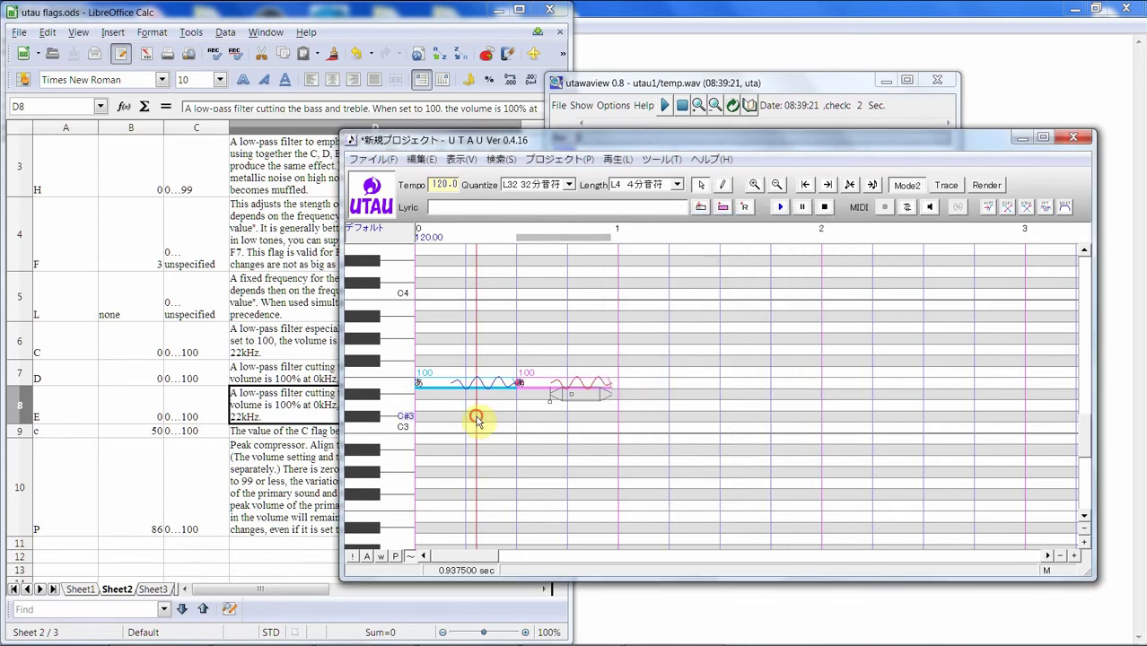
# Step: Play both E3 あ notes and compare their spectrograms in utawaview
pyautogui.click(473, 382)
pyautogui.click(781, 212)
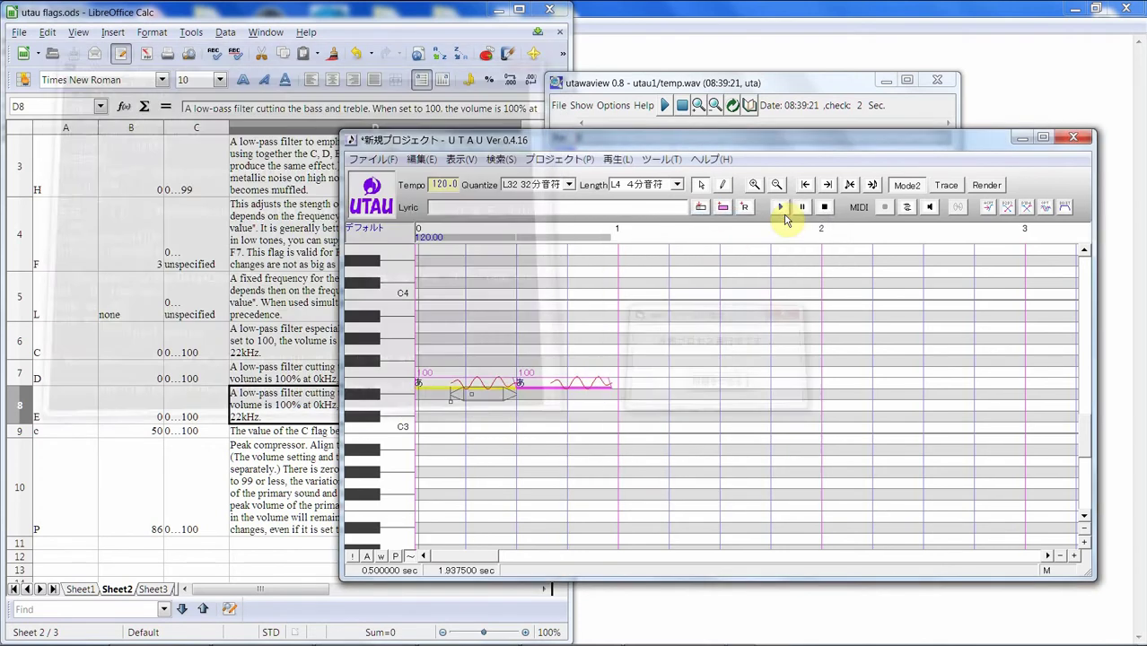
pyautogui.click(747, 79)
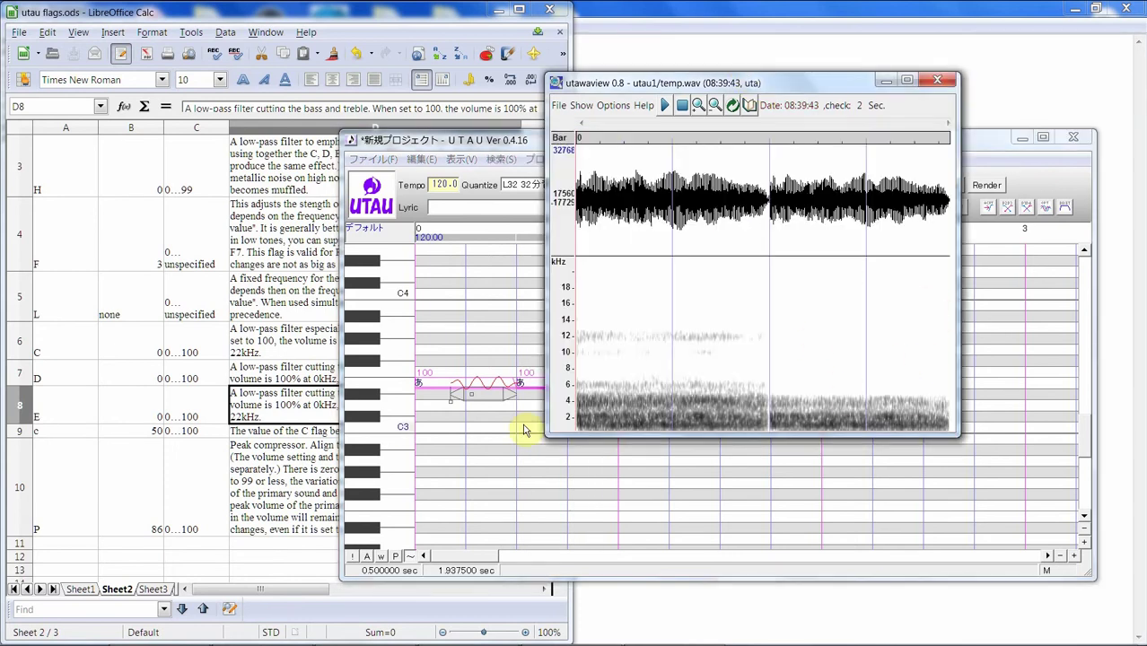
# Step: Move both あ notes up from E3 to G4 in UTAU, and play them to compare their spectrograms
pyautogui.click(447, 433)
pyautogui.moveTo(600, 413); pyautogui.dragTo(571, 239)
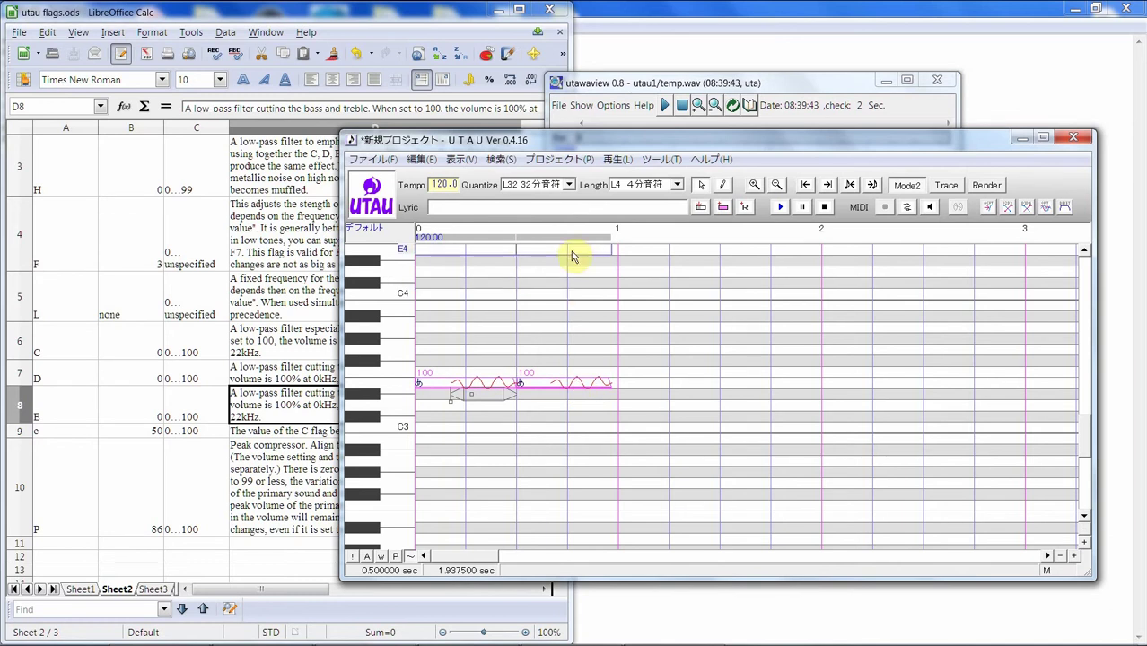
pyautogui.scroll(4, 669, 298)
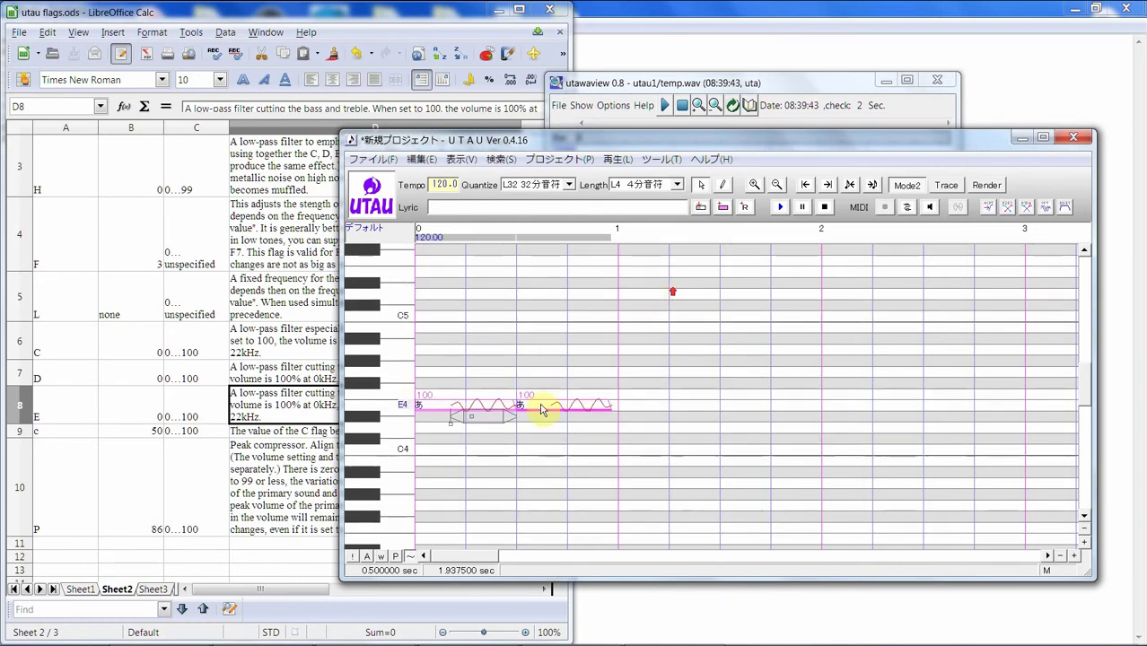
pyautogui.moveTo(541, 409); pyautogui.dragTo(536, 377)
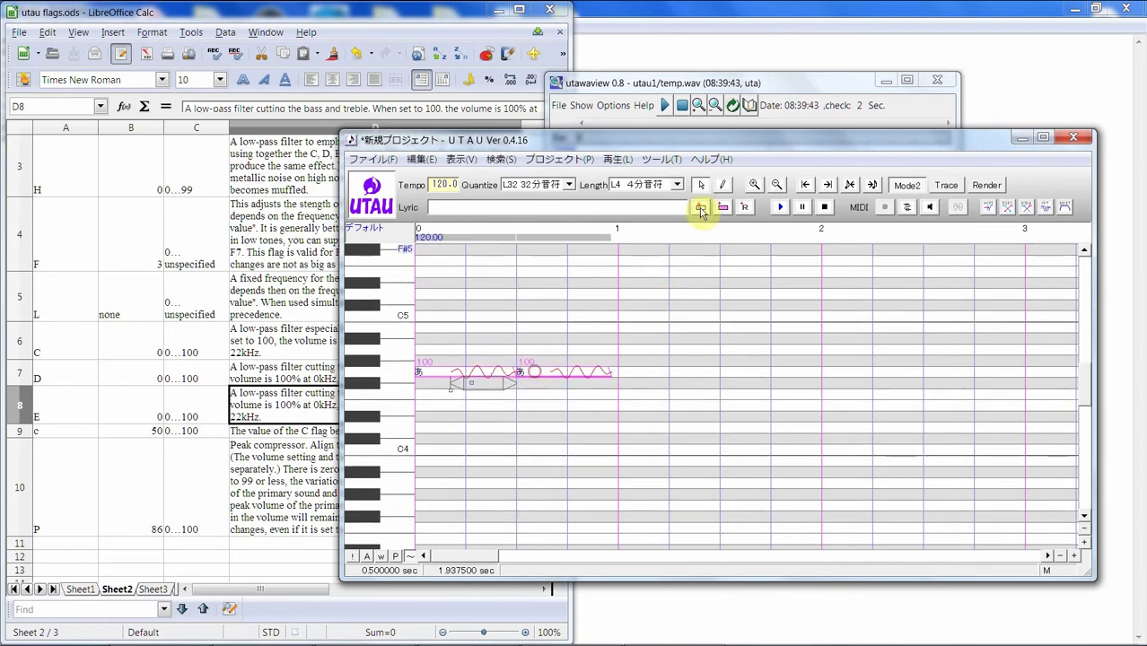
pyautogui.click(779, 207)
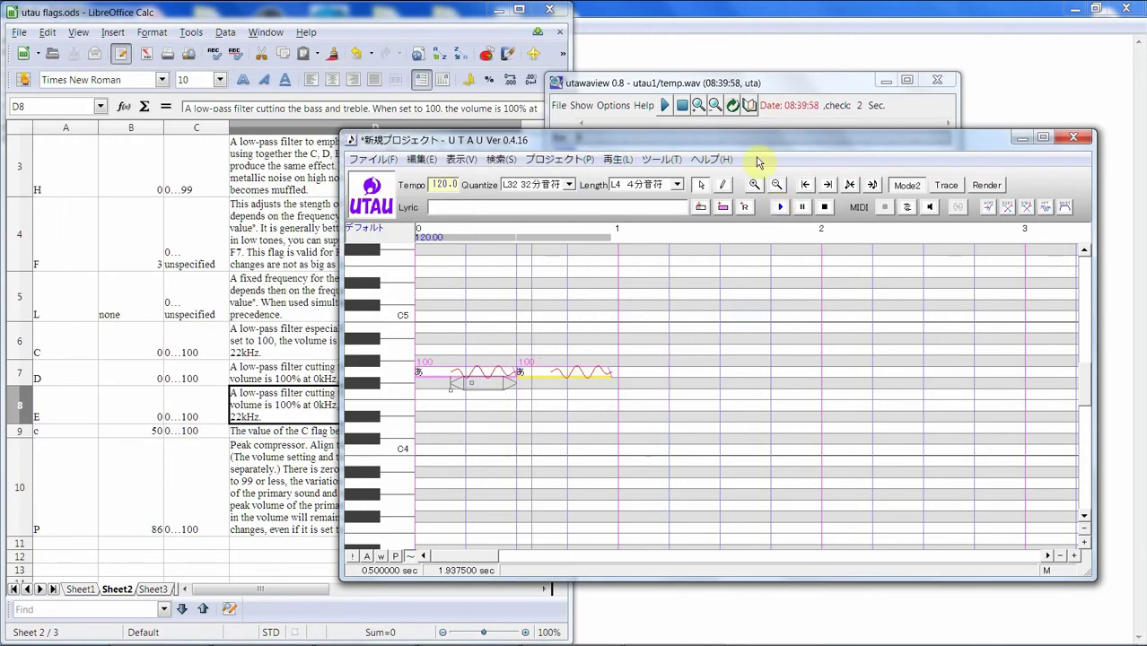
pyautogui.click(812, 82)
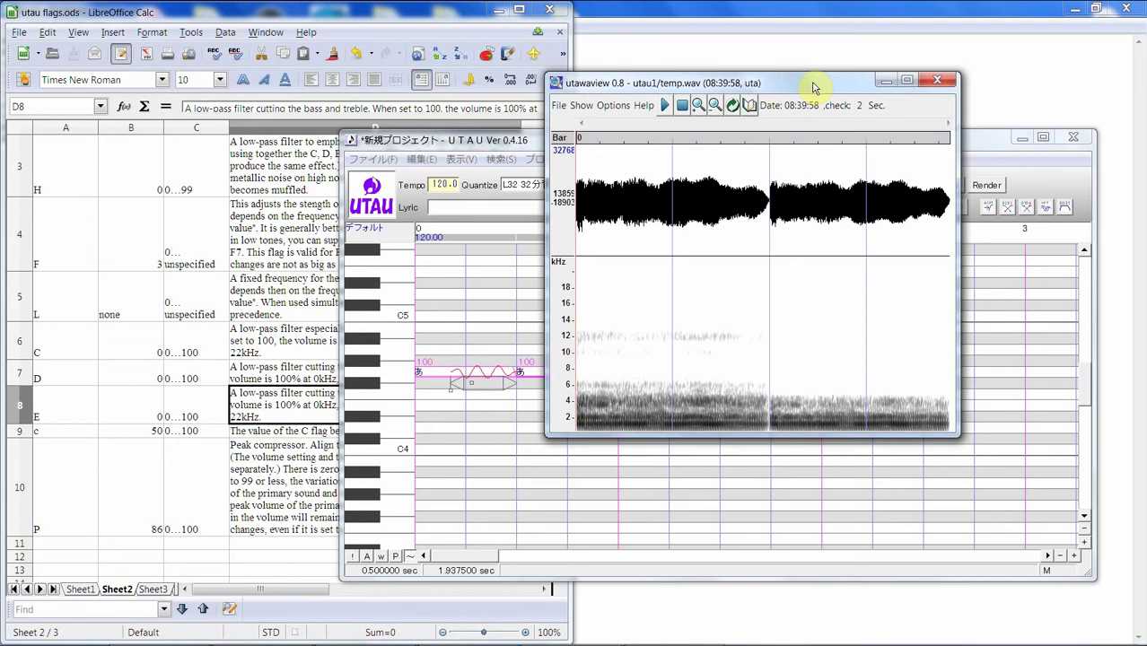
# Step: Review the H, B and N flag descriptions in the utau flags.ods spreadsheet
pyautogui.click(254, 160)
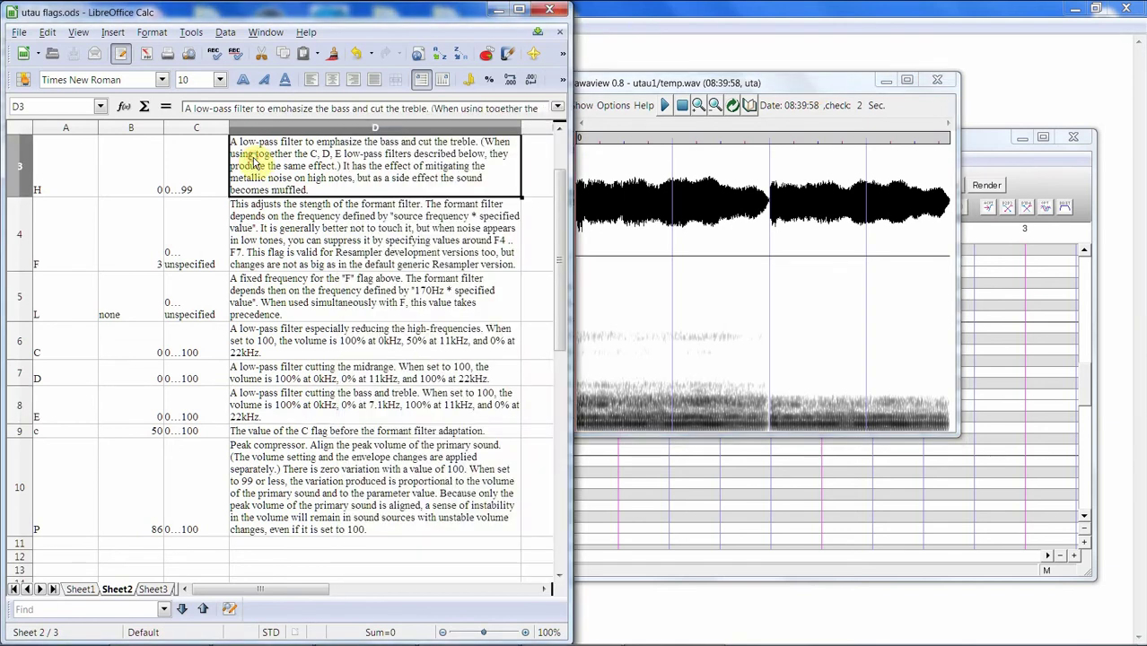
pyautogui.scroll(1, 254, 159)
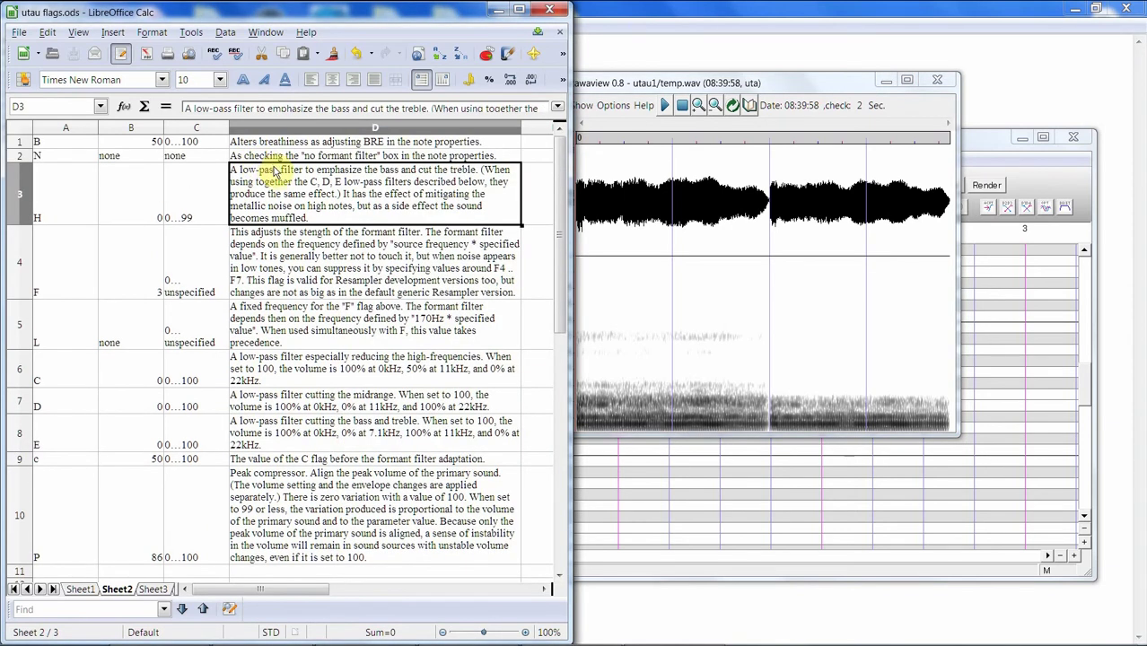
pyautogui.scroll(-2, 278, 170)
pyautogui.scroll(2, 282, 171)
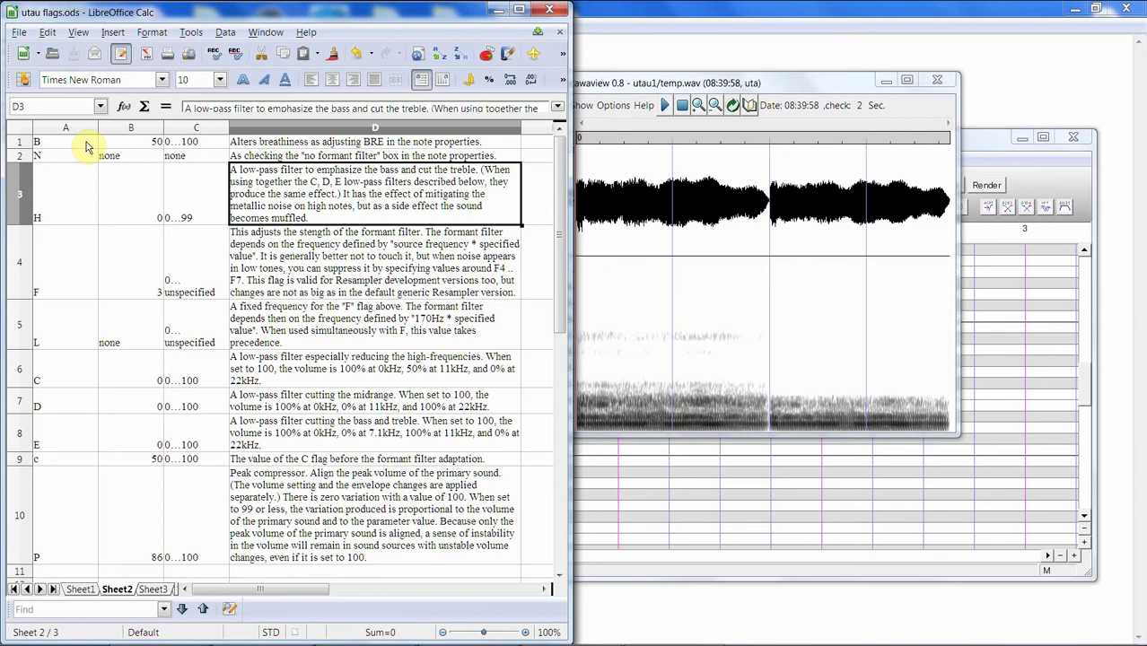
pyautogui.moveTo(87, 146); pyautogui.dragTo(261, 146)
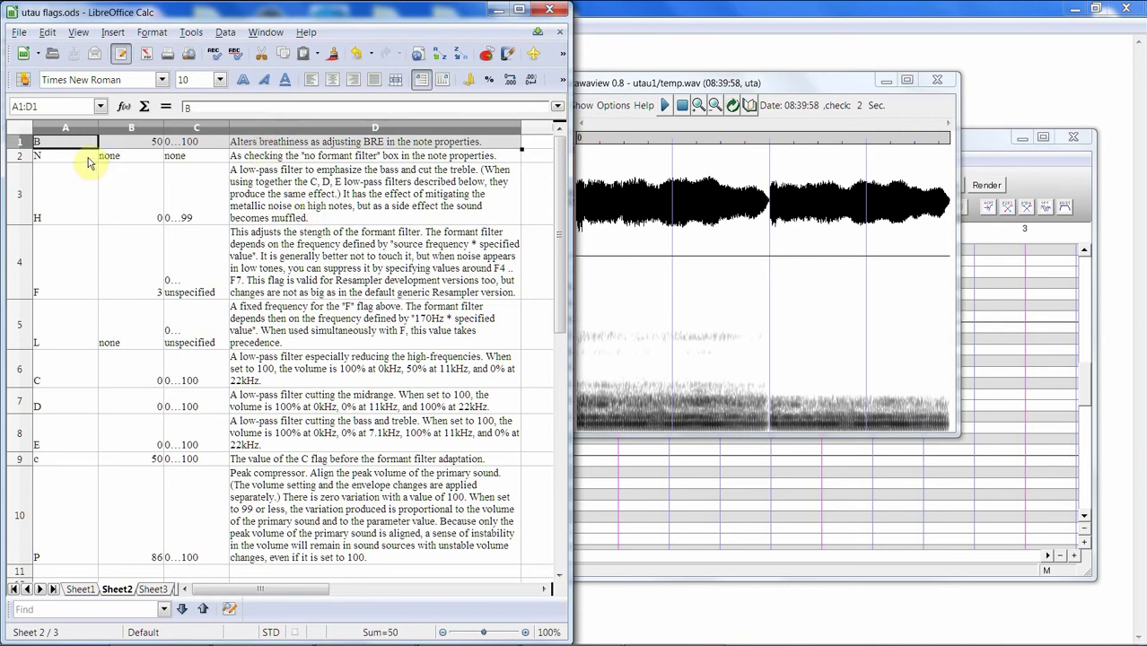
pyautogui.moveTo(90, 163); pyautogui.dragTo(393, 162)
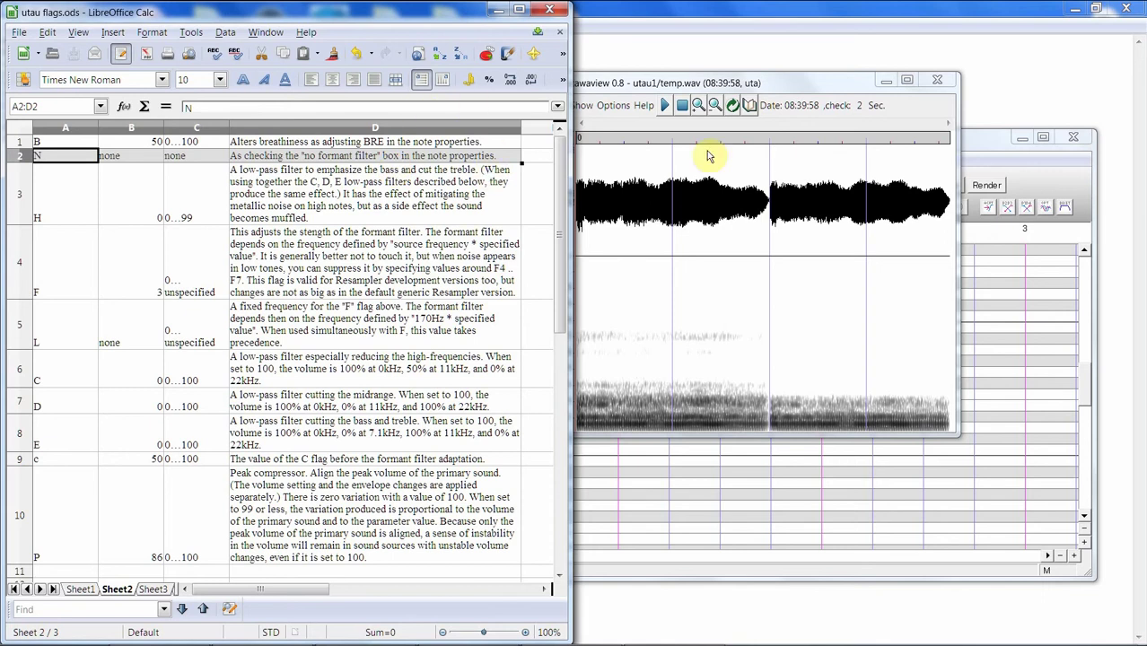
# Step: Duplicate the second G4 あ note in UTAU, placing the copy directly after it as a third note
pyautogui.click(976, 151)
pyautogui.click(543, 441)
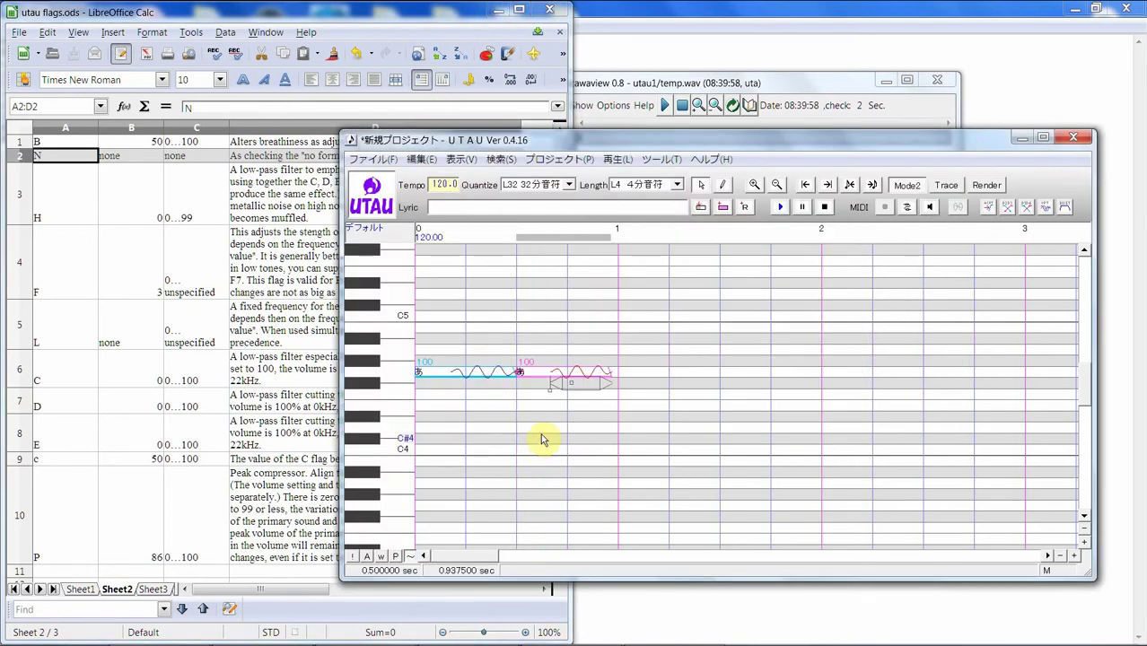
pyautogui.click(645, 429)
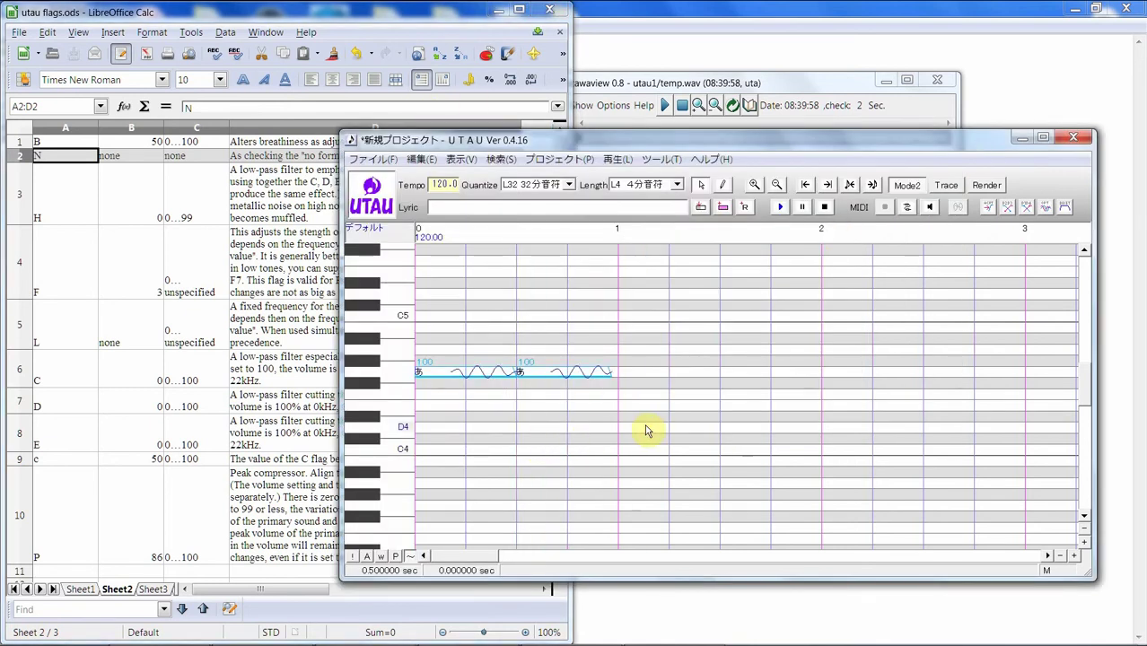
pyautogui.hotkey('ctrl', 'v')
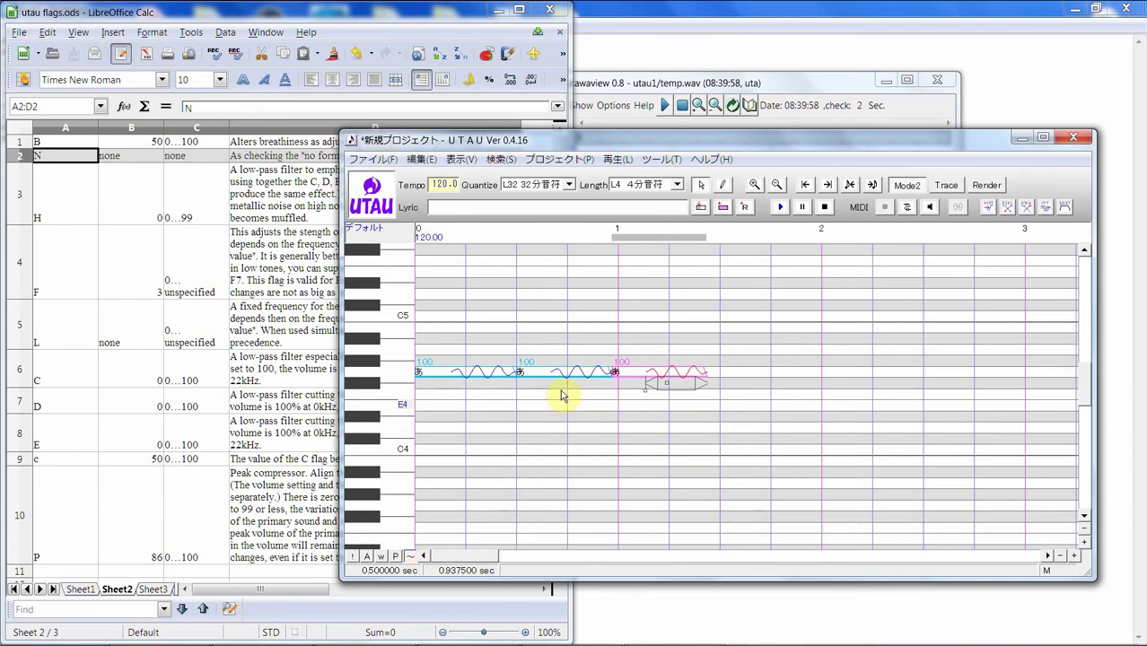
# Step: Replace the second あ note's flags with g-100
pyautogui.click(557, 370)
pyautogui.doubleClick(557, 369)
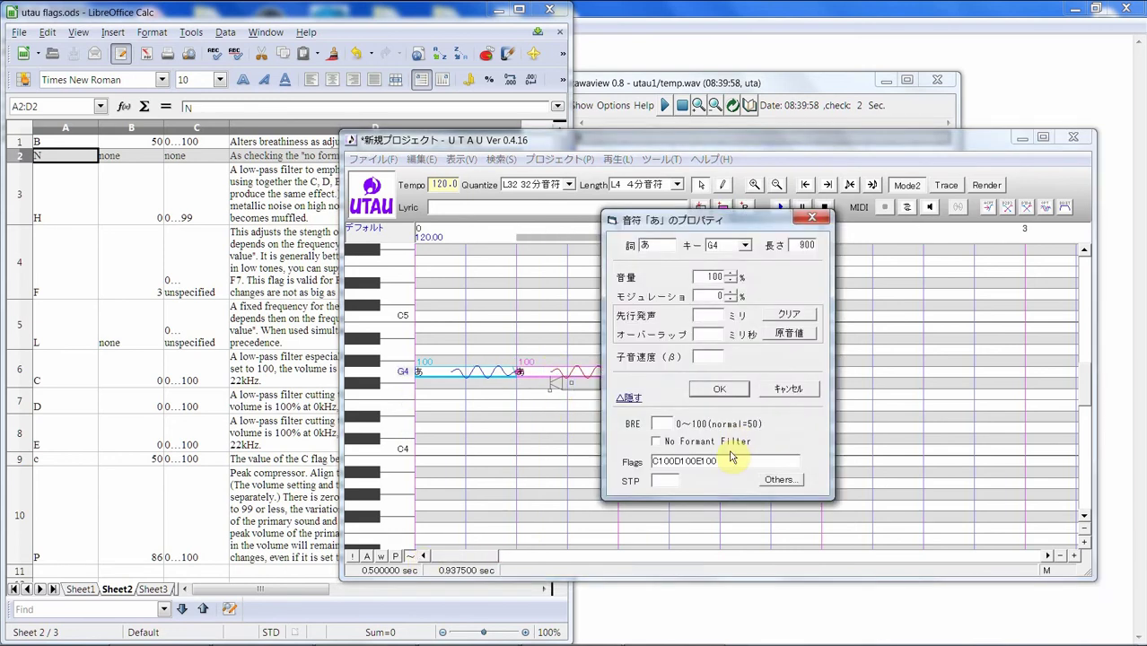
pyautogui.moveTo(743, 463); pyautogui.dragTo(500, 460)
pyautogui.write('g-')
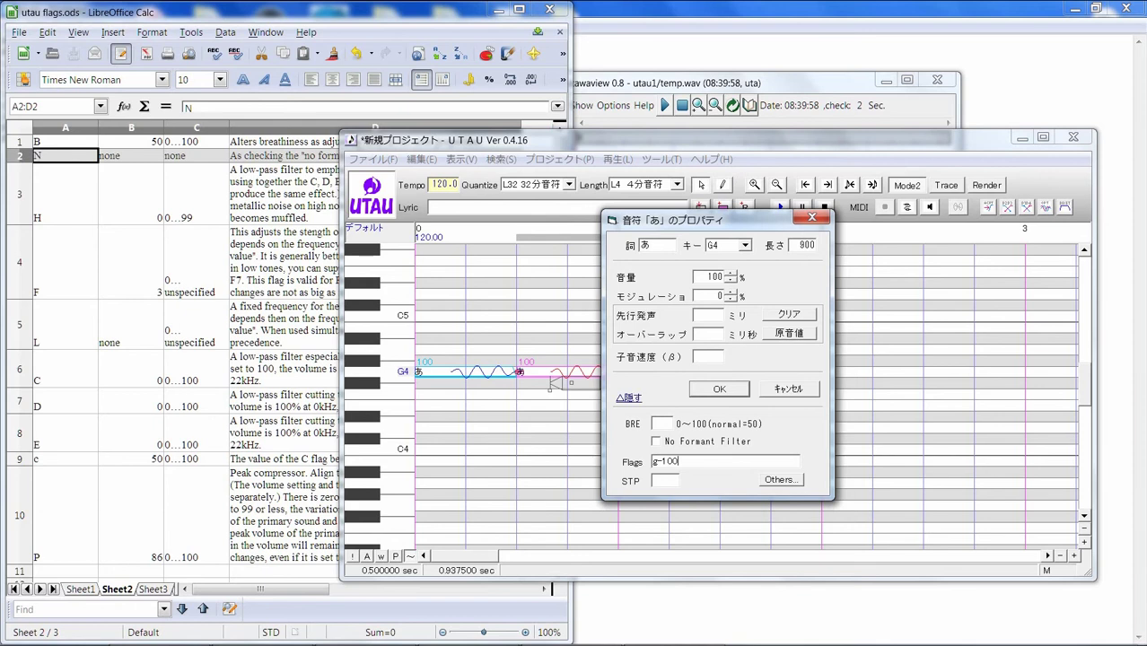
pyautogui.click(707, 394)
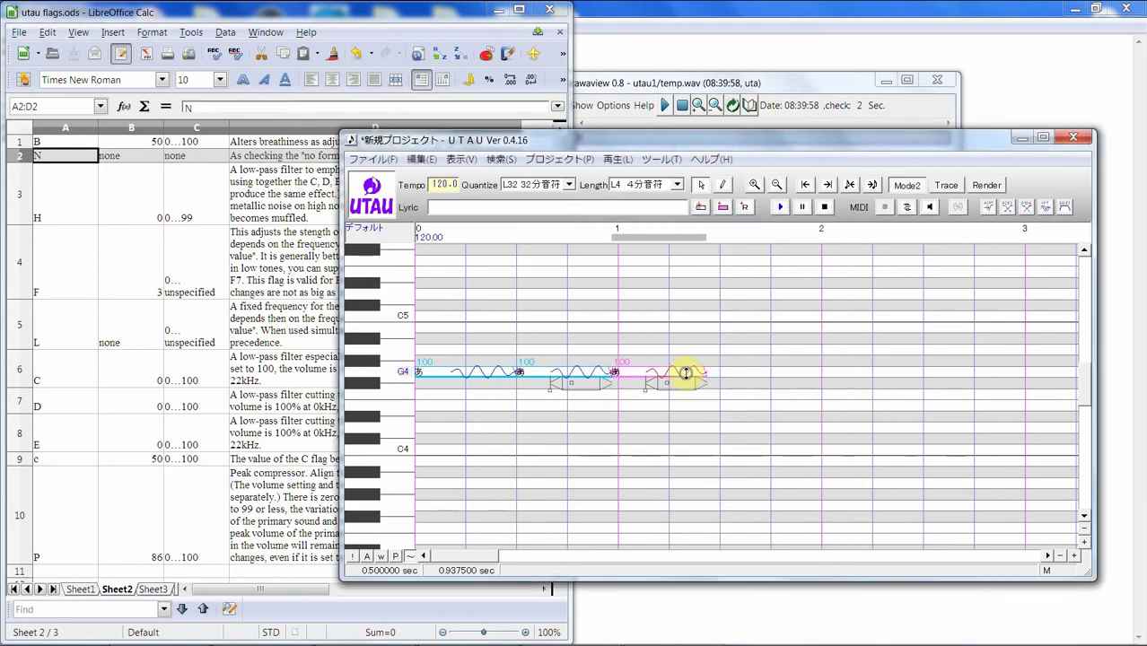
# Step: Replace the third あ note's flags with g+100
pyautogui.rightClick(698, 373)
pyautogui.click(756, 579)
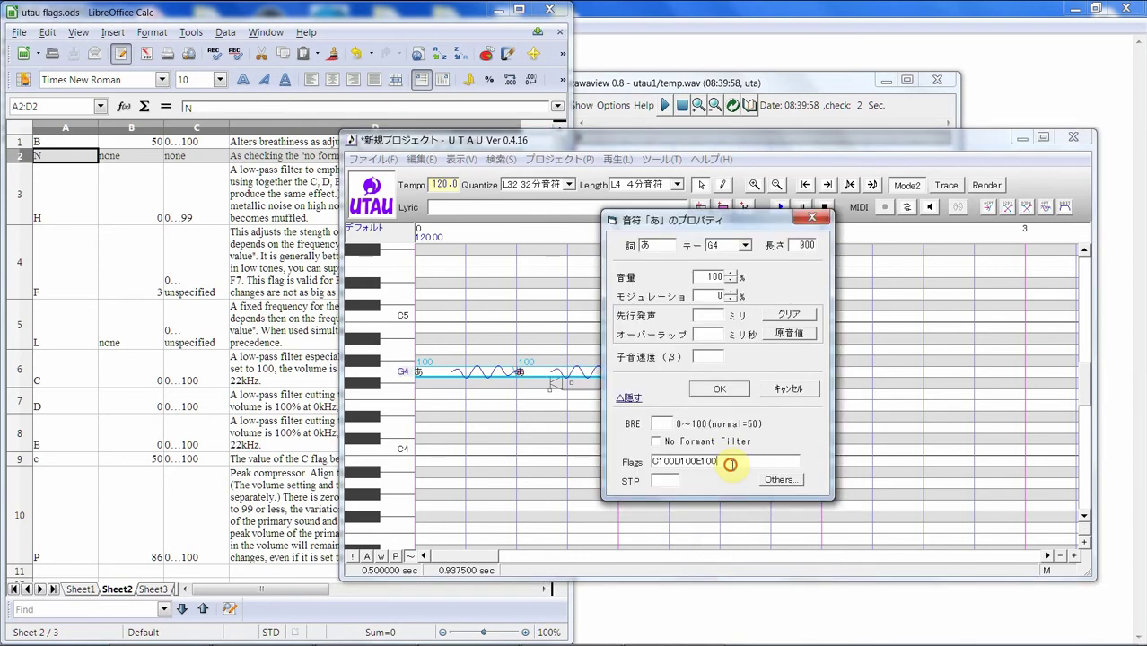
pyautogui.moveTo(729, 461); pyautogui.dragTo(618, 431)
pyautogui.write('g+')
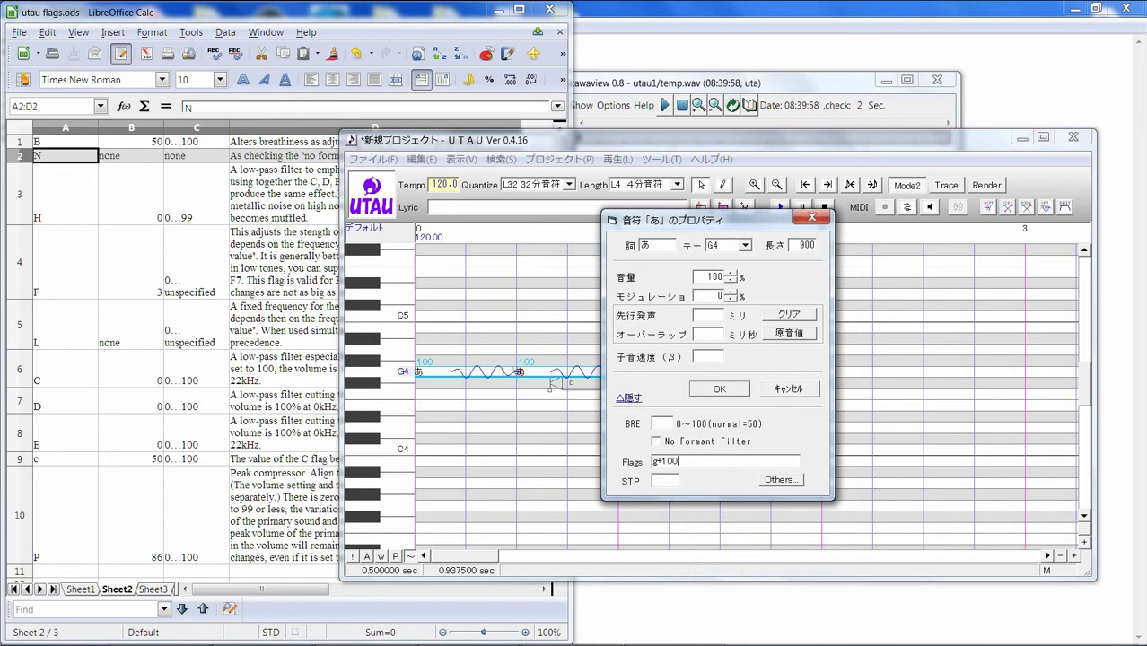
pyautogui.press('Return')
# Step: Play all three あ notes, compare their spectrograms in utawaview, and check the D flag's description in the spreadsheet
pyautogui.press('space')
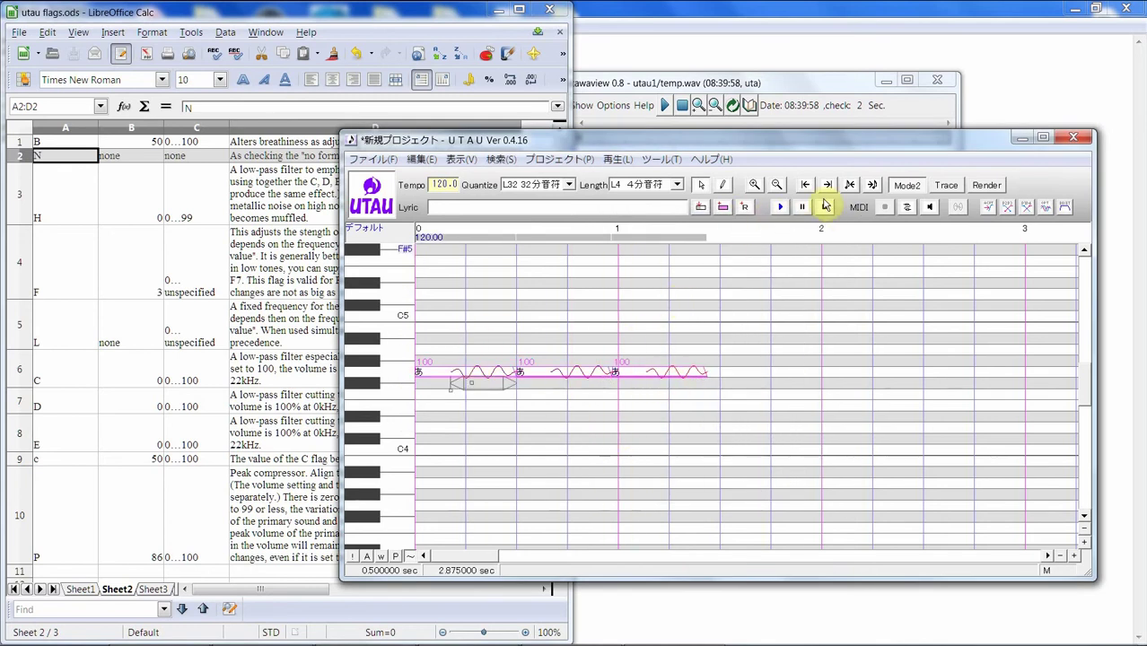
pyautogui.click(782, 207)
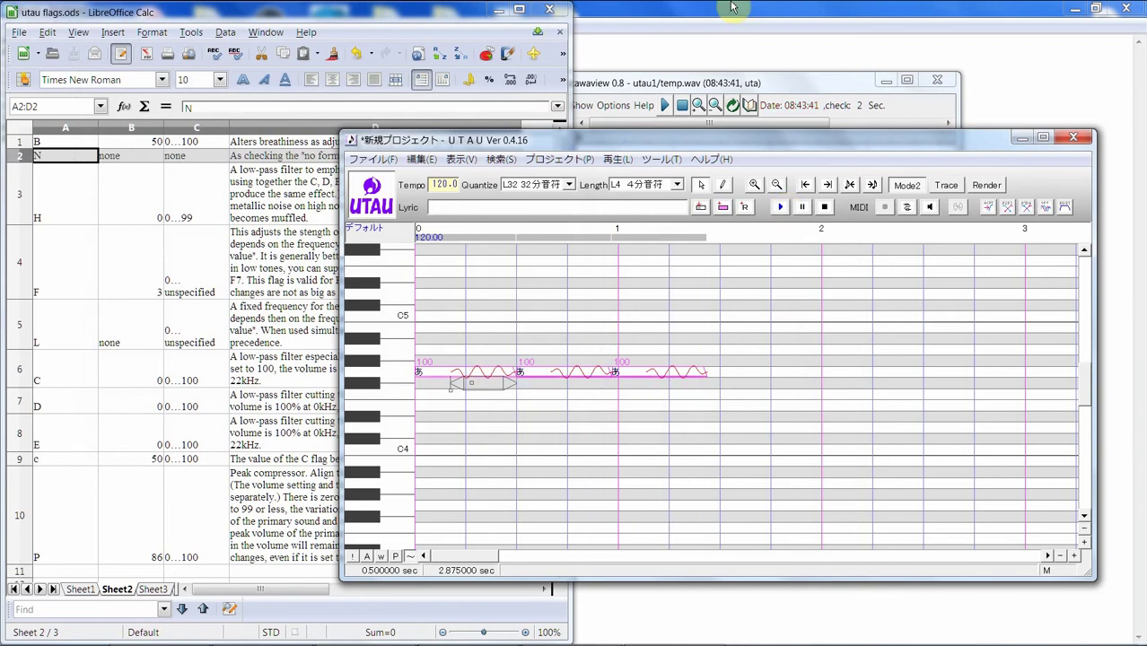
pyautogui.click(752, 85)
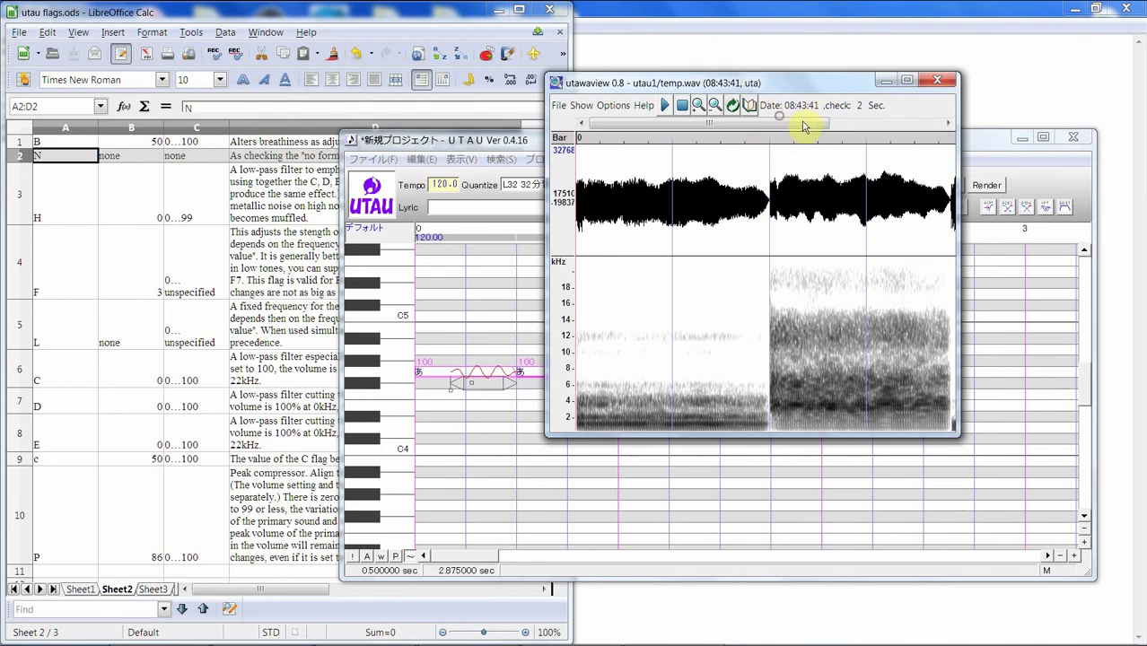
pyautogui.moveTo(804, 124); pyautogui.dragTo(966, 146)
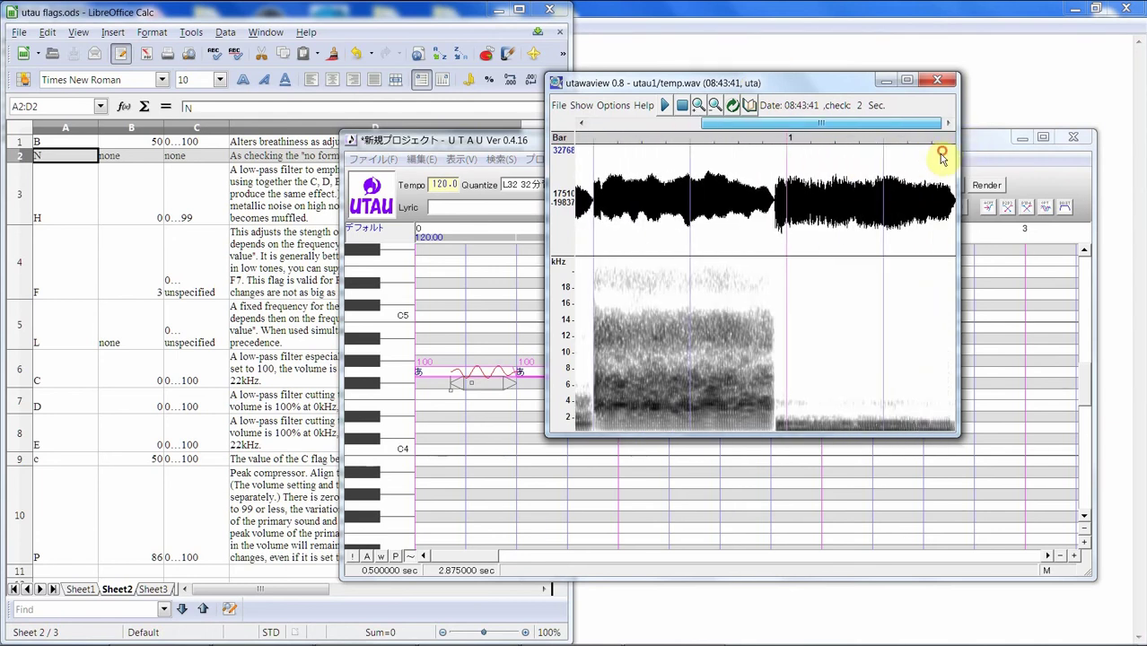
pyautogui.click(943, 157)
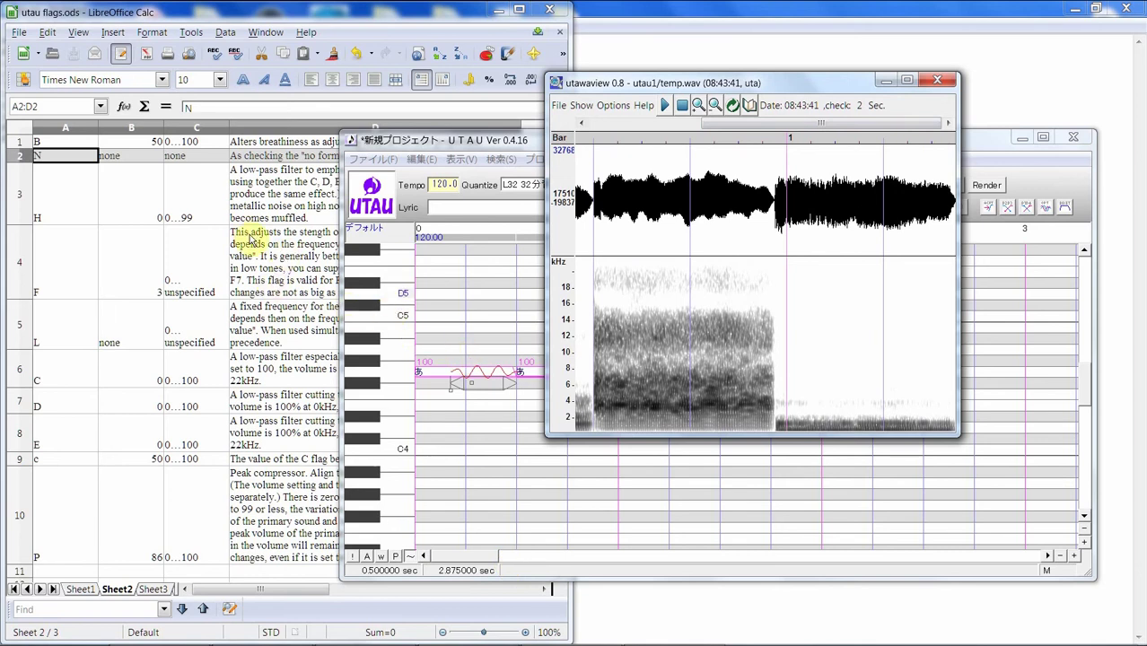
pyautogui.click(280, 411)
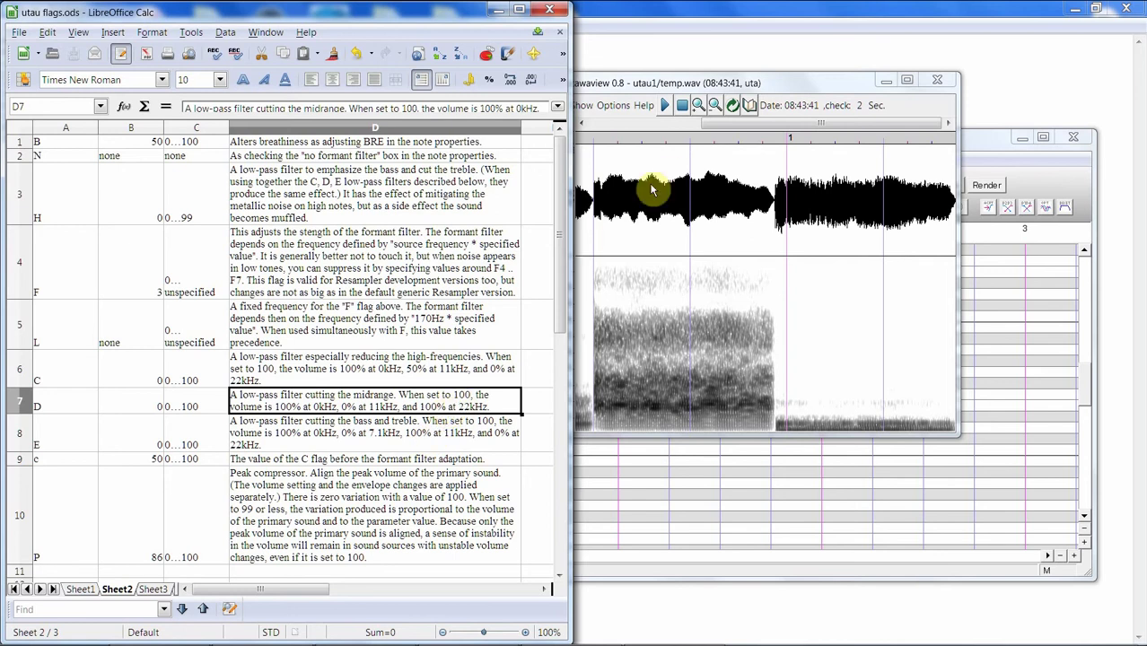
# Step: Set the second あ note's flags to g-50 in UTAU
pyautogui.click(653, 528)
pyautogui.rightClick(551, 375)
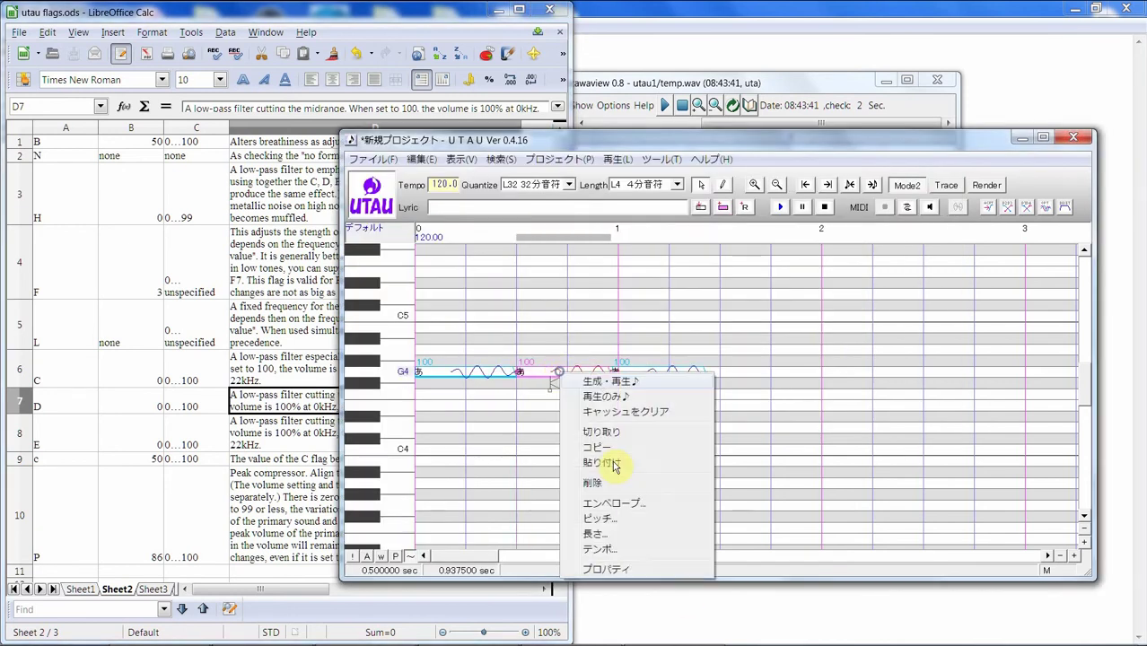
pyautogui.click(641, 571)
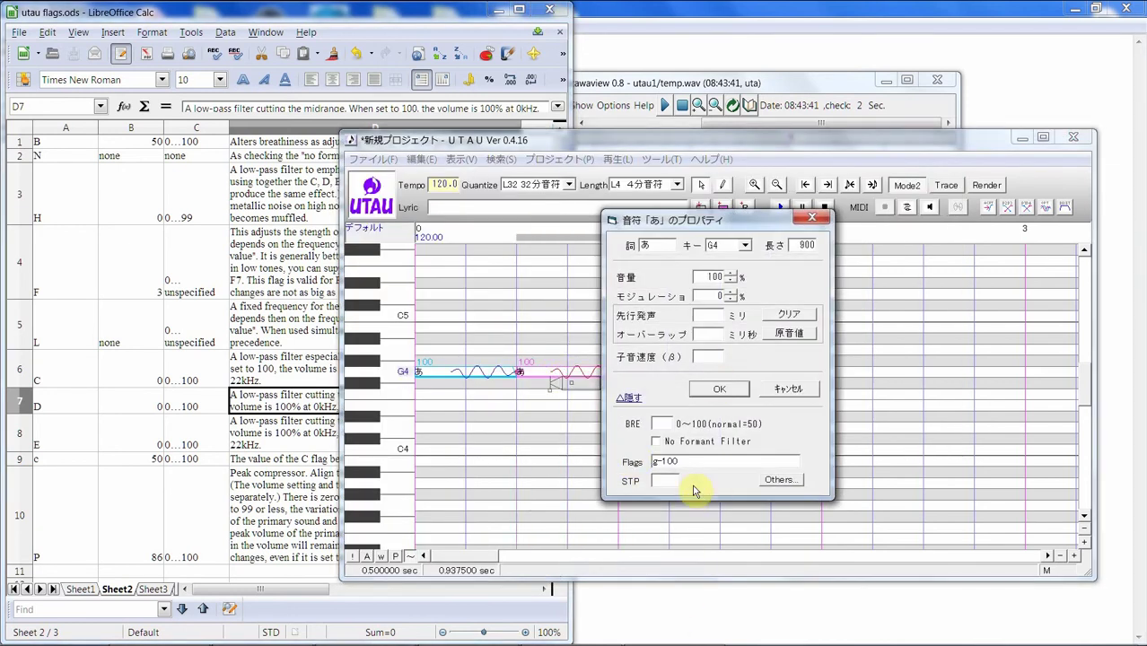
pyautogui.moveTo(661, 462); pyautogui.dragTo(692, 458)
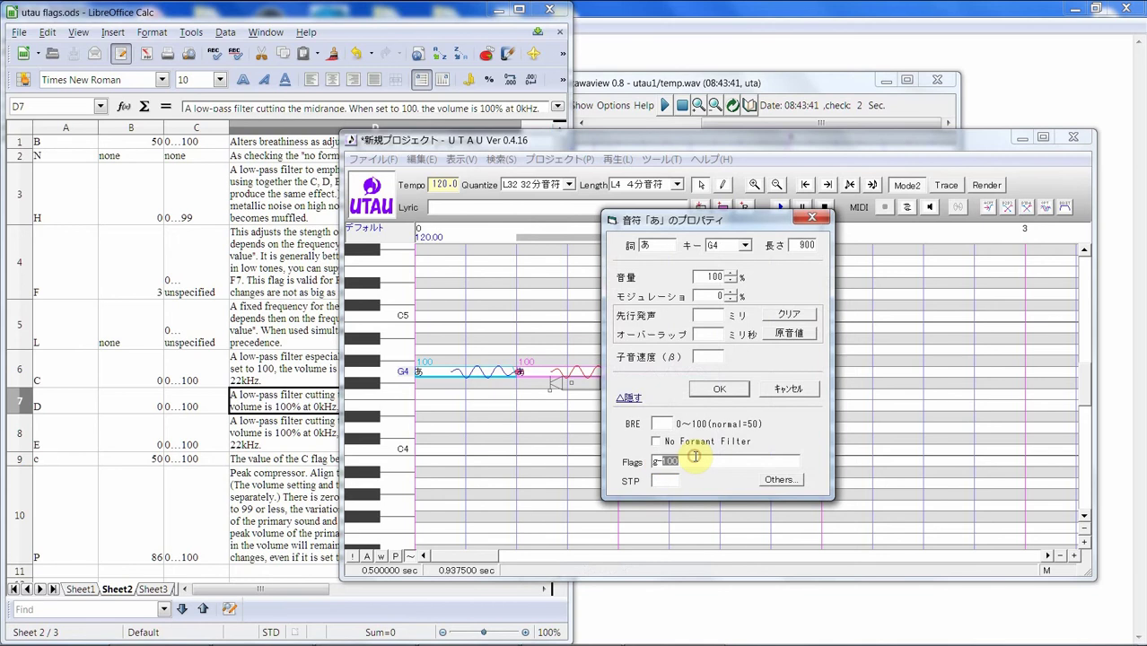
pyautogui.write('50')
pyautogui.press('Return')
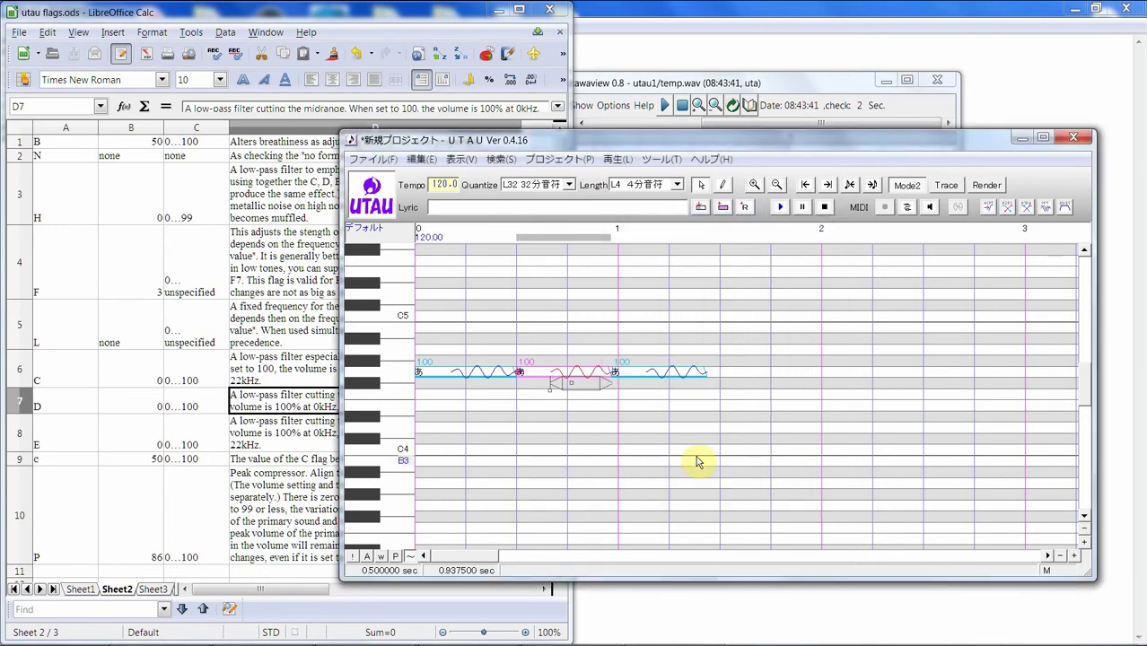
# Step: Play all three あ notes and compare their spectrograms in utawaview against the C, D and E flag rows in the spreadsheet
pyautogui.click(465, 311)
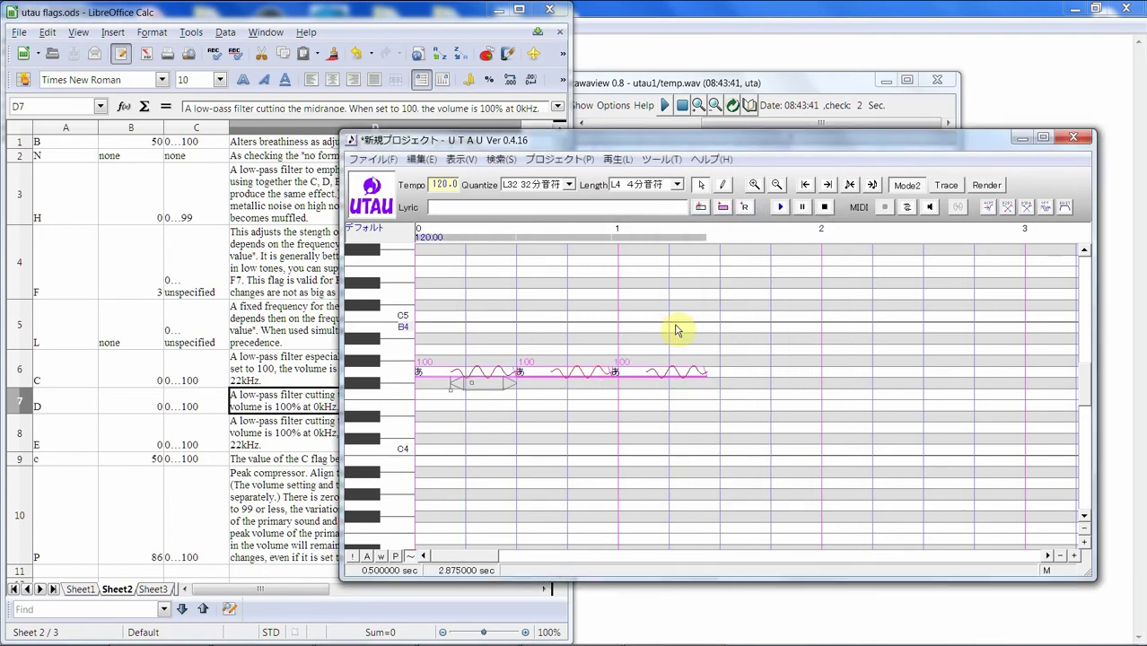
pyautogui.click(781, 207)
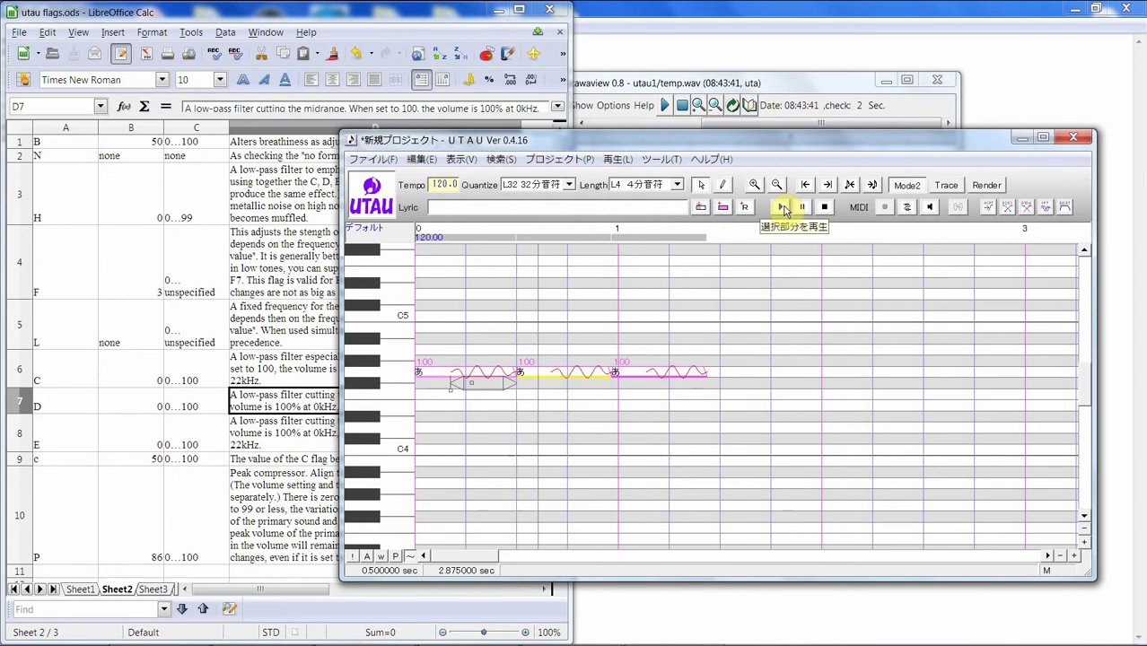
pyautogui.click(770, 82)
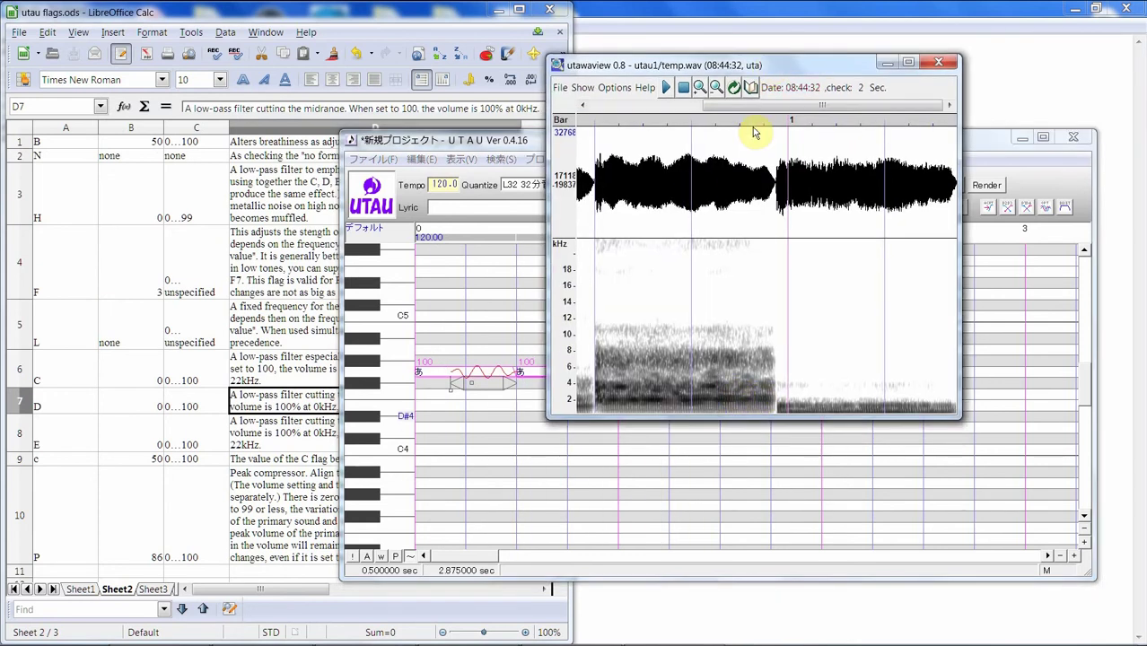
pyautogui.moveTo(742, 105); pyautogui.dragTo(815, 119)
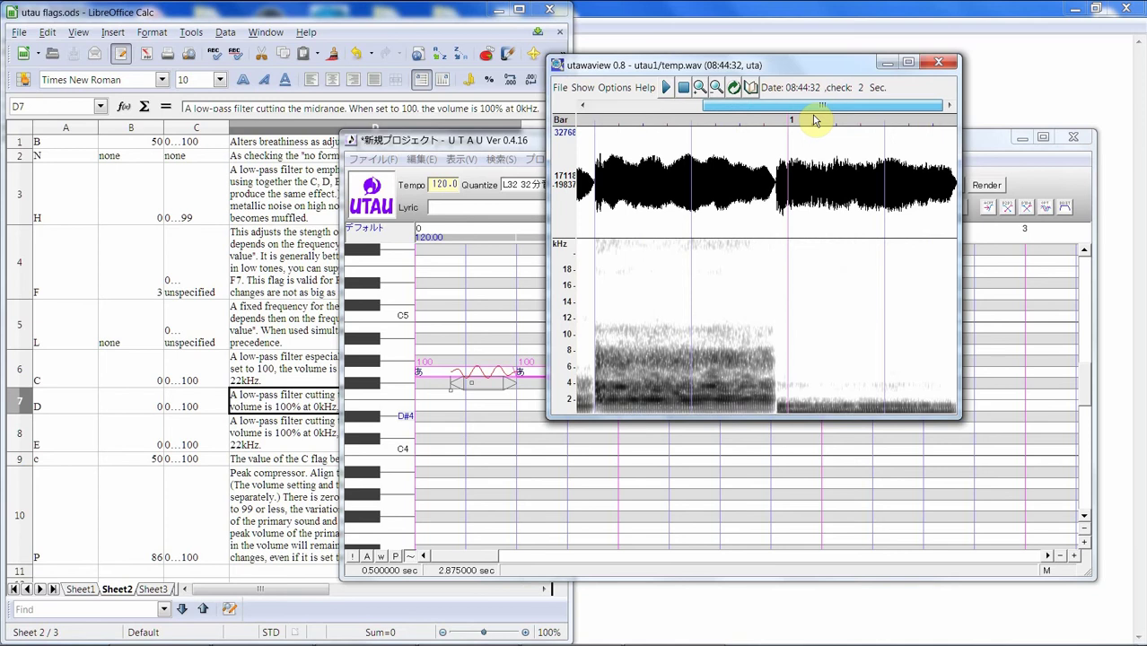
pyautogui.click(748, 338)
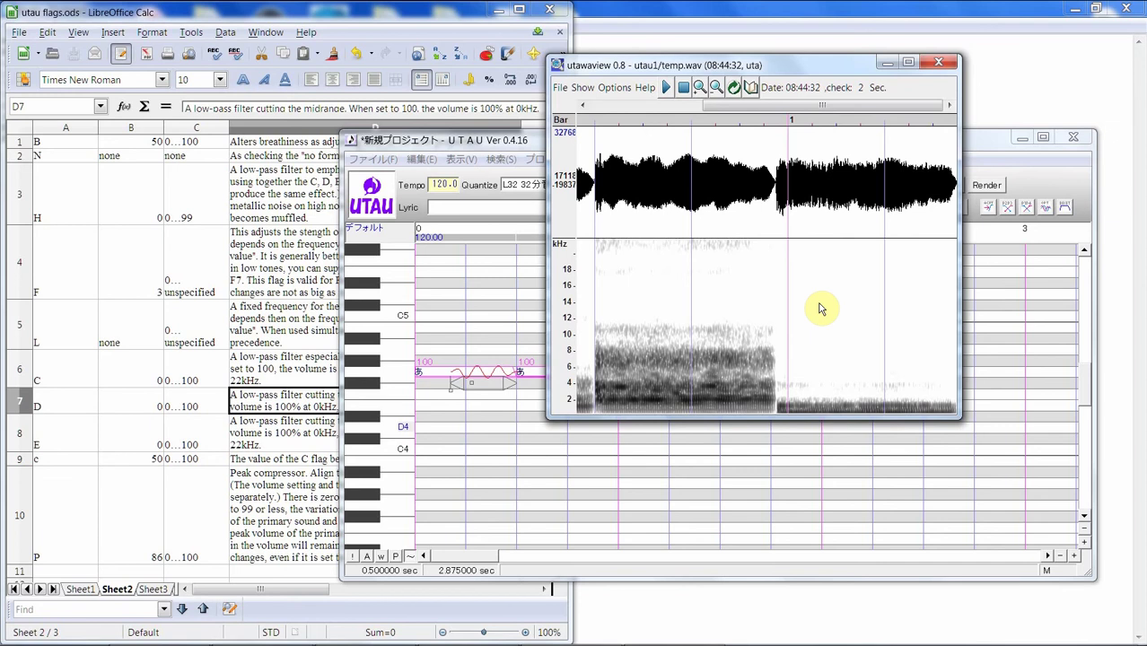
pyautogui.scroll(5, 853, 315)
pyautogui.scroll(-5, 853, 316)
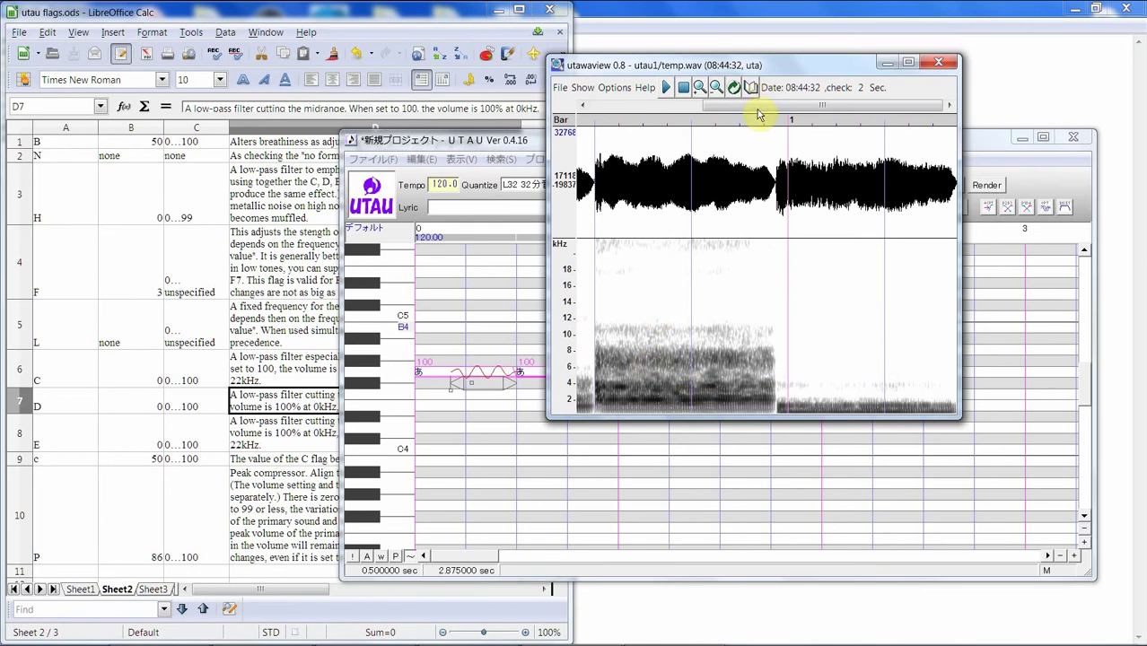
pyautogui.moveTo(758, 108)
pyautogui.mouseDown()
pyautogui.moveTo(710, 105)
pyautogui.moveTo(750, 105)
pyautogui.mouseUp()
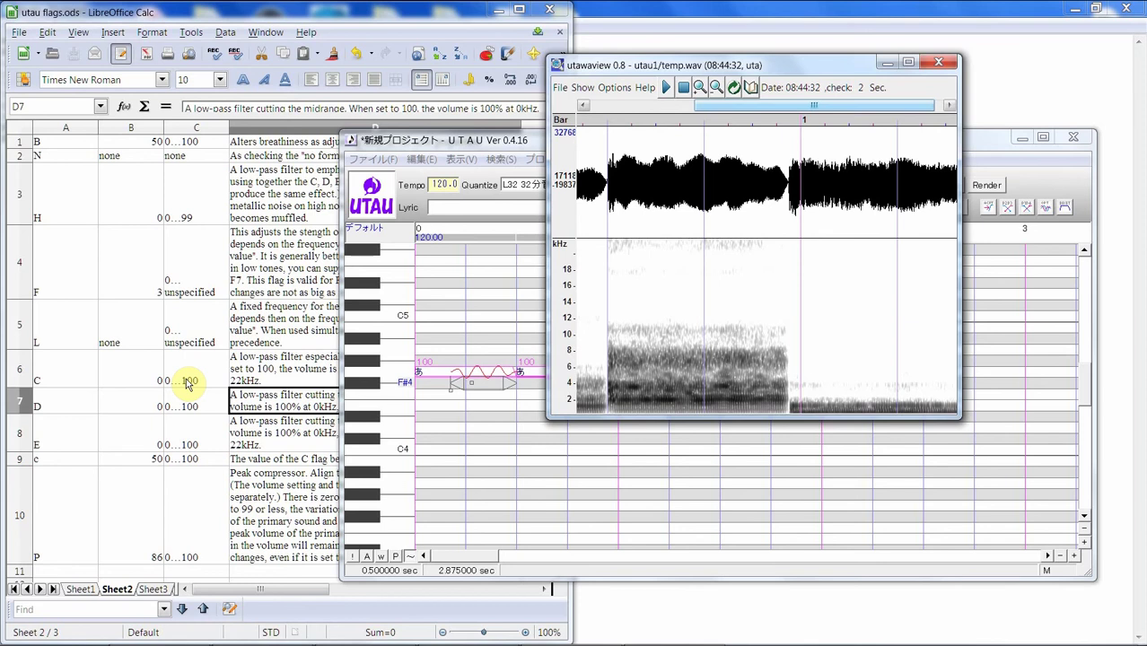
pyautogui.moveTo(77, 371); pyautogui.dragTo(273, 433)
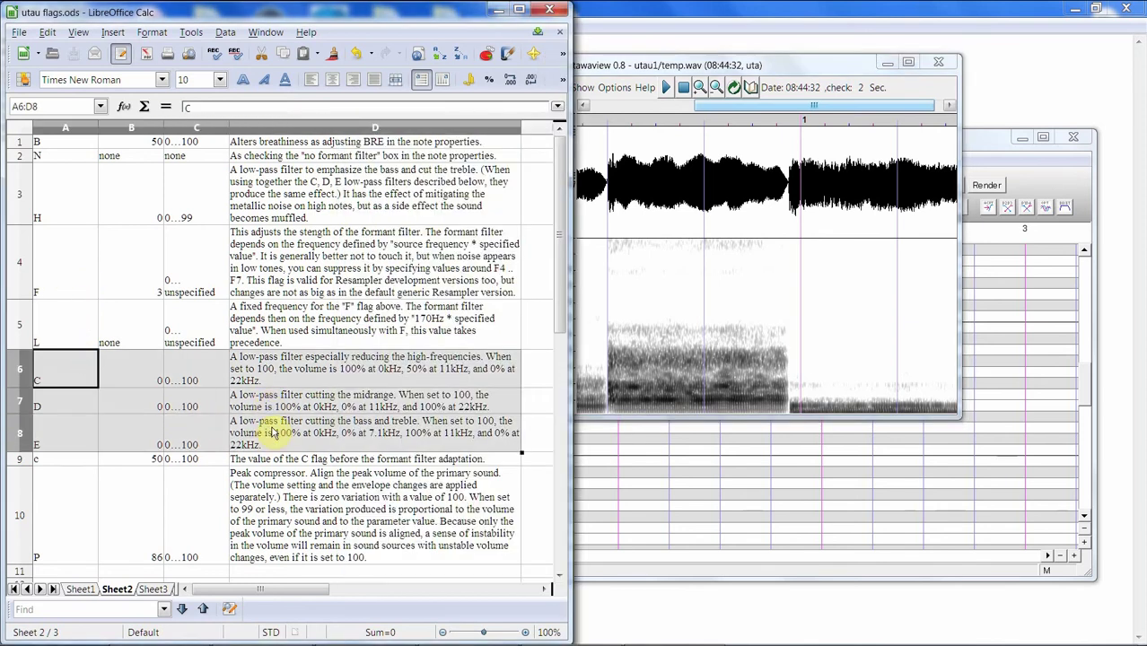
# Step: Move all three あ notes up to C5 in UTAU
pyautogui.click(753, 511)
pyautogui.rightClick(546, 368)
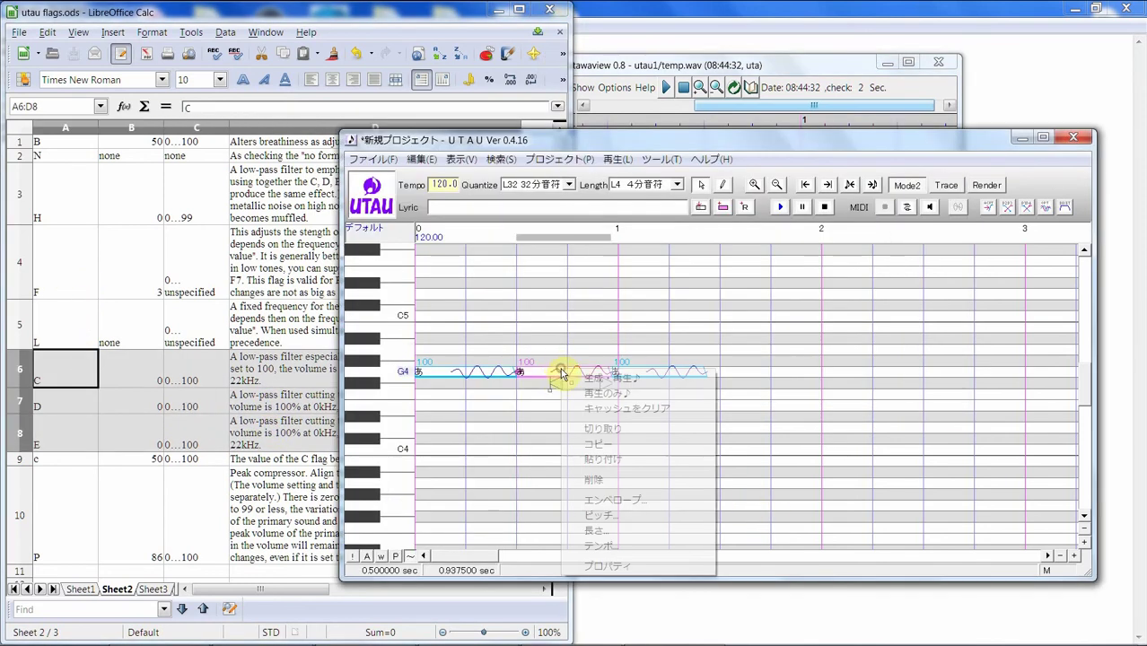
pyautogui.click(528, 404)
pyautogui.hotkey('ctrl', 'a')
pyautogui.moveTo(661, 375); pyautogui.dragTo(648, 320)
pyautogui.click(443, 325)
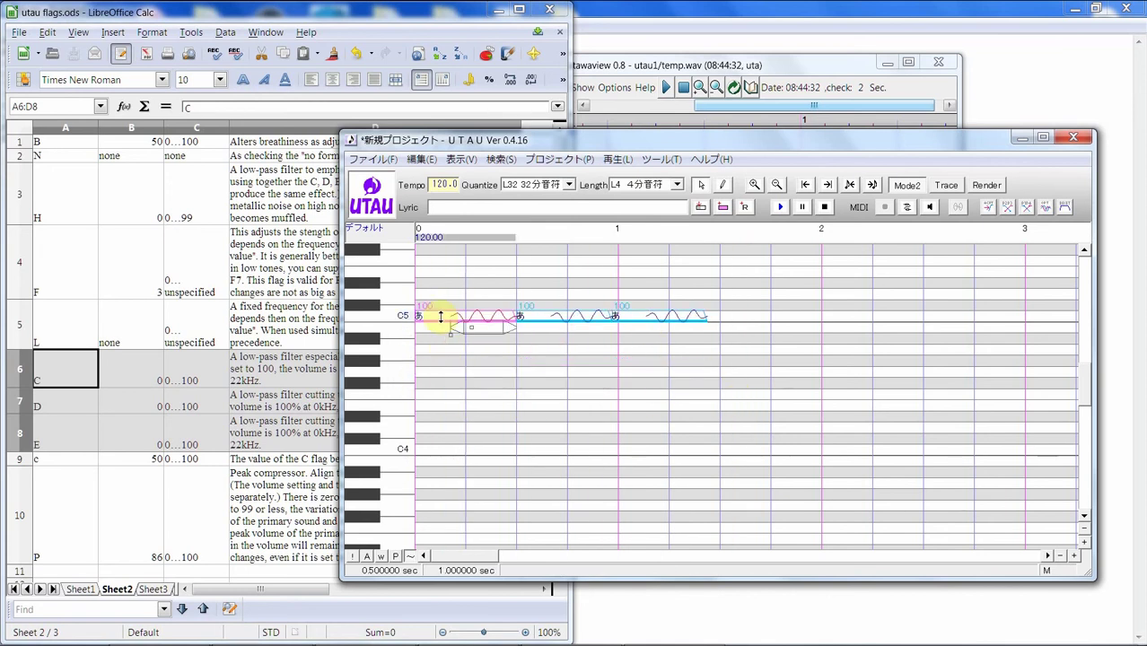
# Step: Clear the flags of the second and third あ notes together
pyautogui.moveTo(557, 362); pyautogui.dragTo(652, 327)
pyautogui.rightClick(650, 321)
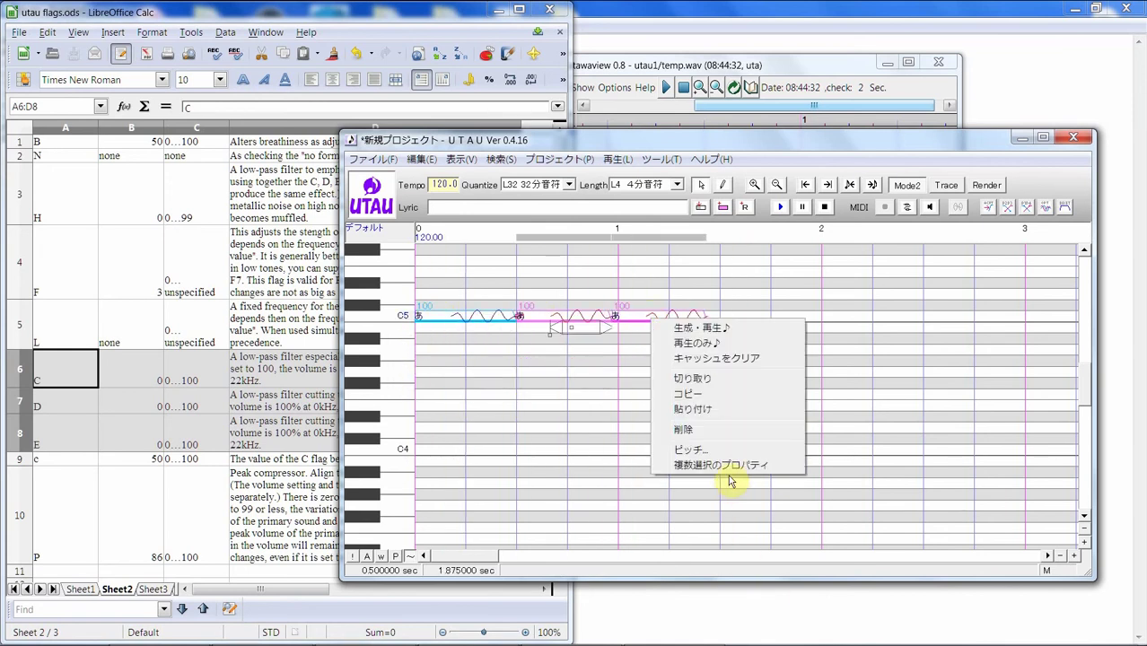
pyautogui.click(702, 466)
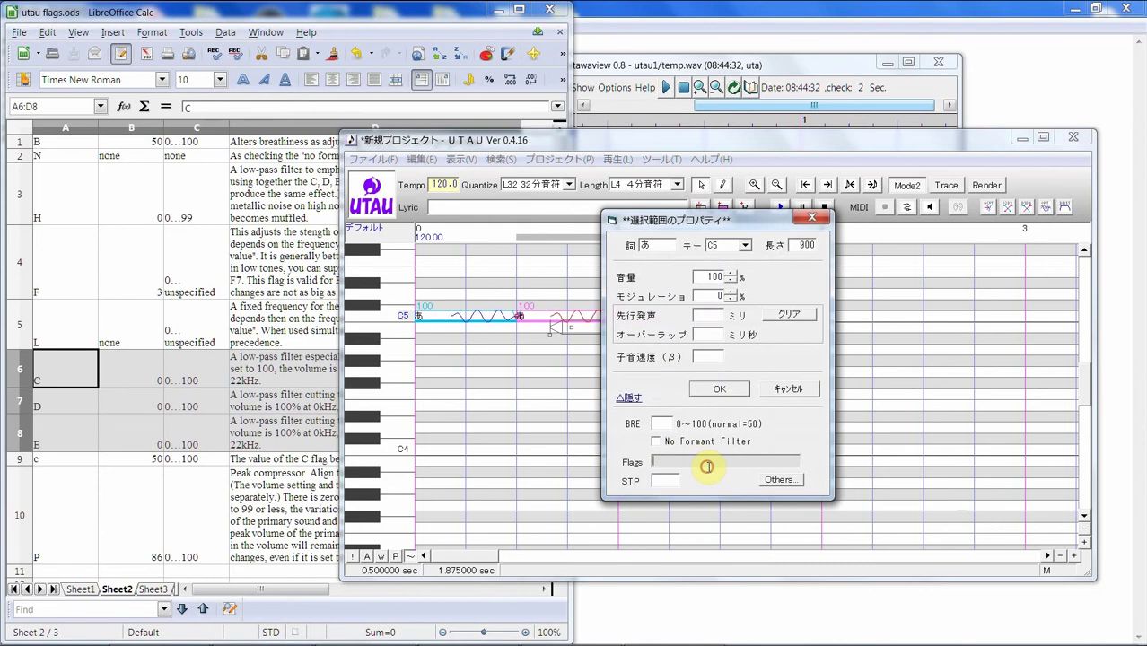
pyautogui.click(720, 389)
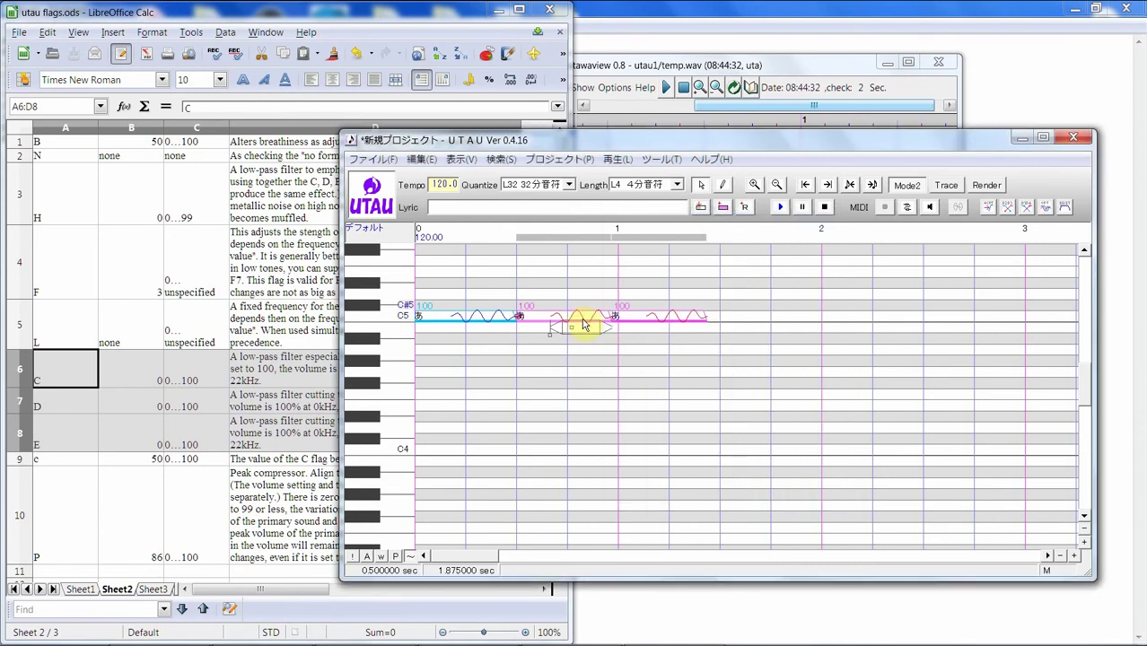
# Step: Enable No Formant Filter for the second あ note
pyautogui.click(552, 320)
pyautogui.rightClick(553, 320)
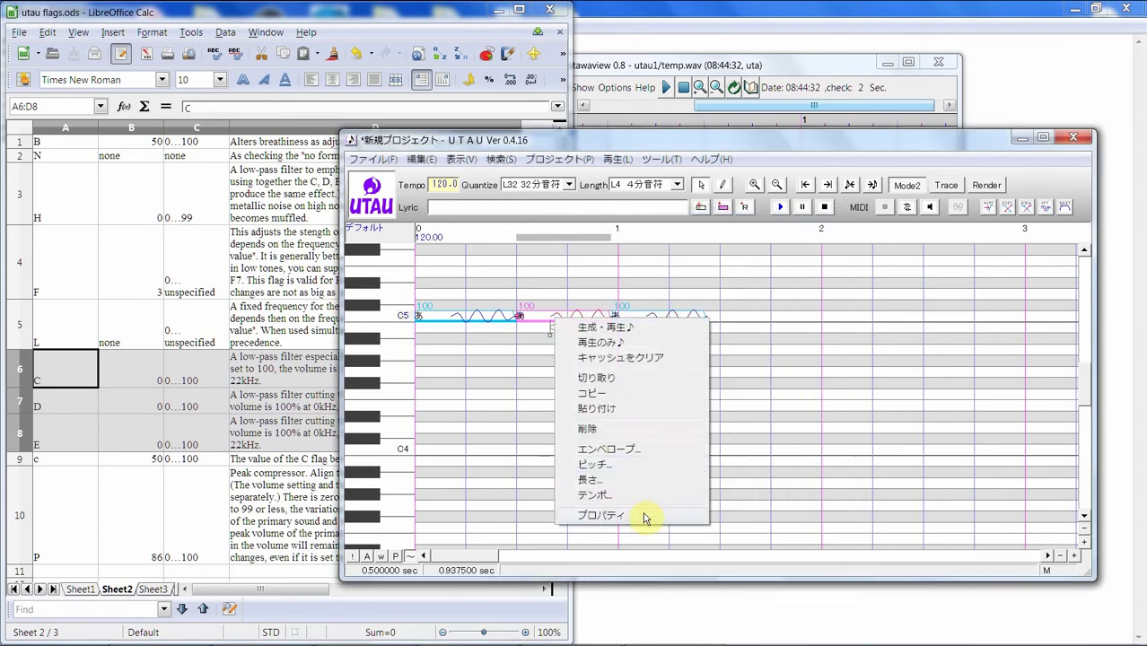
pyautogui.click(646, 519)
pyautogui.click(707, 441)
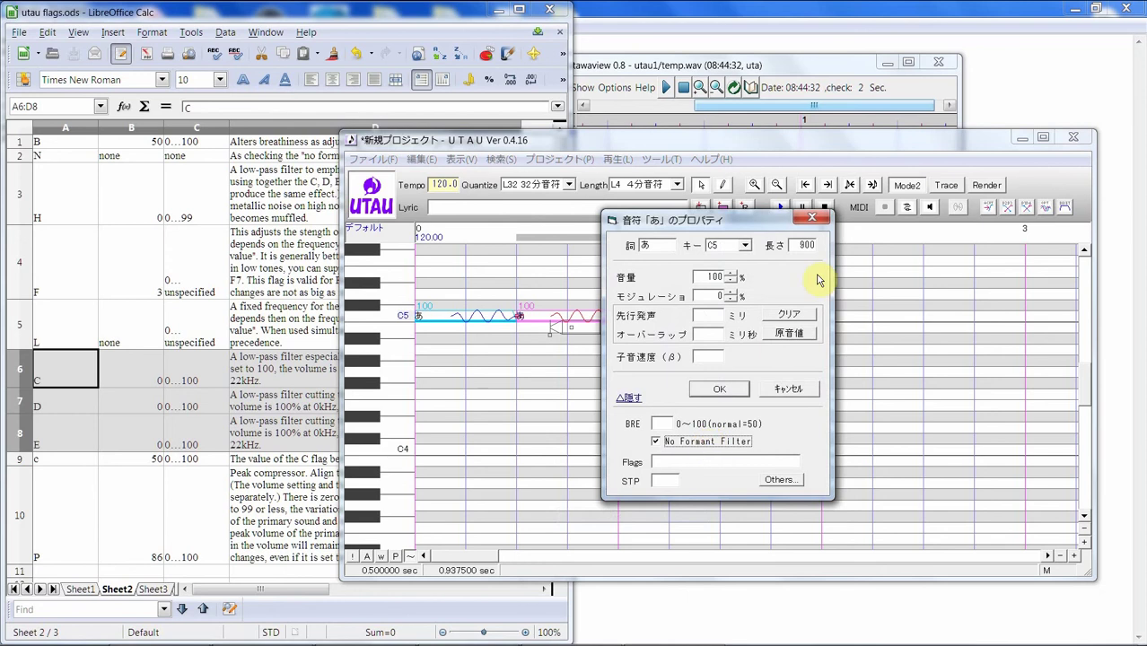
pyautogui.click(721, 388)
# Step: Play the first two あ notes and compare their spectrograms in utawaview with and without the formant filter
pyautogui.moveTo(435, 358); pyautogui.dragTo(556, 310)
pyautogui.click(749, 210)
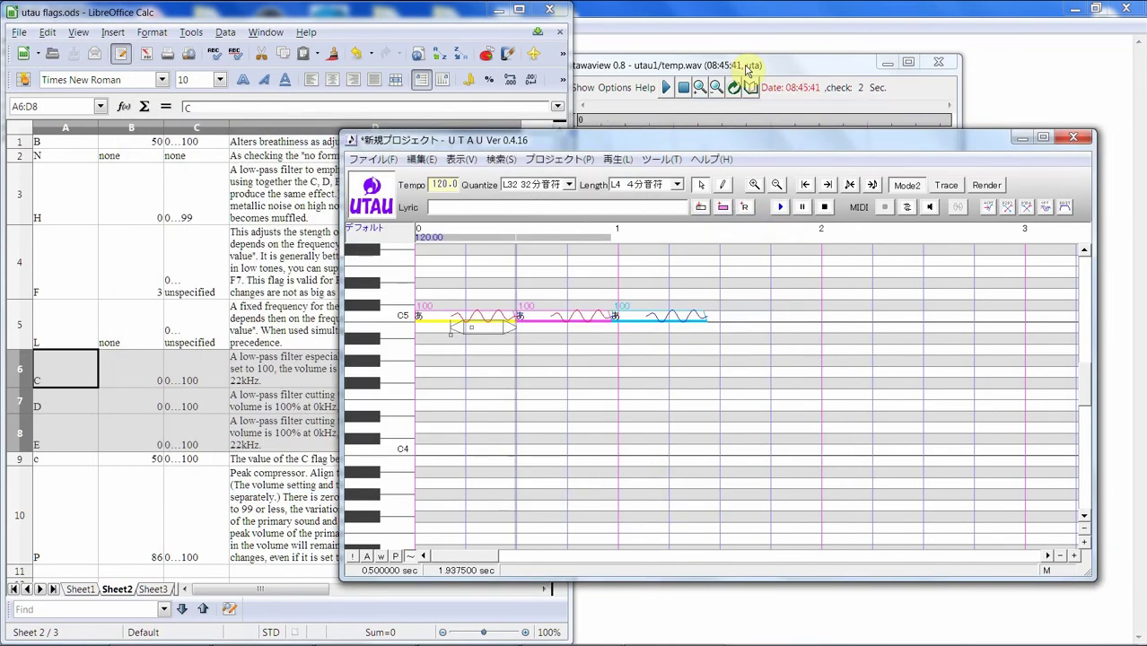
pyautogui.click(747, 70)
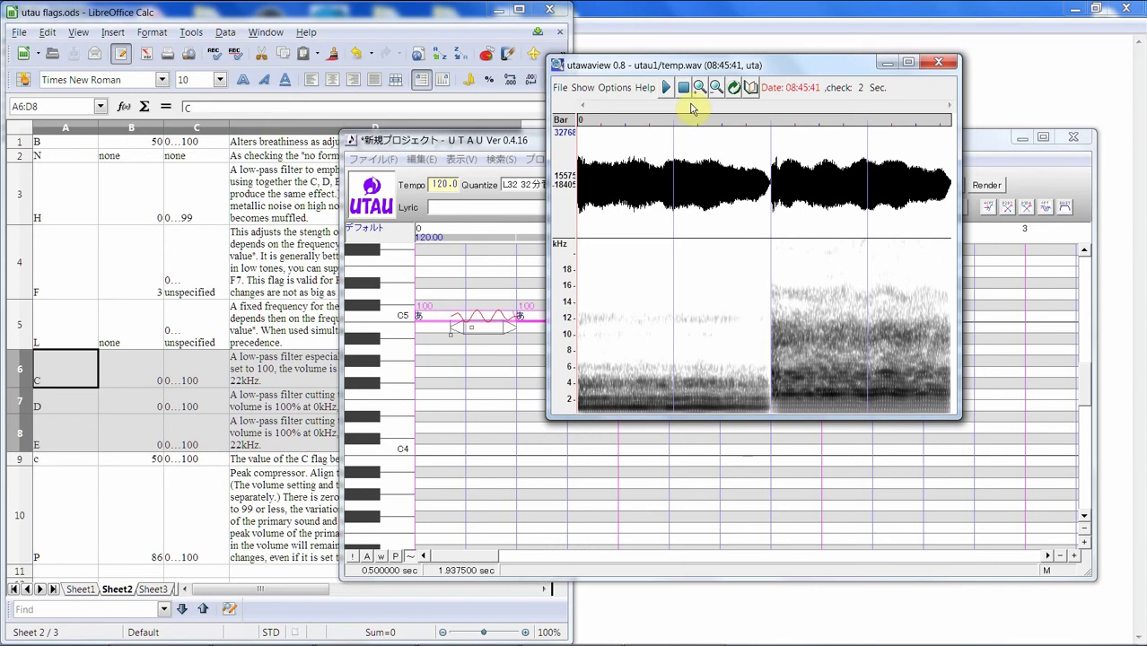
pyautogui.click(614, 101)
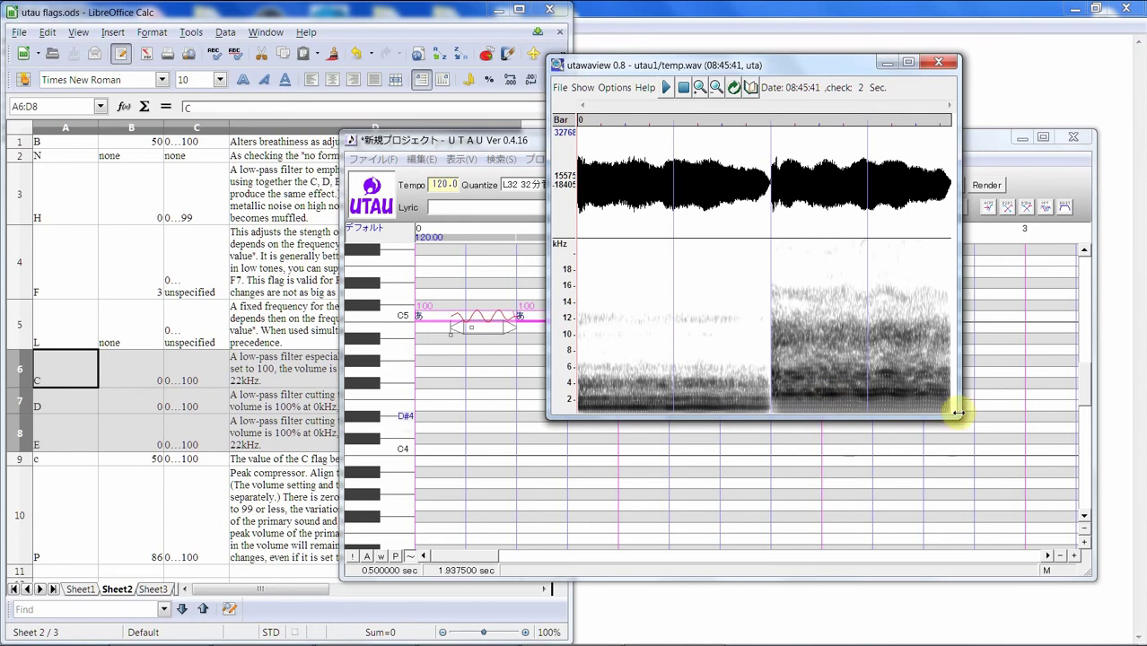
# Step: Move the first two あ notes down to G3 in UTAU and play them
pyautogui.click(463, 389)
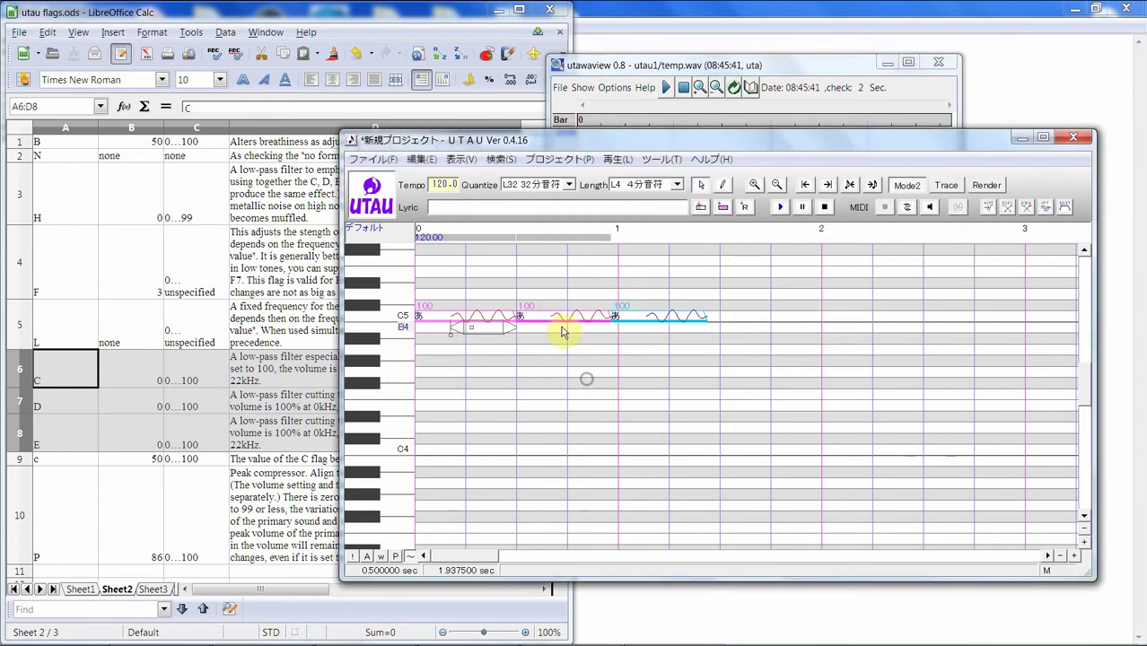
pyautogui.moveTo(566, 329); pyautogui.dragTo(548, 510)
pyautogui.click(780, 210)
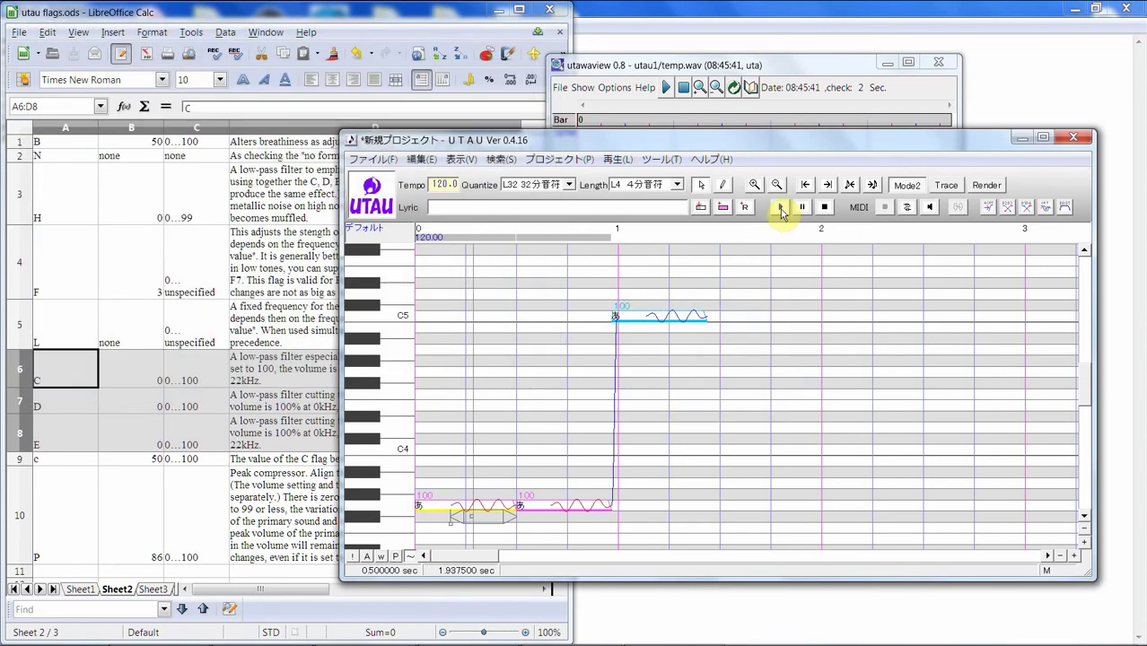
# Step: Lower the first two あ notes to C3, play them, and examine the second note's high-frequency band in the utawaview spectrogram
pyautogui.scroll(-3, 556, 431)
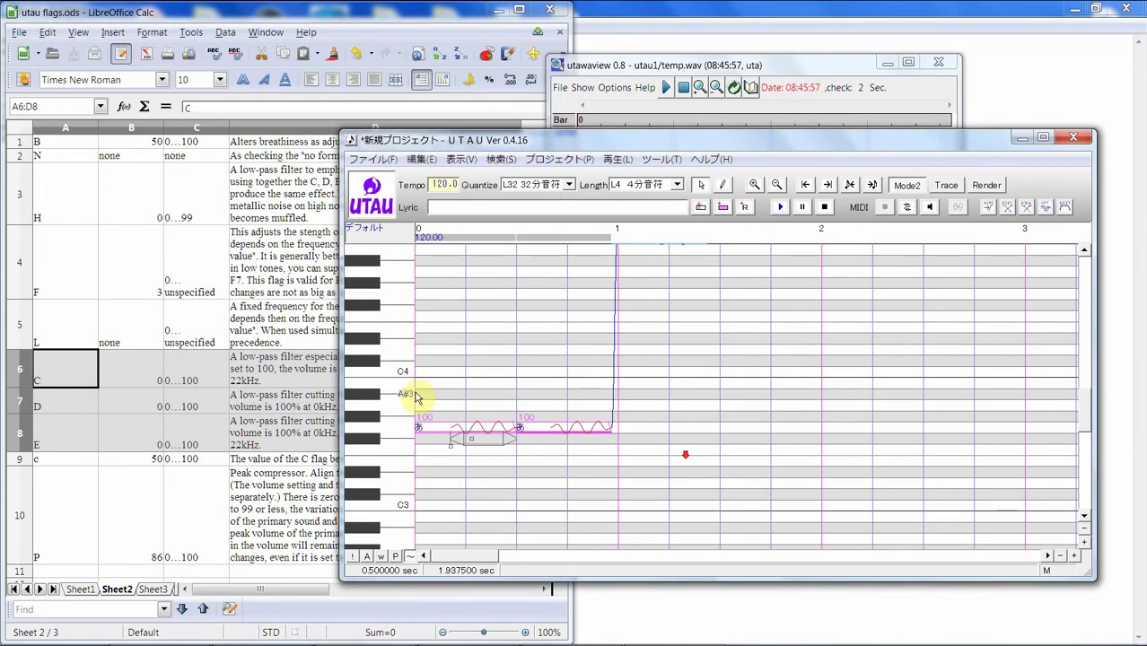
pyautogui.moveTo(432, 429); pyautogui.dragTo(435, 506)
pyautogui.click(780, 207)
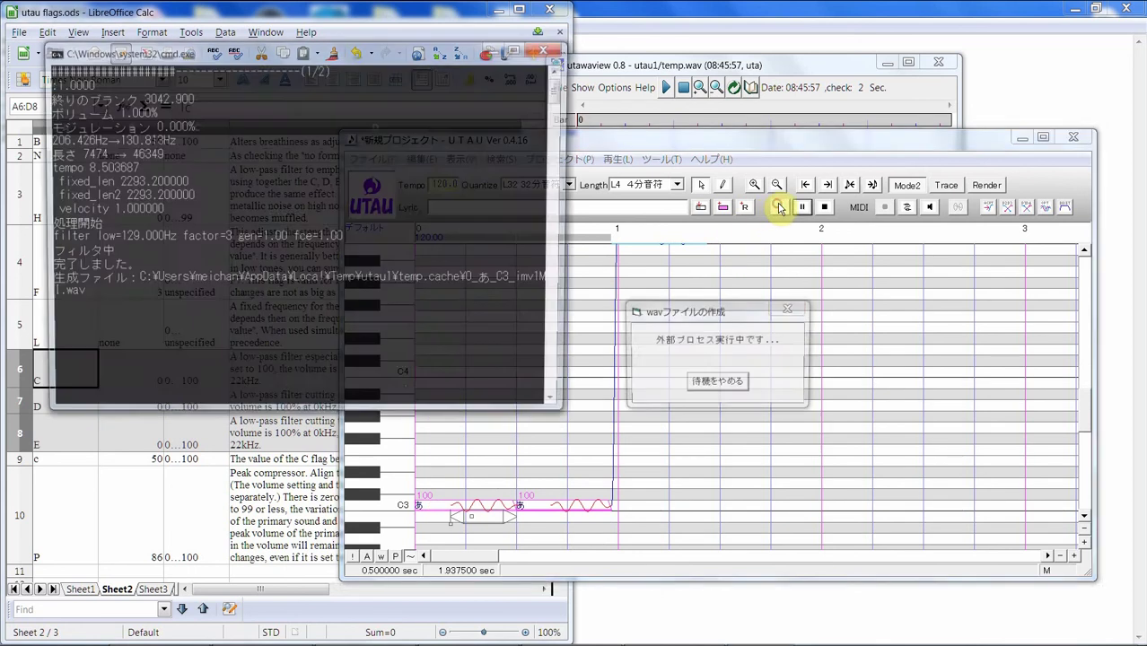
pyautogui.click(747, 72)
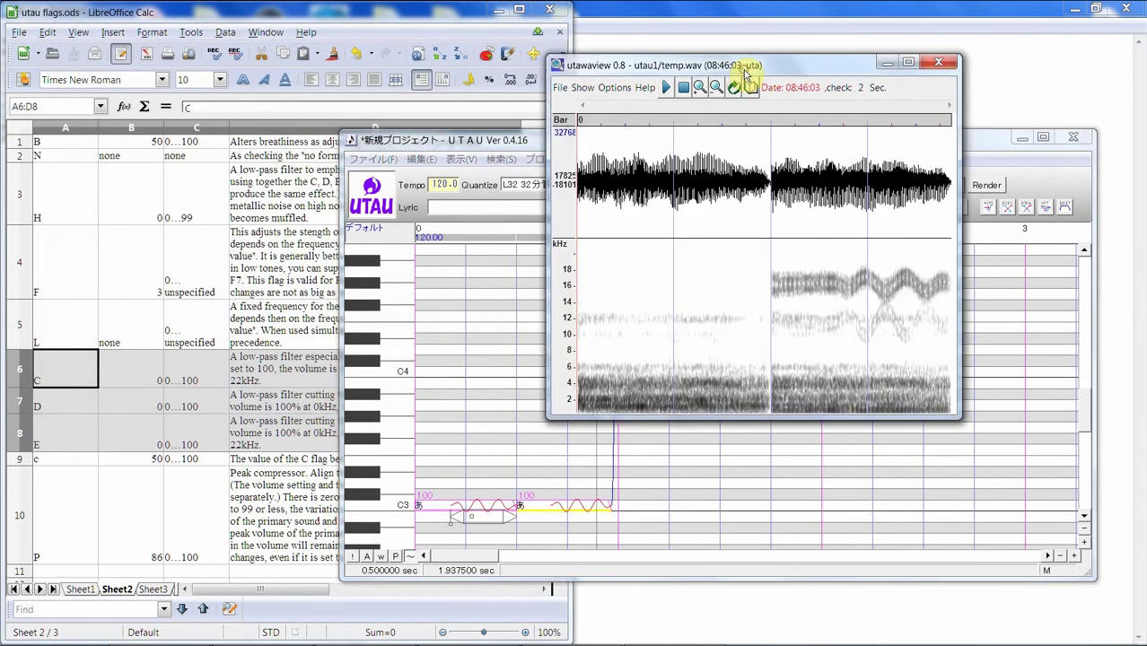
pyautogui.moveTo(802, 284); pyautogui.dragTo(870, 256)
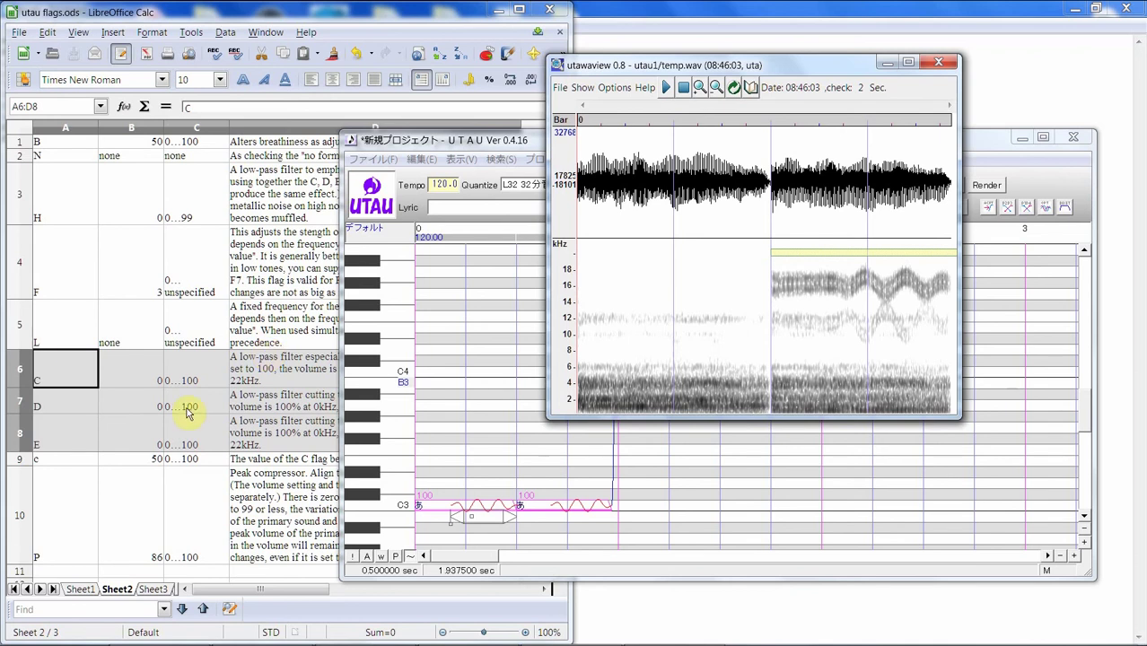
# Step: Review the F flag and the C, D and E low-pass filter flags in the utau flags.ods spreadsheet
pyautogui.click(150, 405)
pyautogui.click(83, 299)
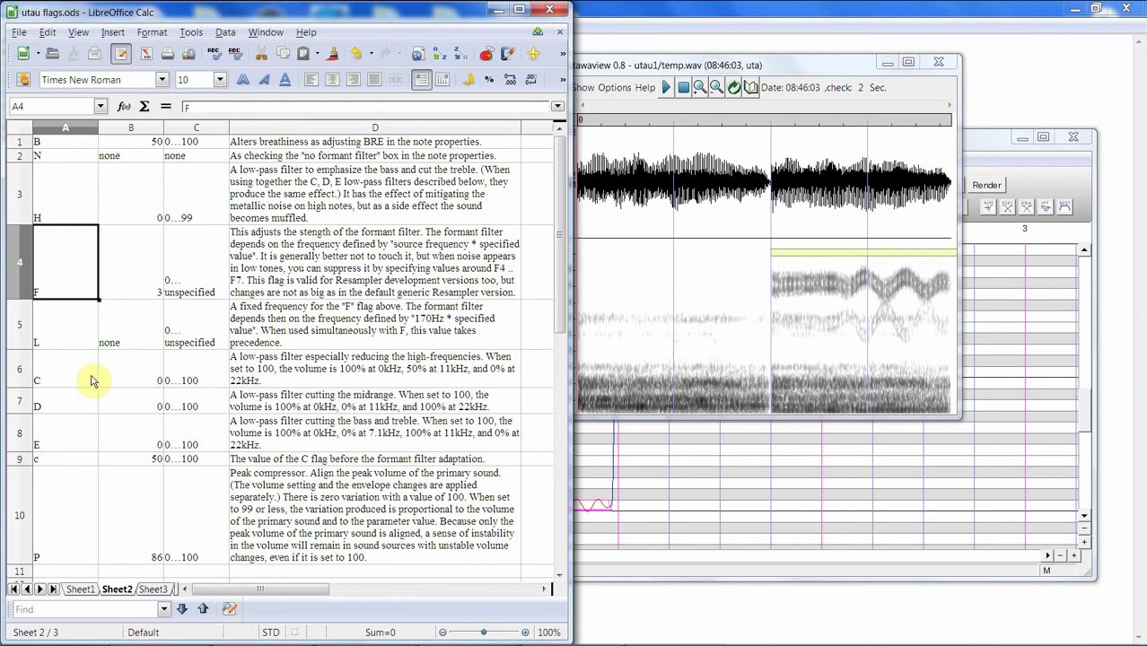
pyautogui.moveTo(90, 379); pyautogui.dragTo(49, 443)
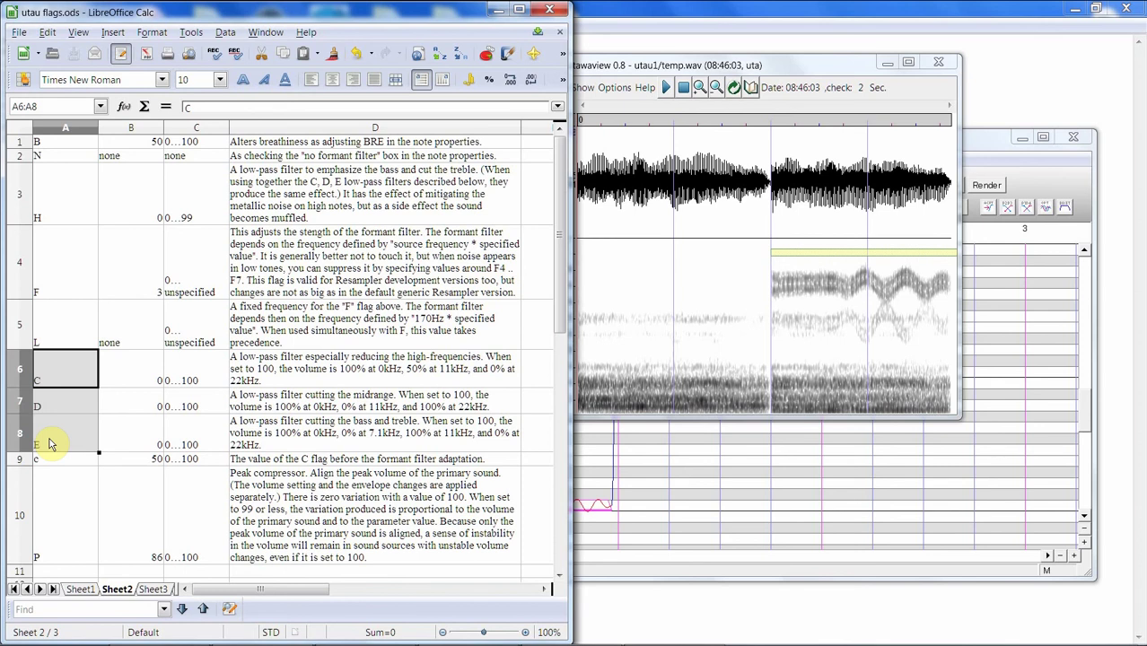
pyautogui.click(76, 380)
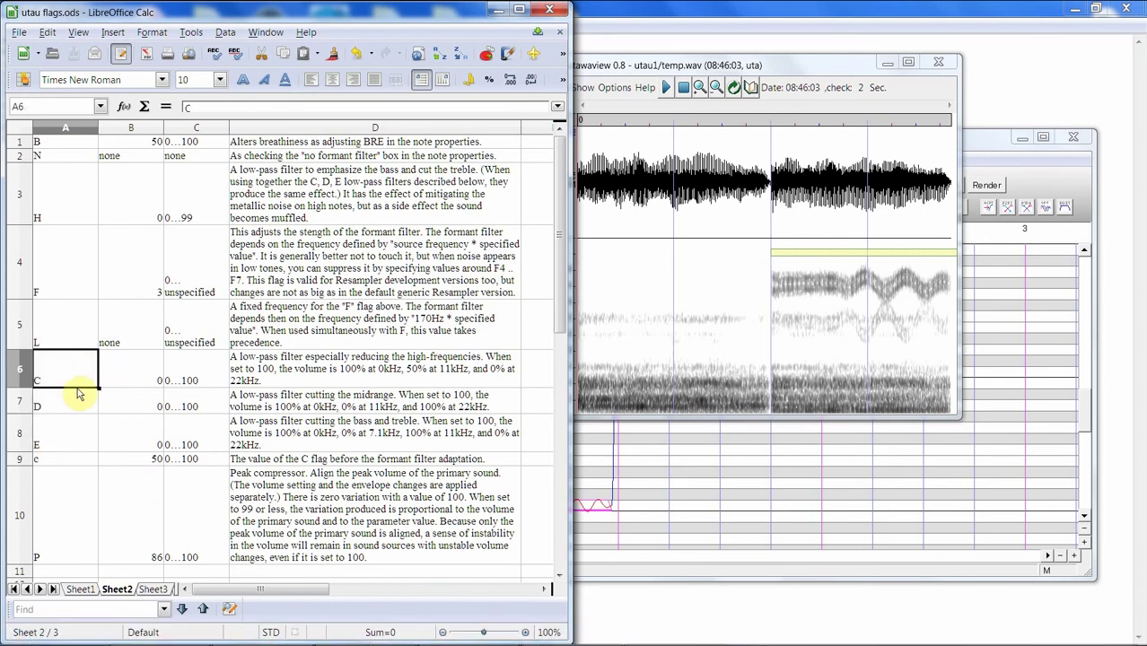
pyautogui.moveTo(82, 381); pyautogui.dragTo(92, 449)
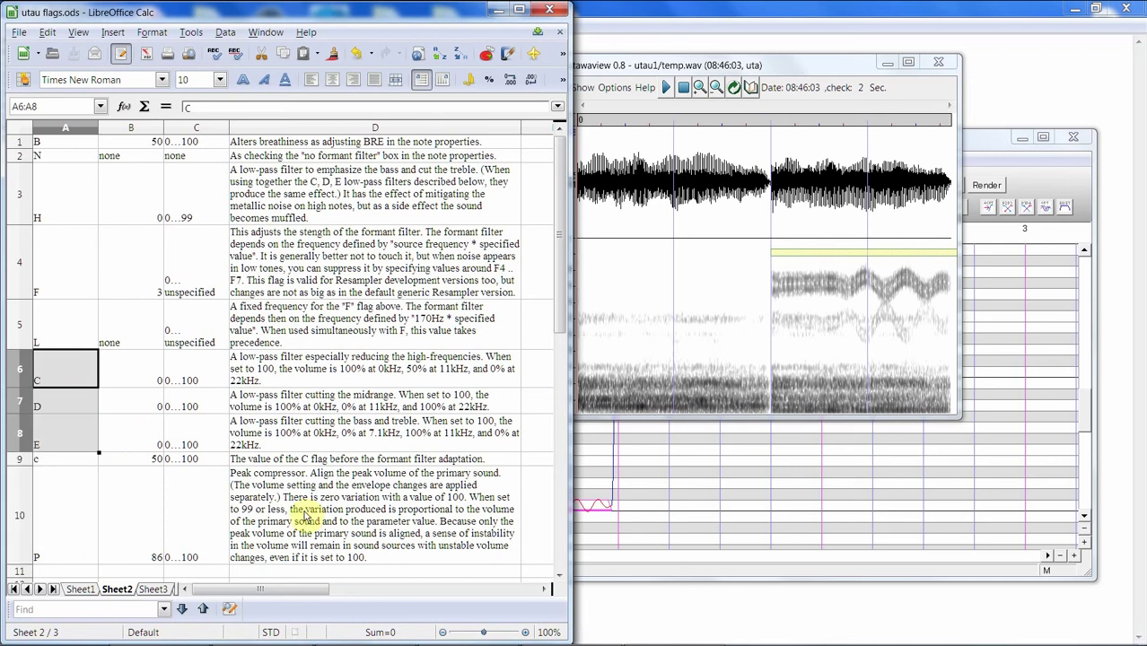
pyautogui.scroll(-2, 431, 371)
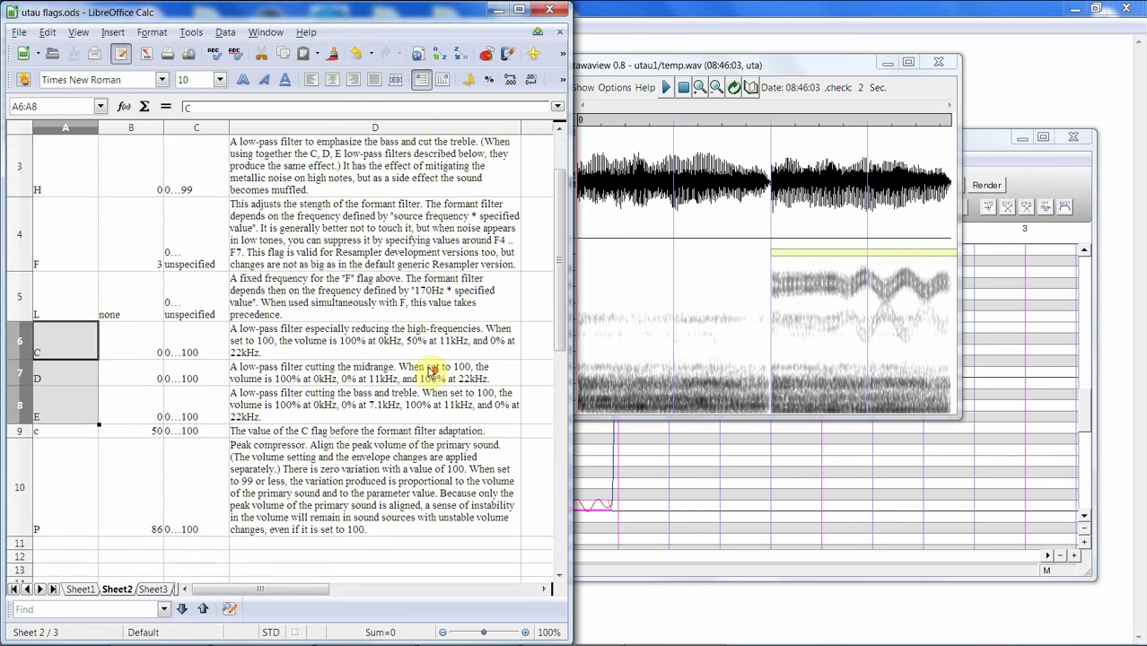
pyautogui.scroll(2, 431, 371)
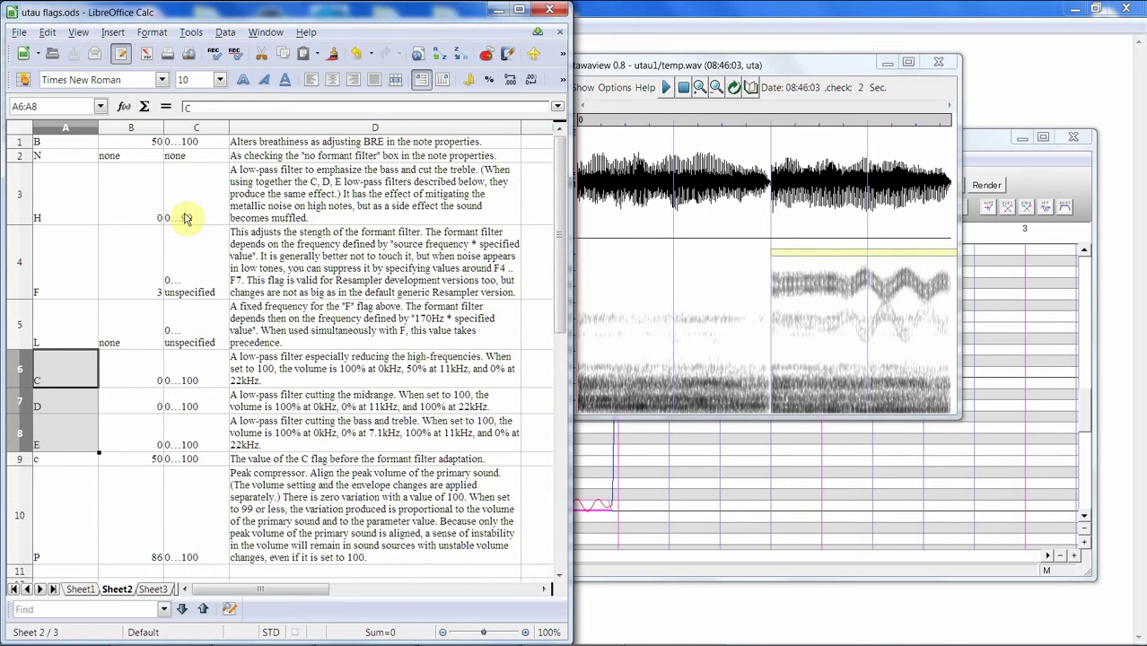
# Step: Go over the H, F and L flag descriptions, then the C, D, E and P rows in the spreadsheet
pyautogui.moveTo(87, 227); pyautogui.dragTo(303, 328)
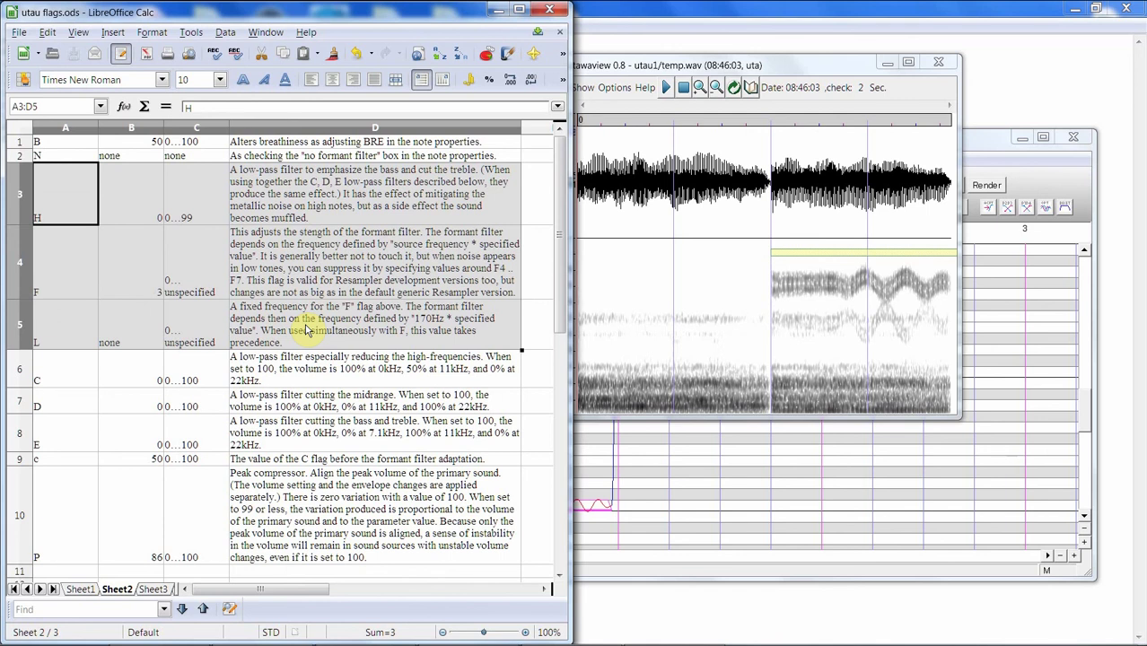
pyautogui.click(263, 292)
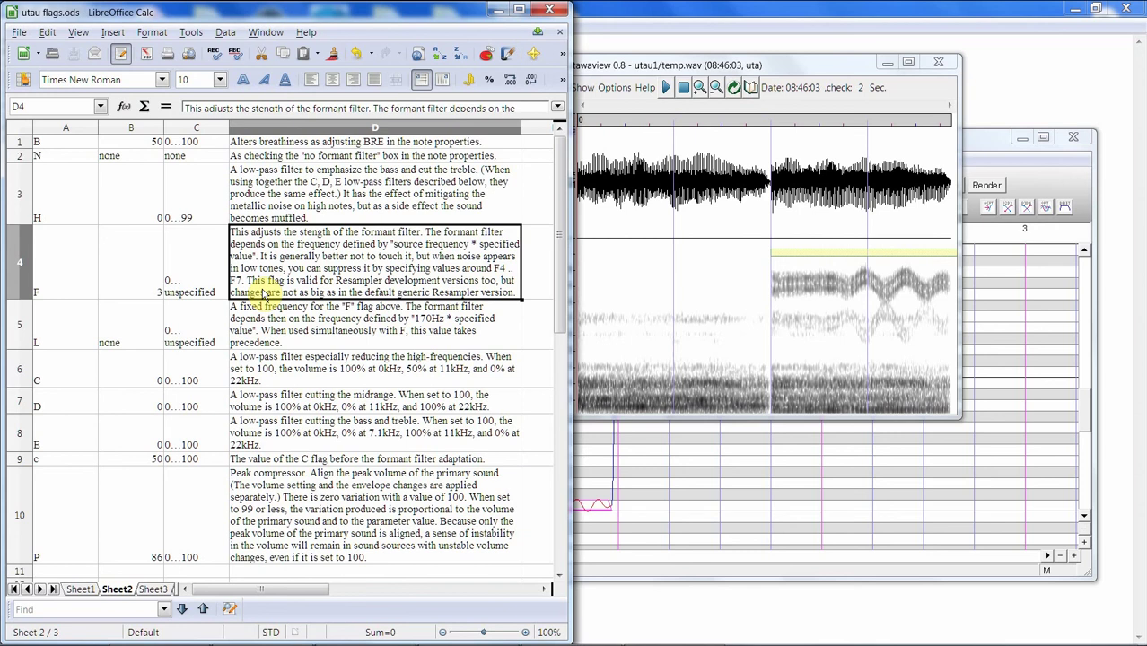
pyautogui.scroll(-2, 263, 293)
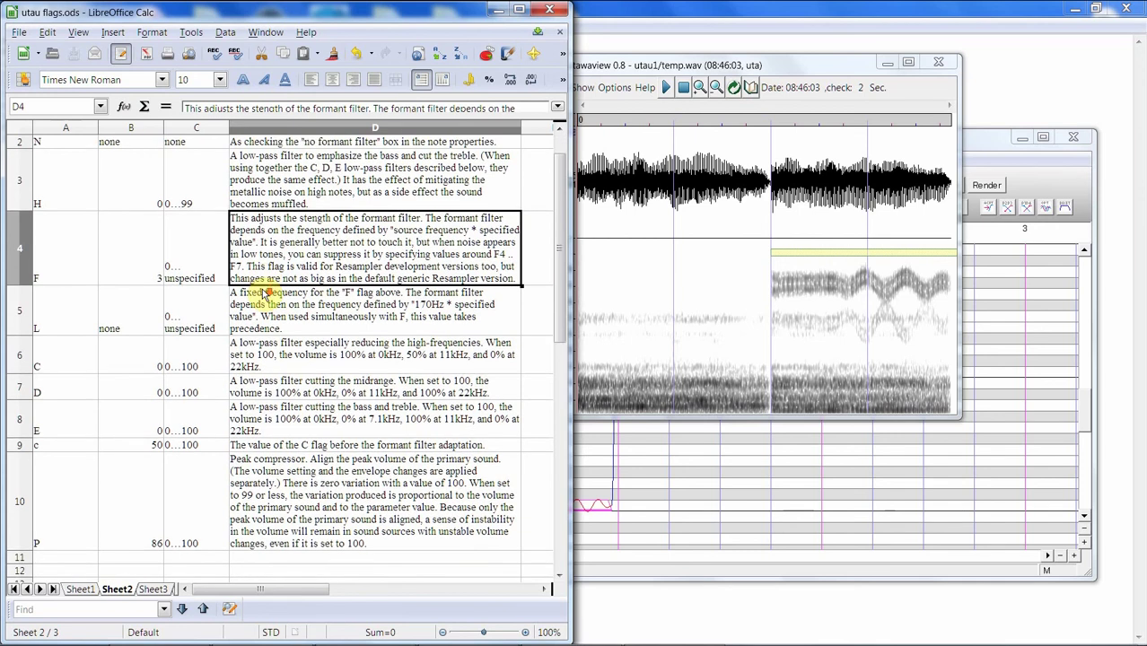
pyautogui.scroll(2, 263, 293)
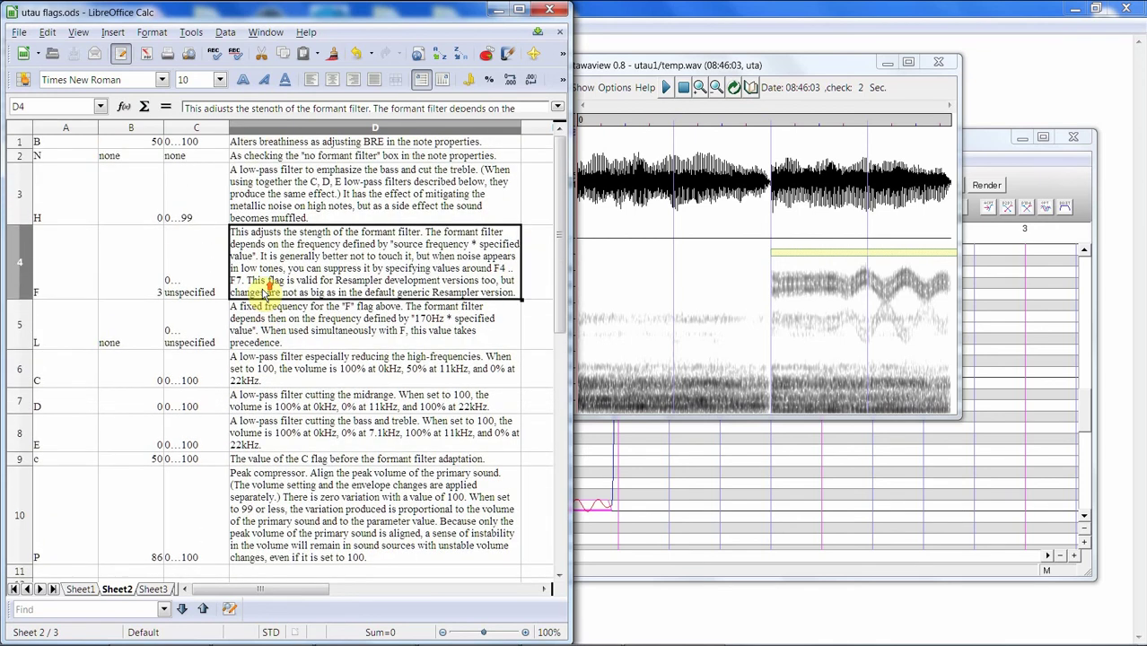
pyautogui.scroll(-1, 263, 294)
pyautogui.scroll(-1, 263, 293)
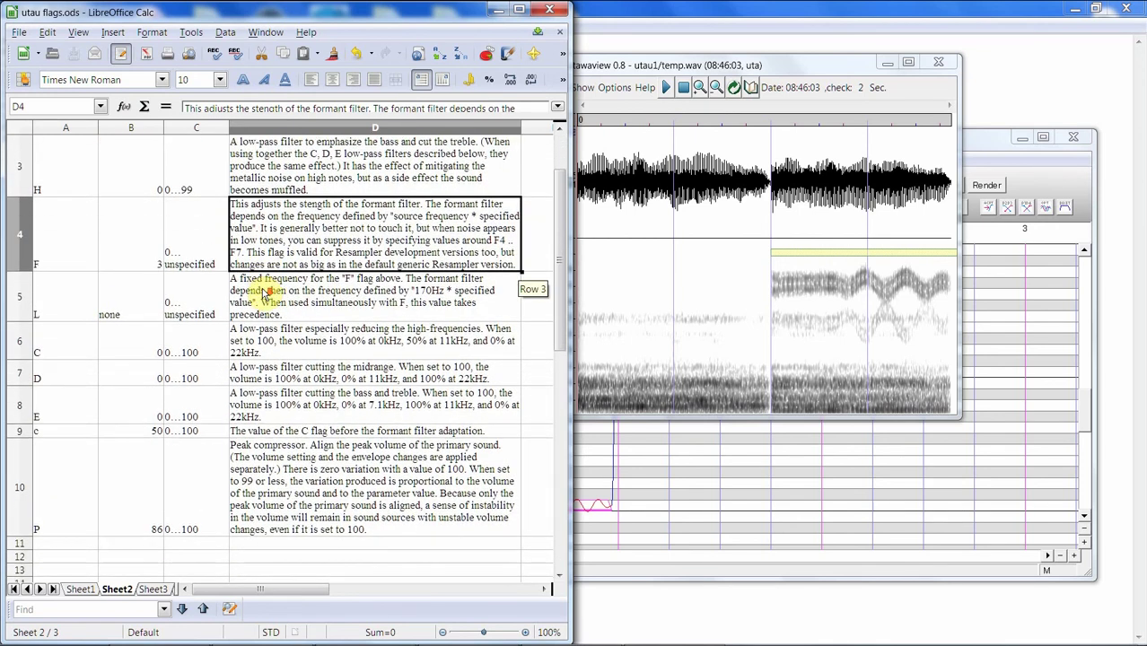
pyautogui.moveTo(49, 341); pyautogui.dragTo(291, 407)
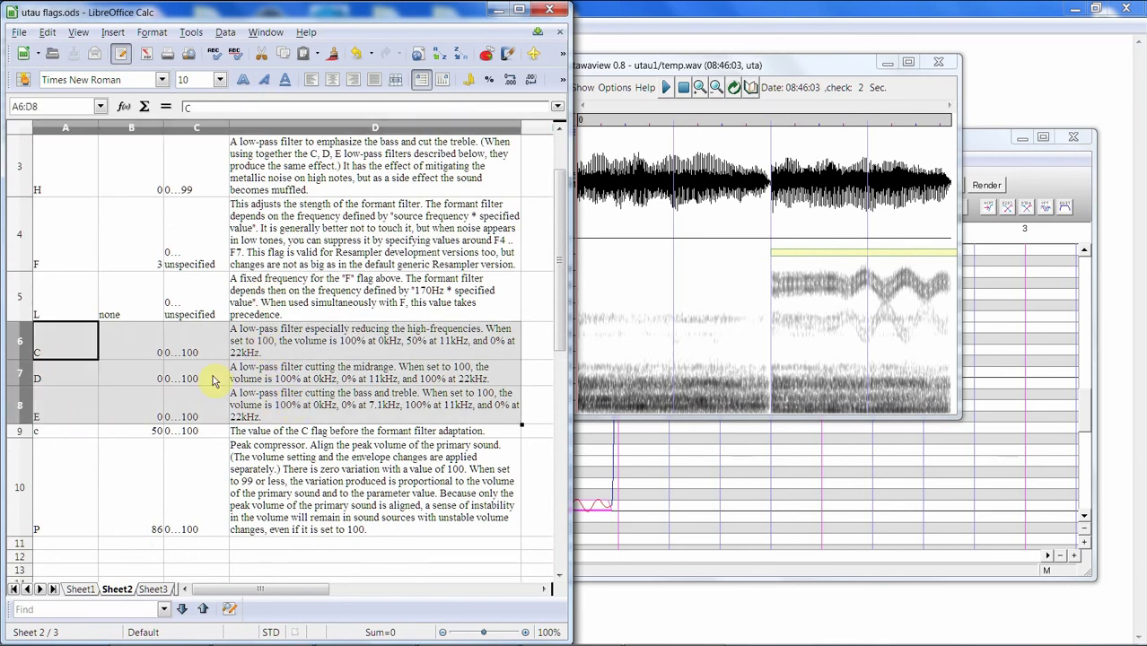
pyautogui.moveTo(95, 510); pyautogui.dragTo(325, 500)
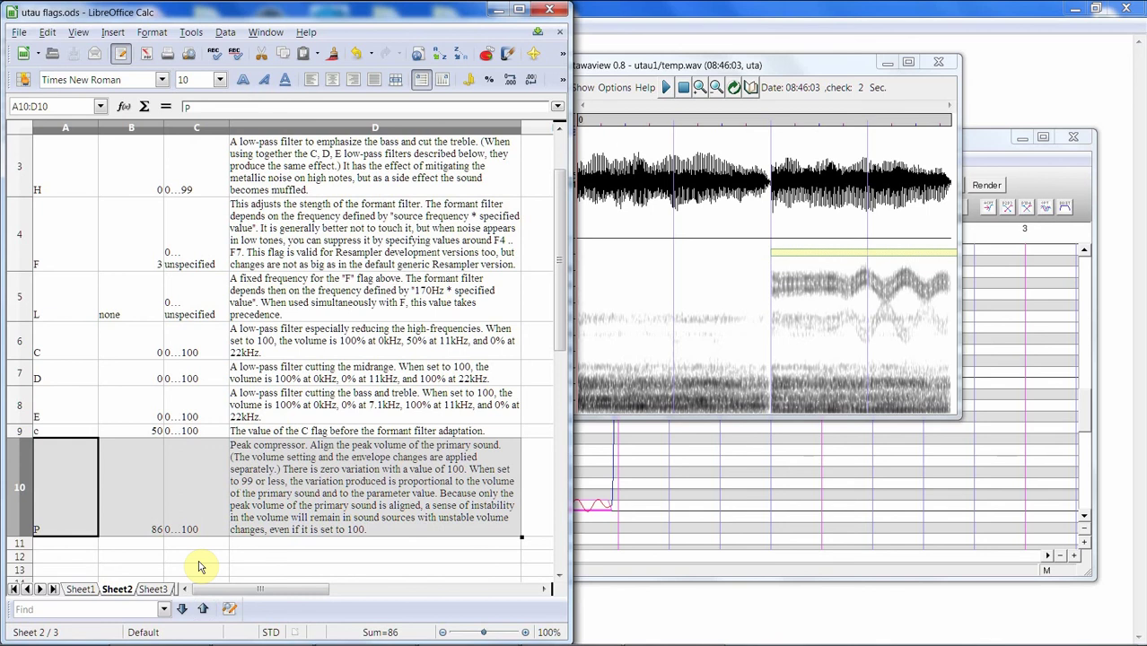
pyautogui.click(653, 636)
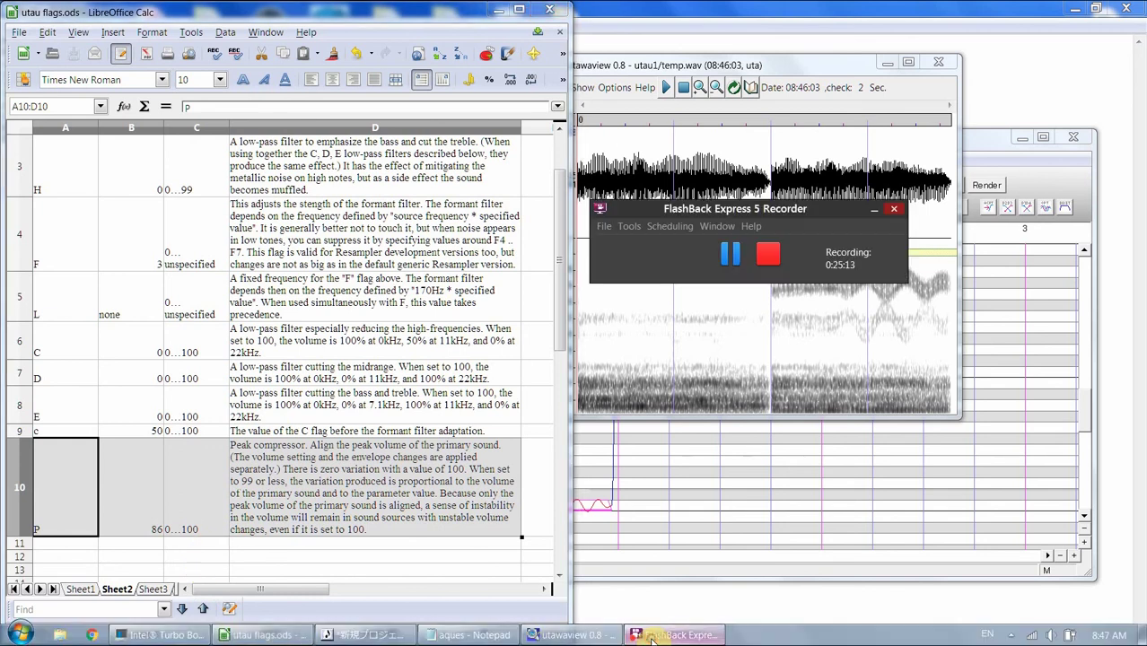